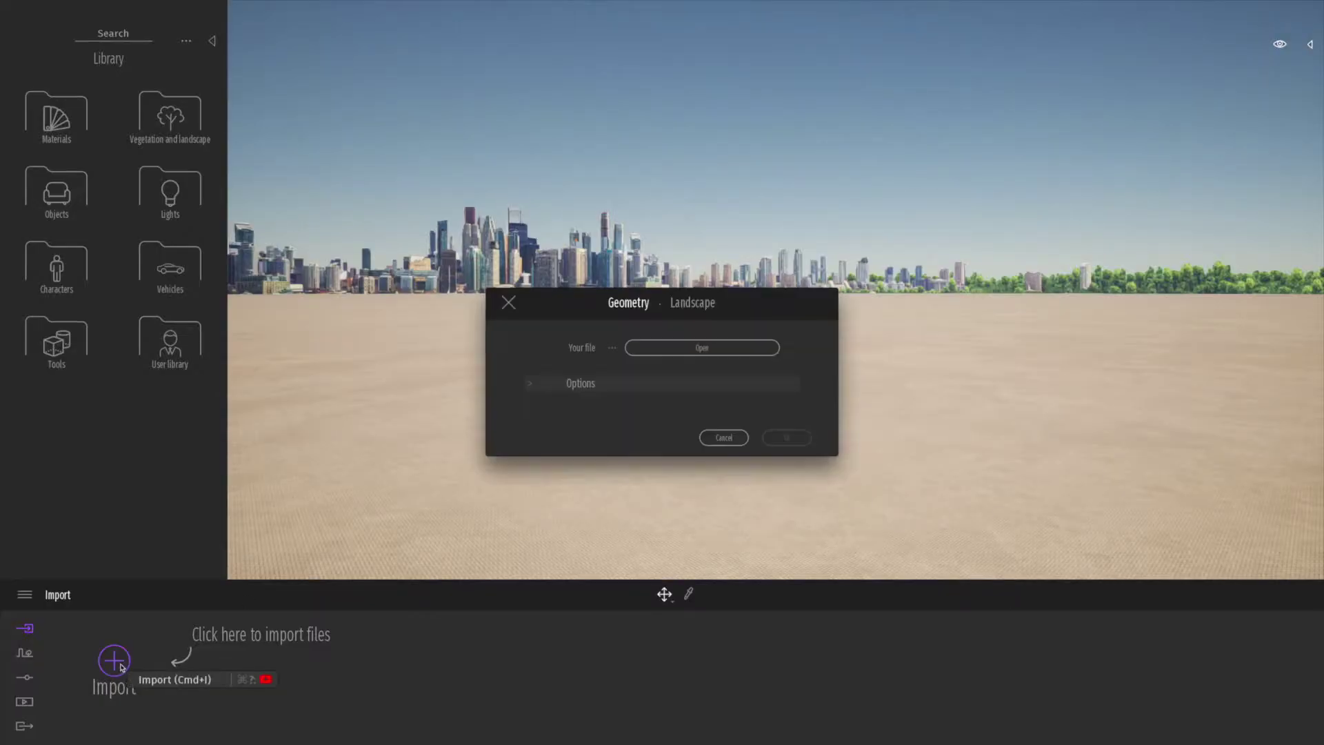
# Choose Sunshine+Canyon+House.skp from the Downloads folder as the geometry file for import
pyautogui.click(679, 352)
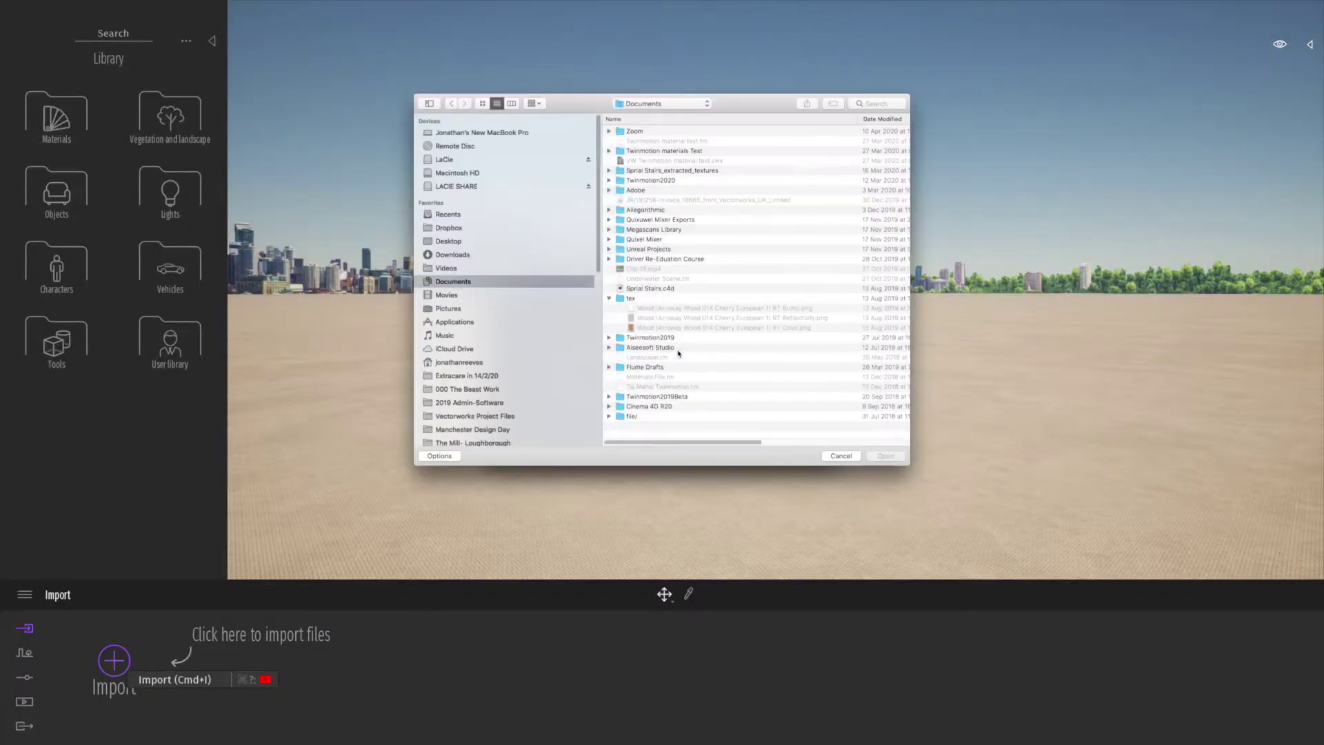
pyautogui.click(443, 230)
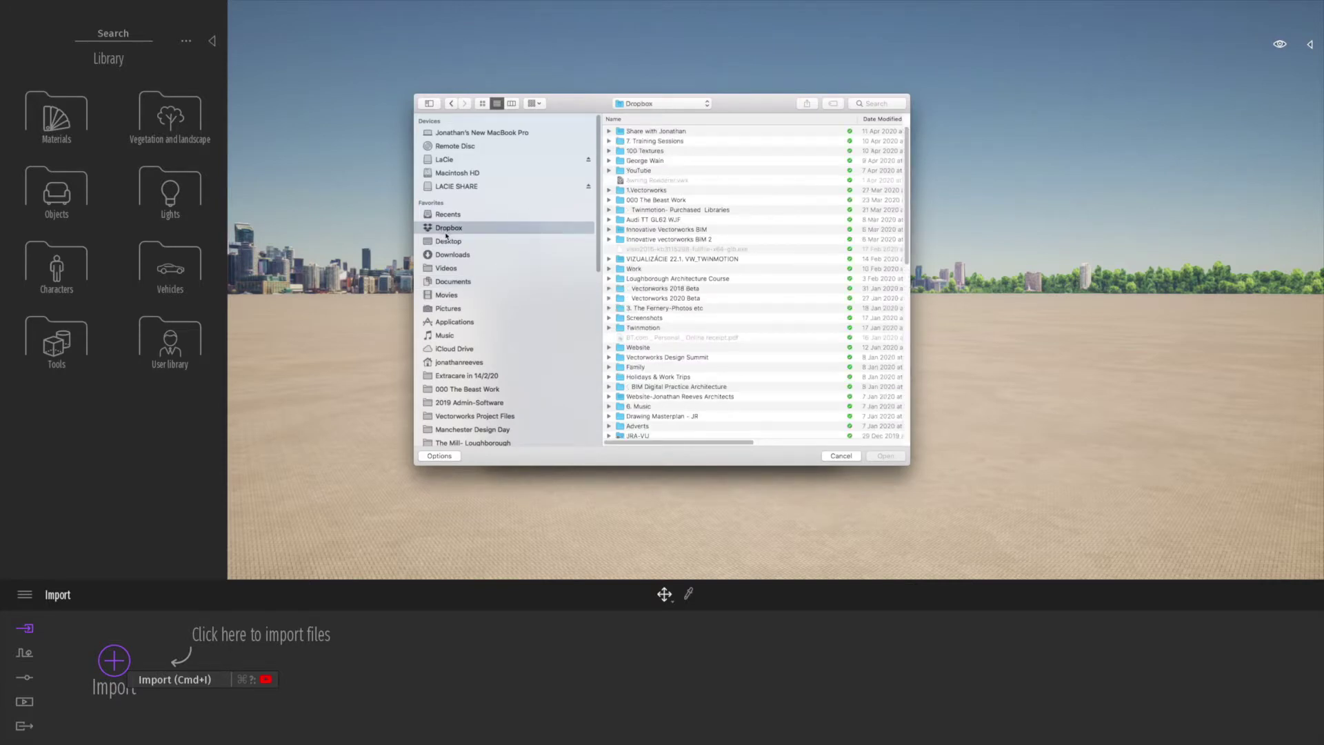
pyautogui.scroll(-5, 782, 165)
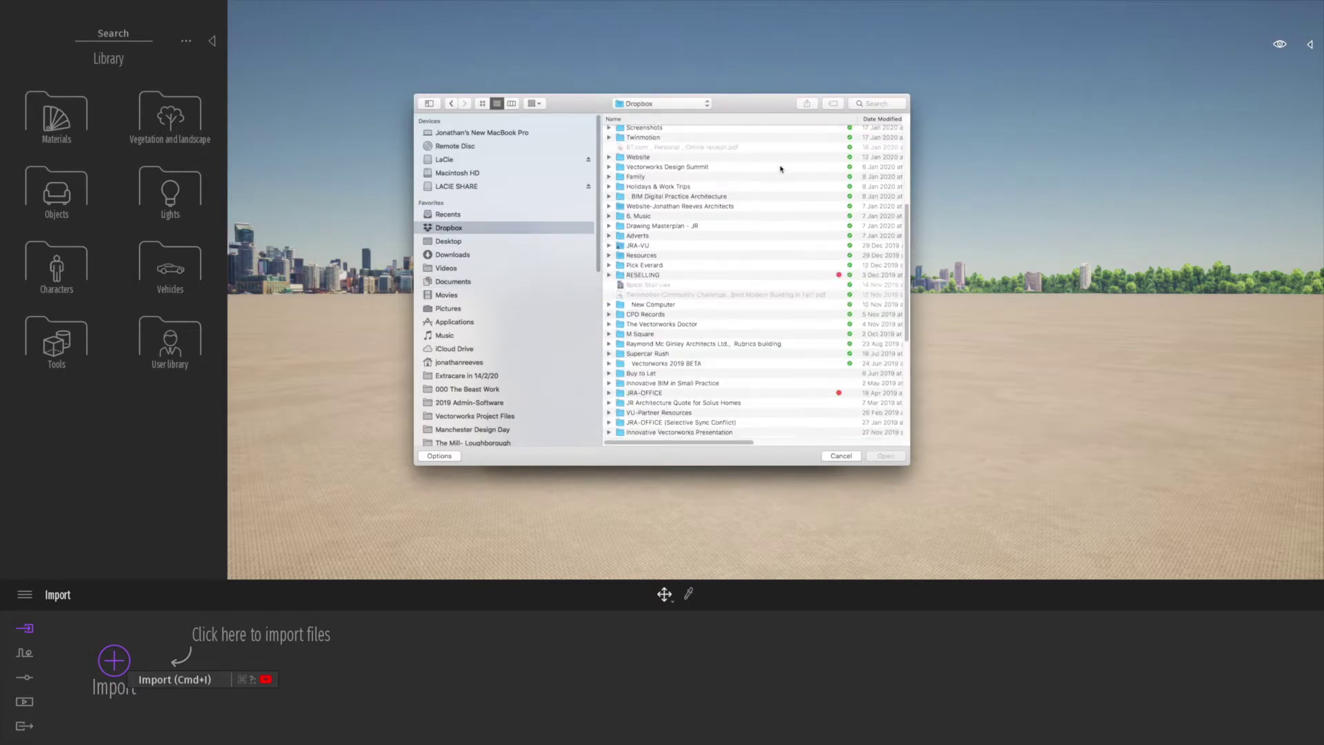
pyautogui.click(473, 253)
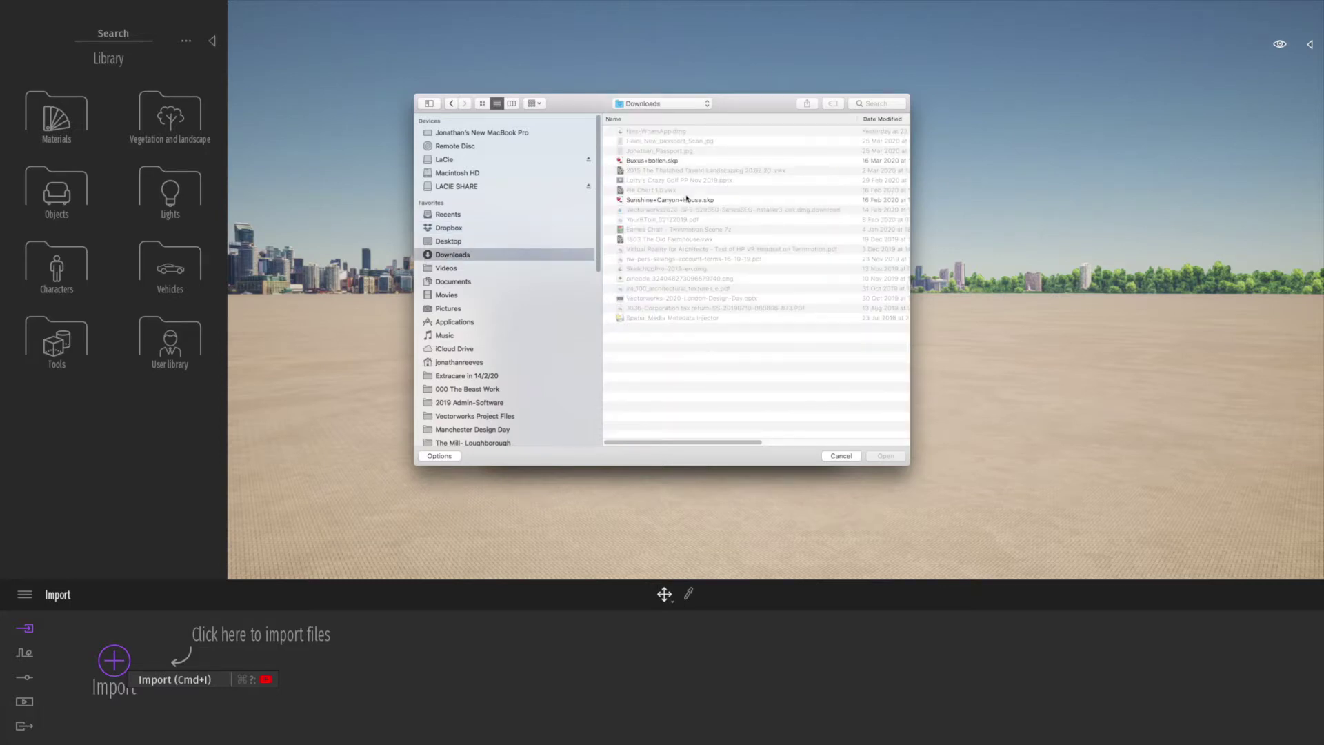
pyautogui.click(687, 199)
pyautogui.press('space')
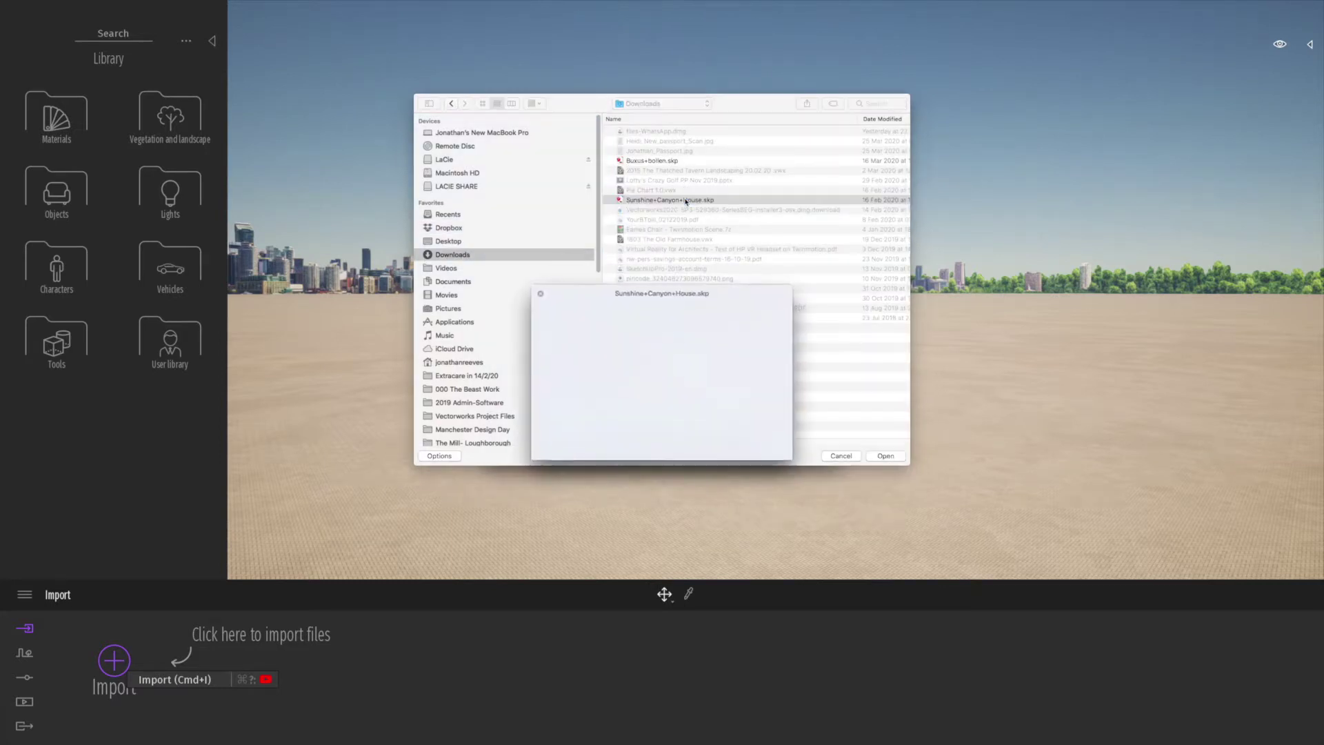
pyautogui.press('space')
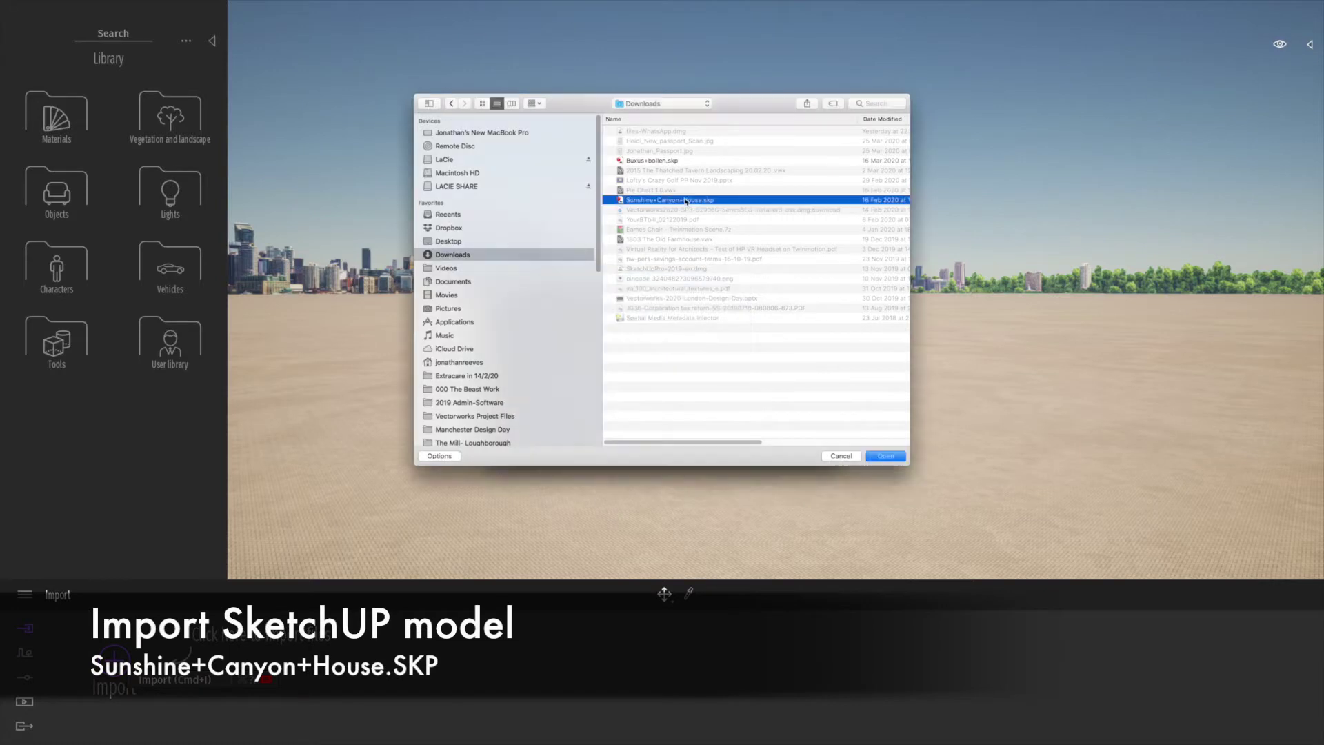
pyautogui.click(880, 456)
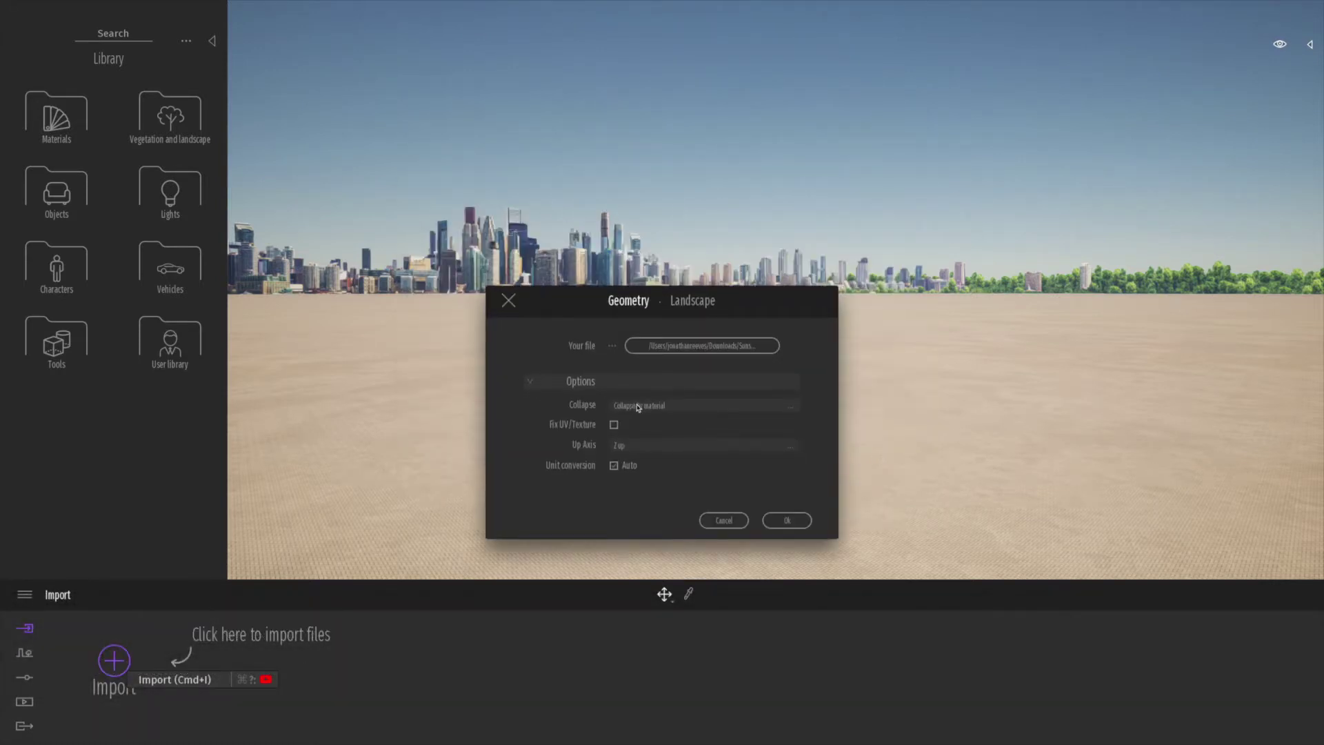
# Change the Collapse option so the model's object hierarchy is kept, and import the house geometry
pyautogui.click(638, 408)
pyautogui.click(769, 421)
pyautogui.click(786, 519)
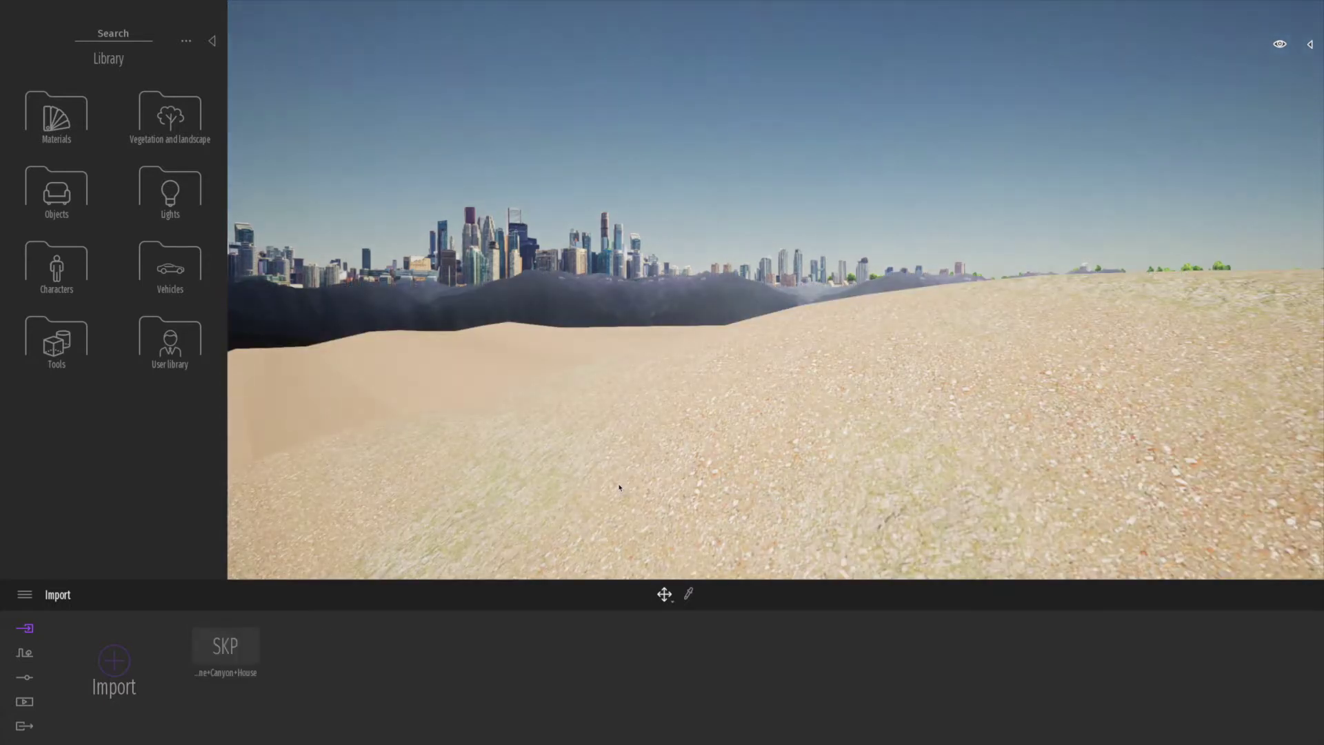
# Display the scene hierarchy and adjust the height of the Starting Ground relative to the imported house's terrain
pyautogui.click(1310, 44)
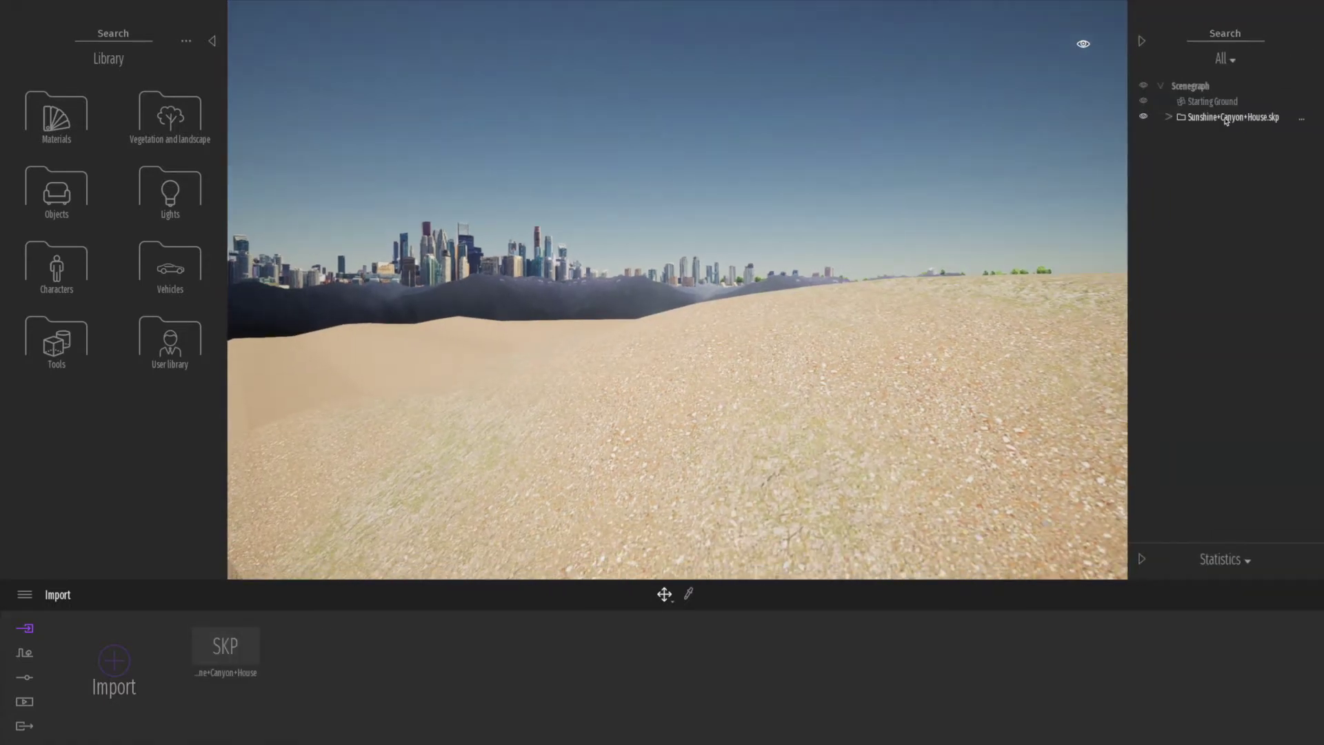
pyautogui.scroll(-5, 614, 308)
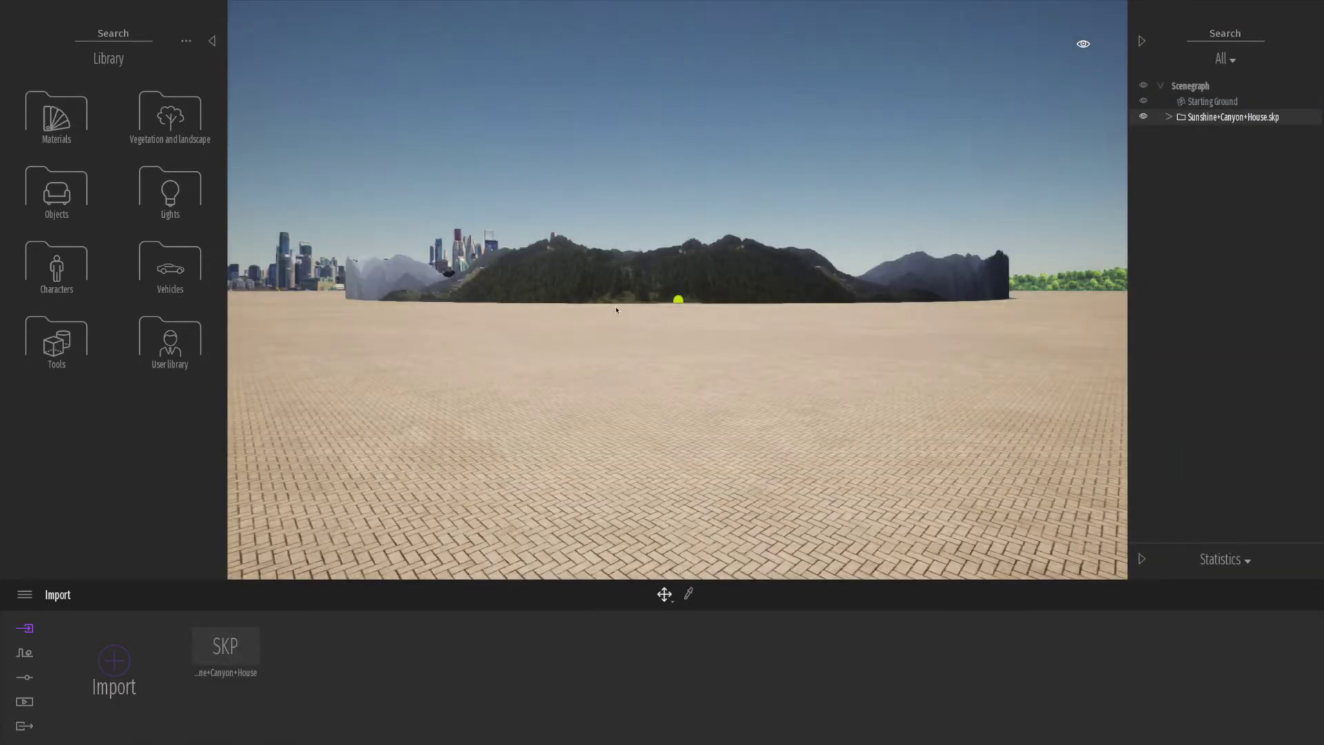
pyautogui.press('e')
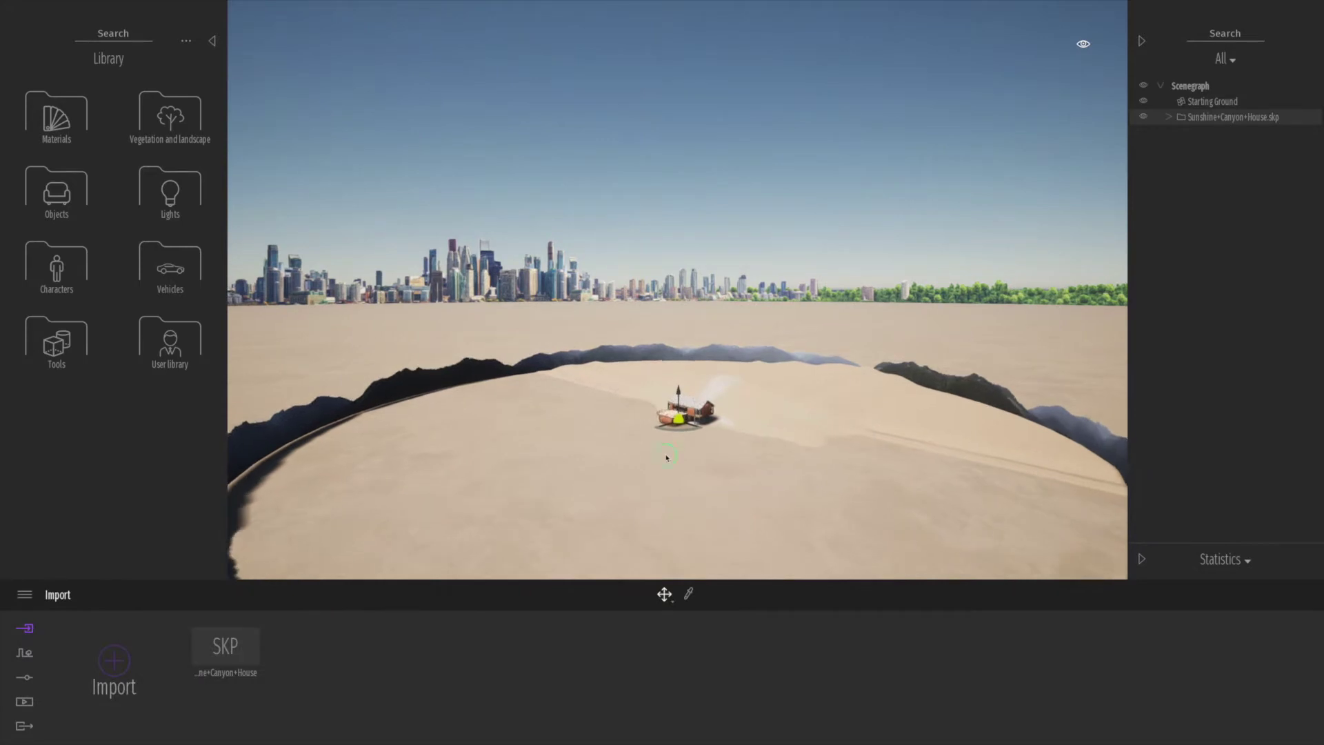
pyautogui.moveTo(664, 526); pyautogui.dragTo(667, 448, button='middle')
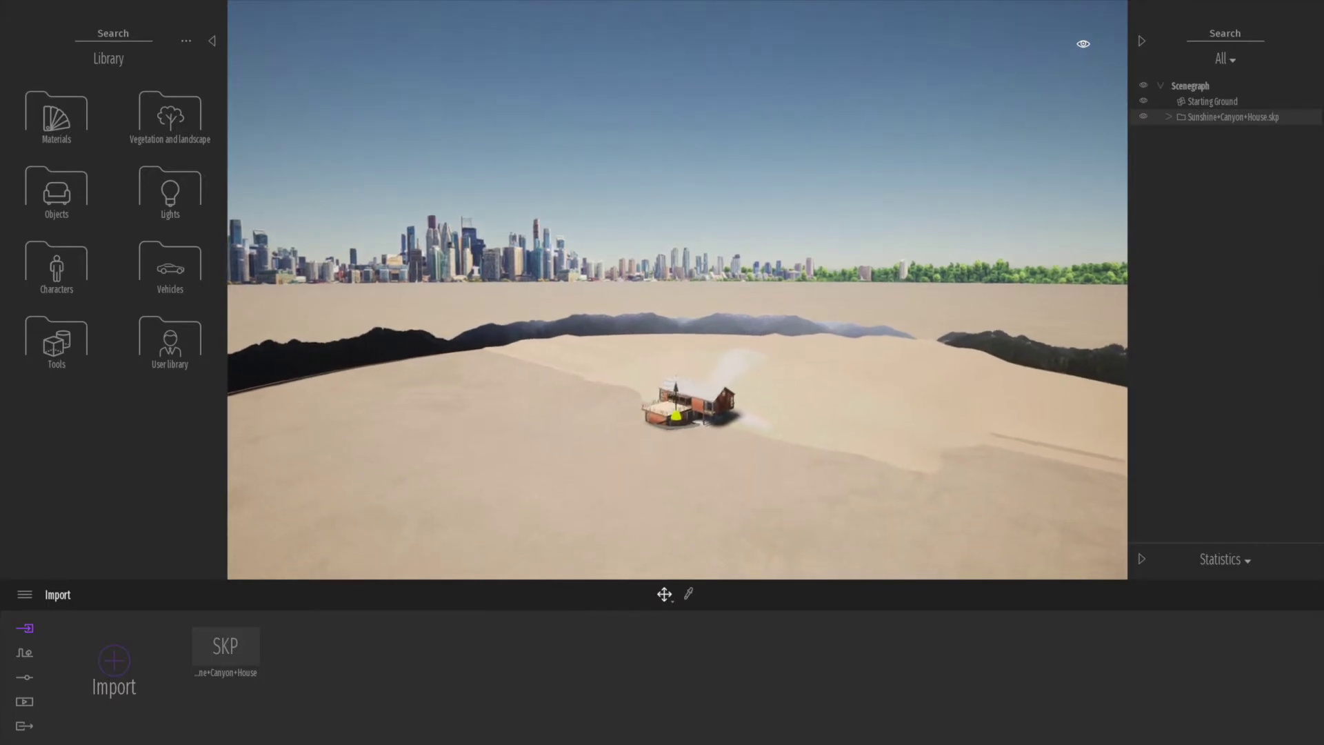
pyautogui.click(770, 458)
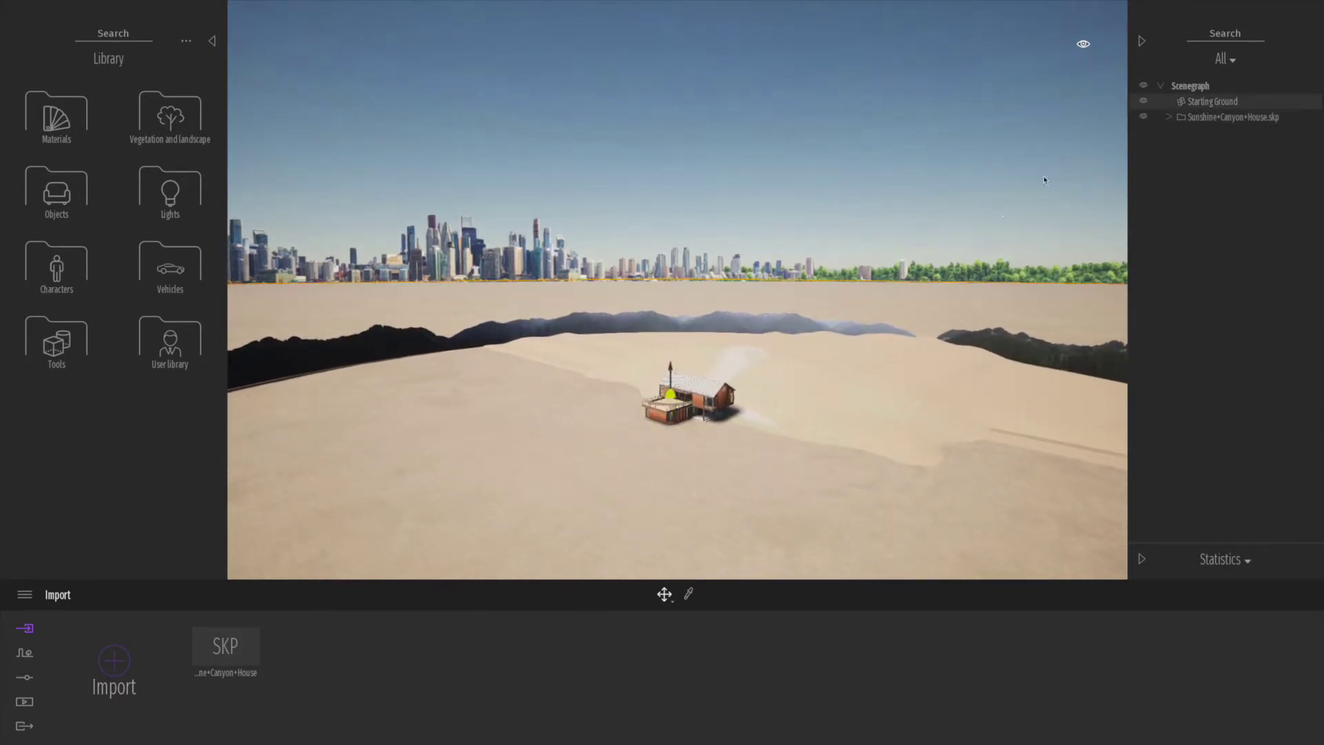
pyautogui.moveTo(670, 378); pyautogui.dragTo(665, 385)
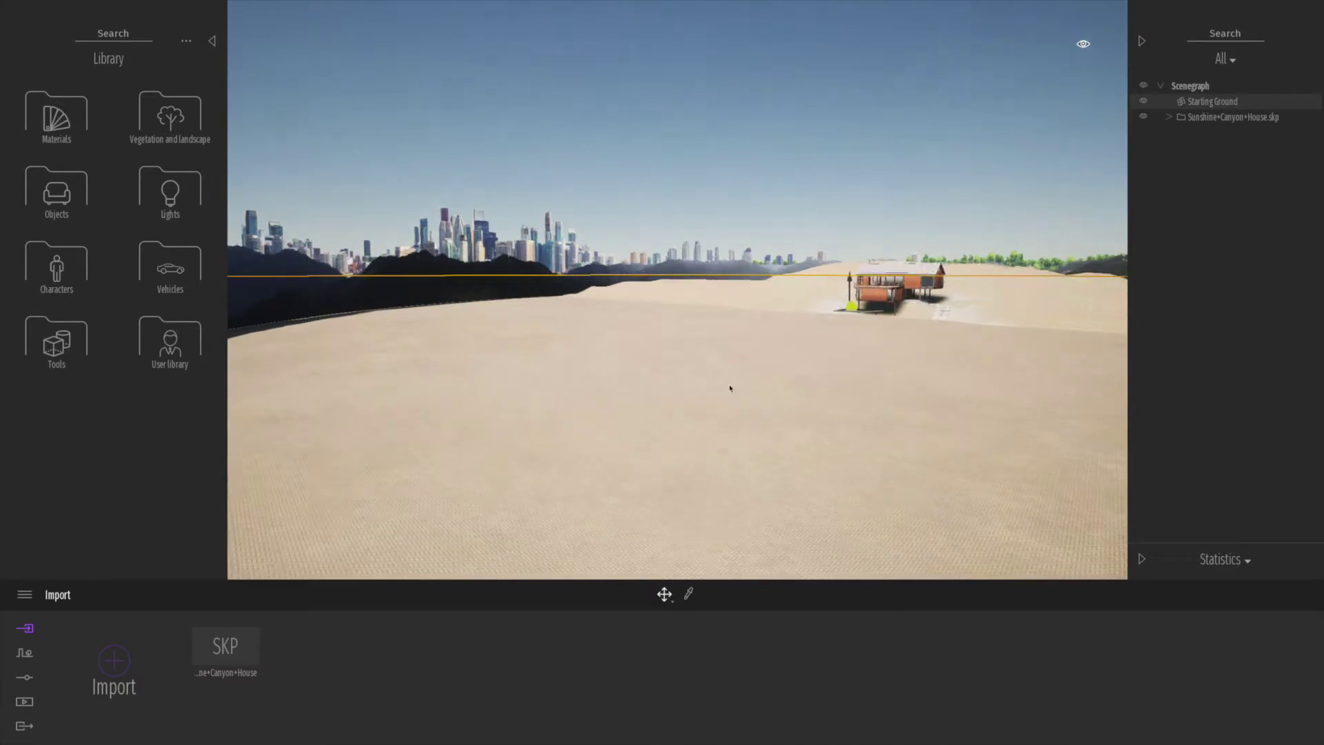
# Walk forward across the ground toward the house to examine how it sits above the ground level
pyautogui.moveTo(689, 367); pyautogui.dragTo(828, 366, button='right')
pyautogui.moveTo(689, 366); pyautogui.dragTo(700, 414, button='middle')
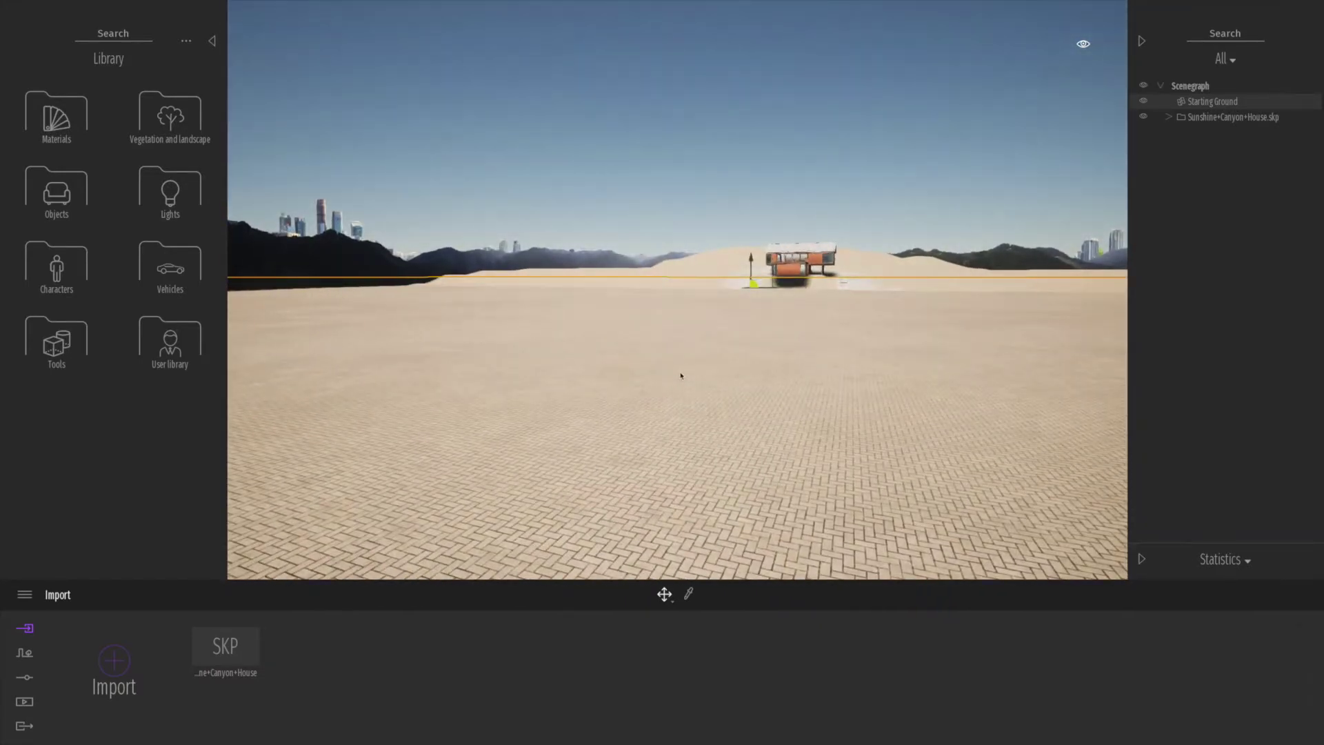
pyautogui.press('w')
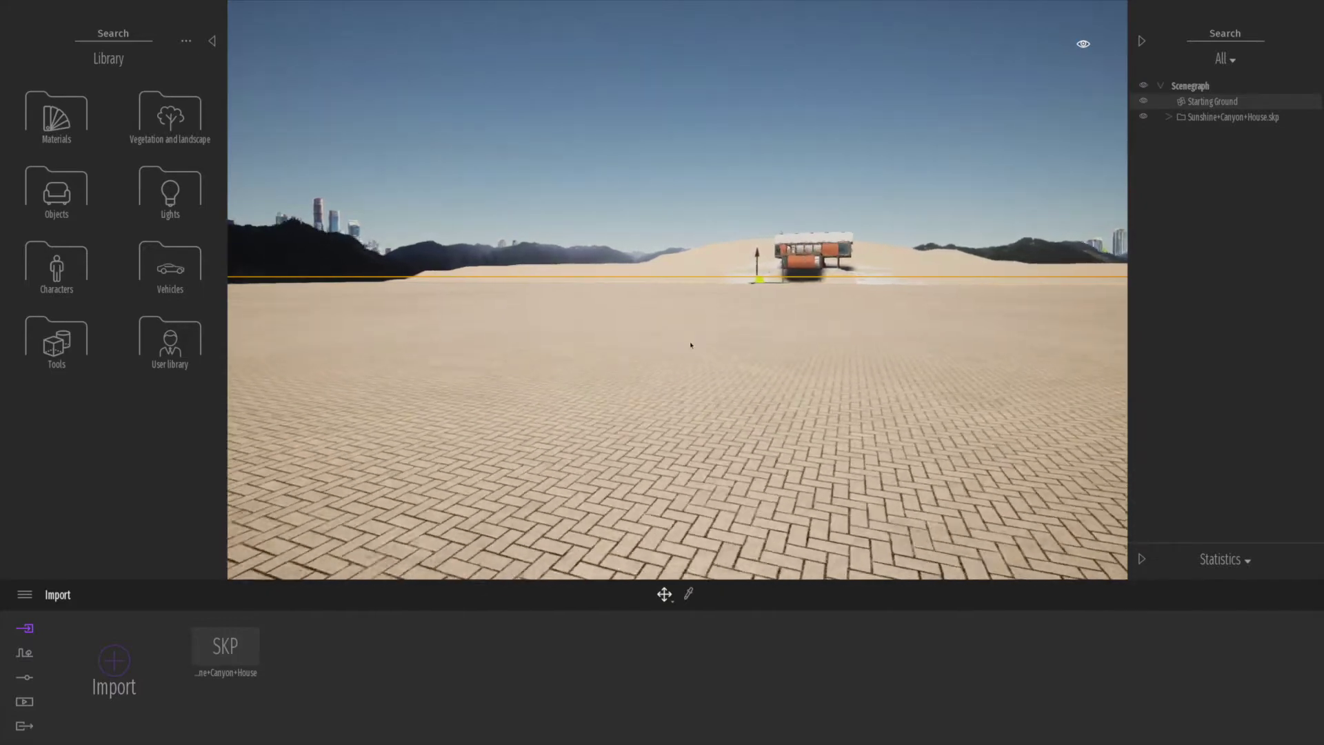
pyautogui.press('w')
pyautogui.moveTo(639, 332); pyautogui.dragTo(651, 330, button='right')
pyautogui.press('w')
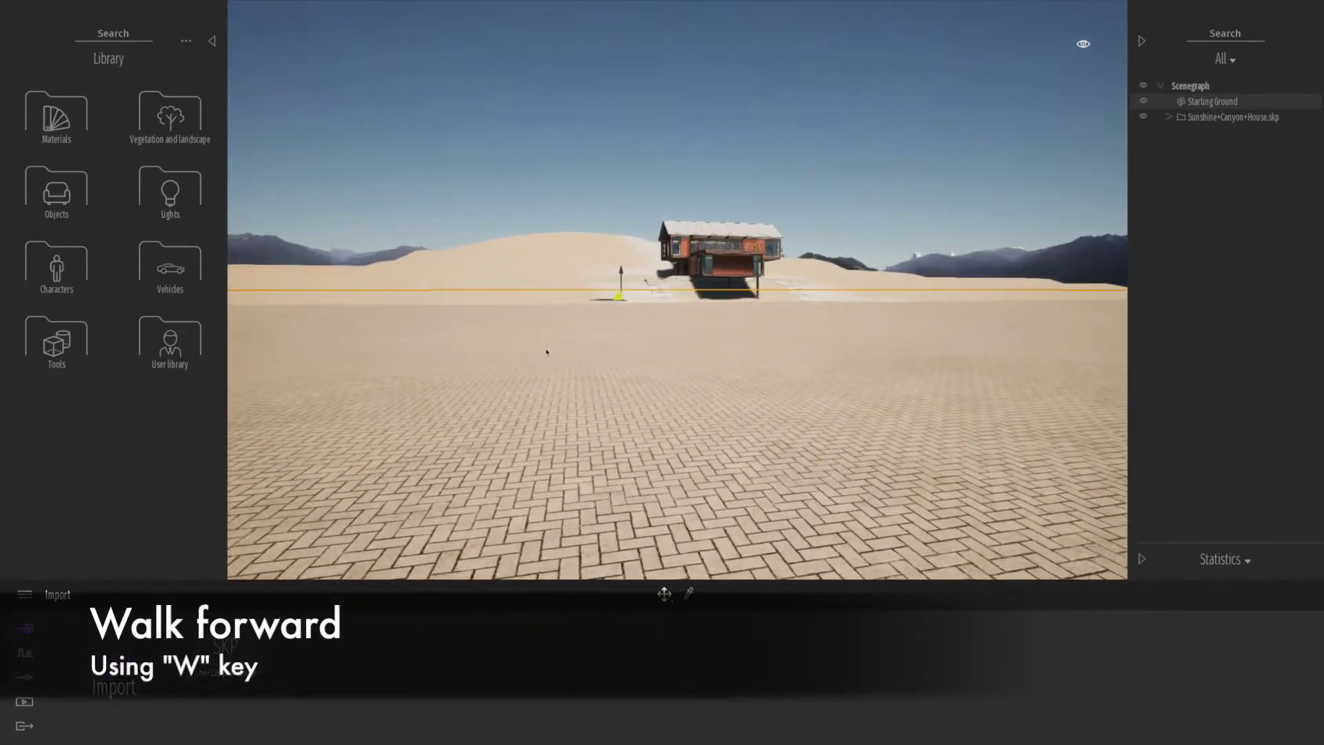
pyautogui.press('w')
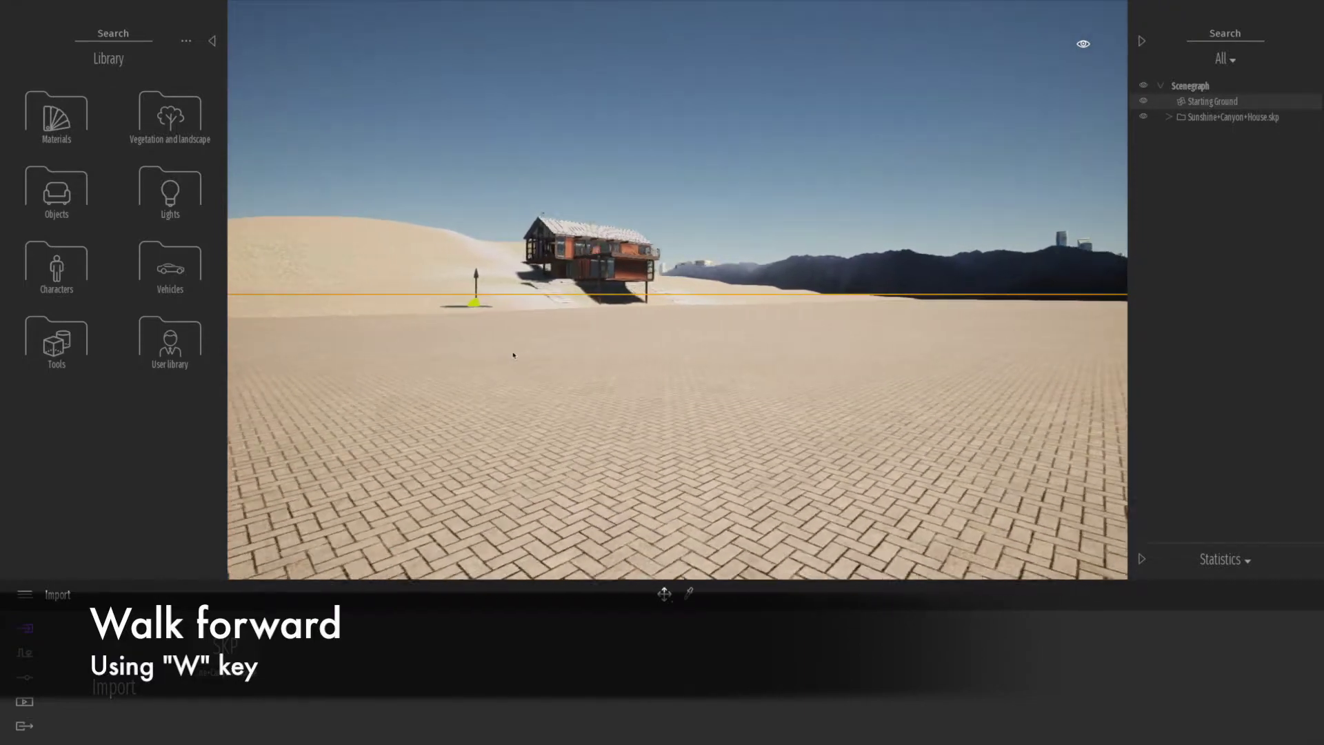
pyautogui.press('w')
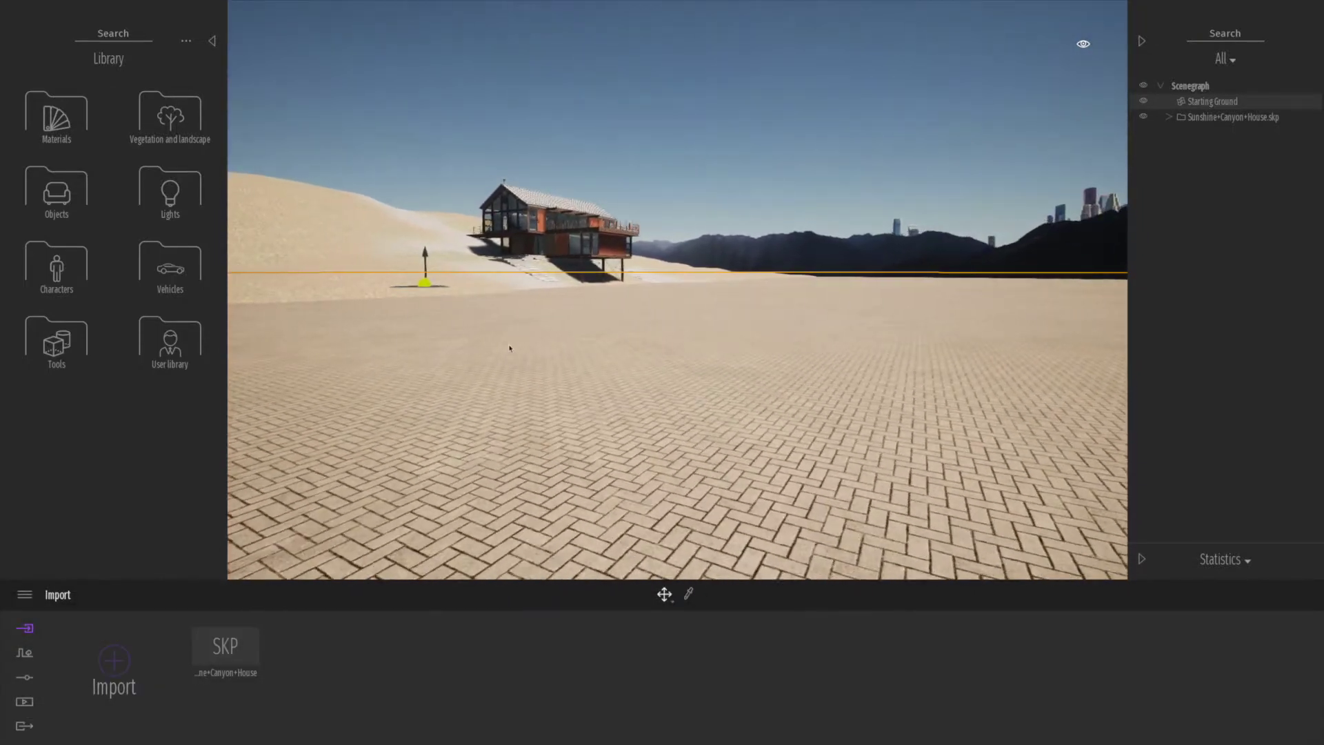
# Apply the Lake 01 water material to the ground in front of the house
pyautogui.click(55, 116)
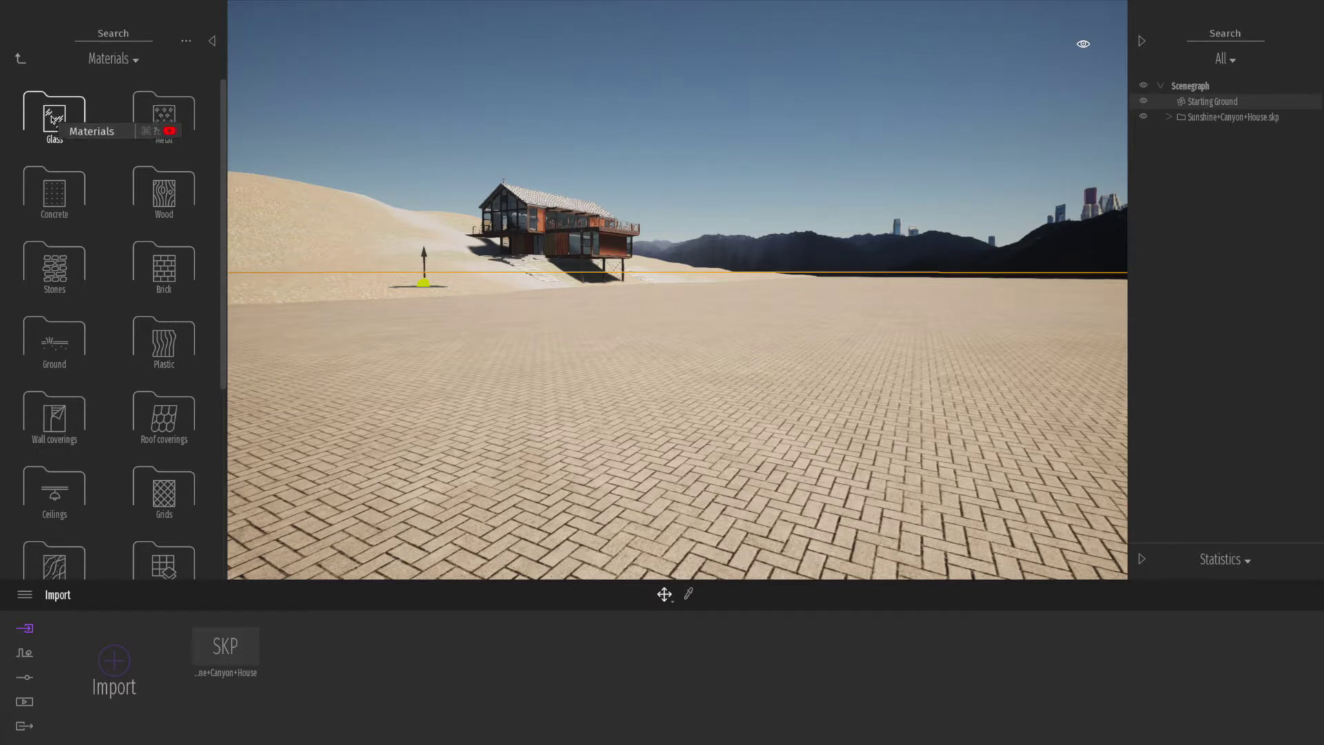
pyautogui.click(22, 61)
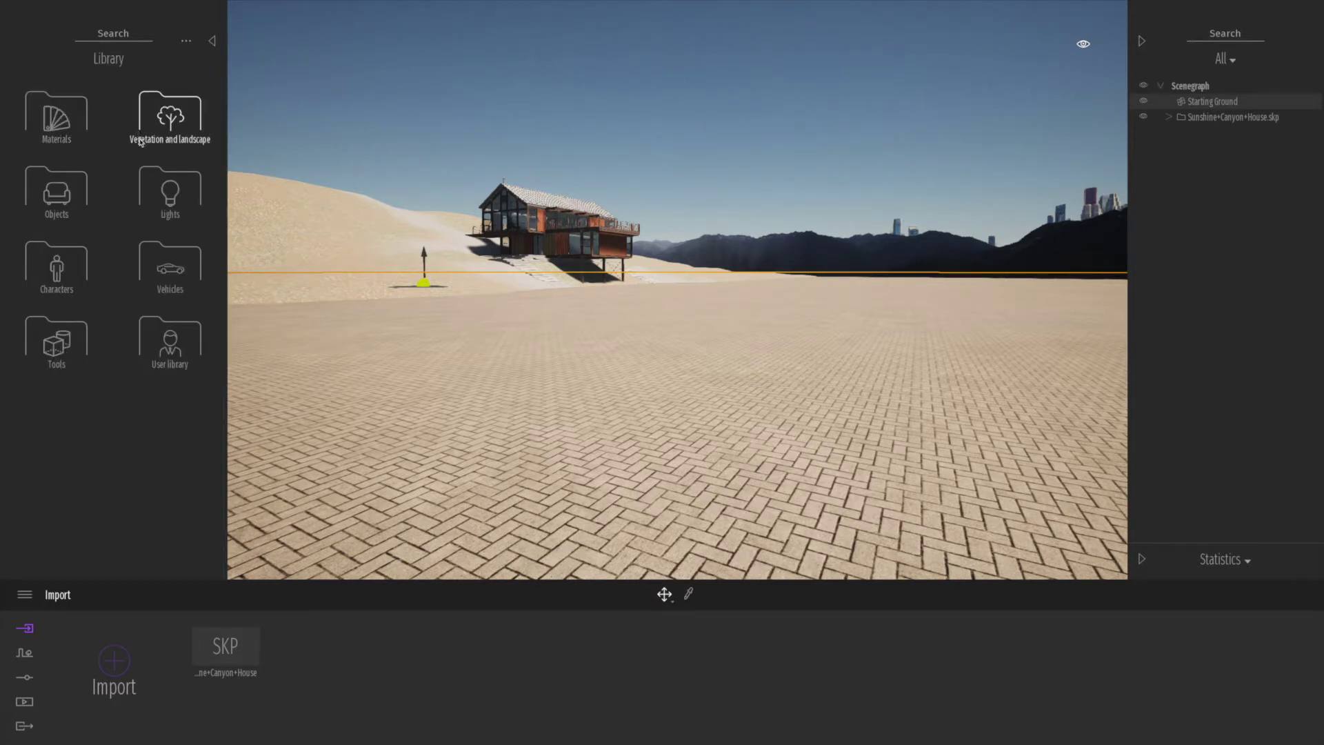
pyautogui.click(55, 116)
pyautogui.scroll(-1, 203, 341)
pyautogui.scroll(-3, 203, 341)
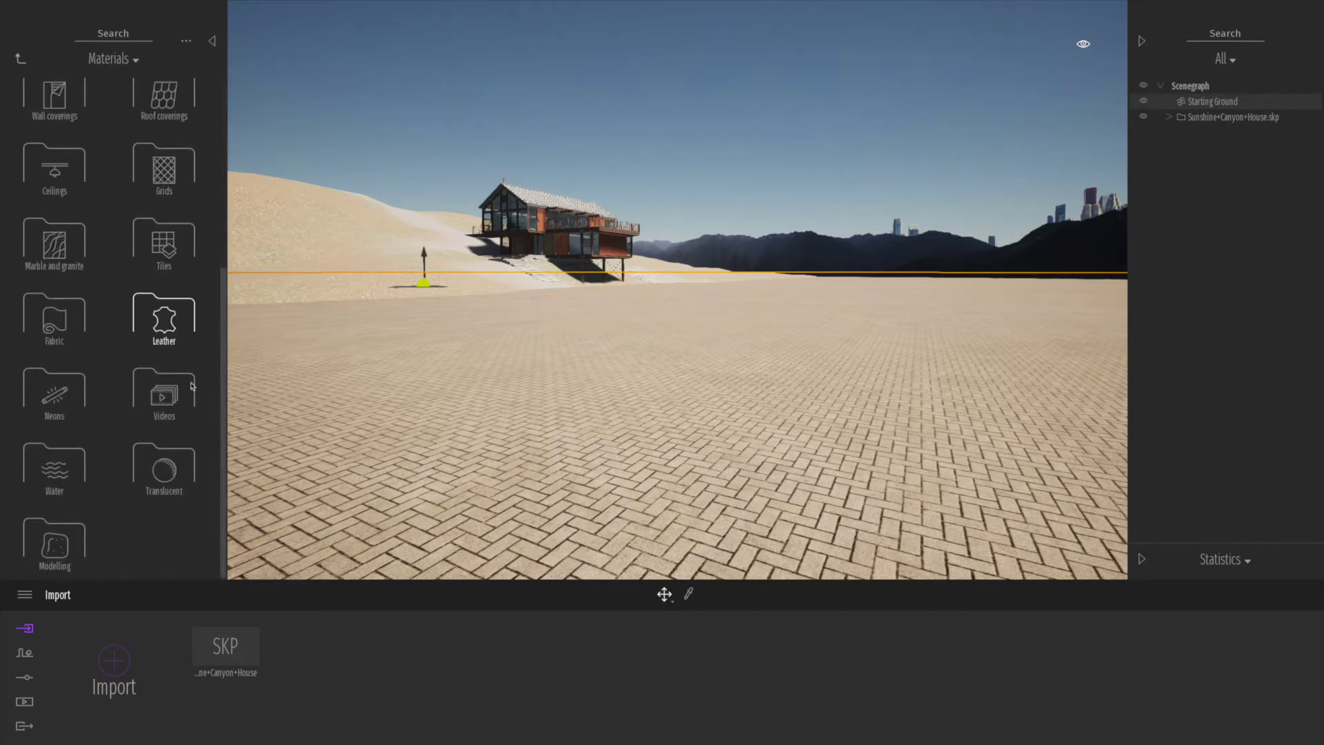
pyautogui.click(54, 469)
pyautogui.moveTo(57, 331); pyautogui.dragTo(531, 367)
pyautogui.moveTo(551, 307); pyautogui.dragTo(567, 315, button='middle')
pyautogui.moveTo(567, 314); pyautogui.dragTo(583, 327, button='right')
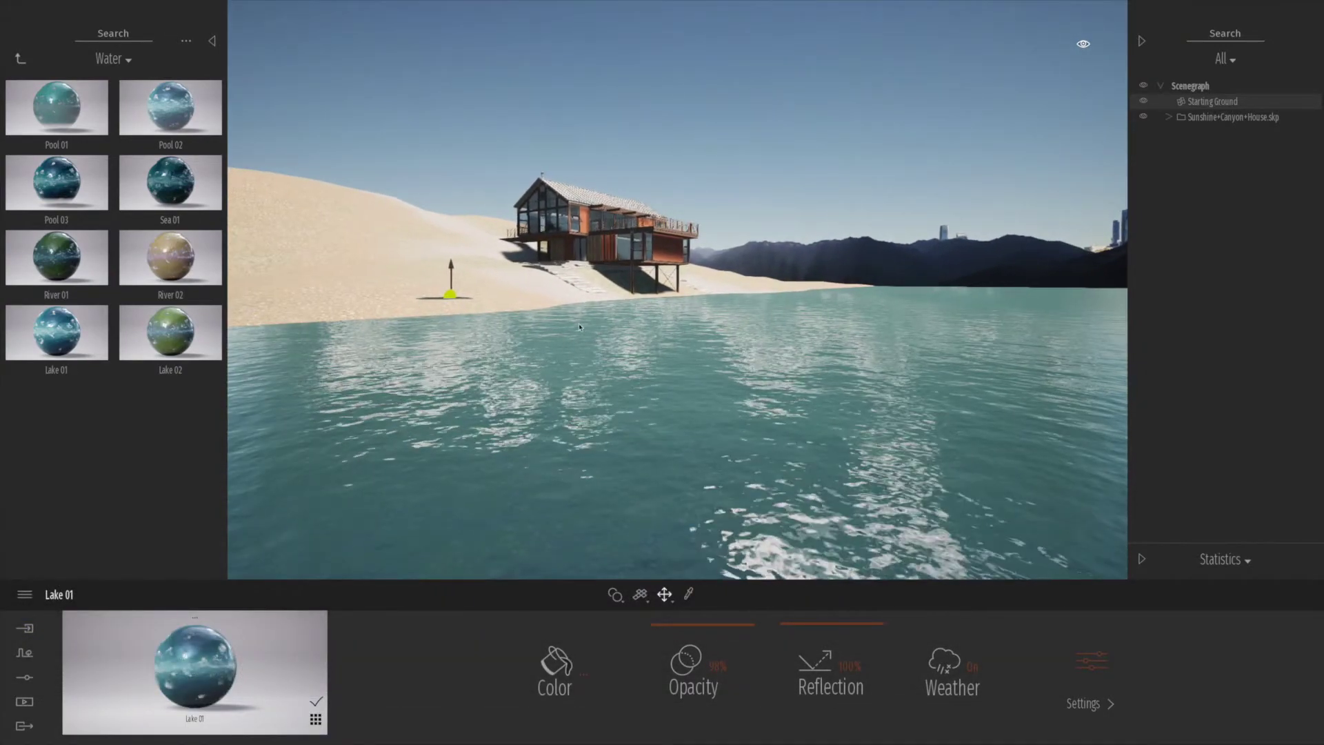
# Set the environment background to Mountains with a 46° rotation and hide the imported model's Background object
pyautogui.click(24, 652)
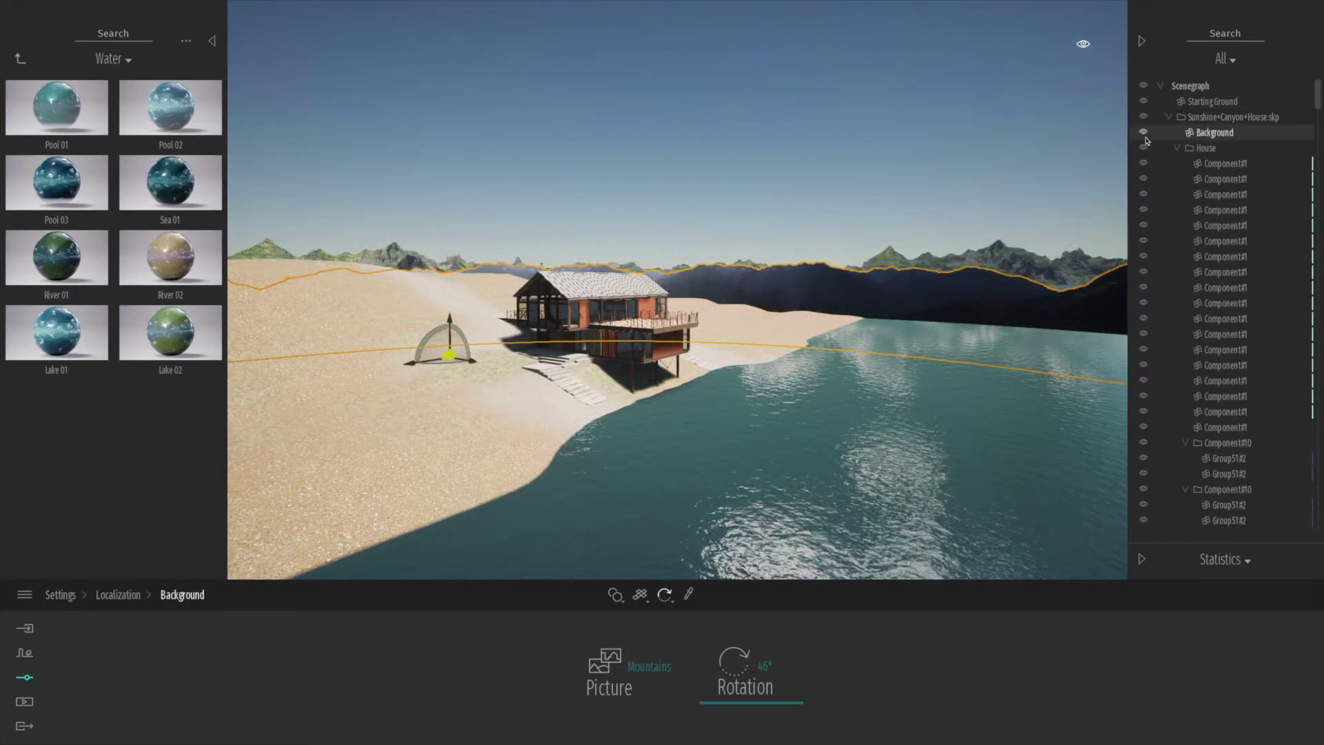
pyautogui.click(1144, 133)
pyautogui.moveTo(721, 363); pyautogui.dragTo(659, 394, button='right')
pyautogui.scroll(2, 721, 363)
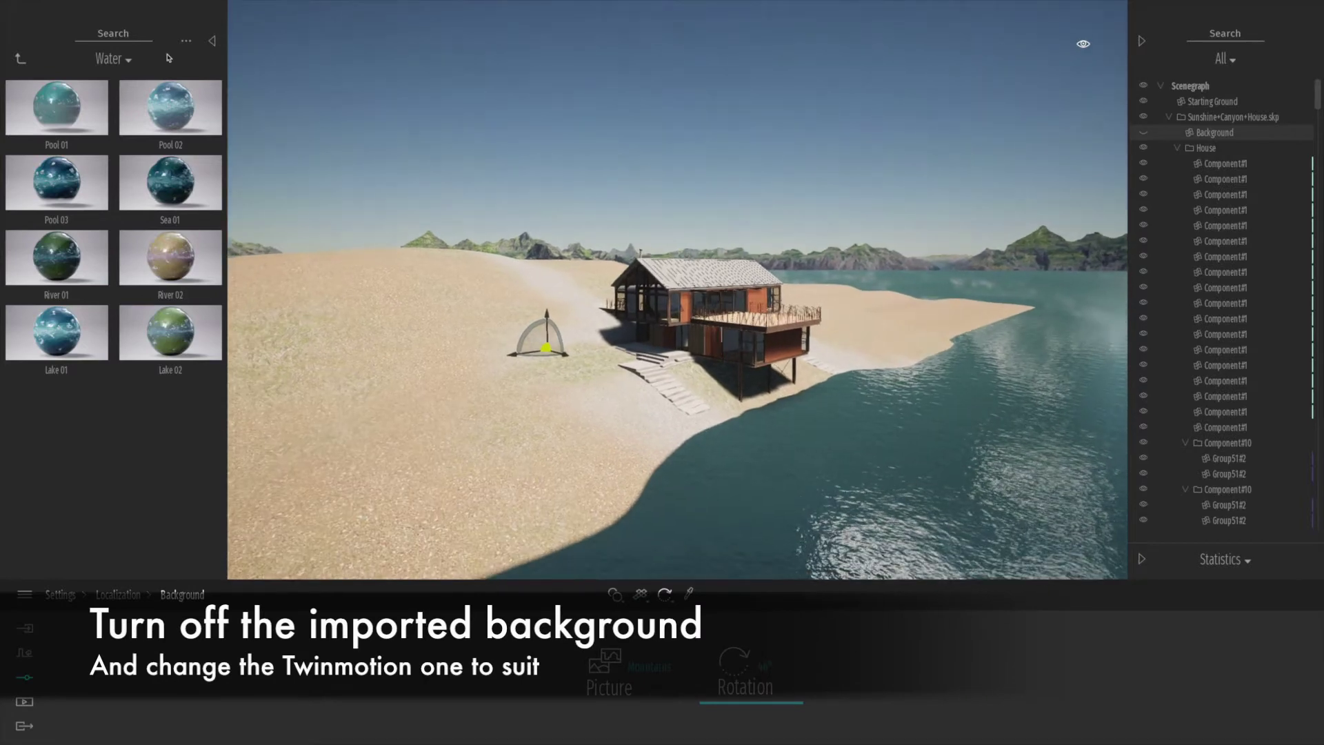
# Place a Colorado Spruce from the tree library on the sandy slope beside the house
pyautogui.click(20, 60)
pyautogui.click(20, 60)
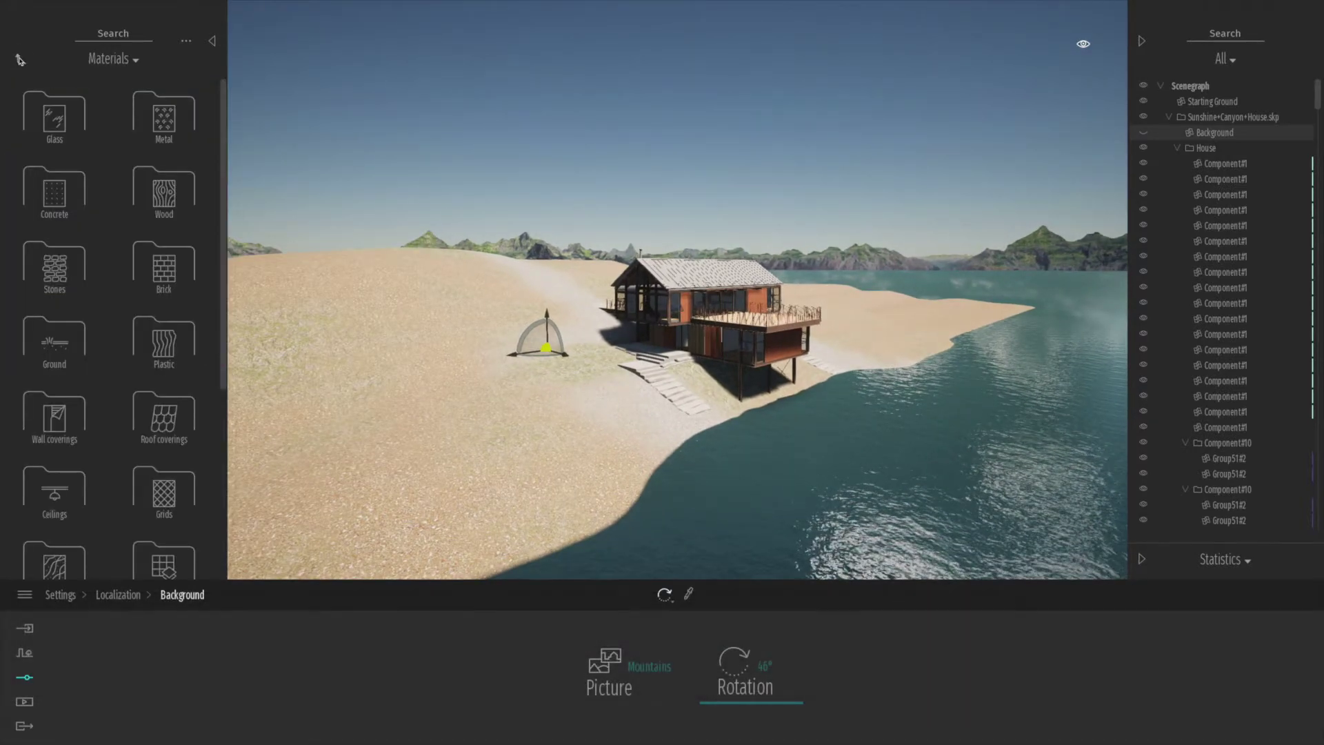
pyautogui.click(170, 116)
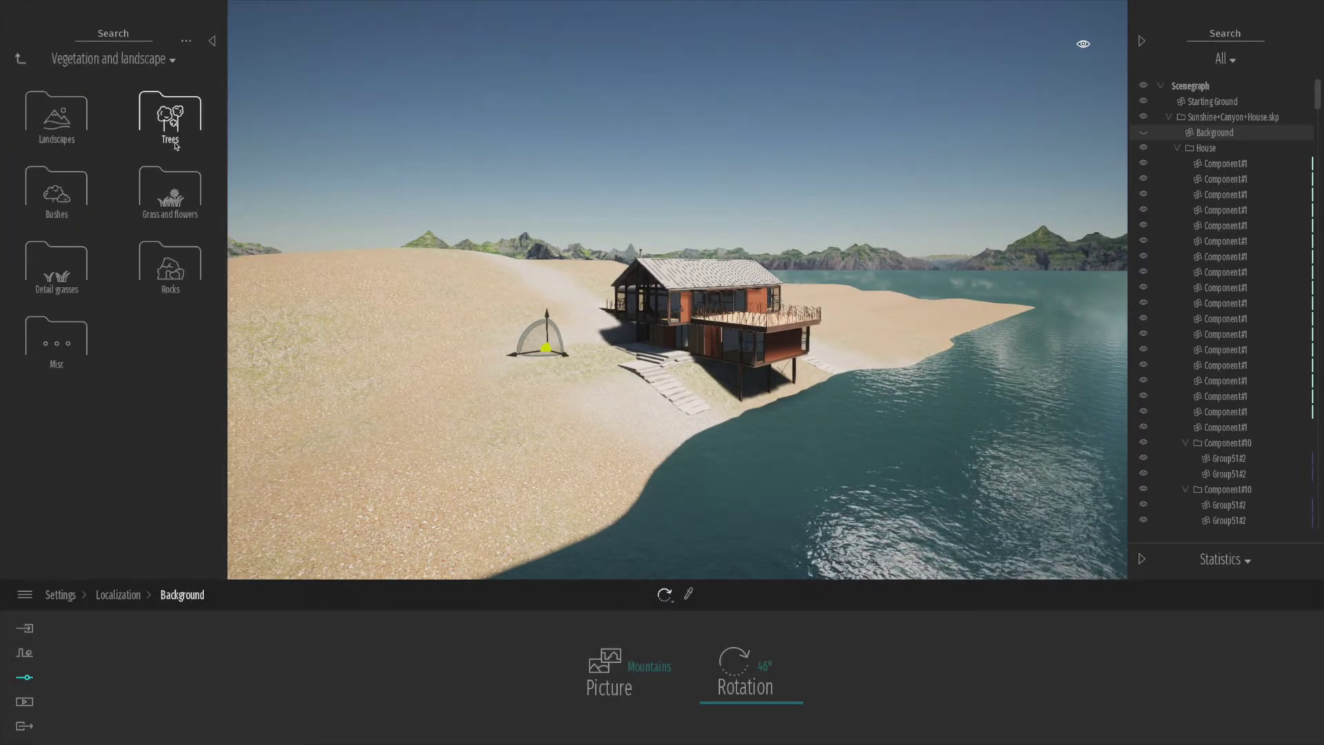
pyautogui.click(174, 137)
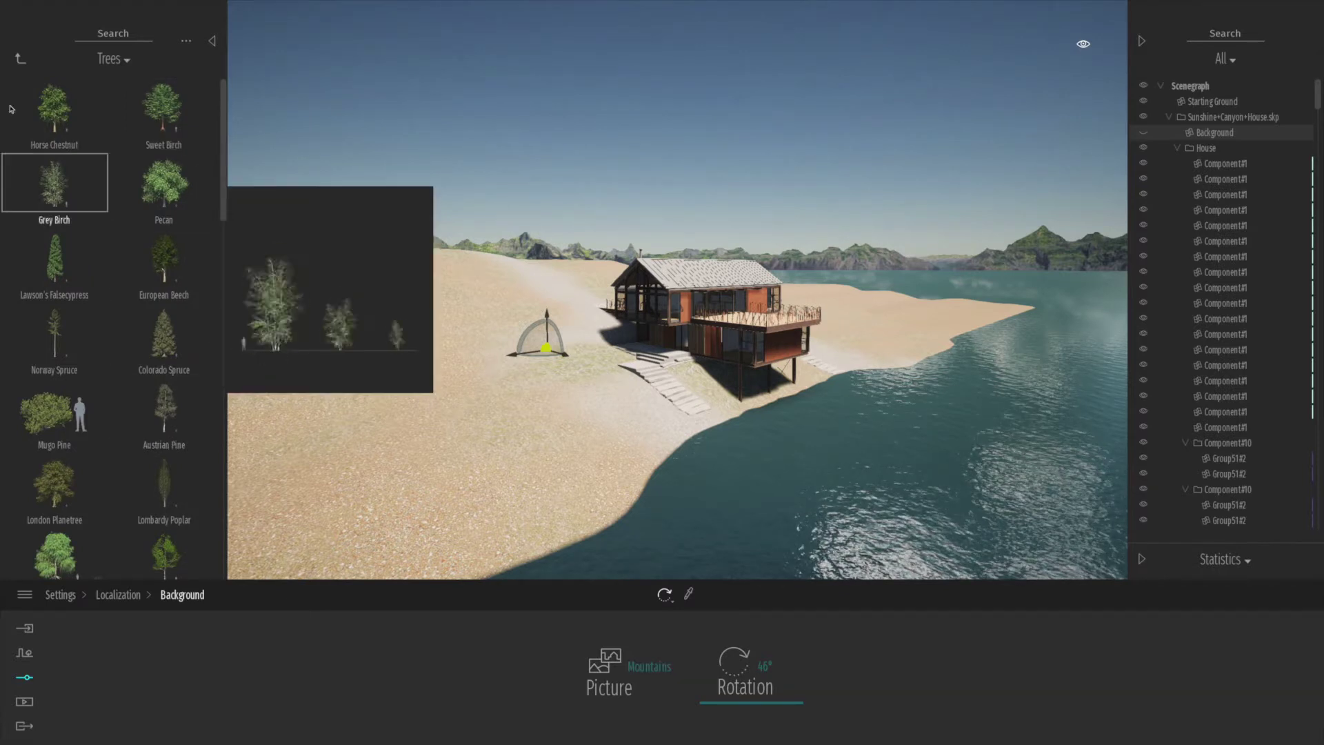
pyautogui.moveTo(62, 117)
pyautogui.scroll(-3, 62, 331)
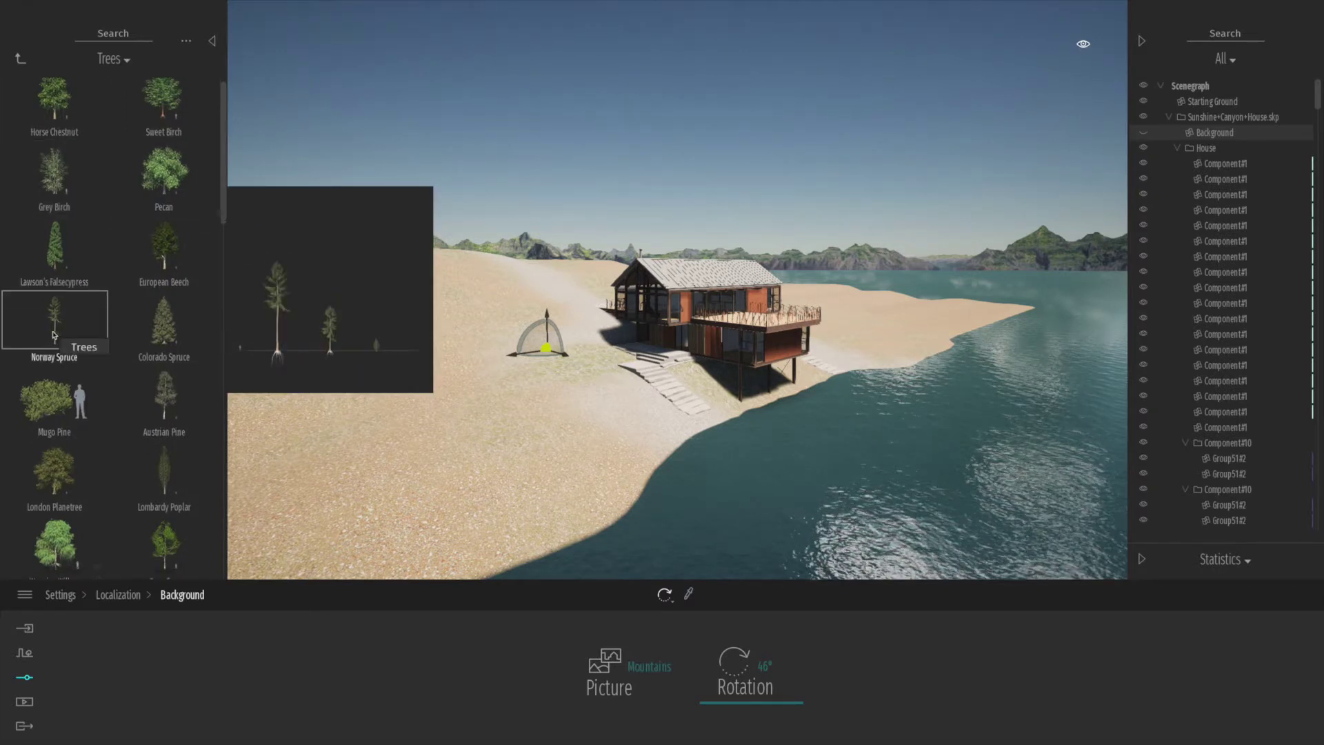
pyautogui.moveTo(169, 153)
pyautogui.moveTo(166, 150); pyautogui.dragTo(295, 375)
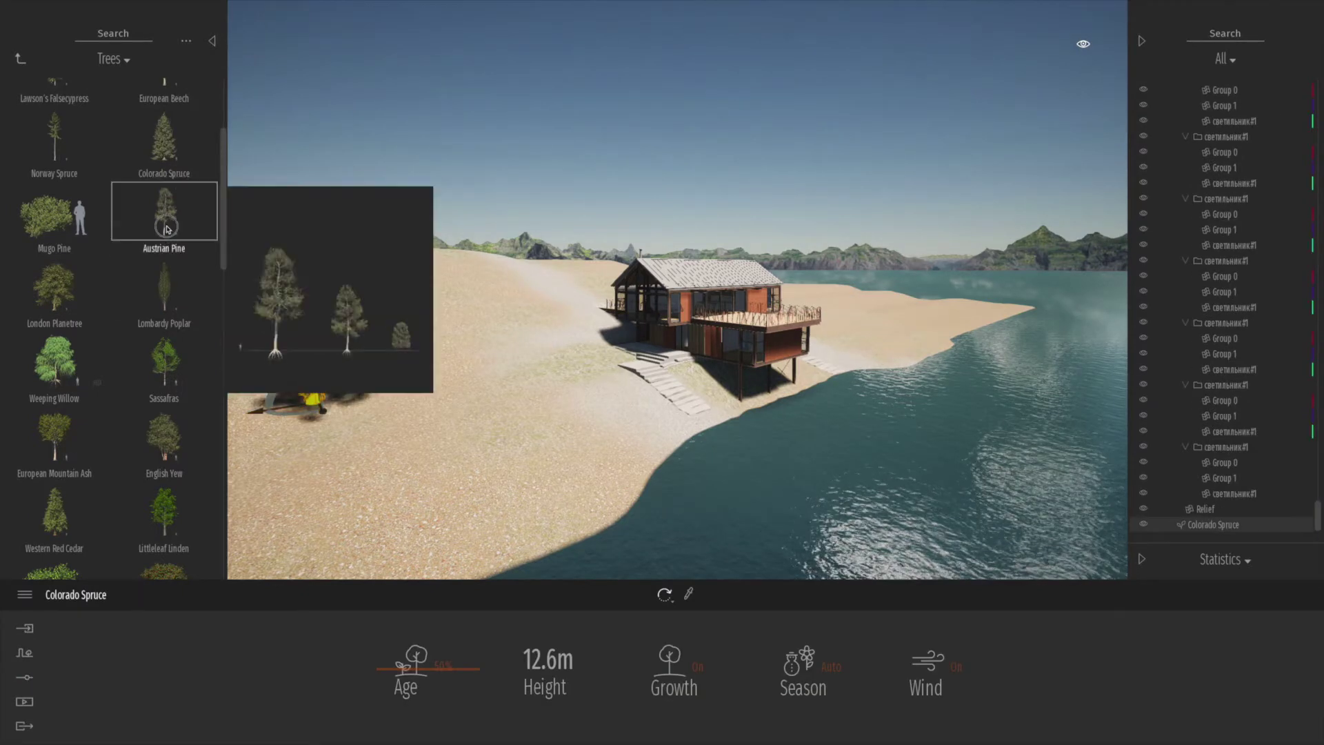
# Place an Austrian Pine and a Prickly Juniper on the slope between the spruce and the house
pyautogui.moveTo(414, 374); pyautogui.dragTo(413, 376)
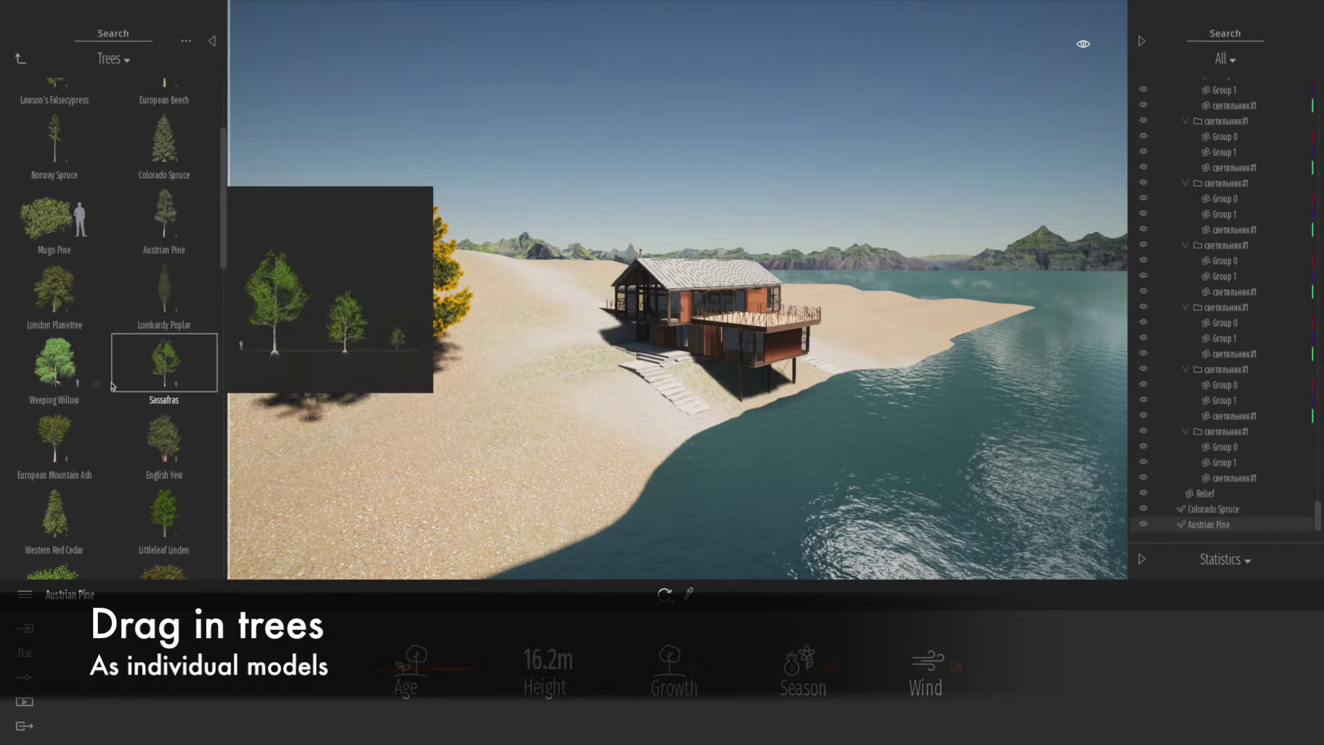
pyautogui.scroll(-10, 186, 483)
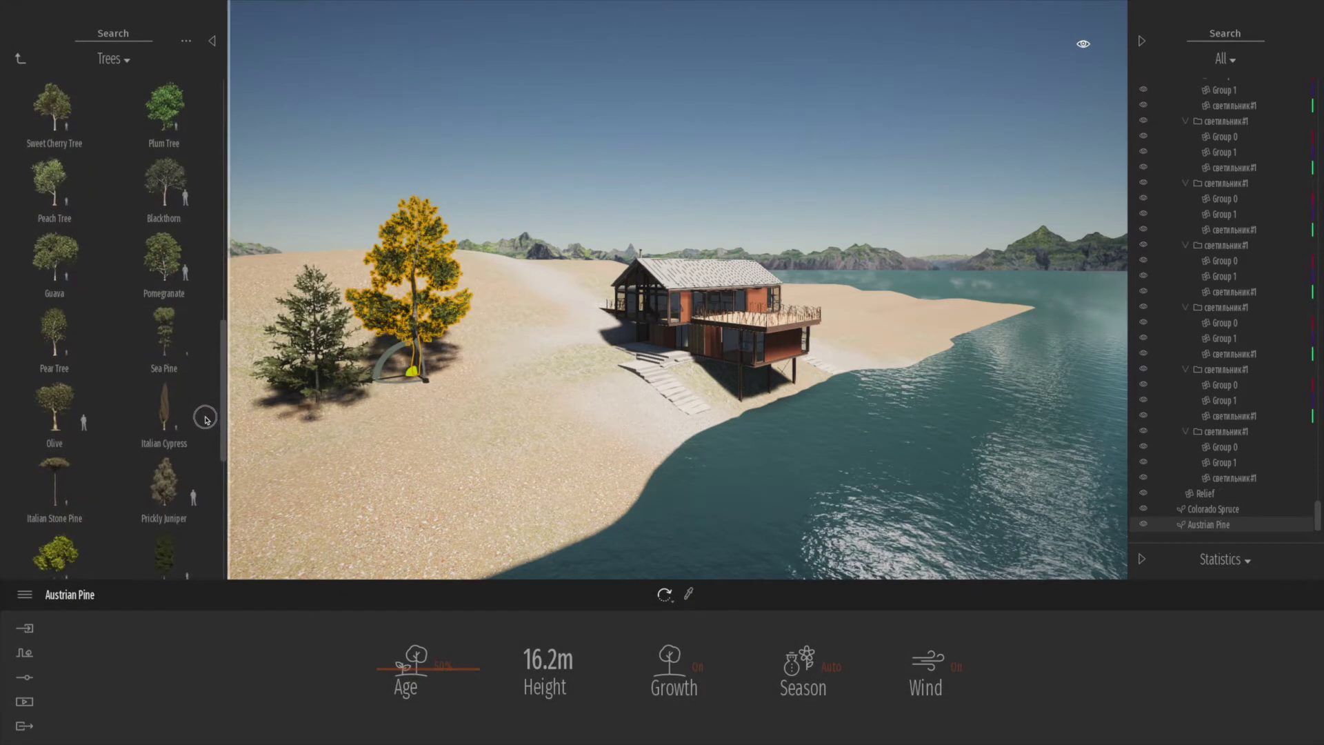
pyautogui.scroll(2, 186, 507)
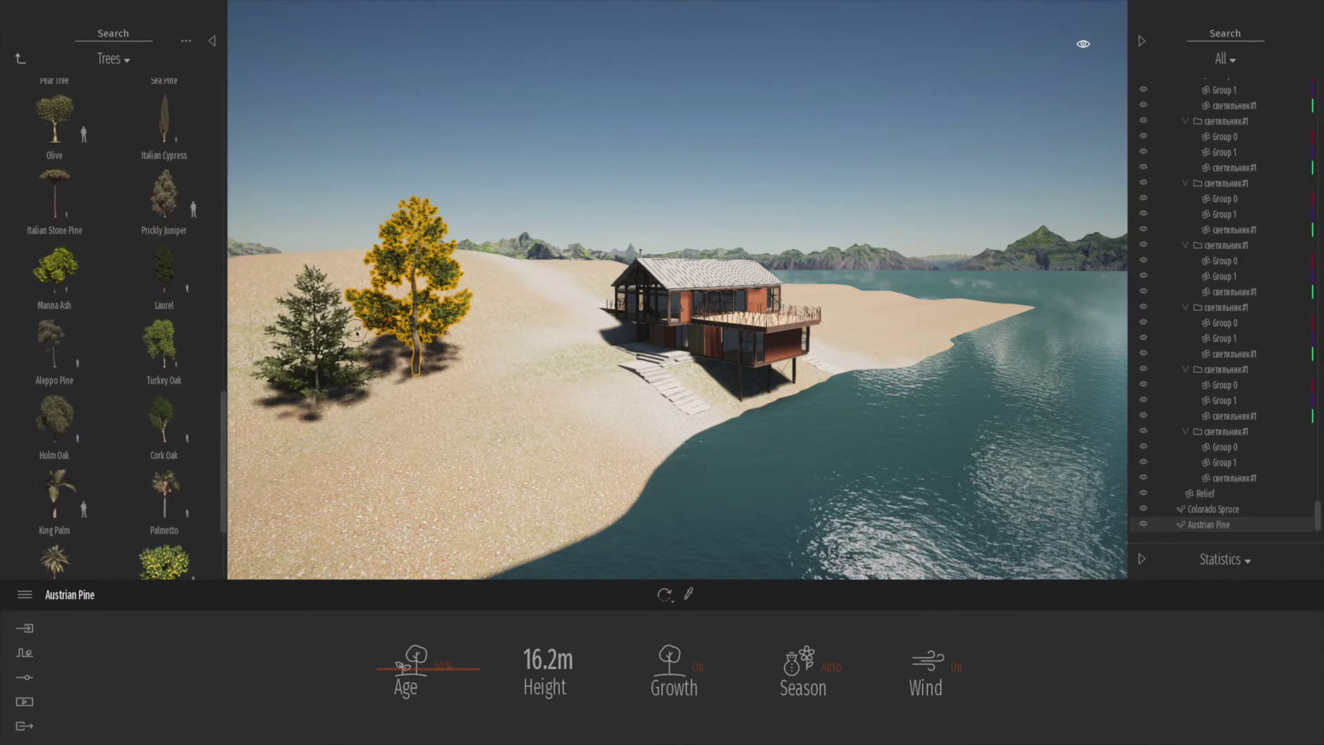
pyautogui.moveTo(481, 369); pyautogui.dragTo(491, 371)
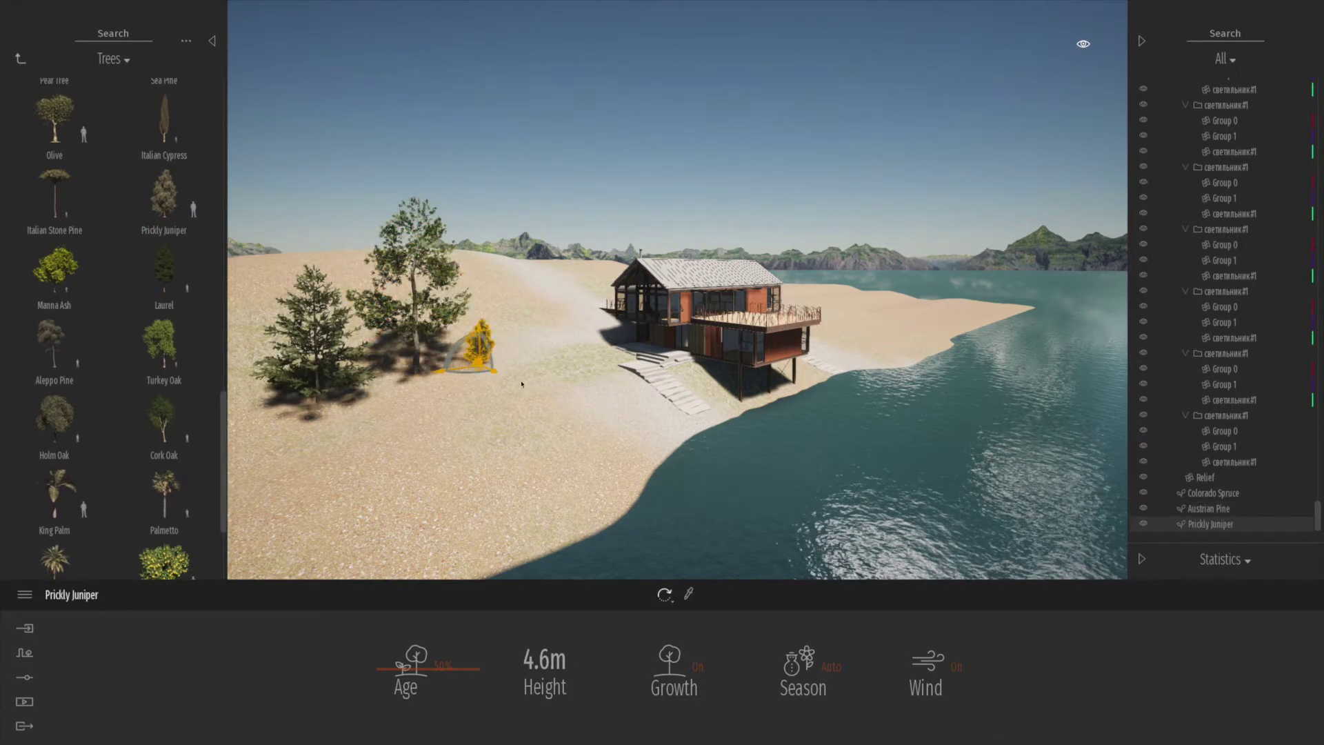
# Set up Vegetation Paint with Colorado Spruce, Austrian Pine and Norway Spruce, and select all three species for painting
pyautogui.click(25, 653)
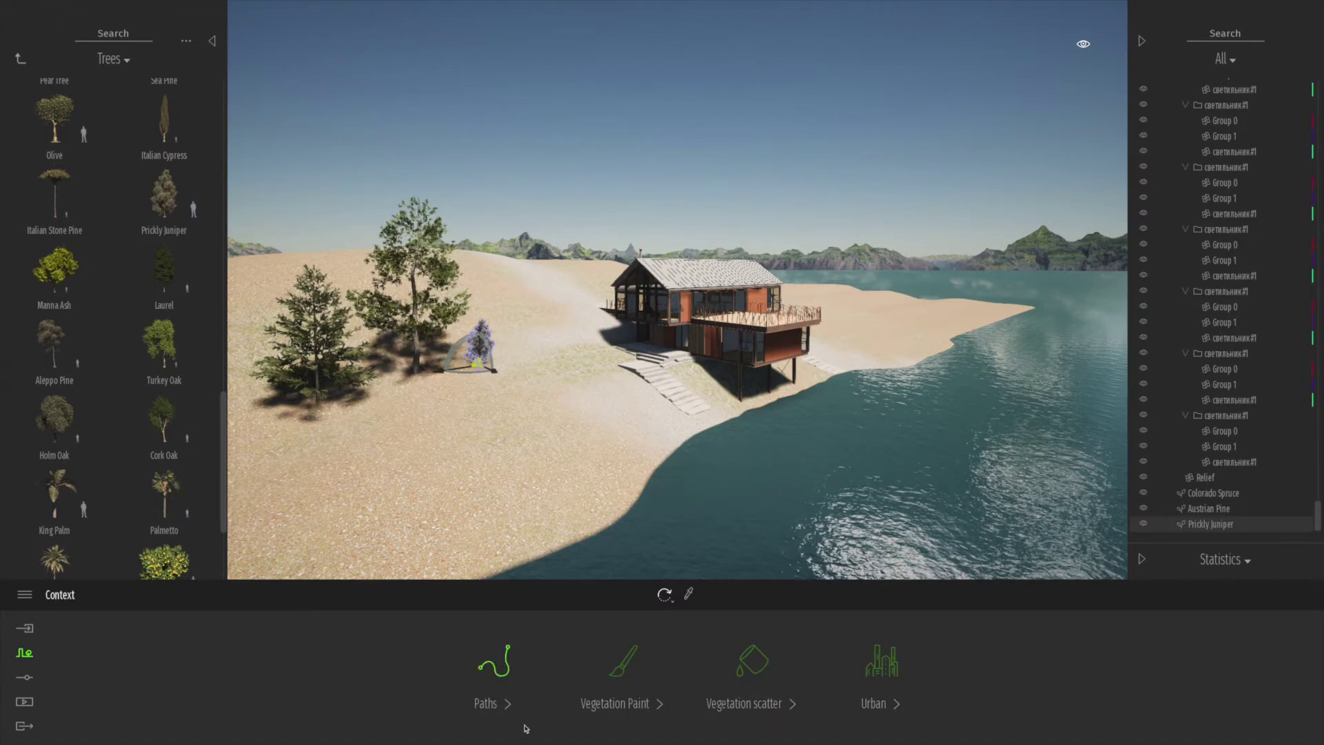
pyautogui.click(617, 677)
pyautogui.click(710, 594)
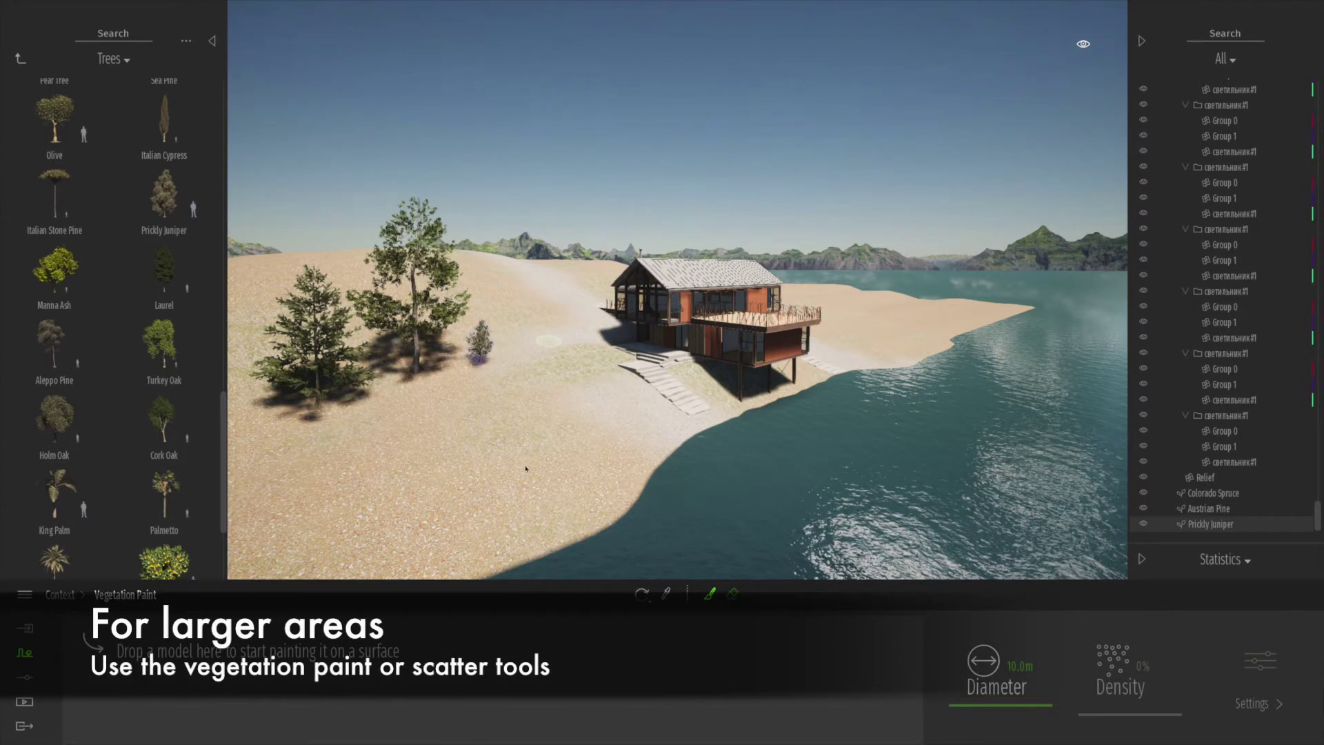
pyautogui.moveTo(69, 167)
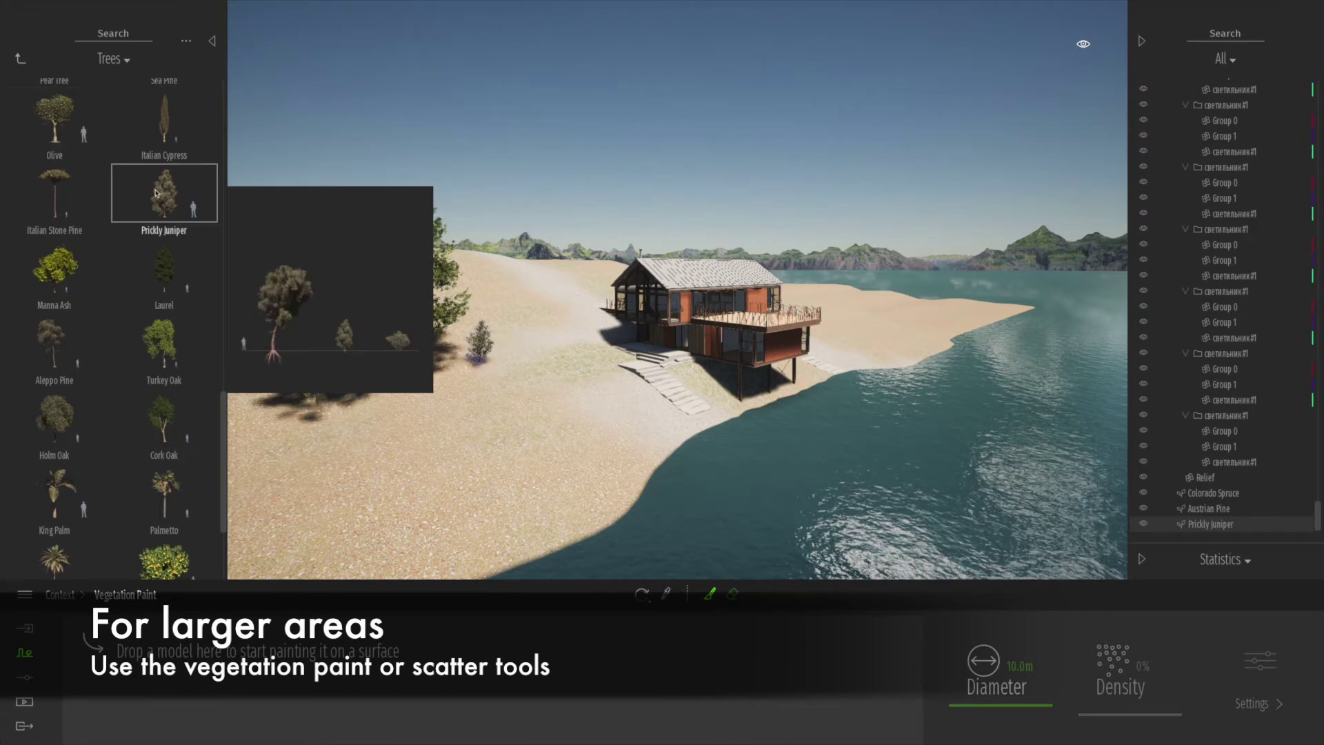
pyautogui.scroll(5, 160, 194)
pyautogui.scroll(-5, 160, 194)
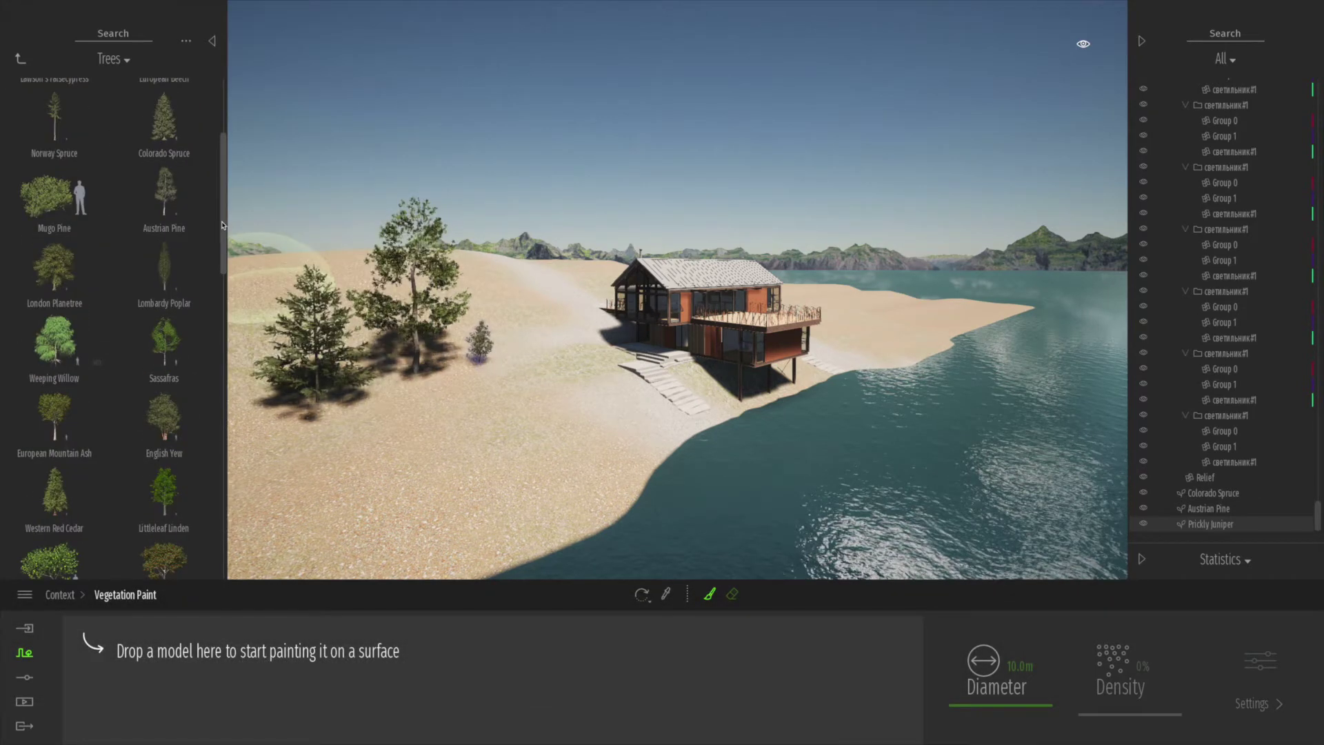
pyautogui.moveTo(164, 257); pyautogui.dragTo(130, 658)
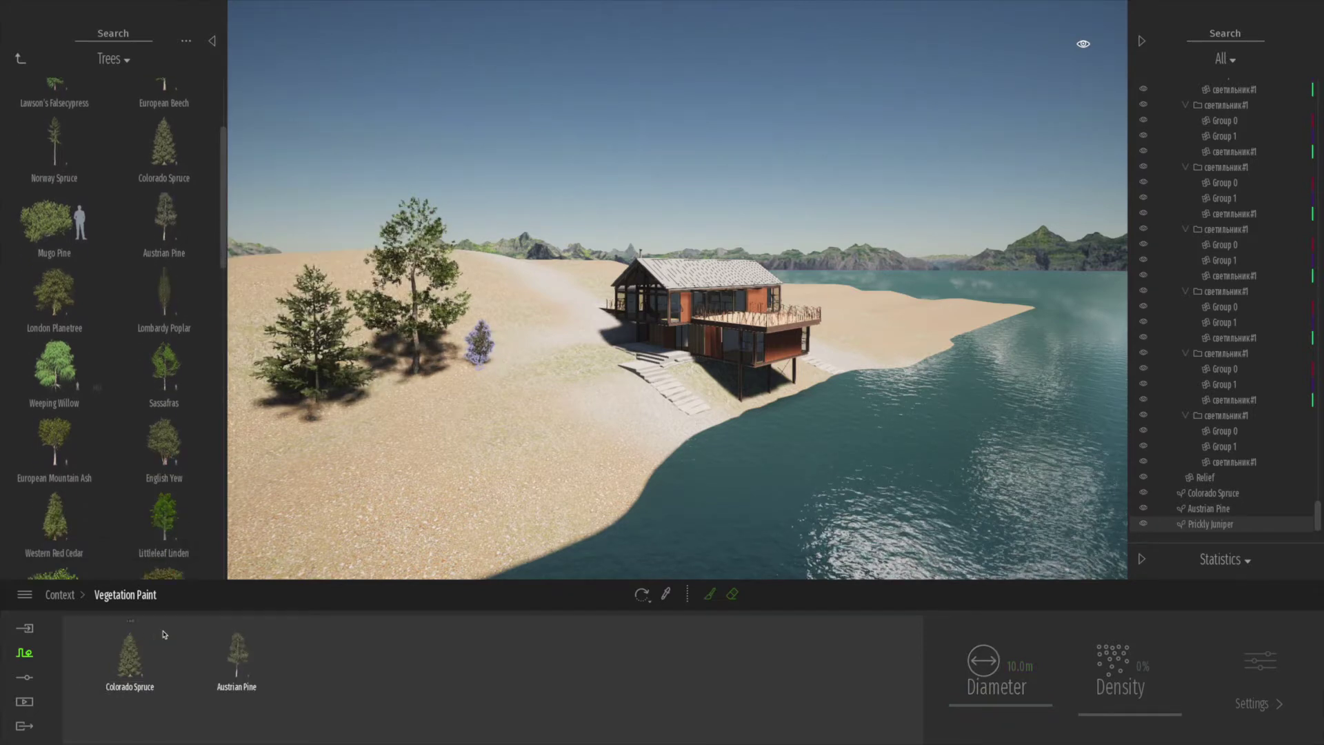
pyautogui.moveTo(54, 142); pyautogui.dragTo(219, 665)
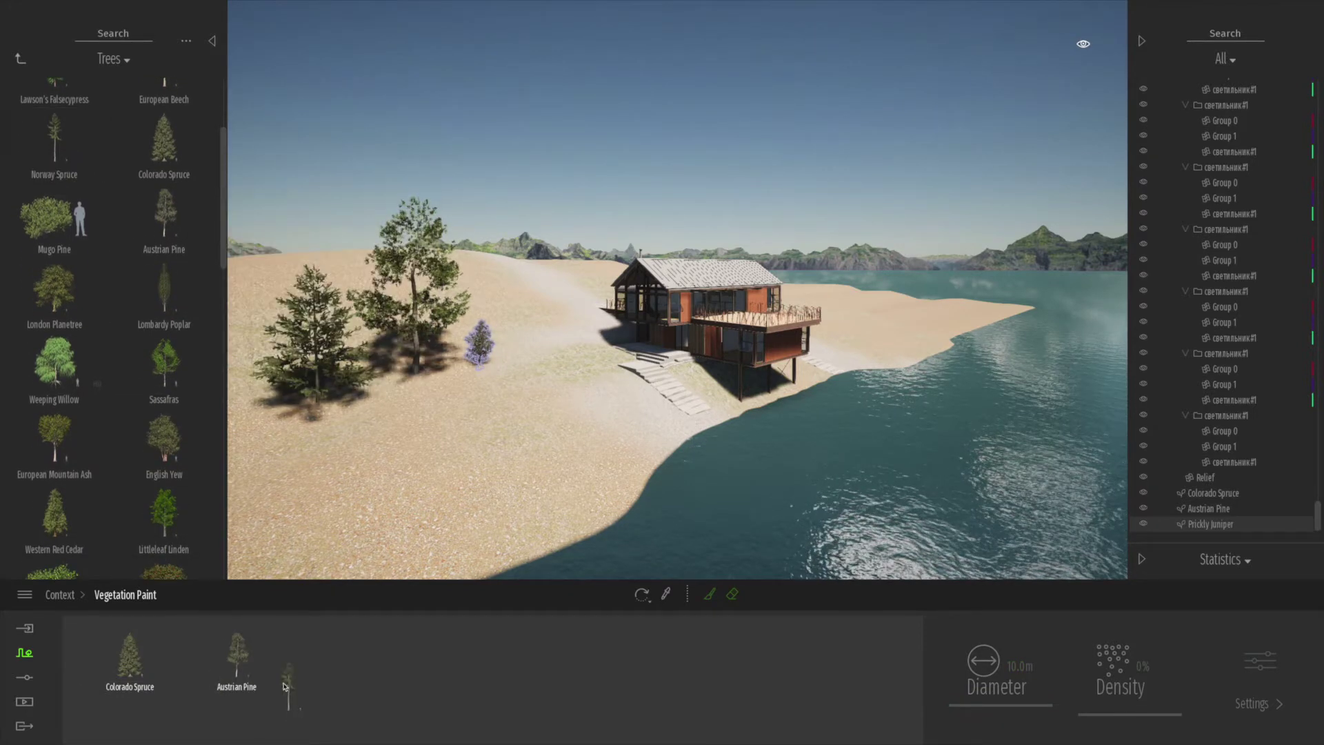
pyautogui.click(138, 652)
pyautogui.keyDown('shift'); pyautogui.click(329, 664); pyautogui.keyUp('shift')
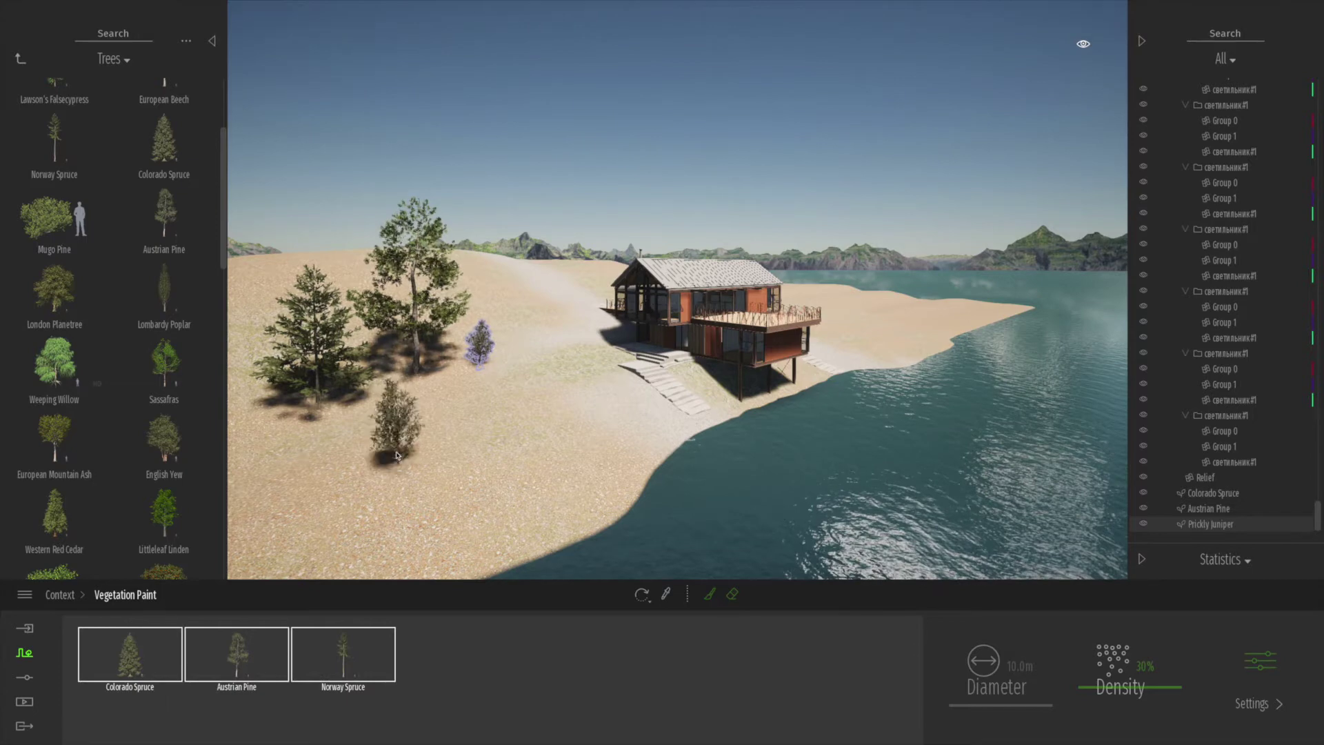
# Paint the mixed conifers with a 10.0 m brush across the sandy slope beside and behind the house
pyautogui.scroll(-3, 414, 453)
pyautogui.click(709, 594)
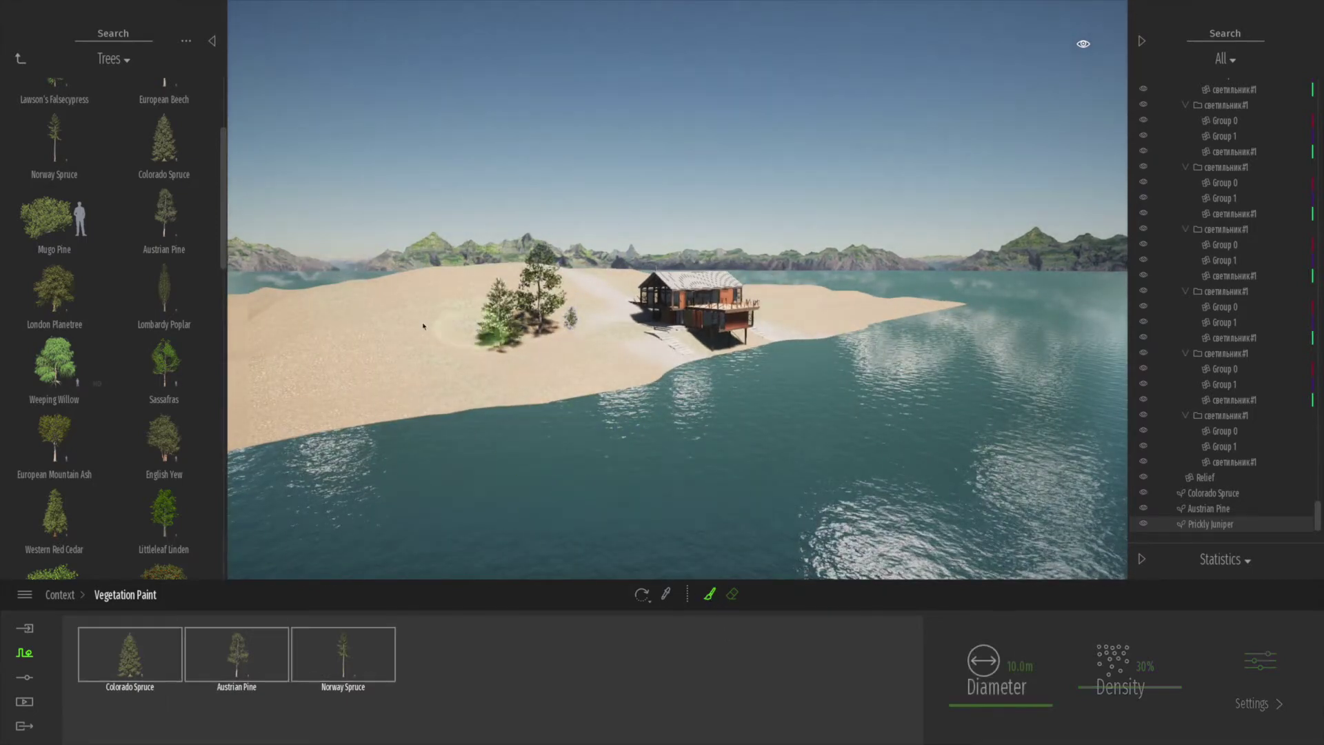
pyautogui.moveTo(325, 326); pyautogui.dragTo(360, 326)
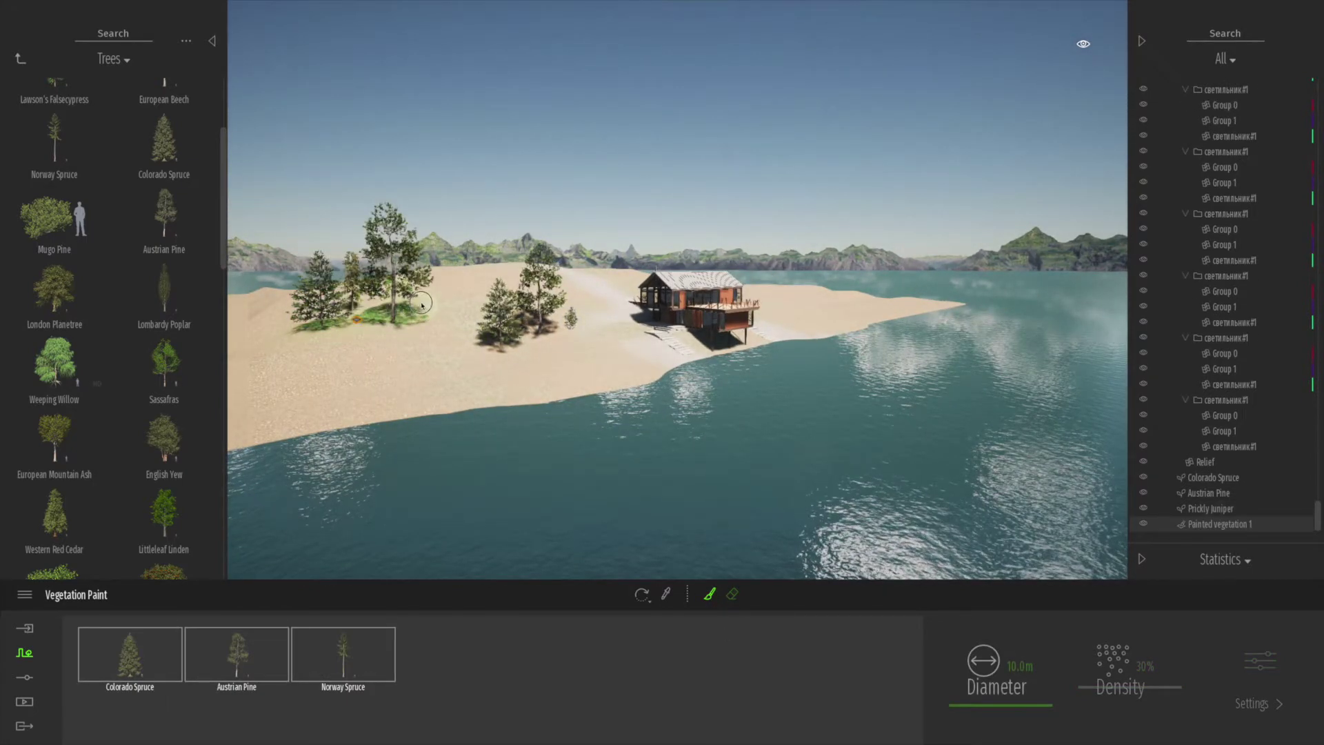
pyautogui.moveTo(489, 287); pyautogui.dragTo(610, 282)
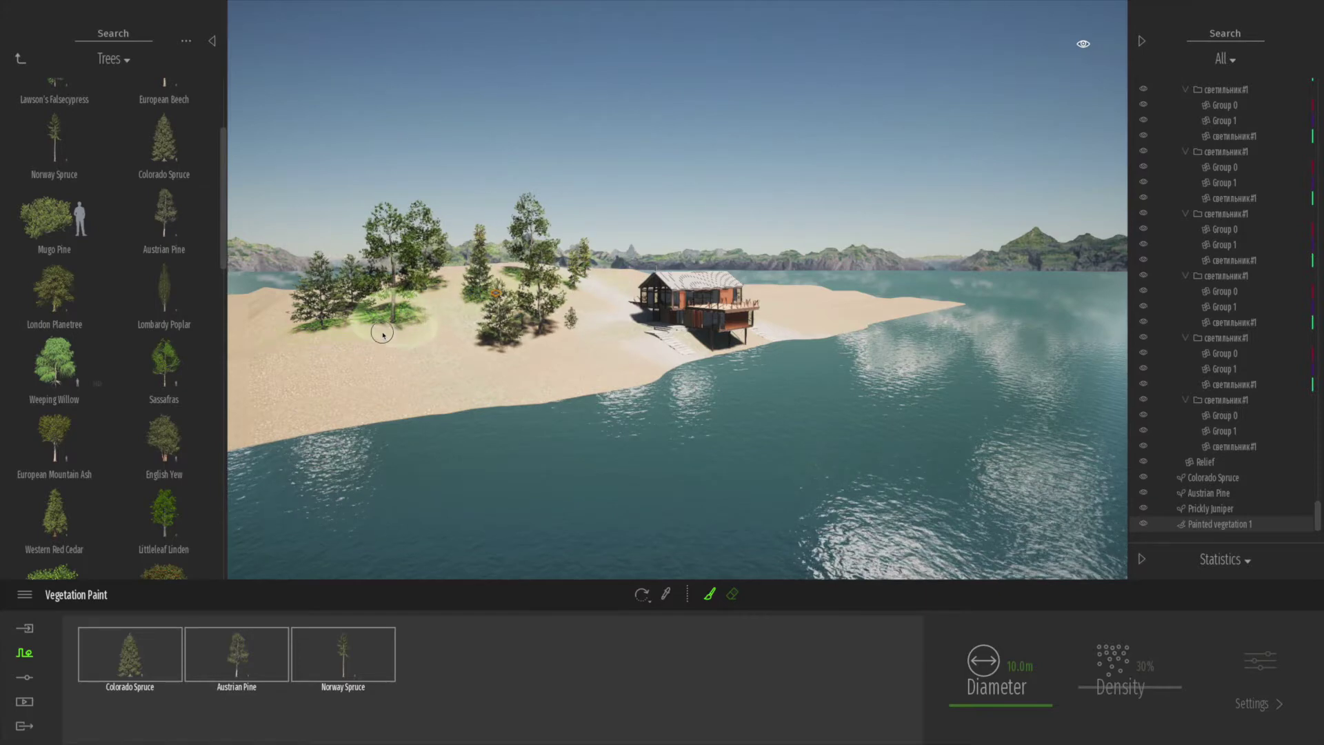
pyautogui.moveTo(383, 335); pyautogui.dragTo(297, 376)
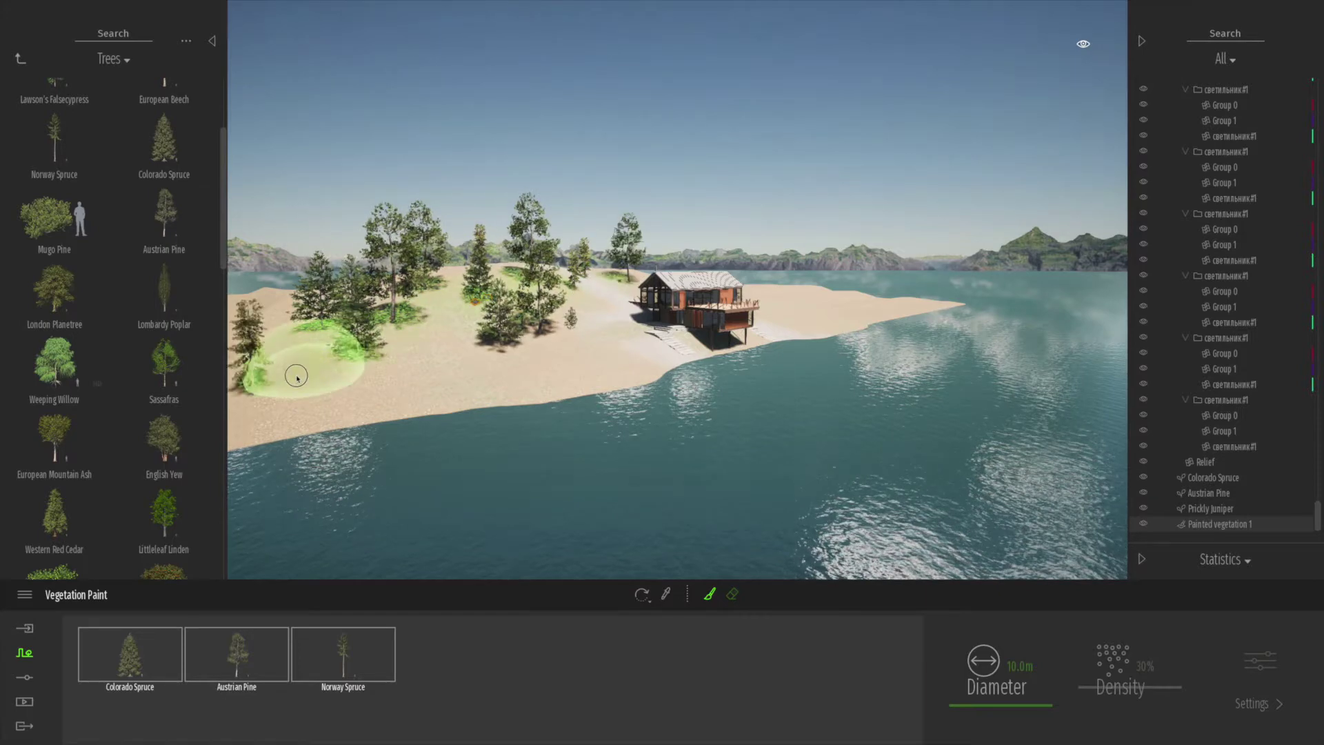
pyautogui.click(283, 310)
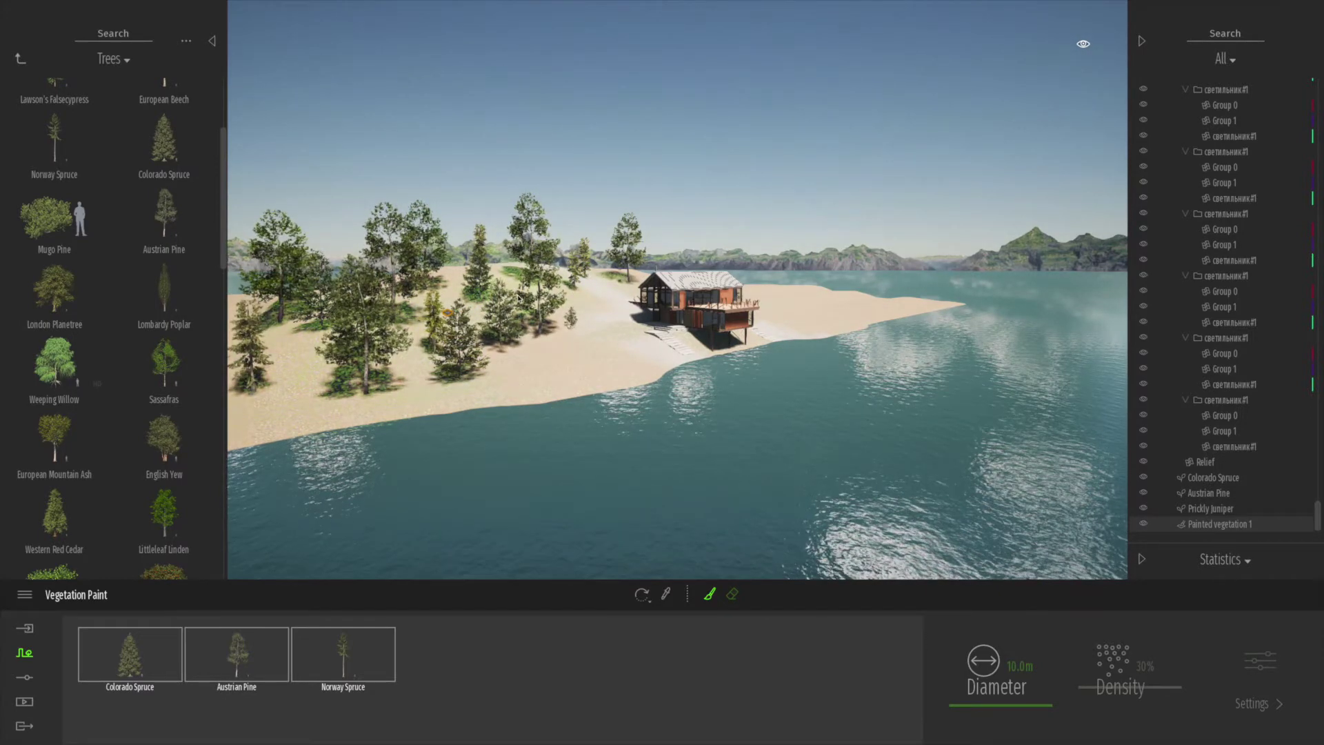
# Extend the painted conifers along the shore behind the house towards the tip of the sandy headland
pyautogui.press('e')
pyautogui.moveTo(886, 377); pyautogui.dragTo(807, 385)
pyautogui.moveTo(724, 382); pyautogui.dragTo(698, 387)
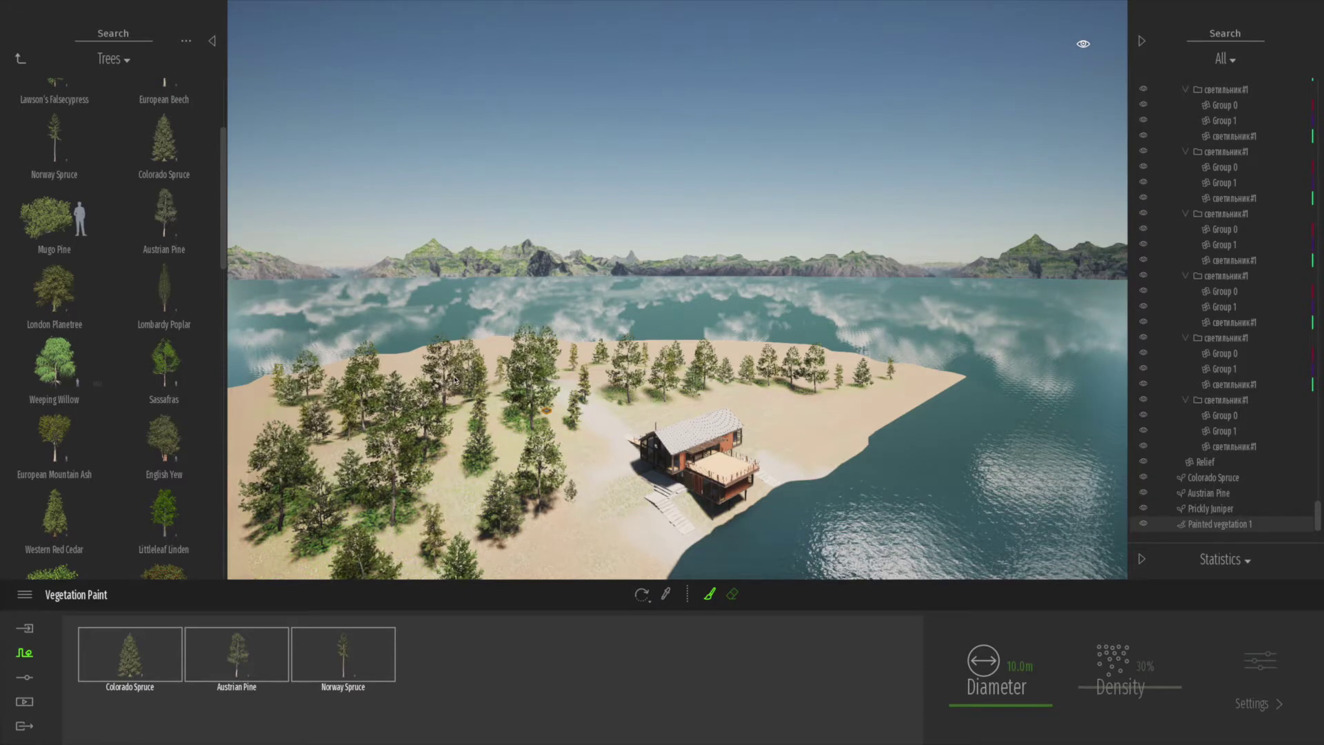
pyautogui.moveTo(785, 384)
pyautogui.mouseDown()
pyautogui.moveTo(786, 407)
pyautogui.moveTo(845, 400)
pyautogui.moveTo(850, 418)
pyautogui.mouseUp()
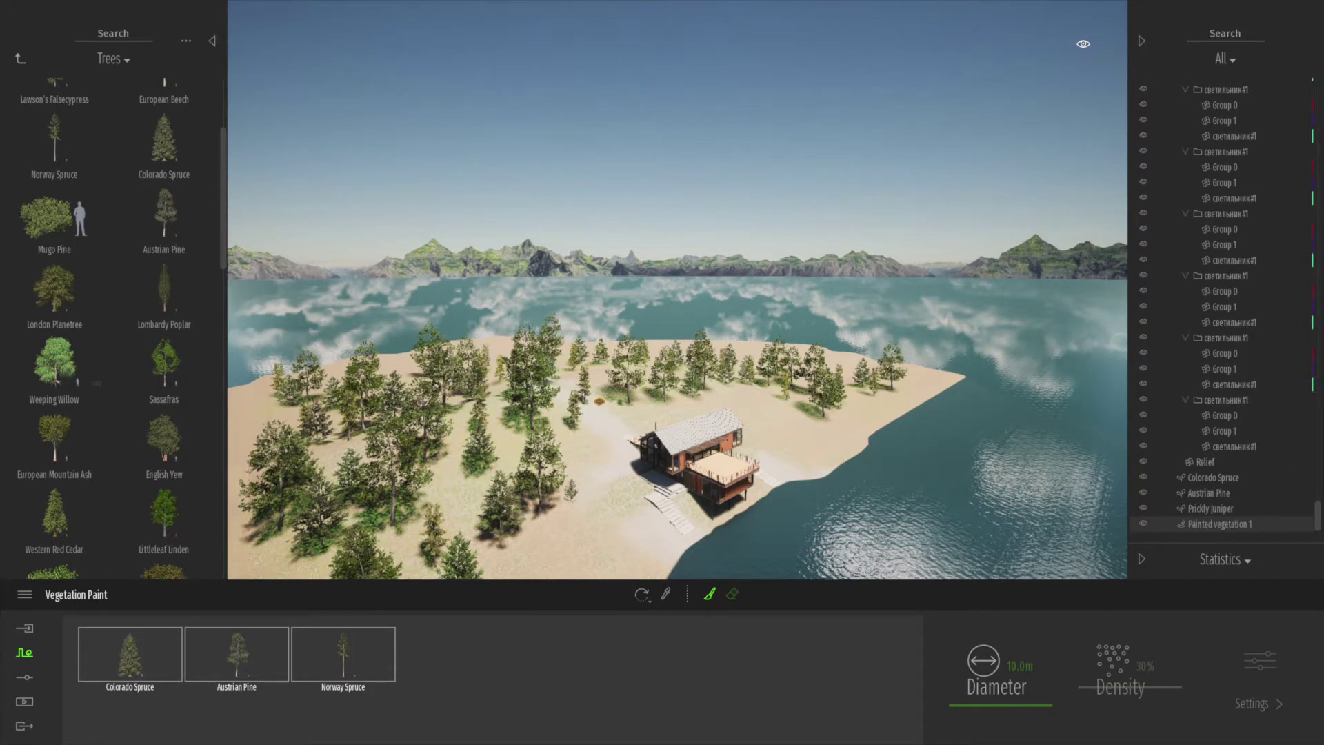
# Raise the painted vegetation's density for the Colorado Spruce and set the Austrian Pine's density to 50%
pyautogui.click(1245, 521)
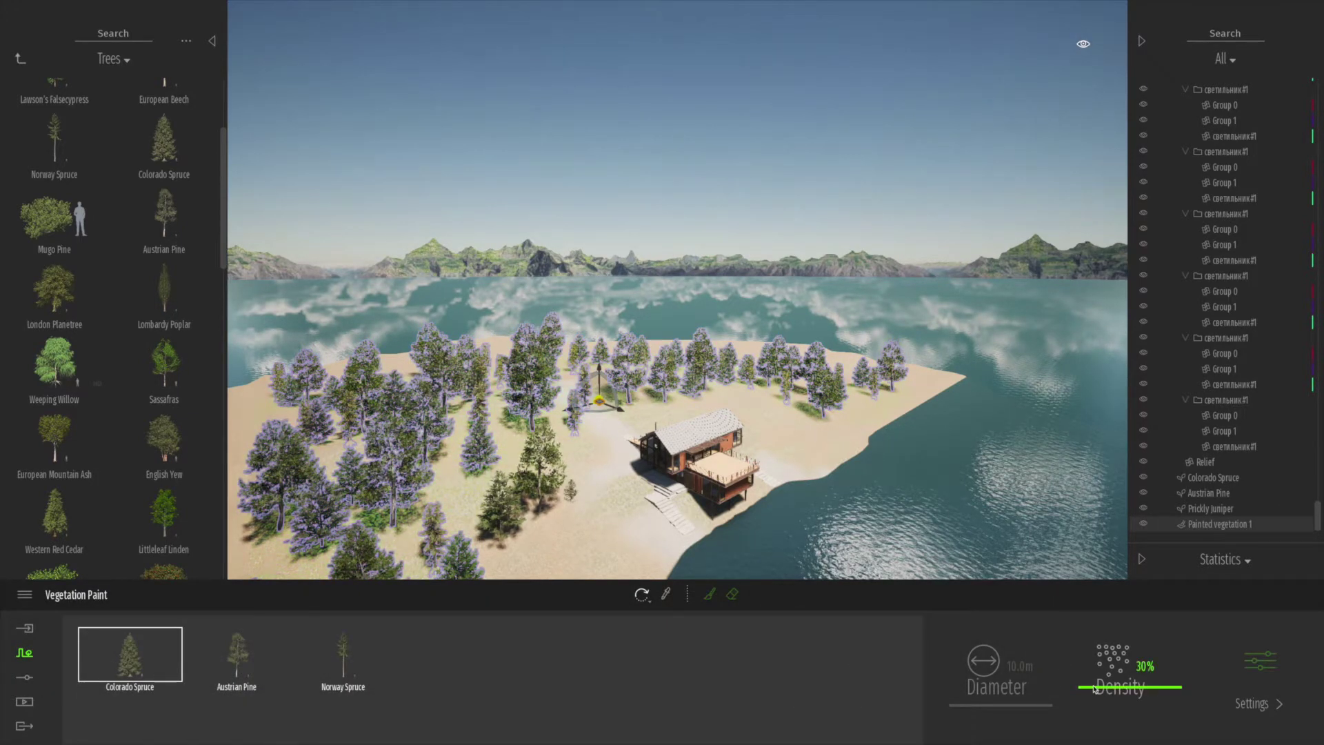
pyautogui.moveTo(1091, 678); pyautogui.dragTo(1104, 649)
pyautogui.click(233, 655)
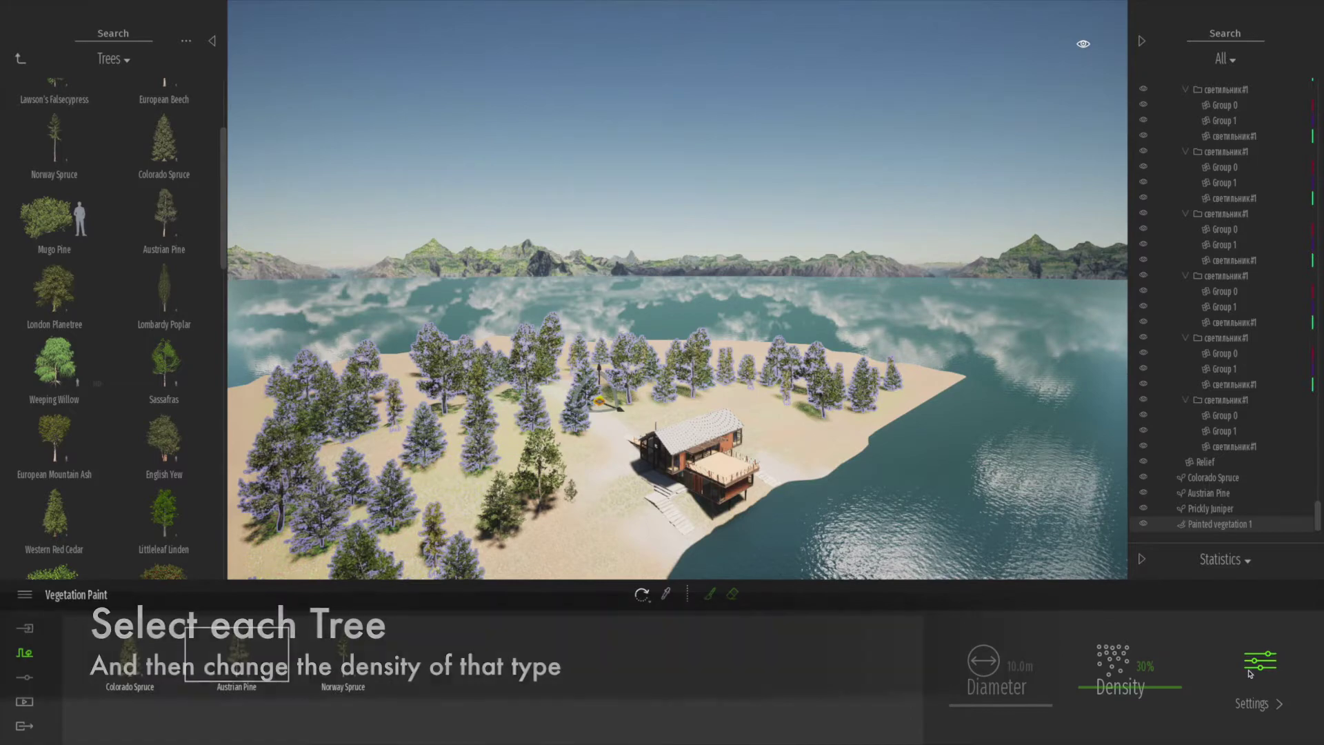
pyautogui.moveTo(1099, 687); pyautogui.dragTo(1096, 668)
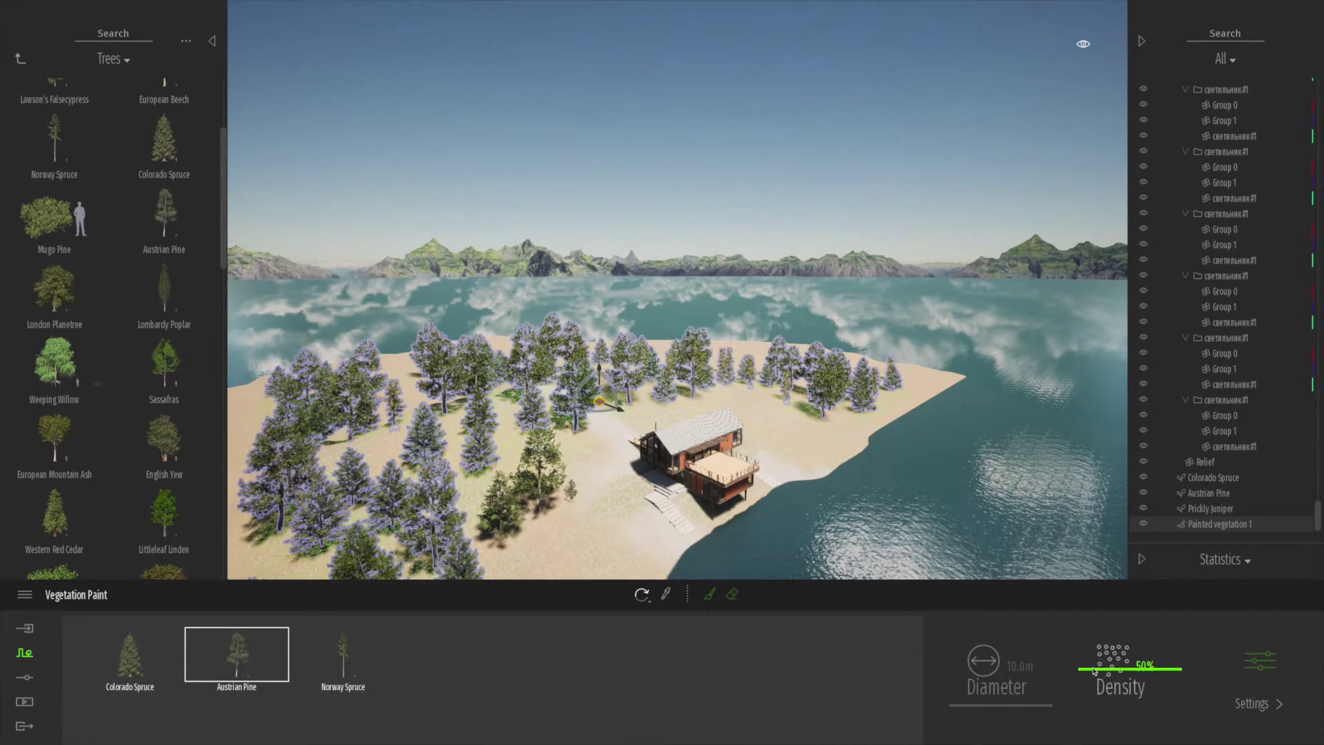
# Place a Rock 3 and a Rock 5 from the rock library on the sandy foreground shore
pyautogui.moveTo(639, 478); pyautogui.dragTo(578, 462, button='middle')
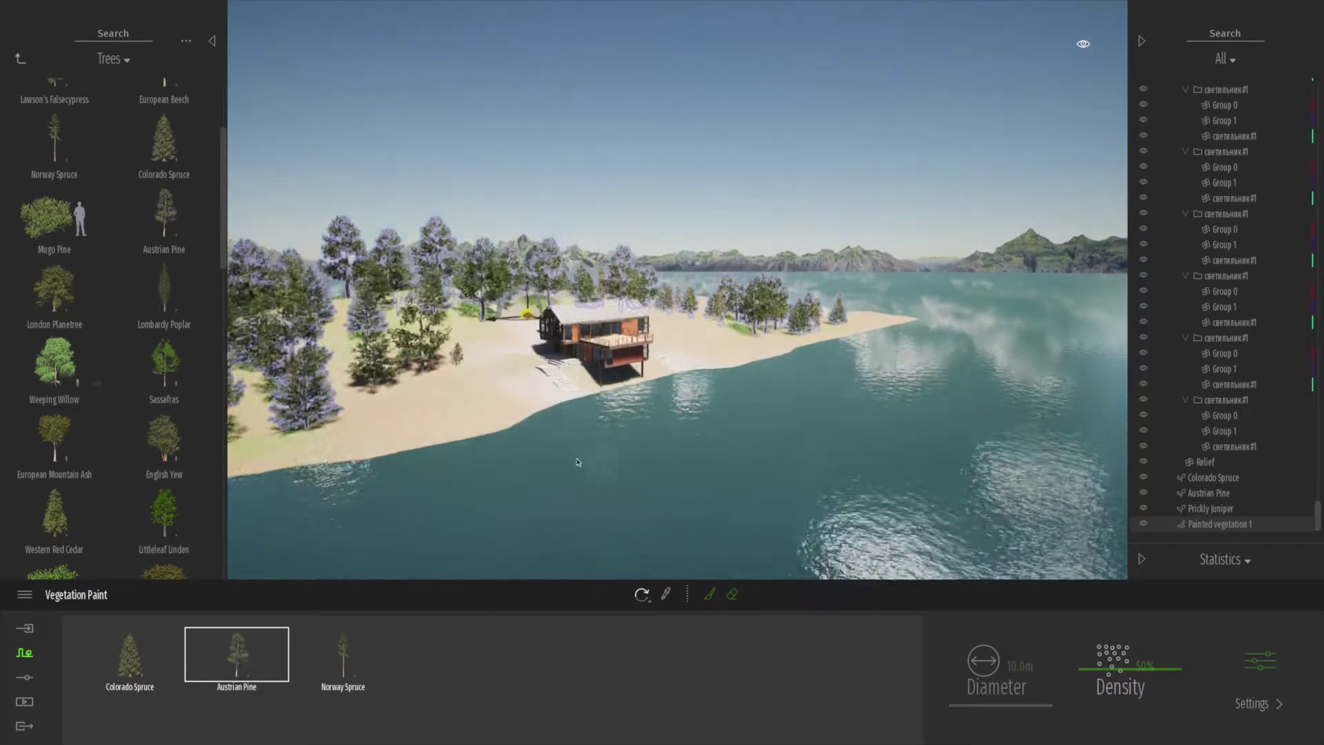
pyautogui.press('e')
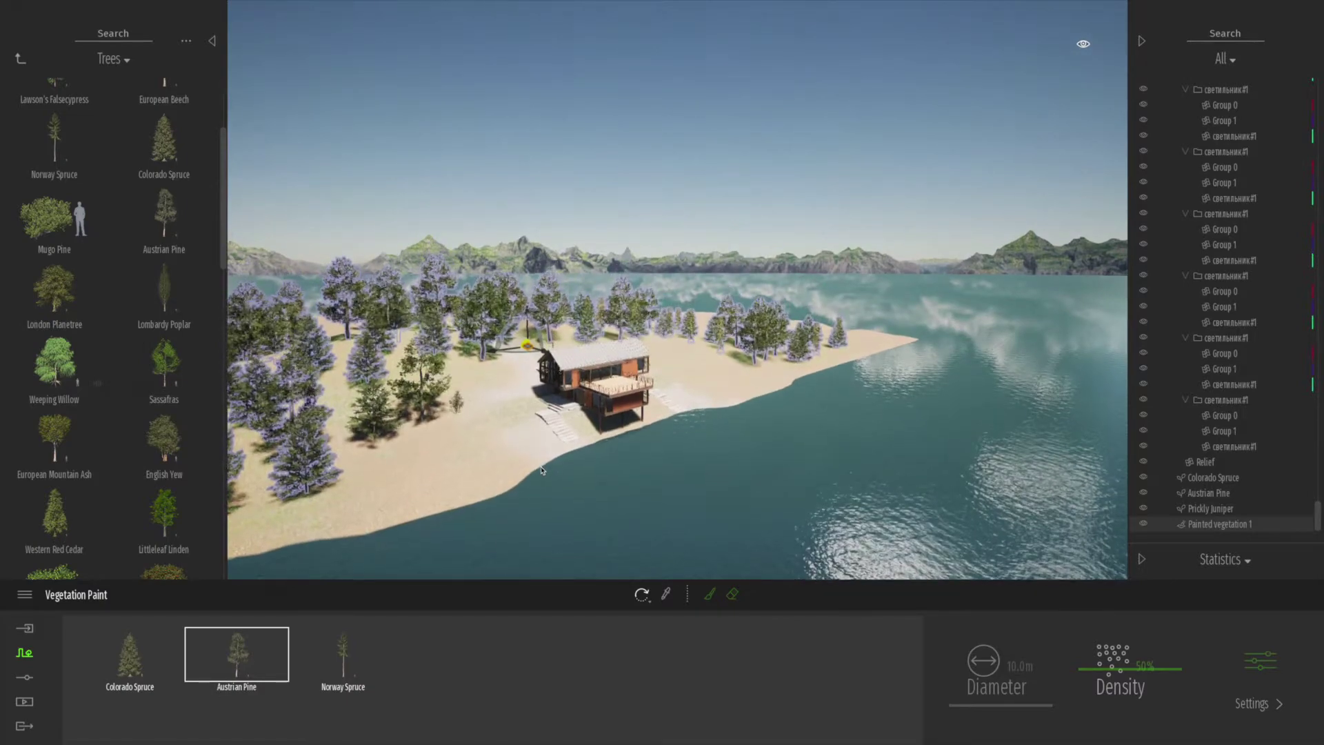
pyautogui.press('w')
pyautogui.moveTo(541, 473); pyautogui.dragTo(532, 473, button='right')
pyautogui.press('w')
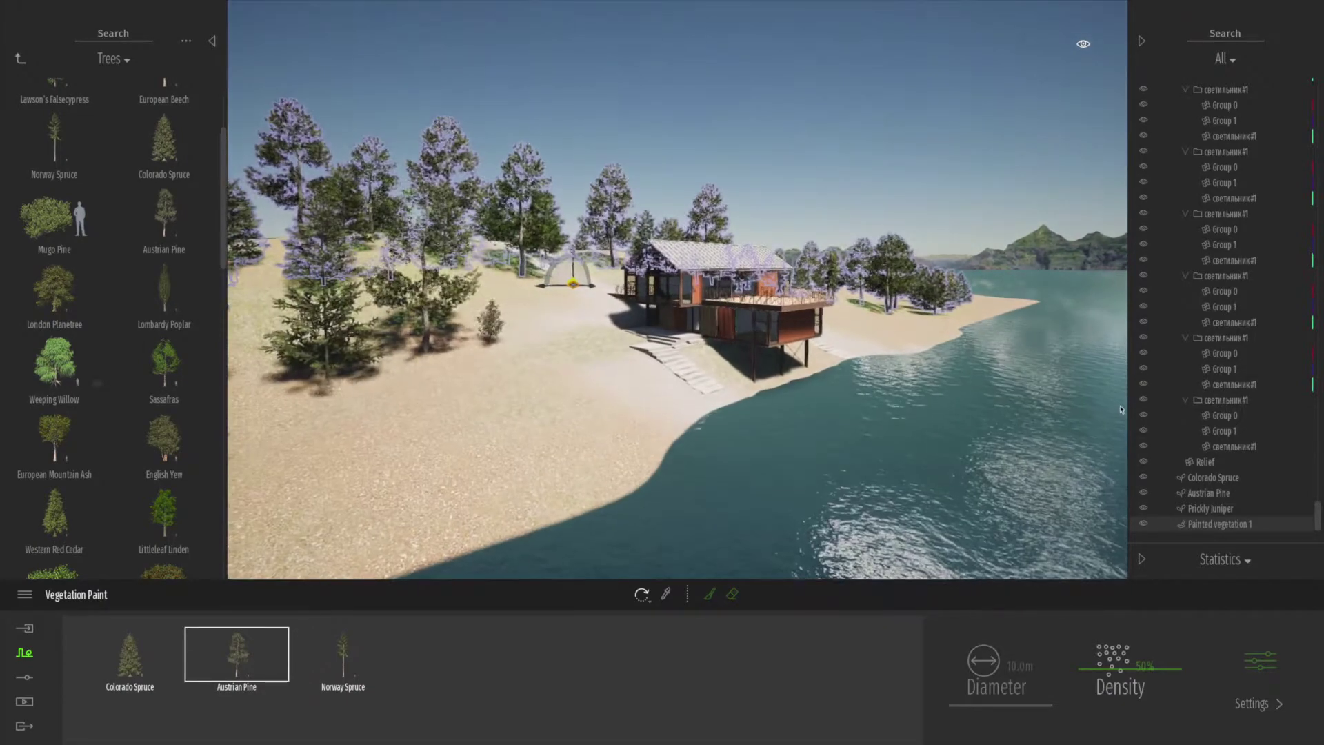
pyautogui.click(1197, 509)
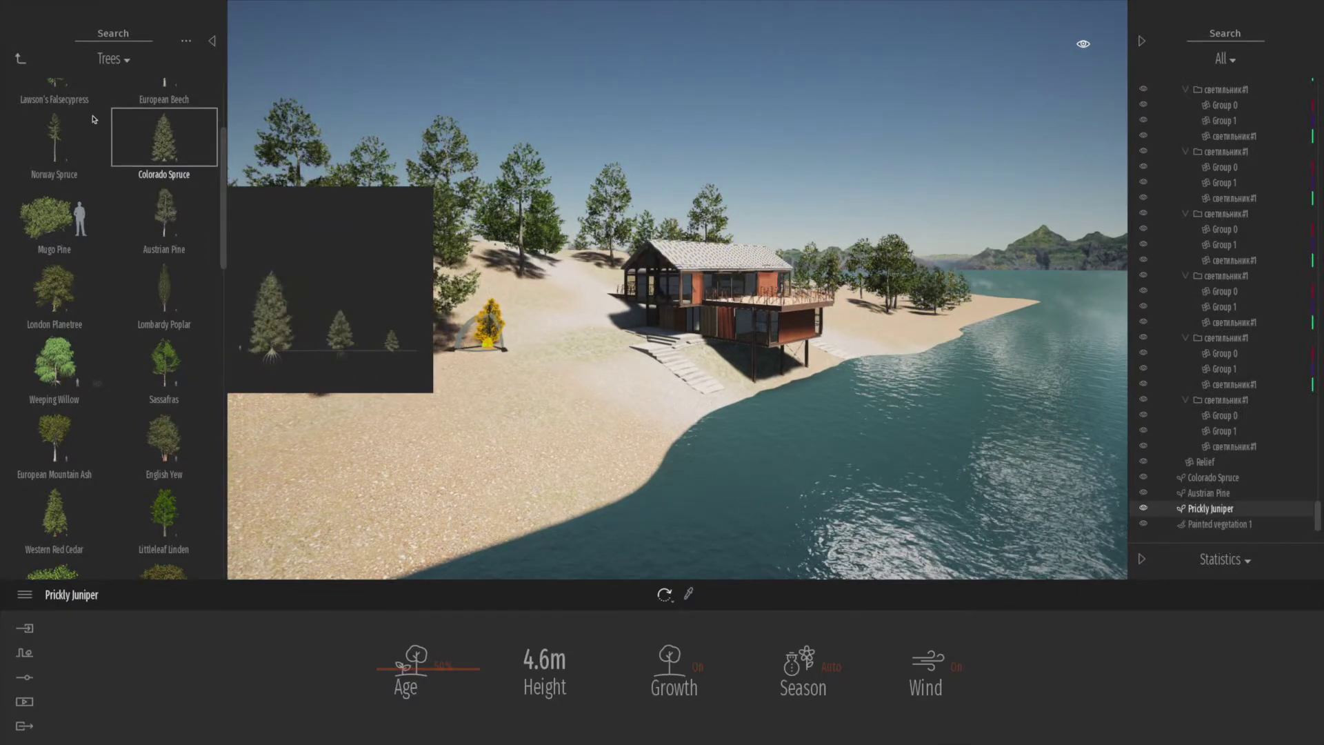
pyautogui.click(20, 58)
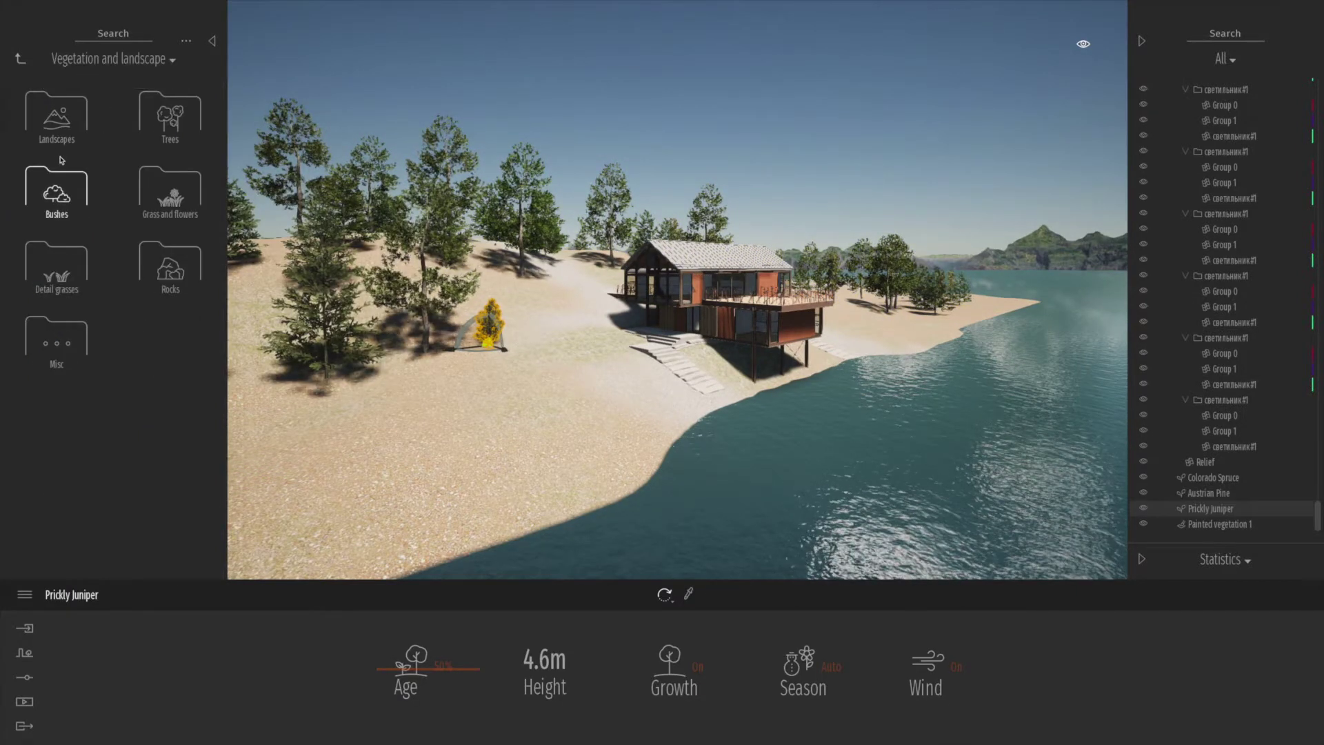
pyautogui.click(173, 275)
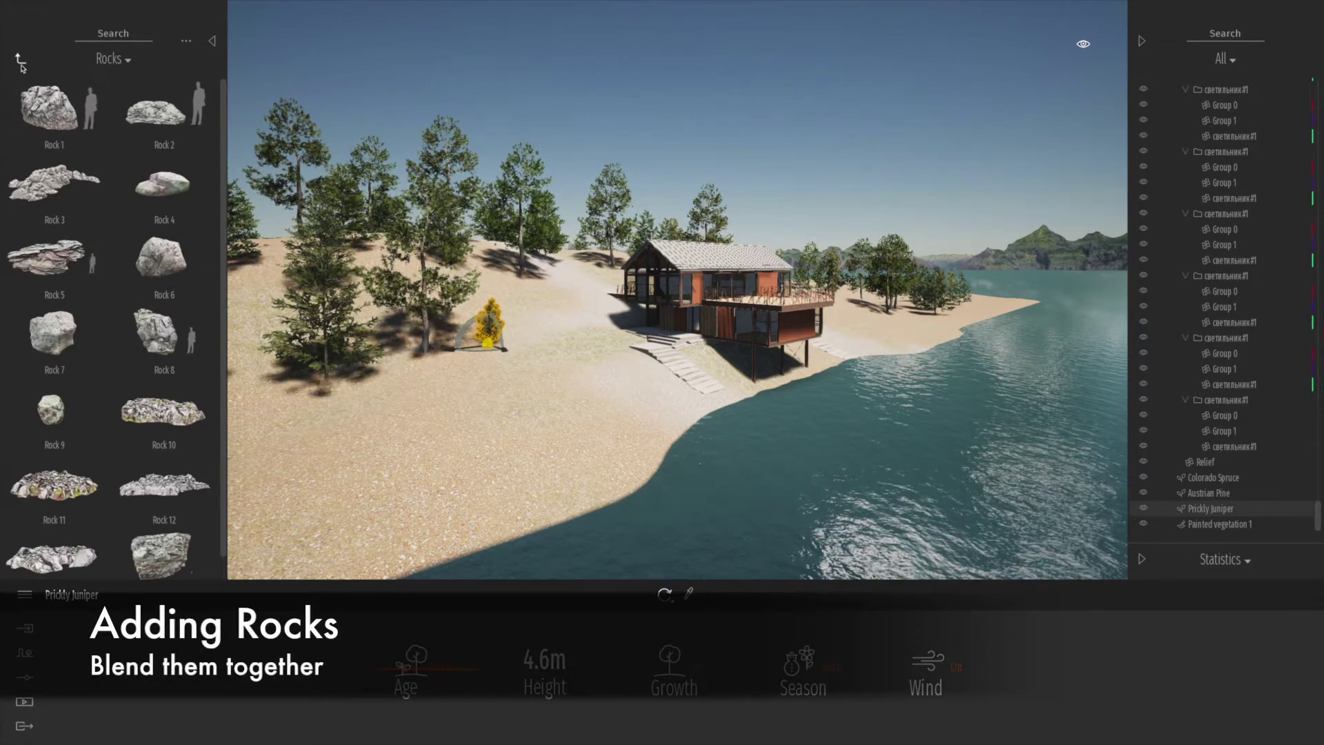
pyautogui.moveTo(44, 197); pyautogui.dragTo(352, 510)
pyautogui.moveTo(46, 256); pyautogui.dragTo(445, 554)
pyautogui.moveTo(385, 532); pyautogui.dragTo(377, 521)
# Build up an outcrop of overlapping Rock 1 boulders around the first rocks, reaching to the water's edge
pyautogui.moveTo(76, 128); pyautogui.dragTo(452, 505)
pyautogui.moveTo(61, 131); pyautogui.dragTo(400, 503)
pyautogui.click(408, 498)
pyautogui.click(324, 491)
pyautogui.click(353, 564)
pyautogui.click(309, 543)
pyautogui.click(304, 516)
pyautogui.click(358, 497)
pyautogui.click(452, 550)
pyautogui.click(434, 562)
pyautogui.click(407, 573)
pyautogui.click(474, 562)
pyautogui.click(486, 543)
pyautogui.click(452, 540)
pyautogui.click(535, 549)
pyautogui.click(520, 529)
# Fill out the front and crest of the foreground rock outcrop with more Rock 1 boulders
pyautogui.press('s')
pyautogui.press('a')
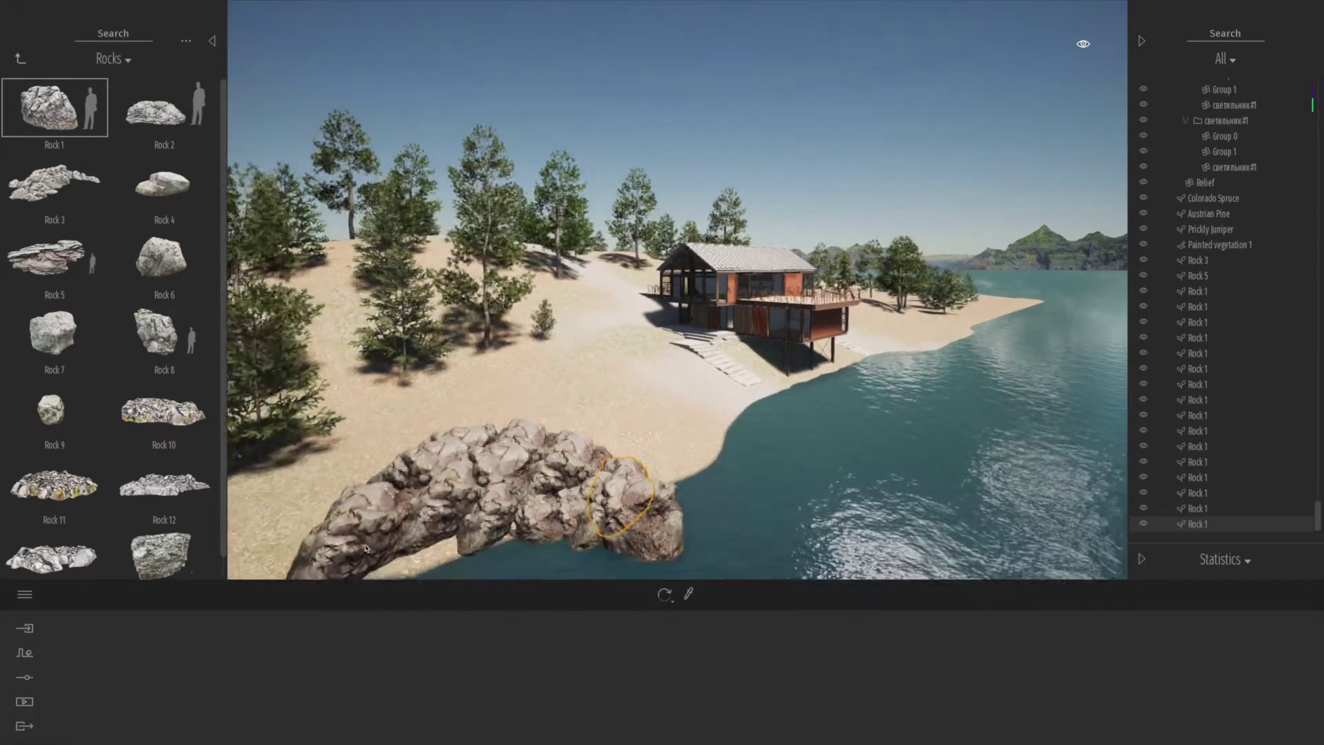
pyautogui.click(386, 549)
pyautogui.click(436, 549)
pyautogui.click(490, 542)
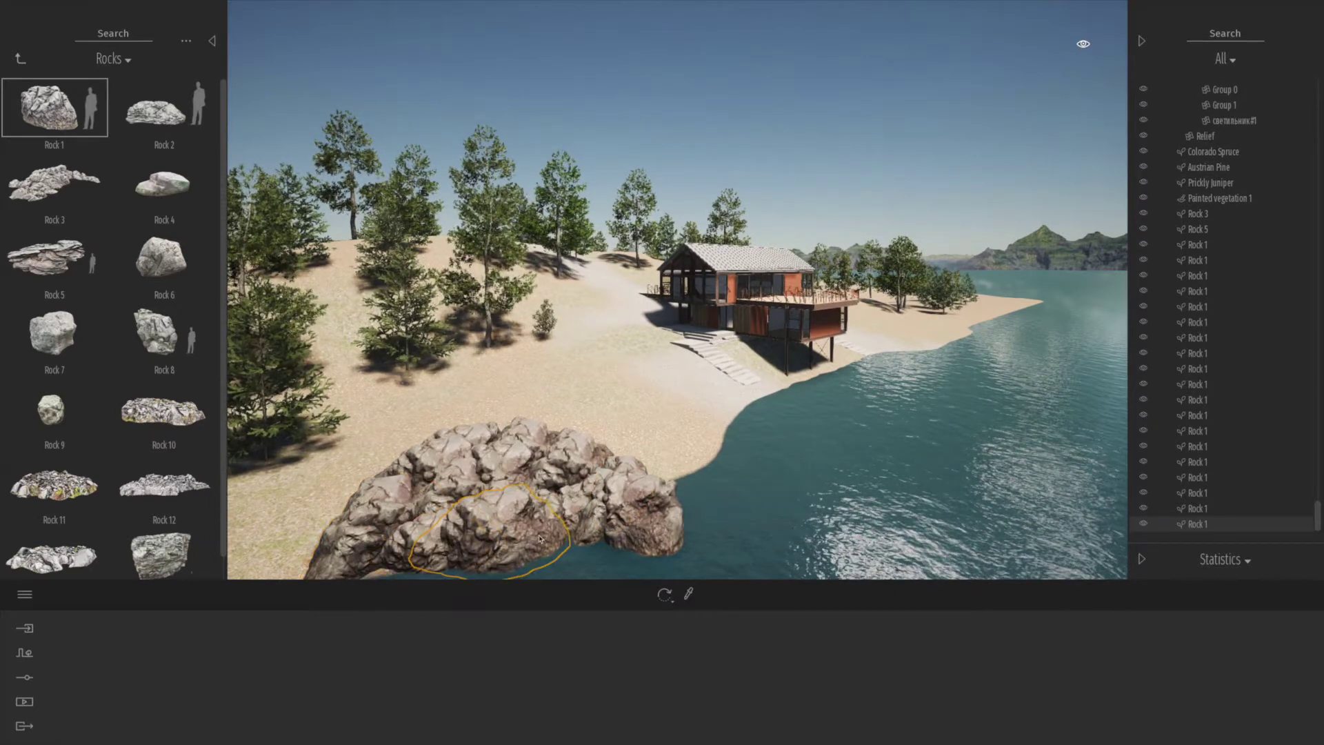
pyautogui.click(482, 435)
pyautogui.click(451, 447)
pyautogui.click(424, 464)
# Place separate Rock 1 boulders at the waterline, including a small cluster on the far shore beyond the house
pyautogui.click(952, 341)
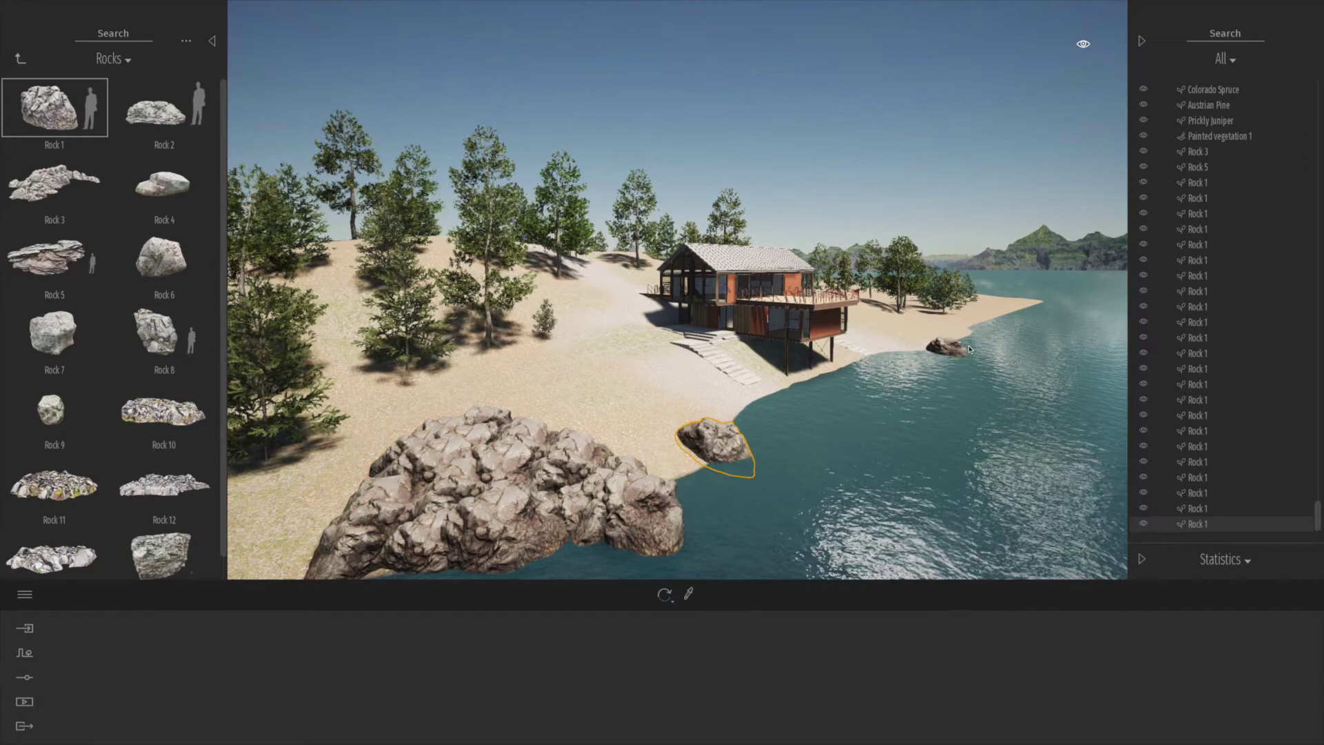
pyautogui.press('d')
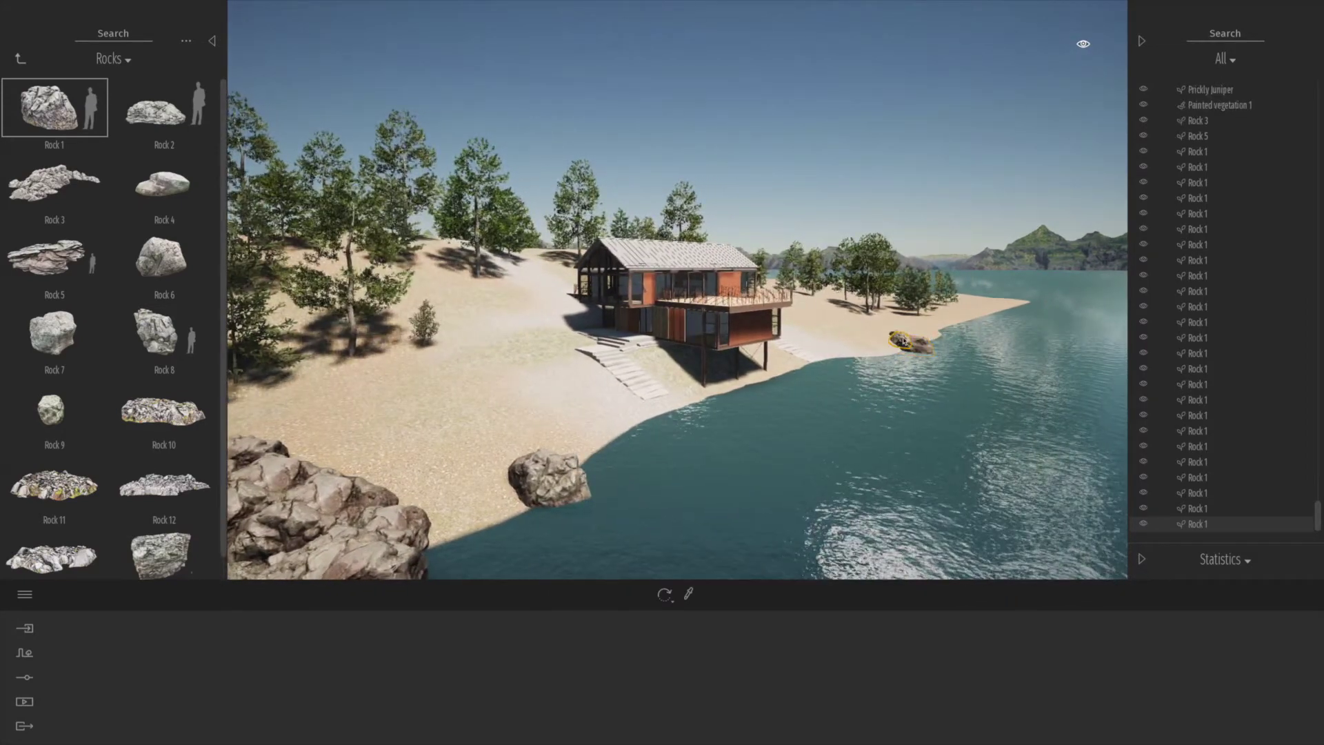
pyautogui.click(917, 343)
pyautogui.click(54, 483)
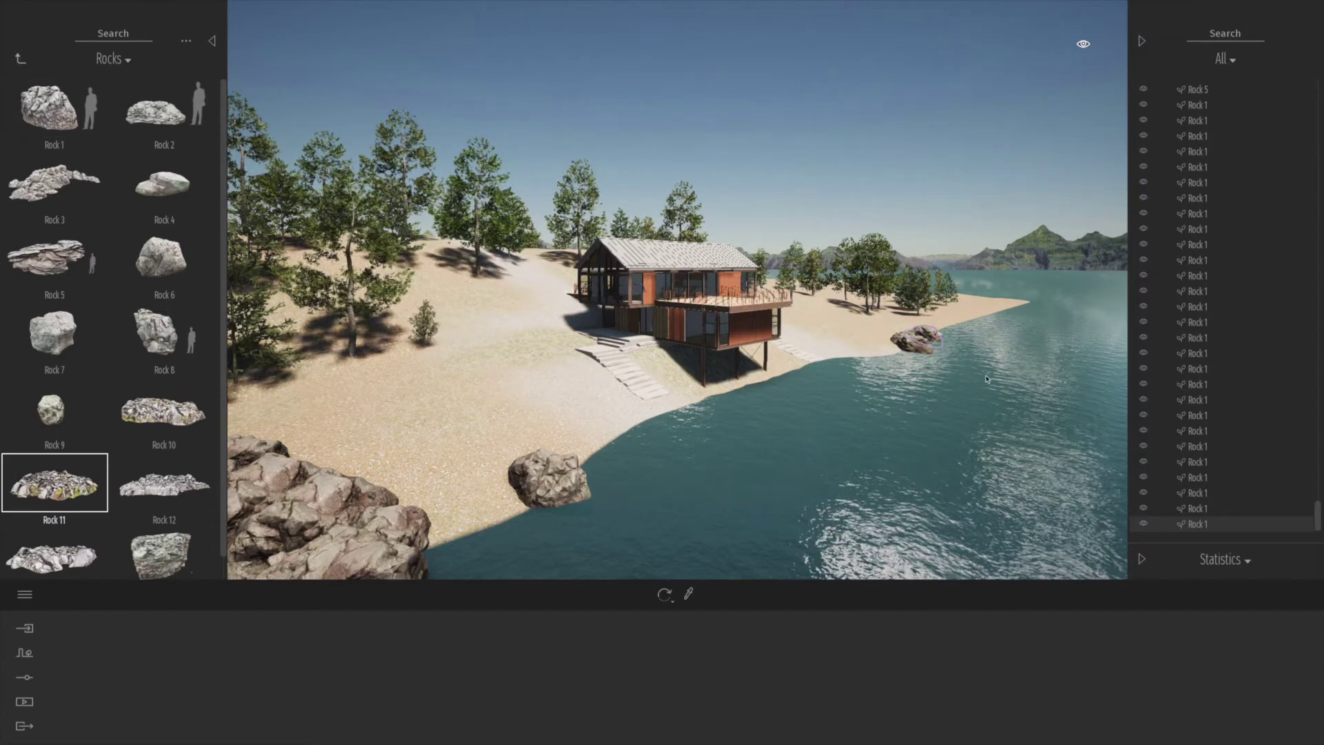
pyautogui.click(166, 494)
pyautogui.click(152, 558)
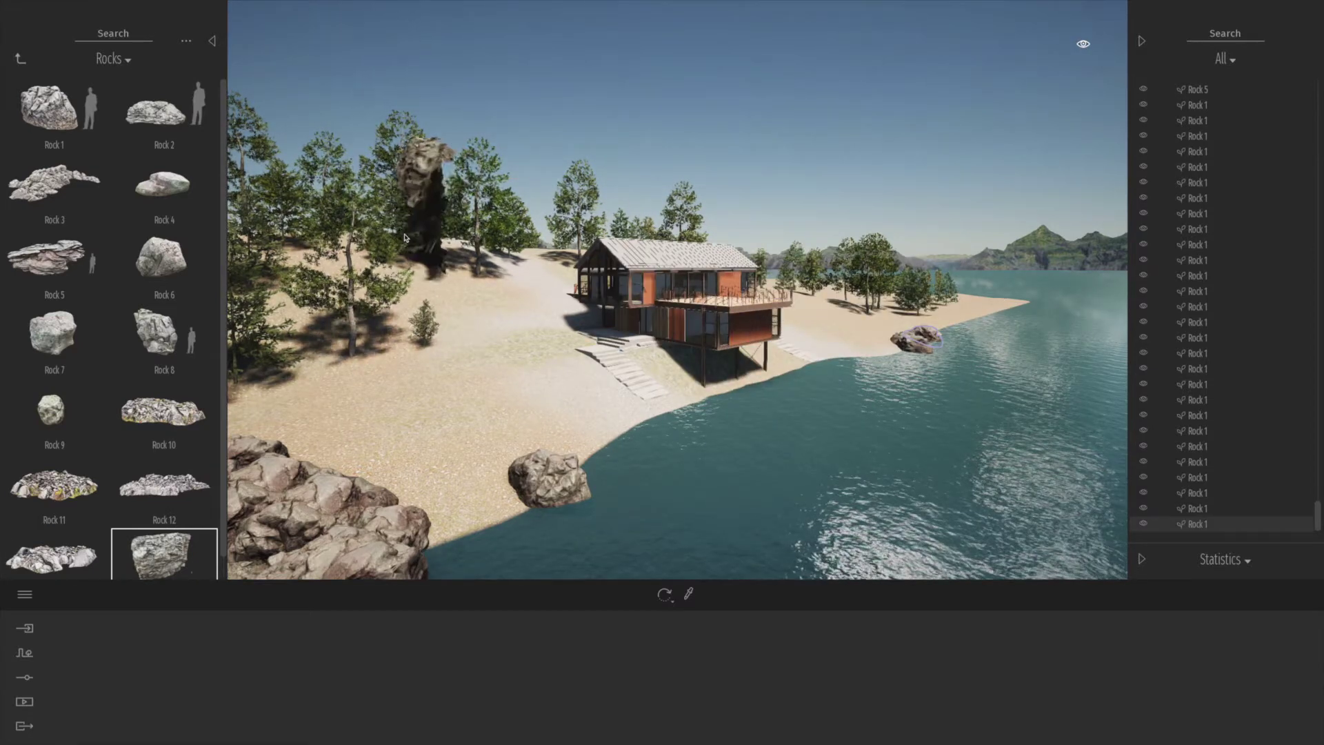
pyautogui.moveTo(401, 237); pyautogui.dragTo(56, 483)
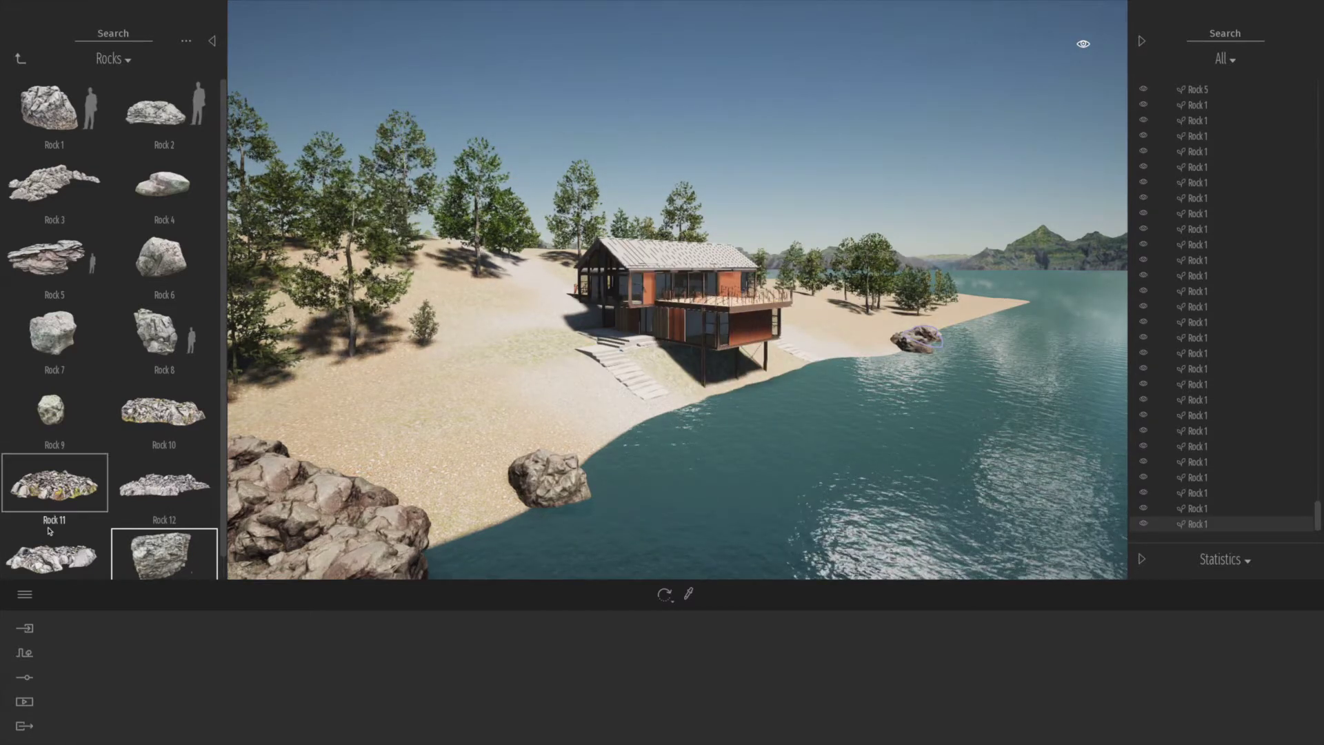
# Place overlapping Rock 13 pieces along the waterline between the single boulder and the house steps
pyautogui.moveTo(52, 555); pyautogui.dragTo(552, 437)
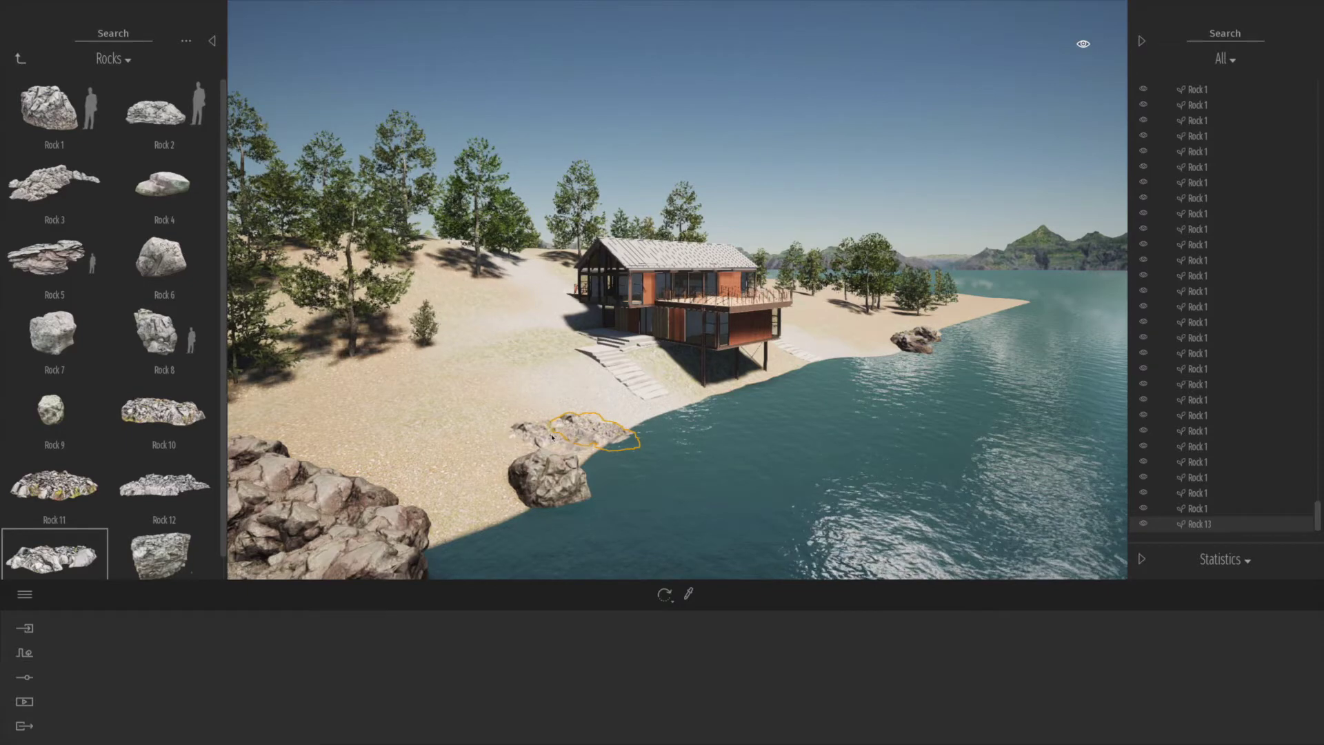
pyautogui.click(607, 453)
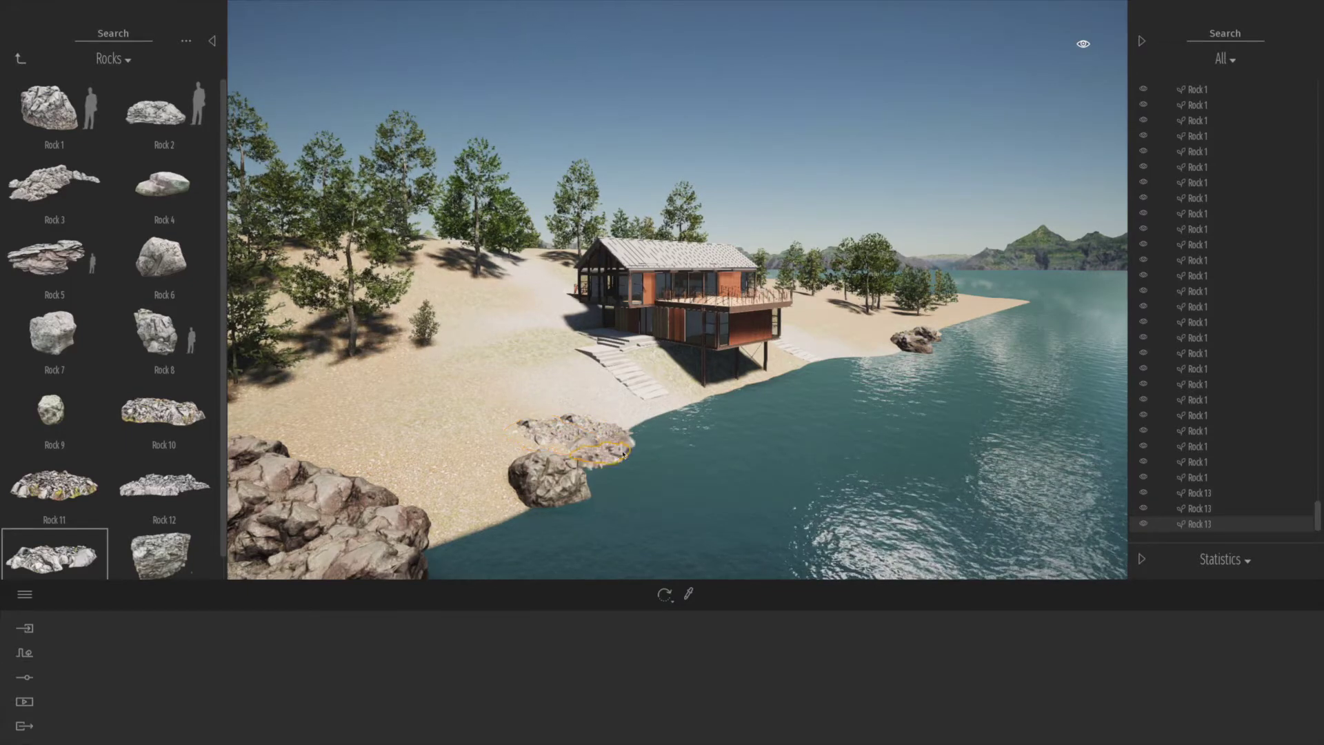
pyautogui.click(619, 453)
pyautogui.hotkey('ctrl', 'z')
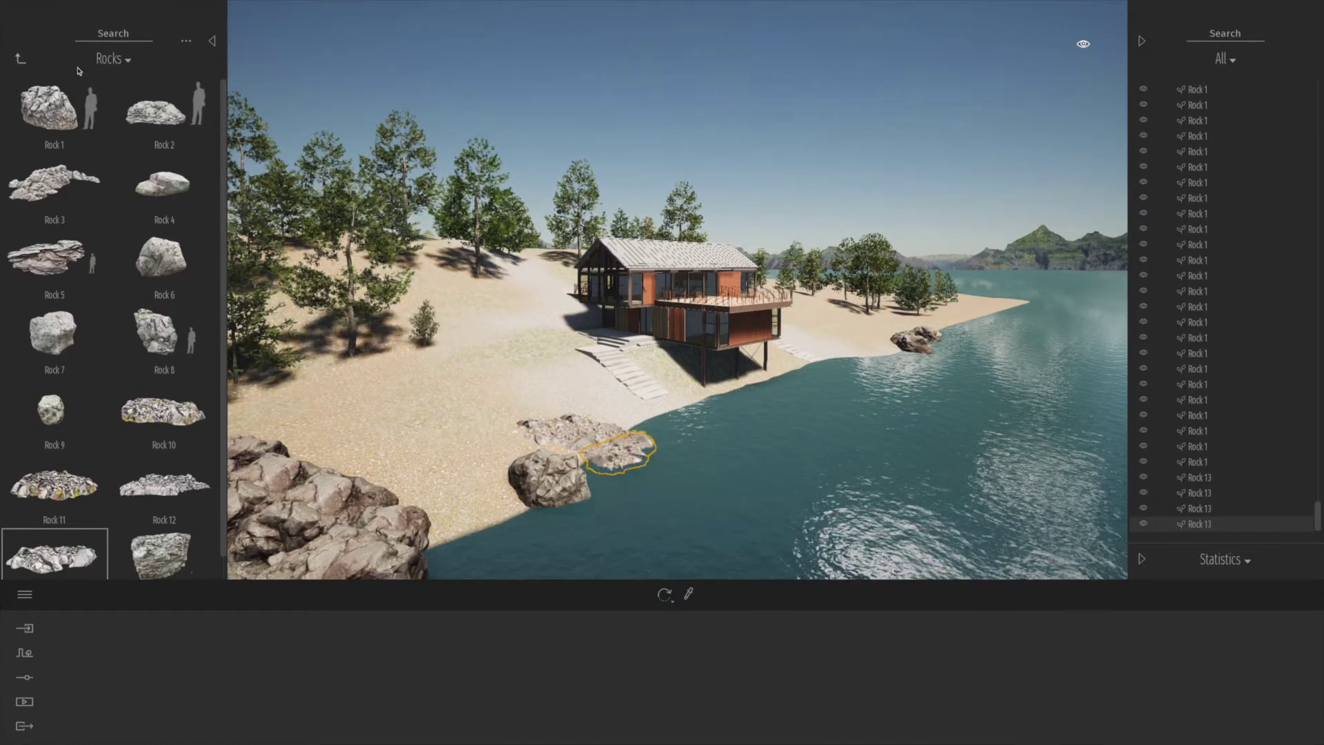
pyautogui.click(16, 62)
pyautogui.press('w')
pyautogui.press('d')
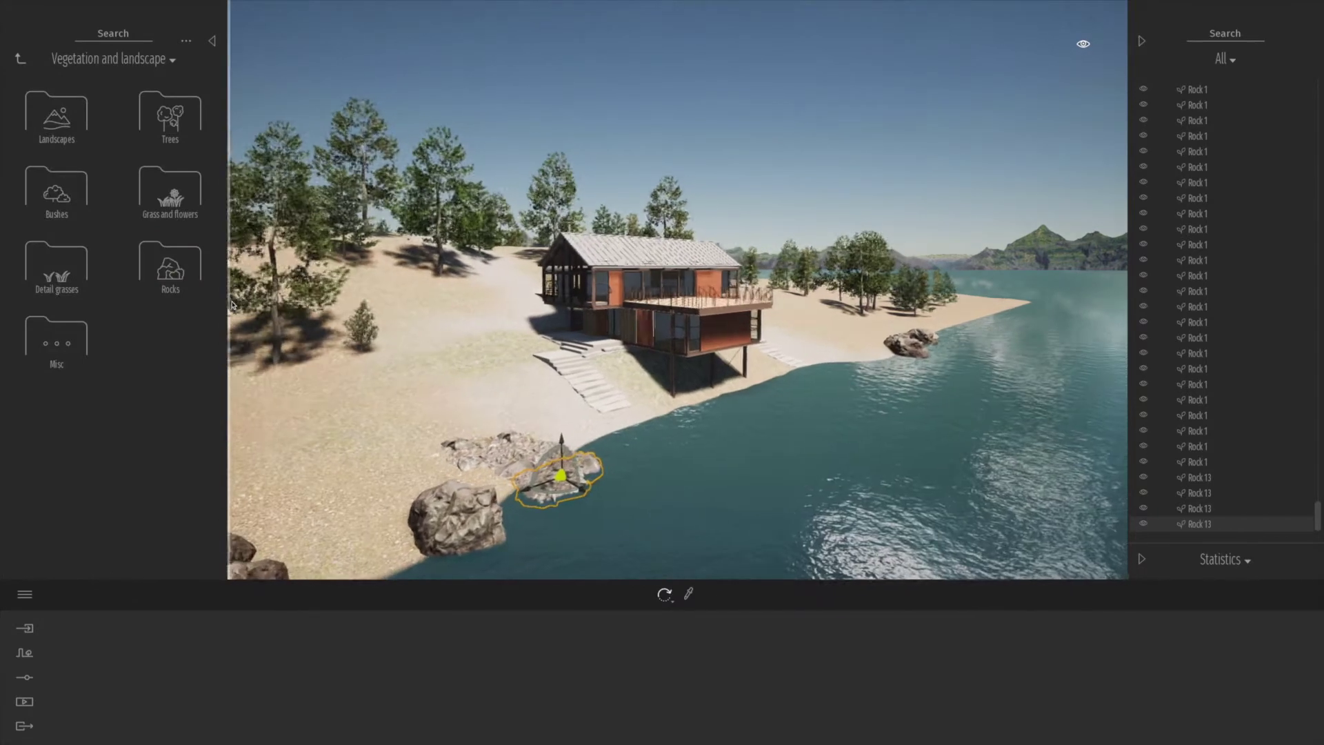
pyautogui.click(55, 264)
pyautogui.click(20, 59)
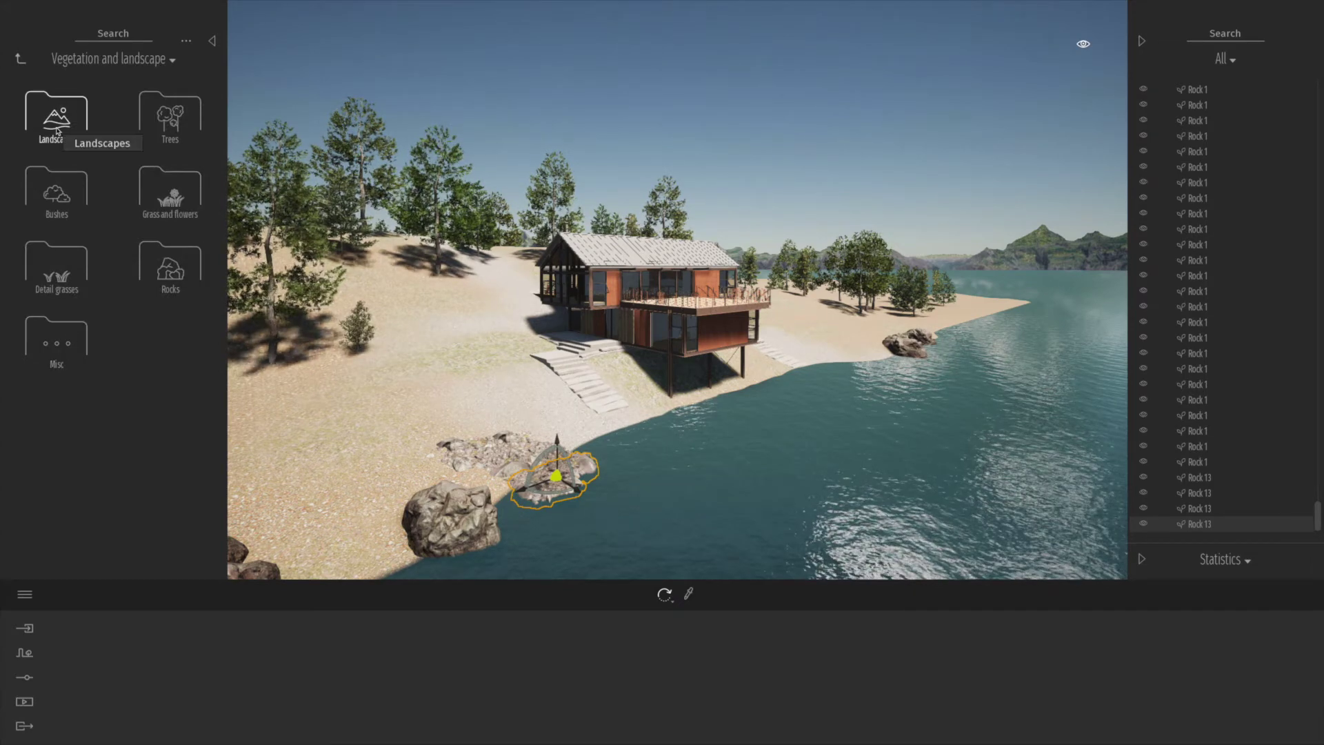
# Plant a mix of Iris tectorum 1, 2 and 3 beside the shoreline rocks and near the small tree on the slope
pyautogui.click(53, 196)
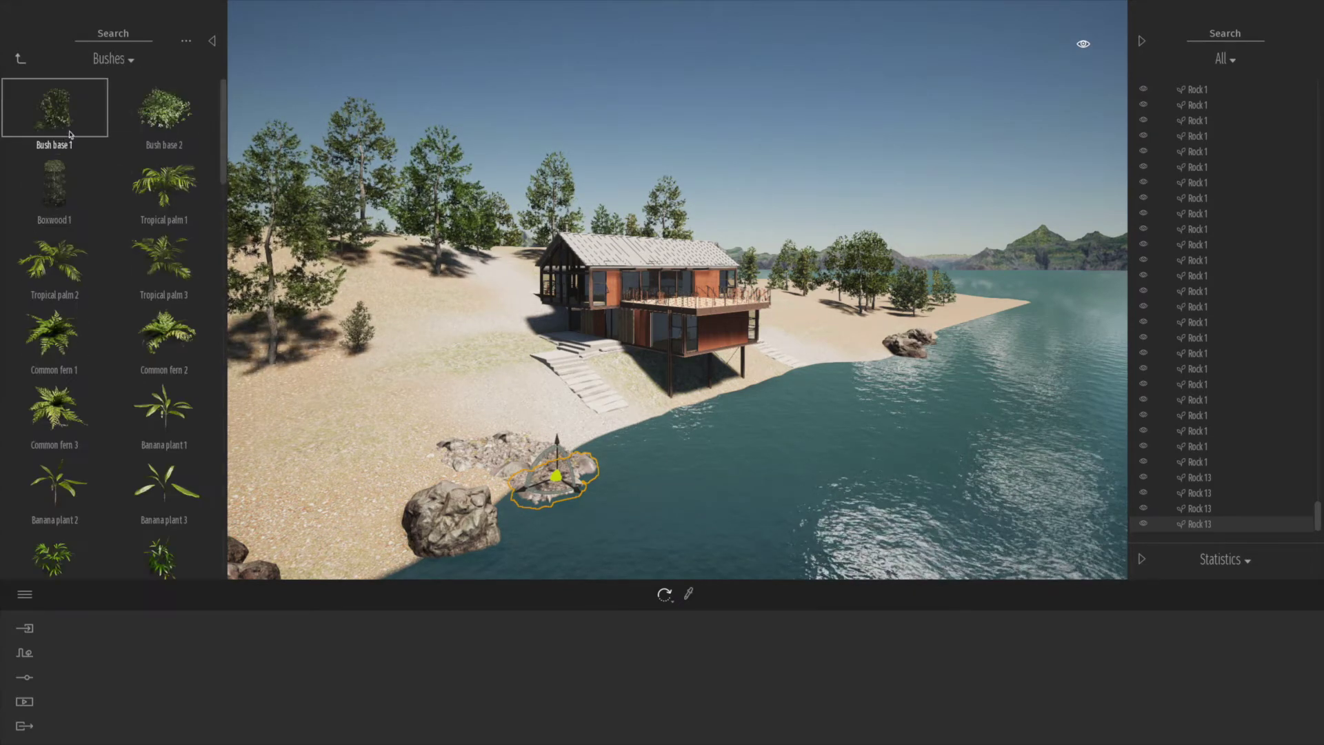
pyautogui.scroll(-10, 138, 383)
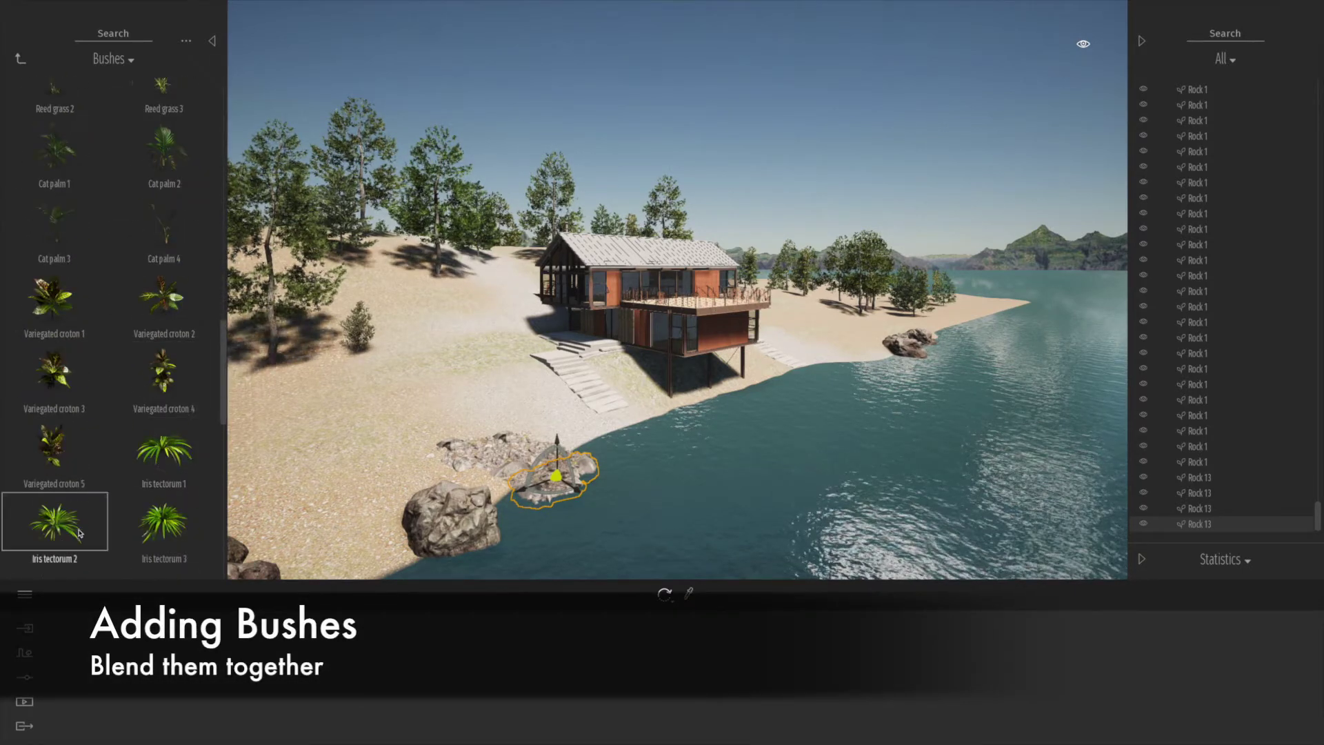
pyautogui.click(64, 522)
pyautogui.keyDown('ctrl'); pyautogui.click(167, 464); pyautogui.keyUp('ctrl')
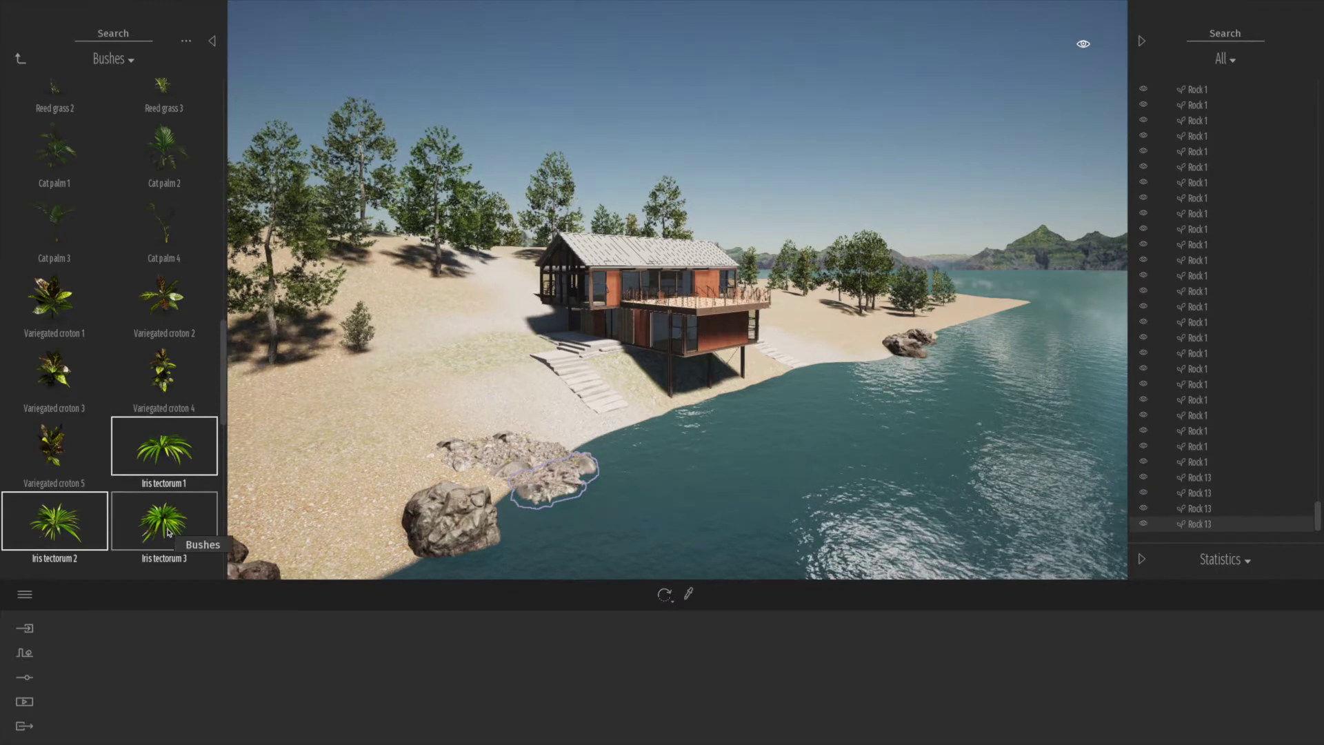
pyautogui.click(166, 531)
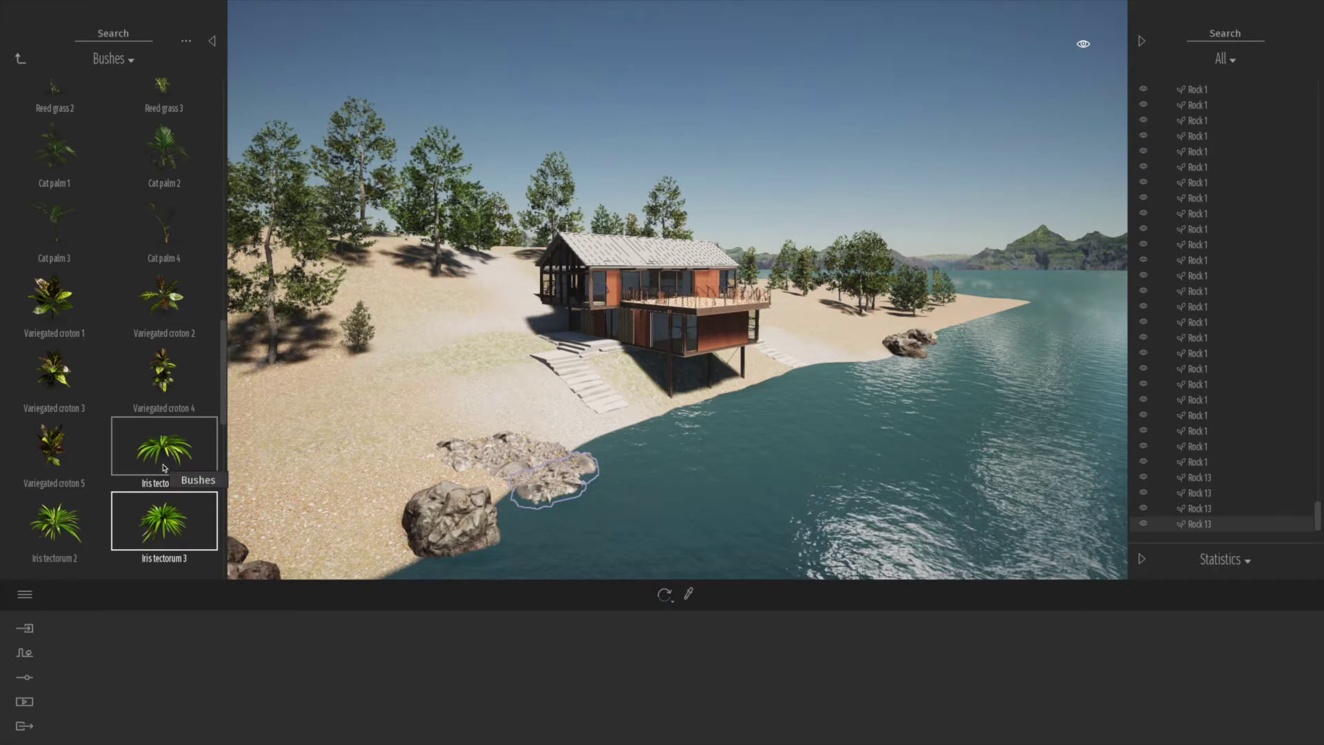
pyautogui.keyDown('ctrl'); pyautogui.click(89, 523); pyautogui.keyUp('ctrl')
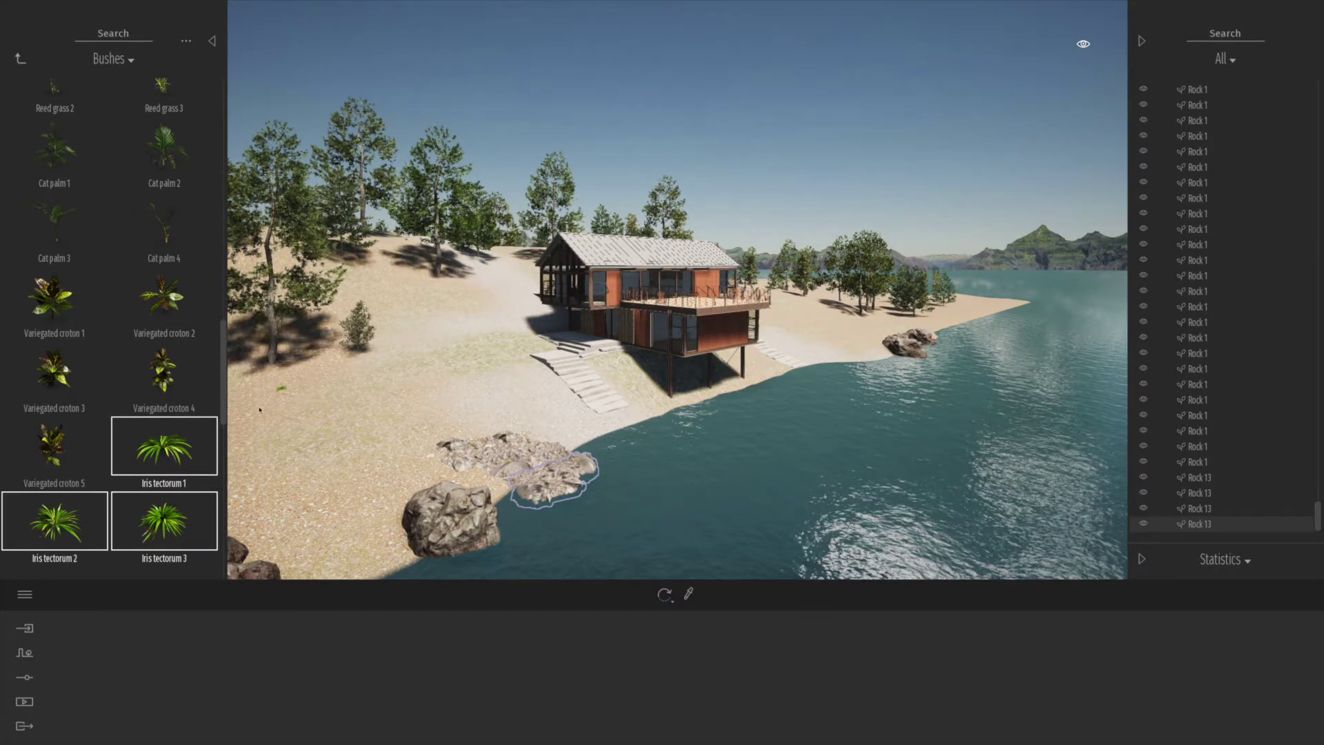
pyautogui.click(438, 470)
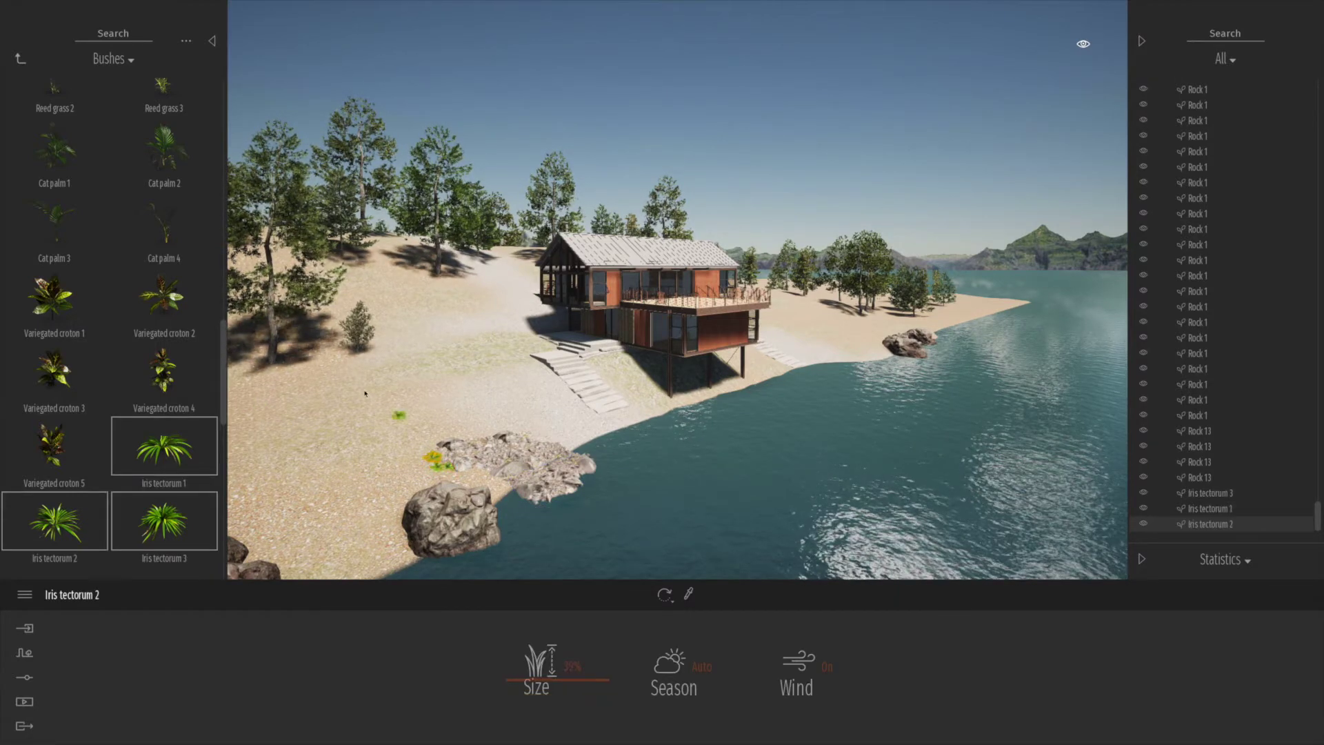
pyautogui.click(256, 459)
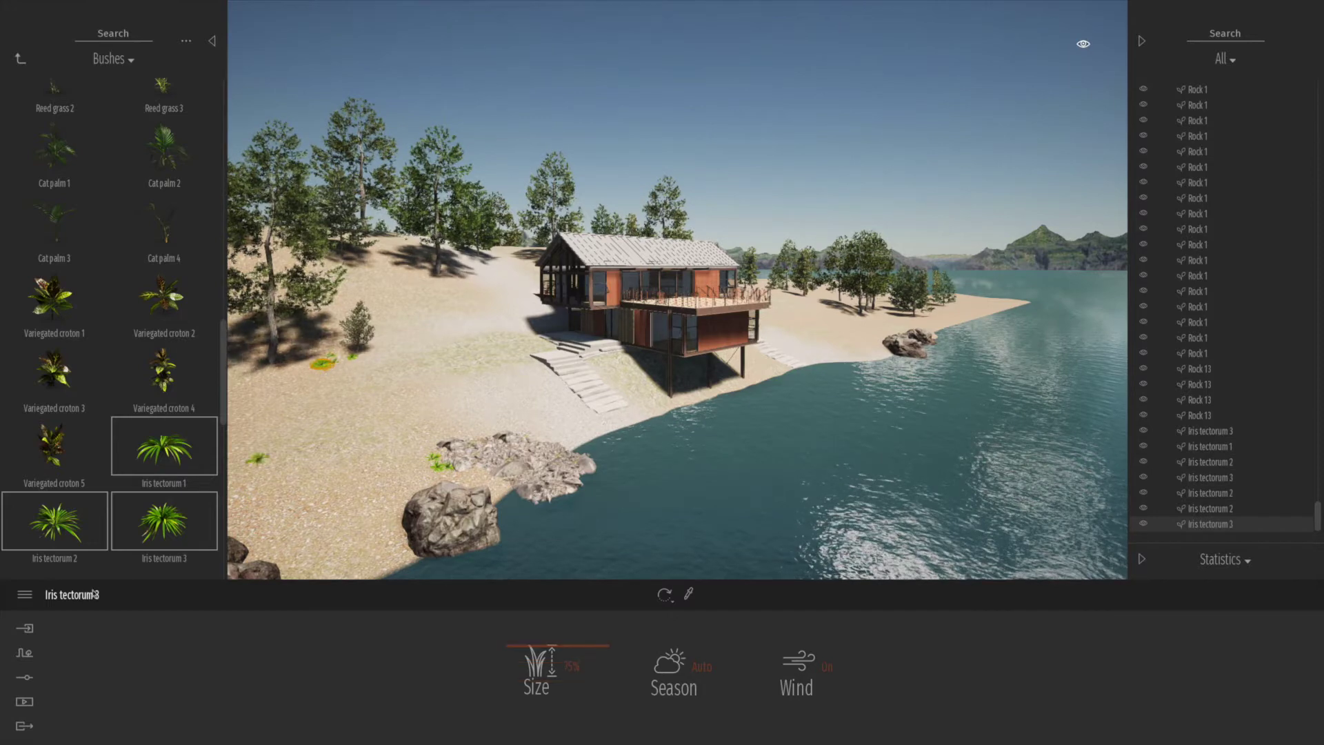
# Scatter a mix of Tropical palm 1, Tropical palm 2, Common fern 2, Common fern 3 and Rhapis excelsa 1 across the terrain with Vegetation scatter
pyautogui.click(31, 654)
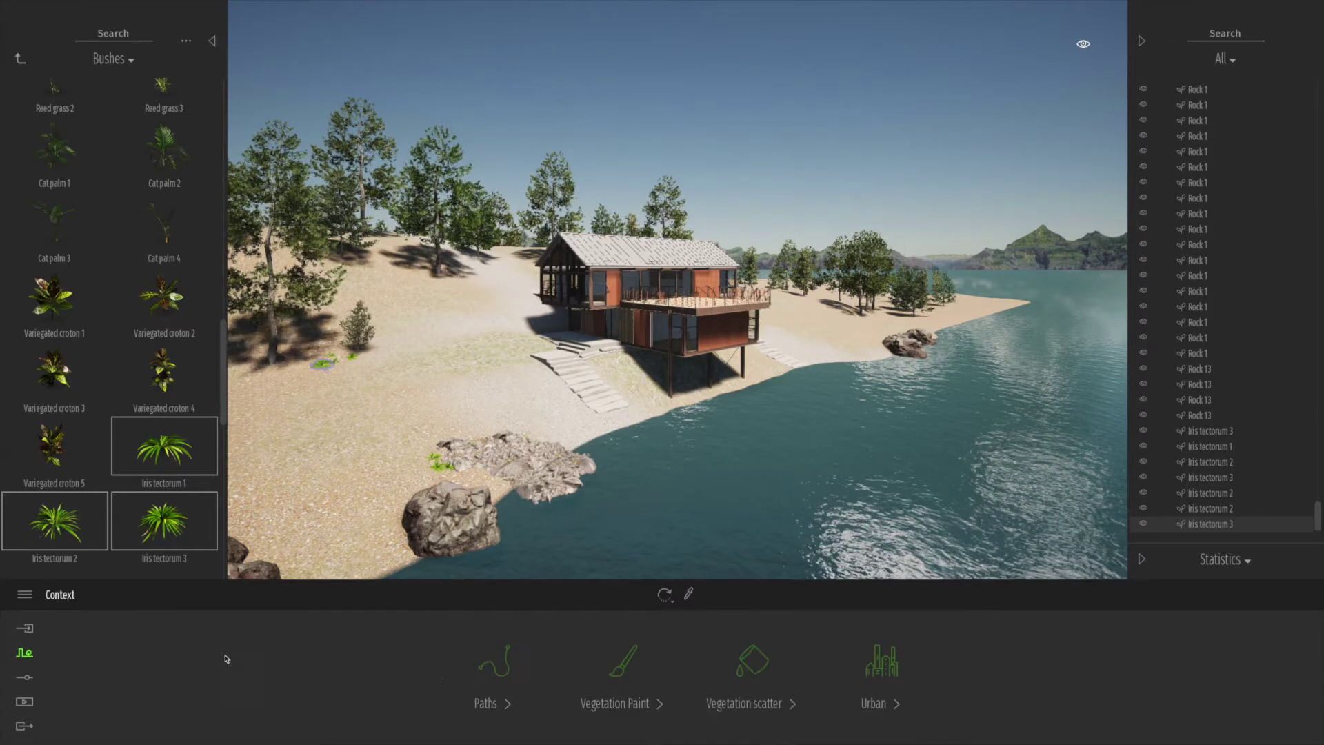
pyautogui.click(740, 673)
pyautogui.click(20, 59)
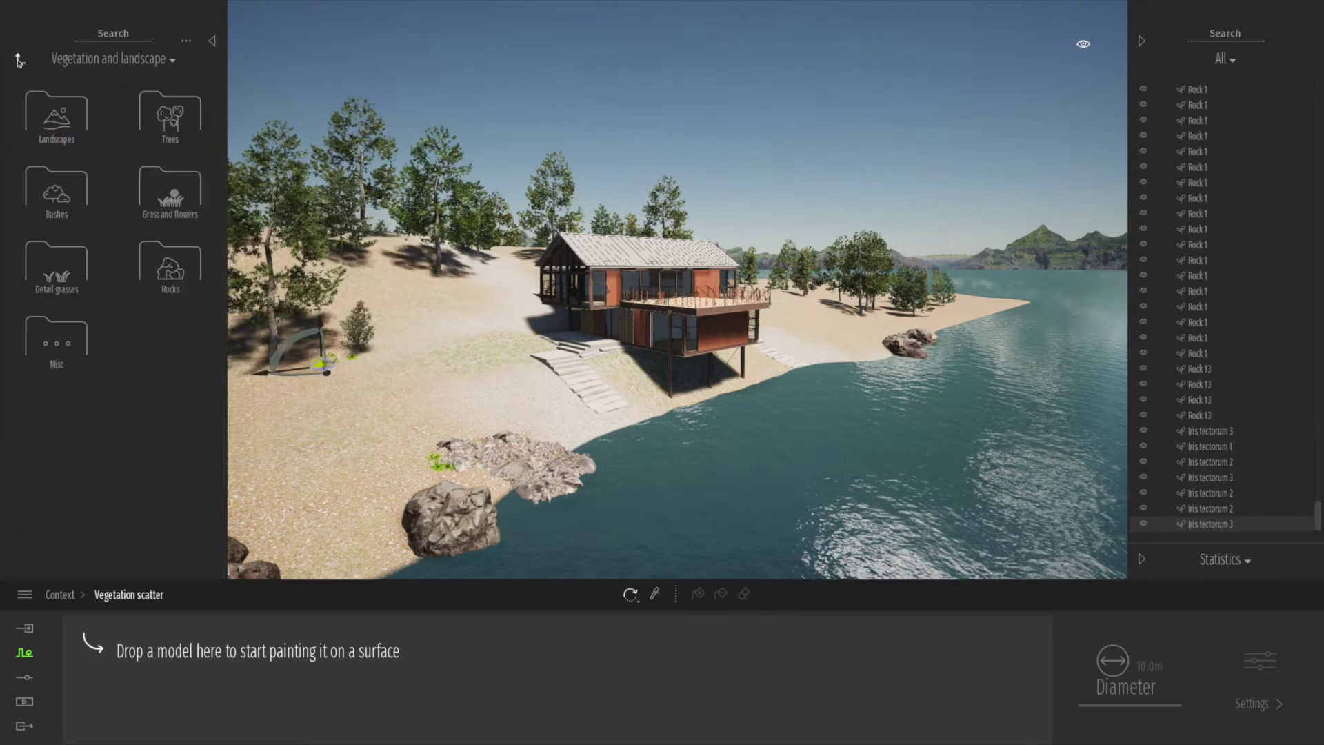
pyautogui.click(60, 190)
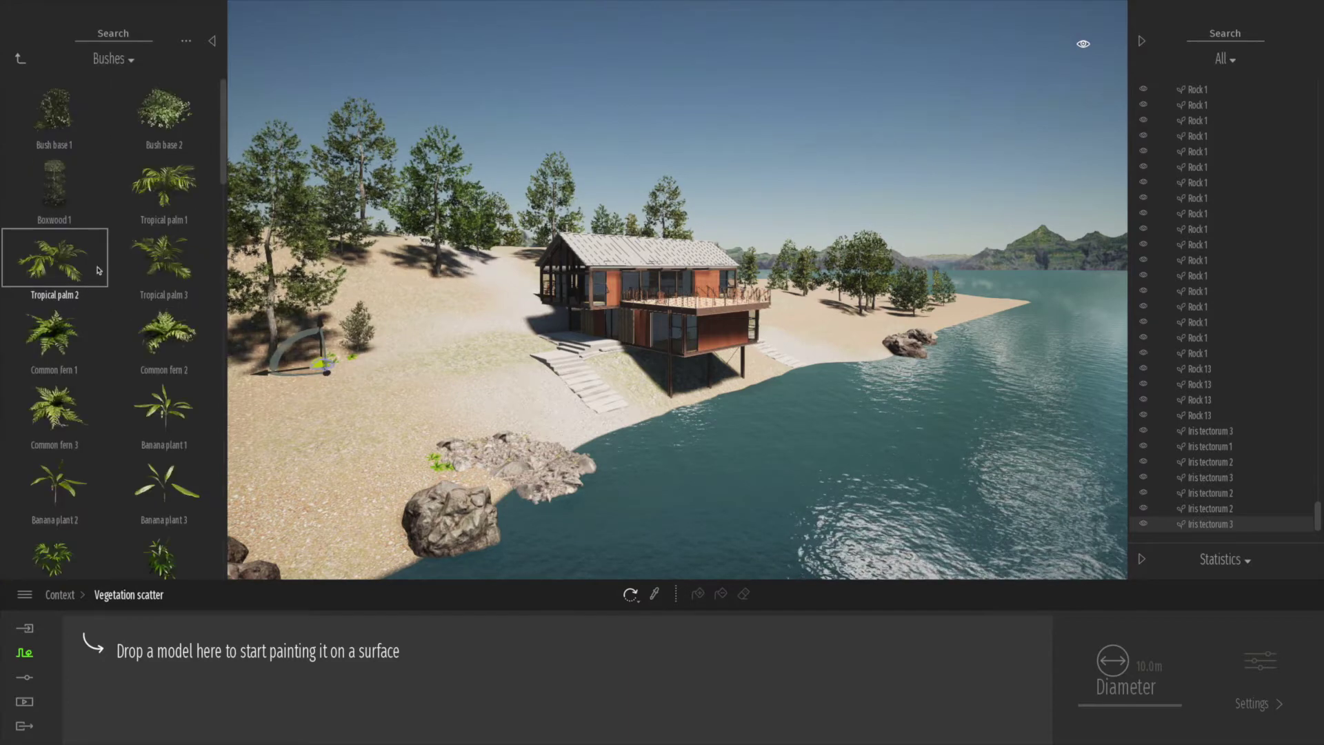
pyautogui.moveTo(166, 258); pyautogui.dragTo(147, 652)
pyautogui.moveTo(53, 217); pyautogui.dragTo(234, 655)
pyautogui.moveTo(164, 238); pyautogui.dragTo(421, 644)
pyautogui.moveTo(53, 417); pyautogui.dragTo(513, 670)
pyautogui.click(572, 657)
pyautogui.keyDown('shift'); pyautogui.click(133, 666); pyautogui.keyUp('shift')
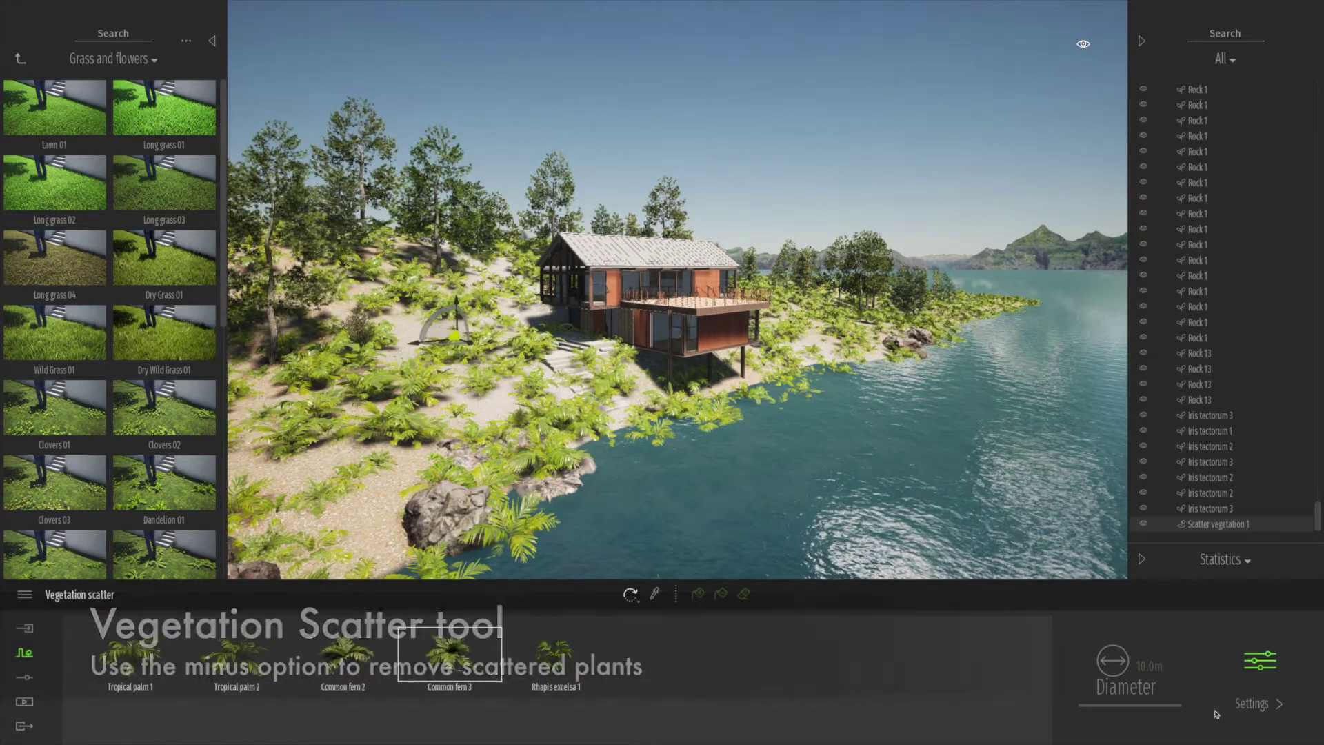
# Set the size of the scattered Common fern 3 plants to 48%
pyautogui.click(1260, 664)
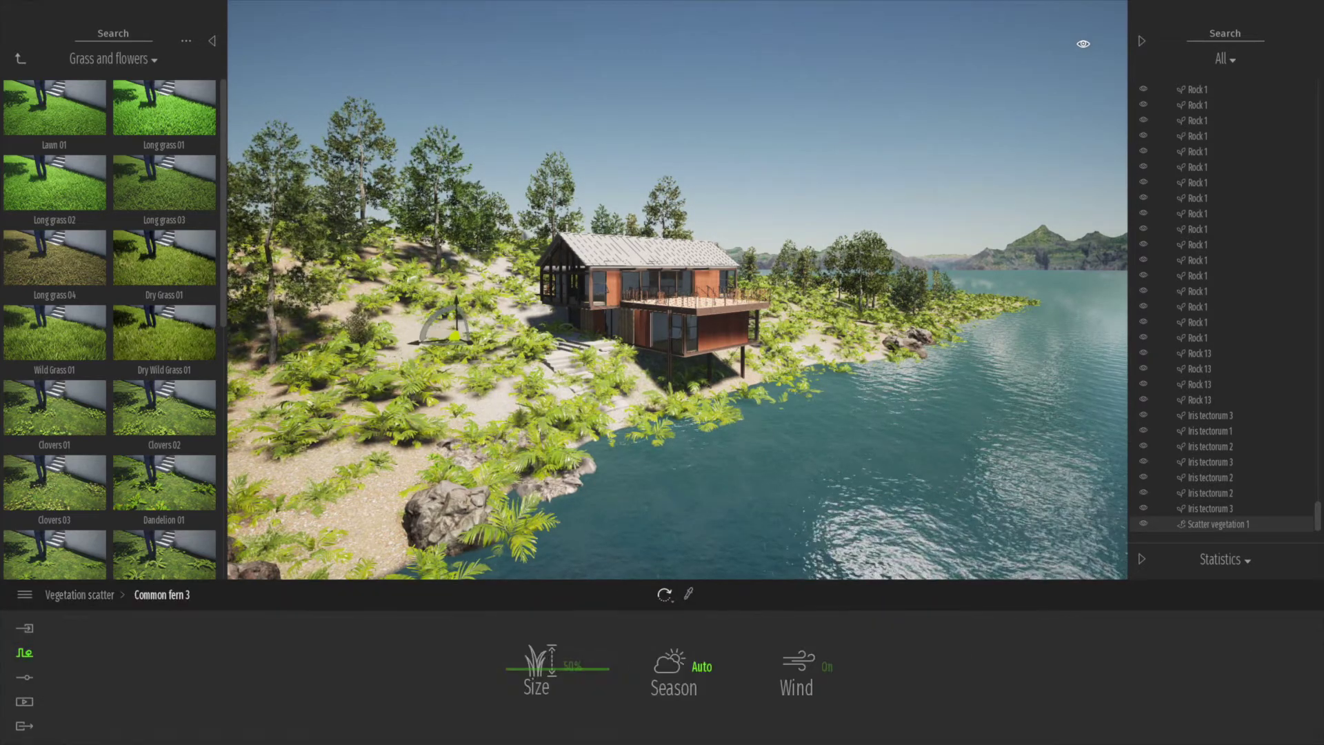
pyautogui.moveTo(523, 670)
pyautogui.mouseDown()
pyautogui.moveTo(514, 698)
pyautogui.moveTo(513, 671)
pyautogui.mouseUp()
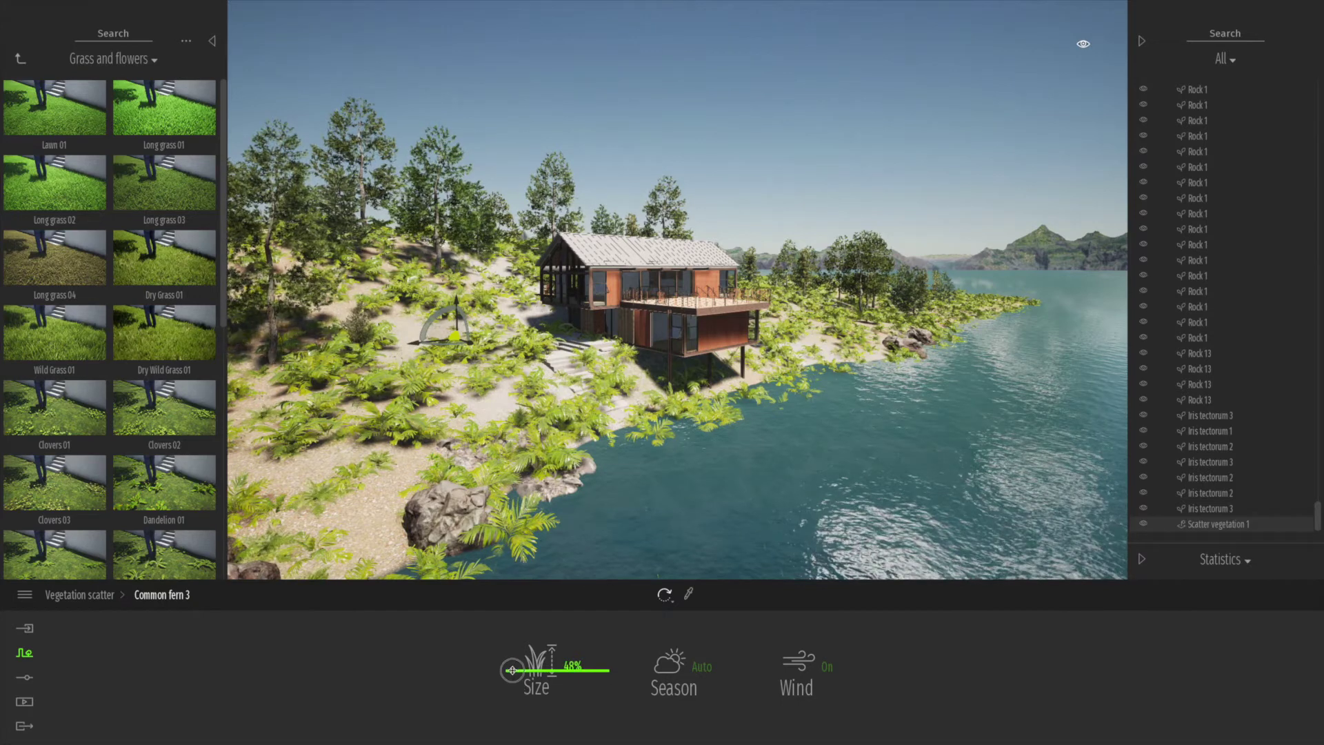
pyautogui.click(91, 595)
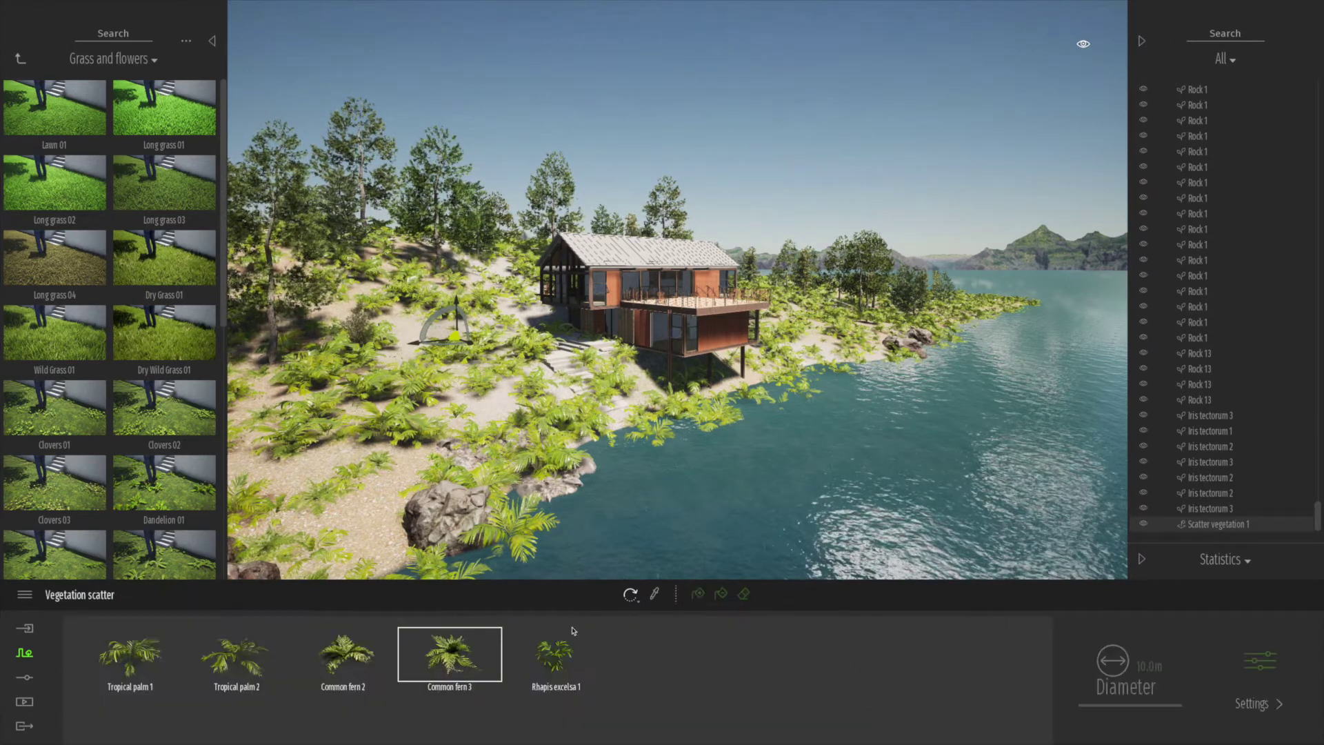
pyautogui.click(165, 660)
pyautogui.keyDown('shift'); pyautogui.click(567, 663); pyautogui.keyUp('shift')
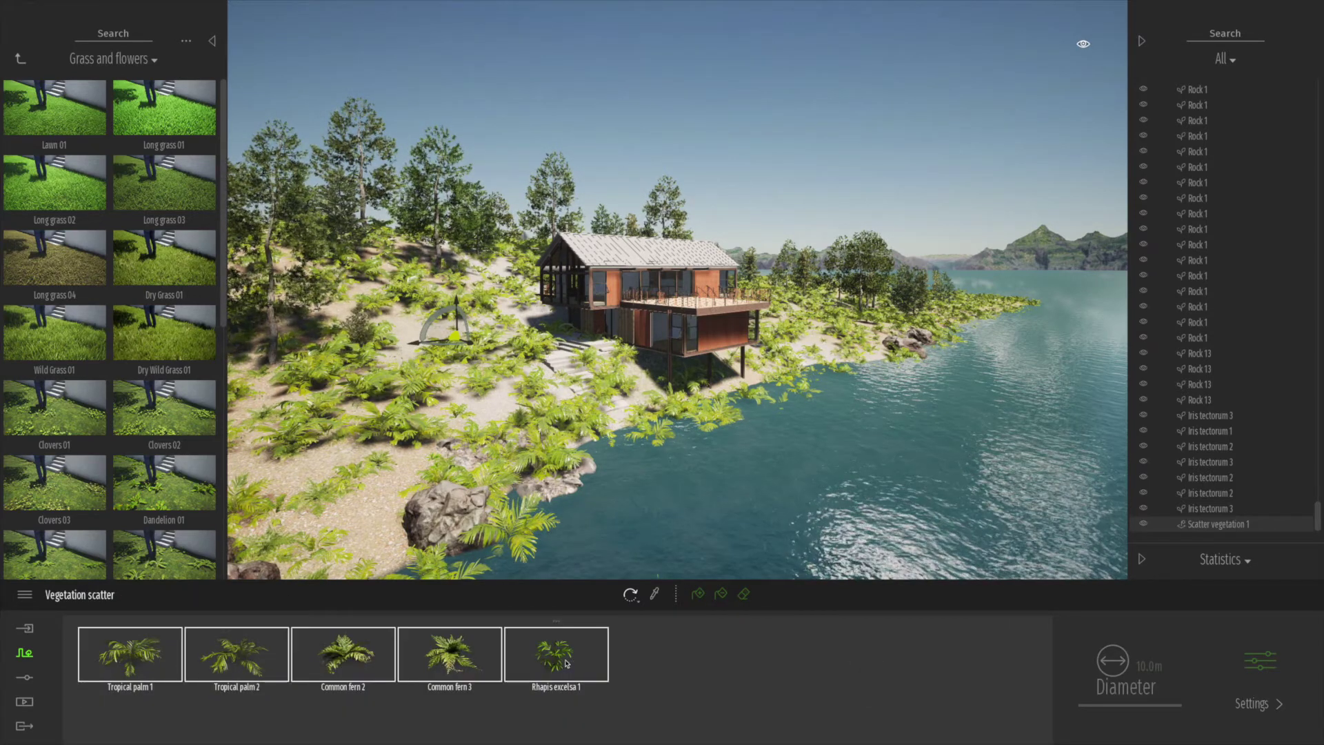
pyautogui.click(698, 661)
# Thin out the scattered Common fern 3, Common fern 2, Tropical palm 2 and Tropical palm 1 plants one species at a time
pyautogui.click(455, 652)
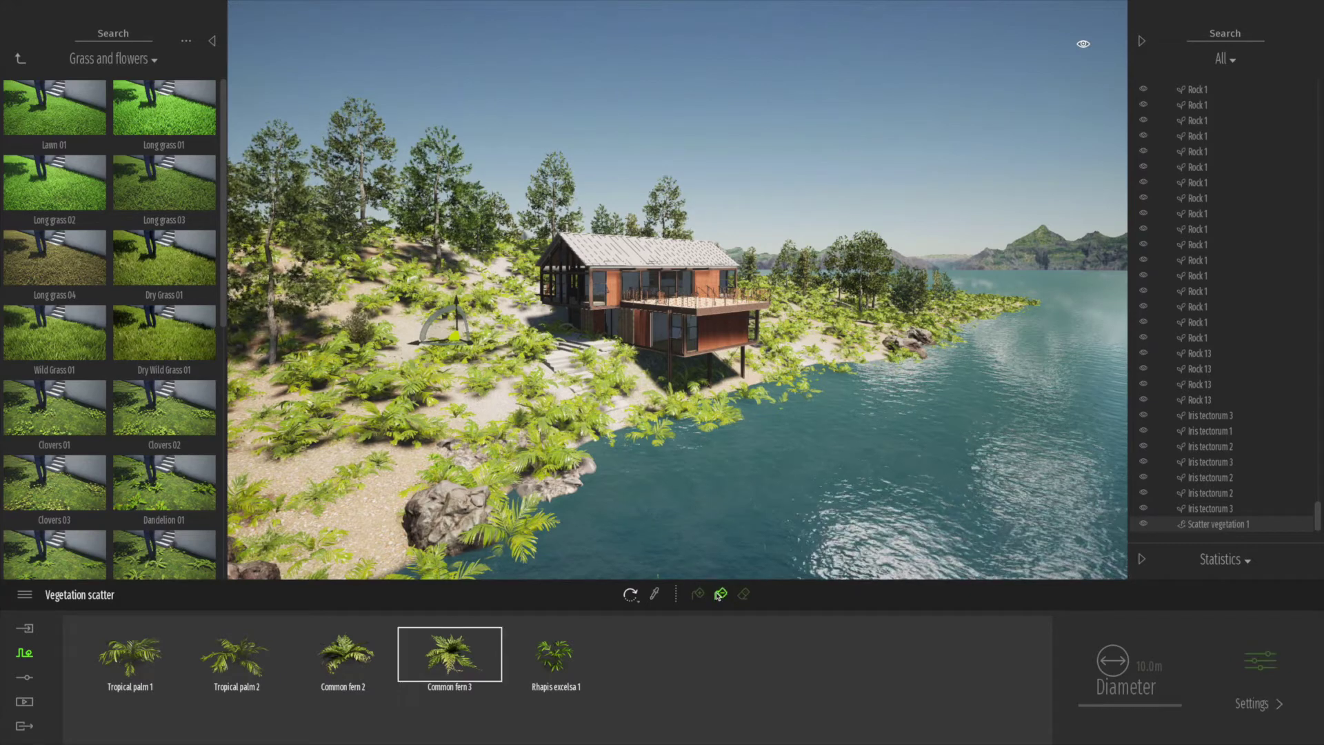
pyautogui.click(719, 594)
pyautogui.click(332, 654)
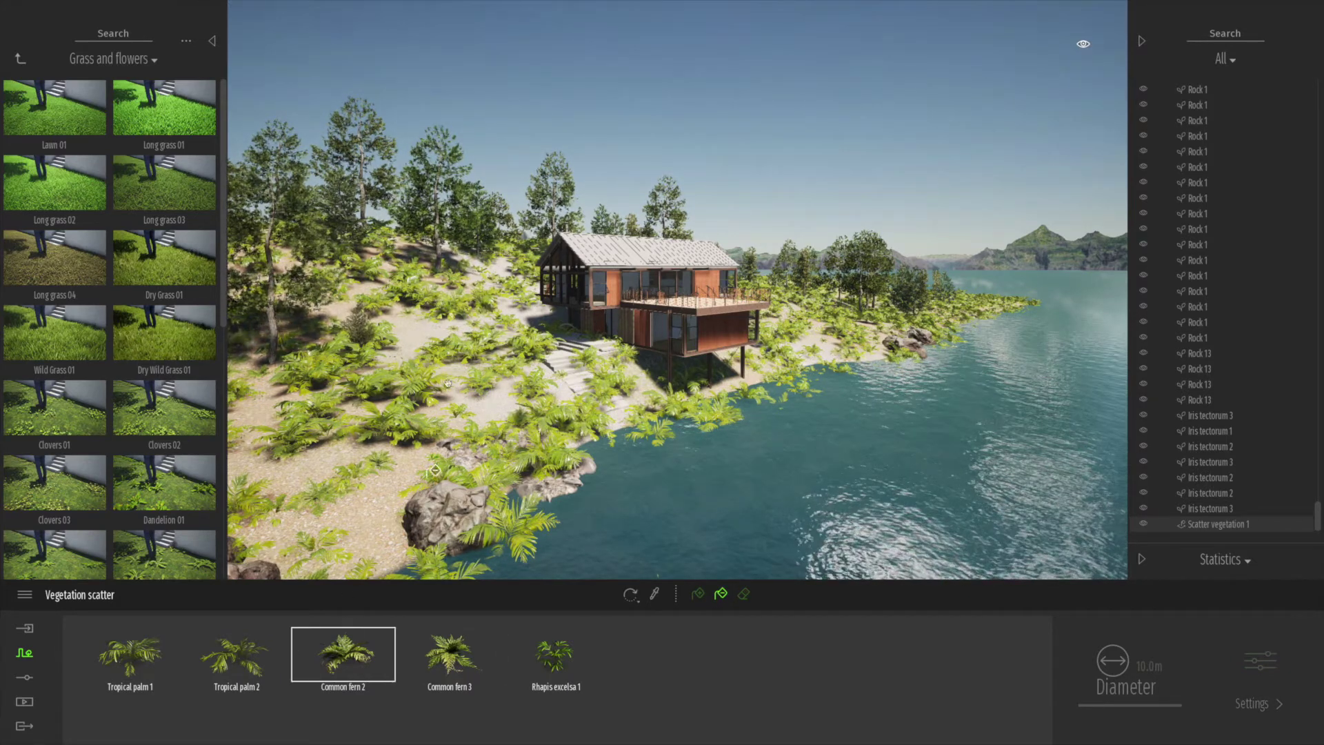
pyautogui.click(215, 667)
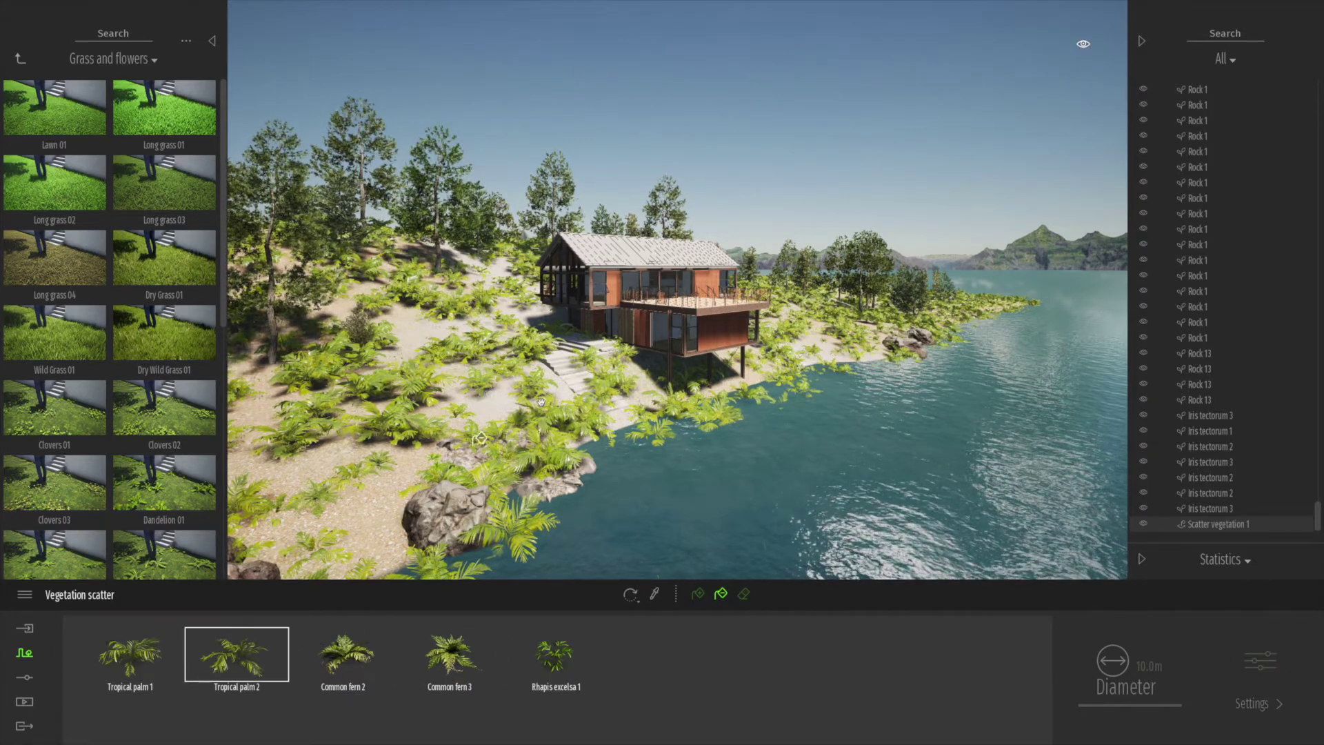
pyautogui.click(512, 401)
pyautogui.click(508, 401)
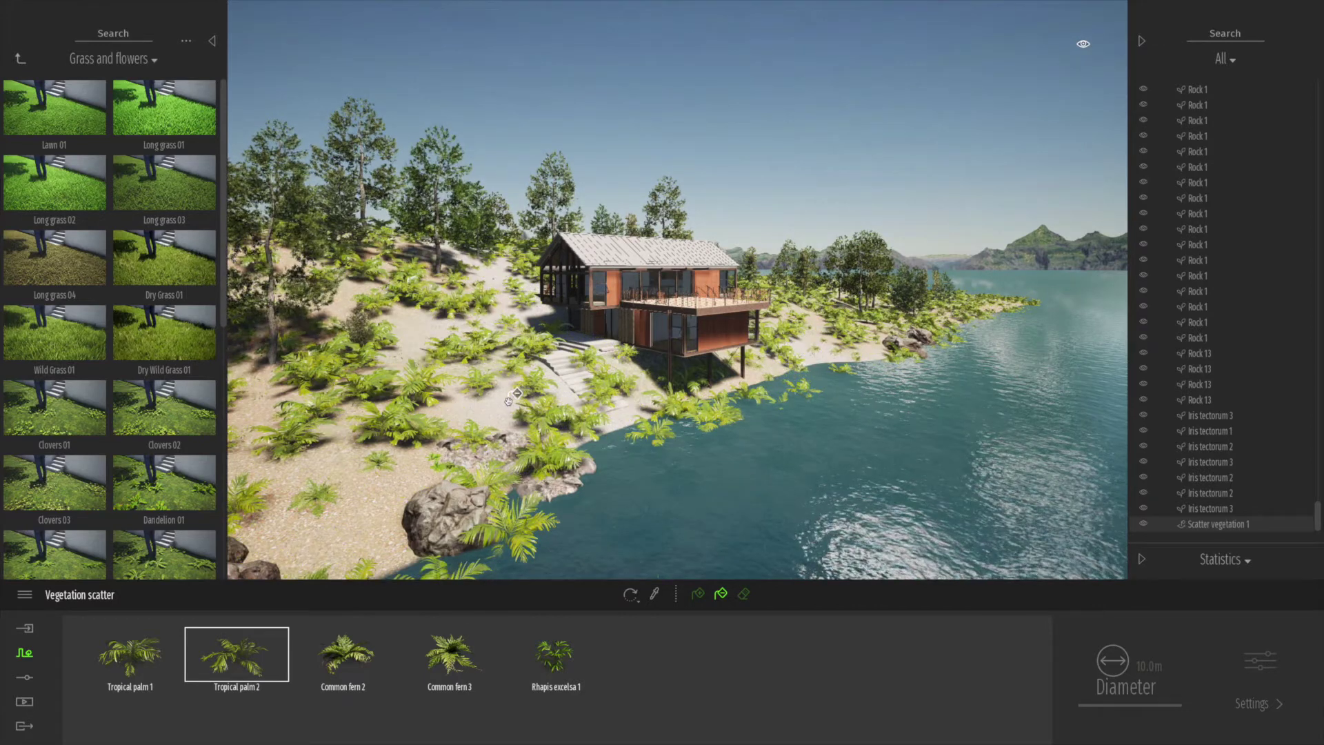
pyautogui.click(153, 664)
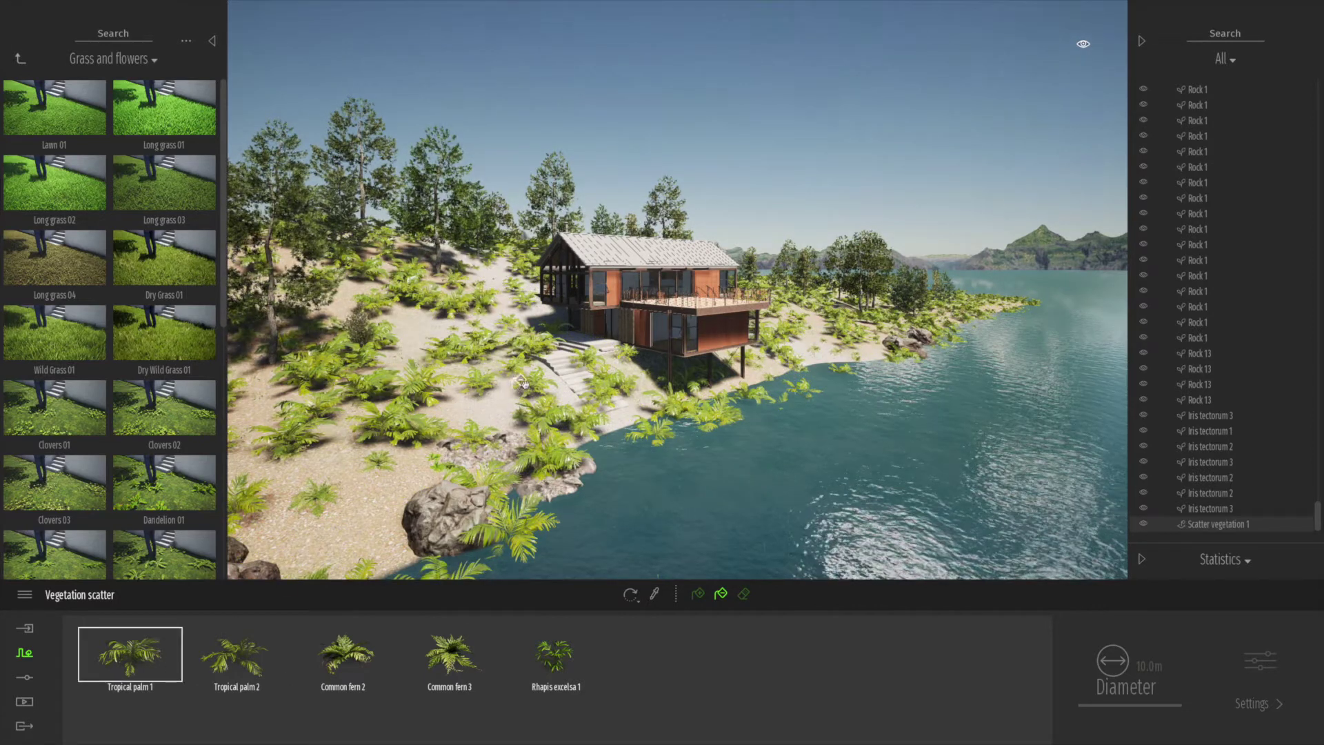
pyautogui.moveTo(512, 403); pyautogui.dragTo(550, 402)
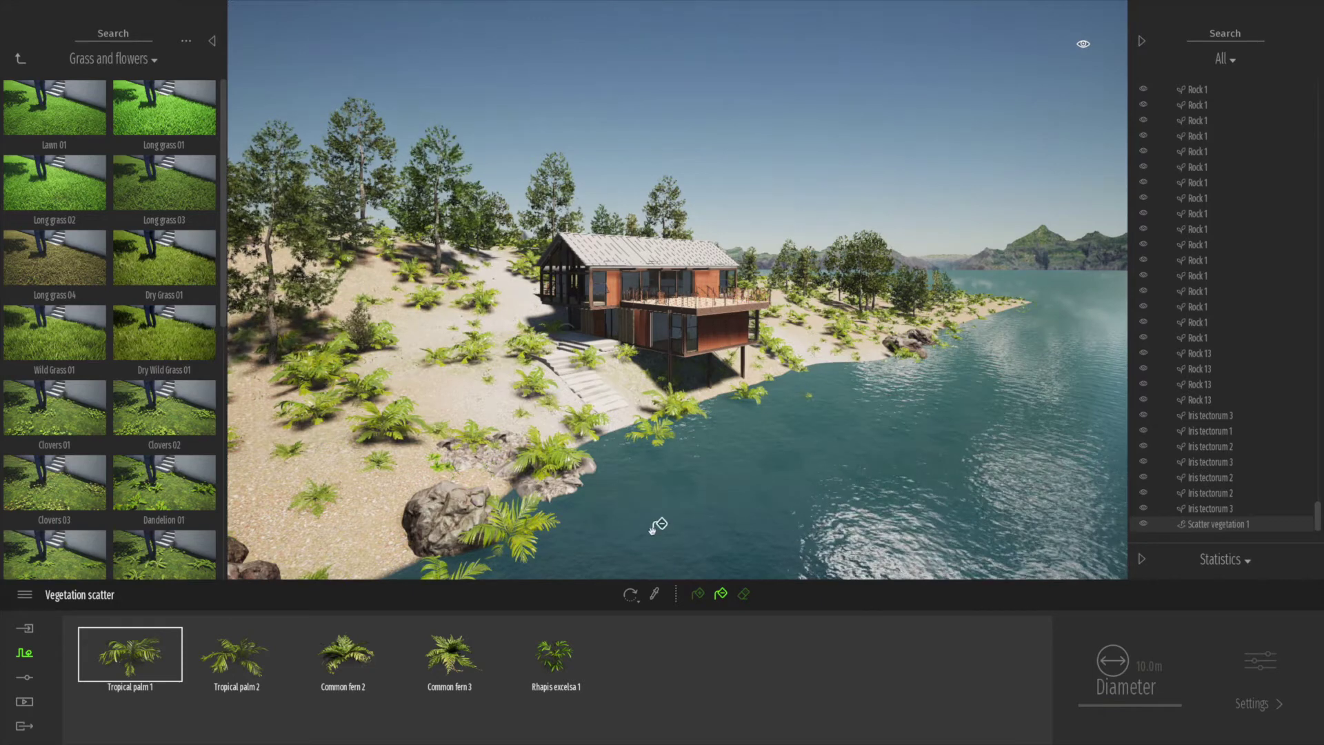
# Erase the scattered plants of all species along the shoreline, around the foreground rocks and beside the house steps
pyautogui.click(741, 597)
pyautogui.moveTo(695, 444)
pyautogui.mouseDown()
pyautogui.moveTo(473, 517)
pyautogui.moveTo(1000, 310)
pyautogui.mouseUp()
pyautogui.moveTo(805, 367)
pyautogui.mouseDown()
pyautogui.moveTo(827, 370)
pyautogui.moveTo(635, 443)
pyautogui.moveTo(443, 458)
pyautogui.moveTo(309, 520)
pyautogui.mouseUp()
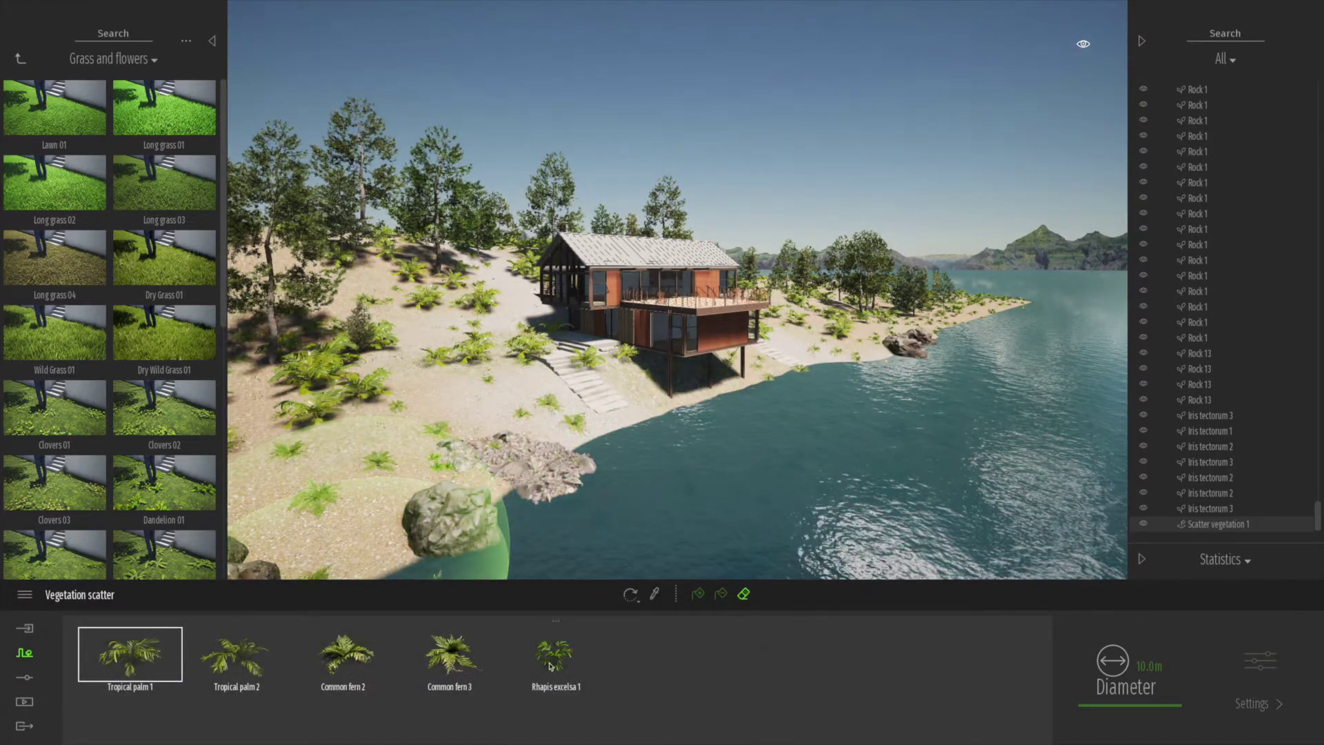
pyautogui.hotkey('ctrl', 'a')
pyautogui.moveTo(577, 419)
pyautogui.mouseDown()
pyautogui.moveTo(441, 535)
pyautogui.moveTo(490, 537)
pyautogui.moveTo(862, 338)
pyautogui.moveTo(1040, 296)
pyautogui.moveTo(659, 351)
pyautogui.moveTo(497, 398)
pyautogui.moveTo(552, 338)
pyautogui.moveTo(606, 369)
pyautogui.moveTo(464, 470)
pyautogui.mouseUp()
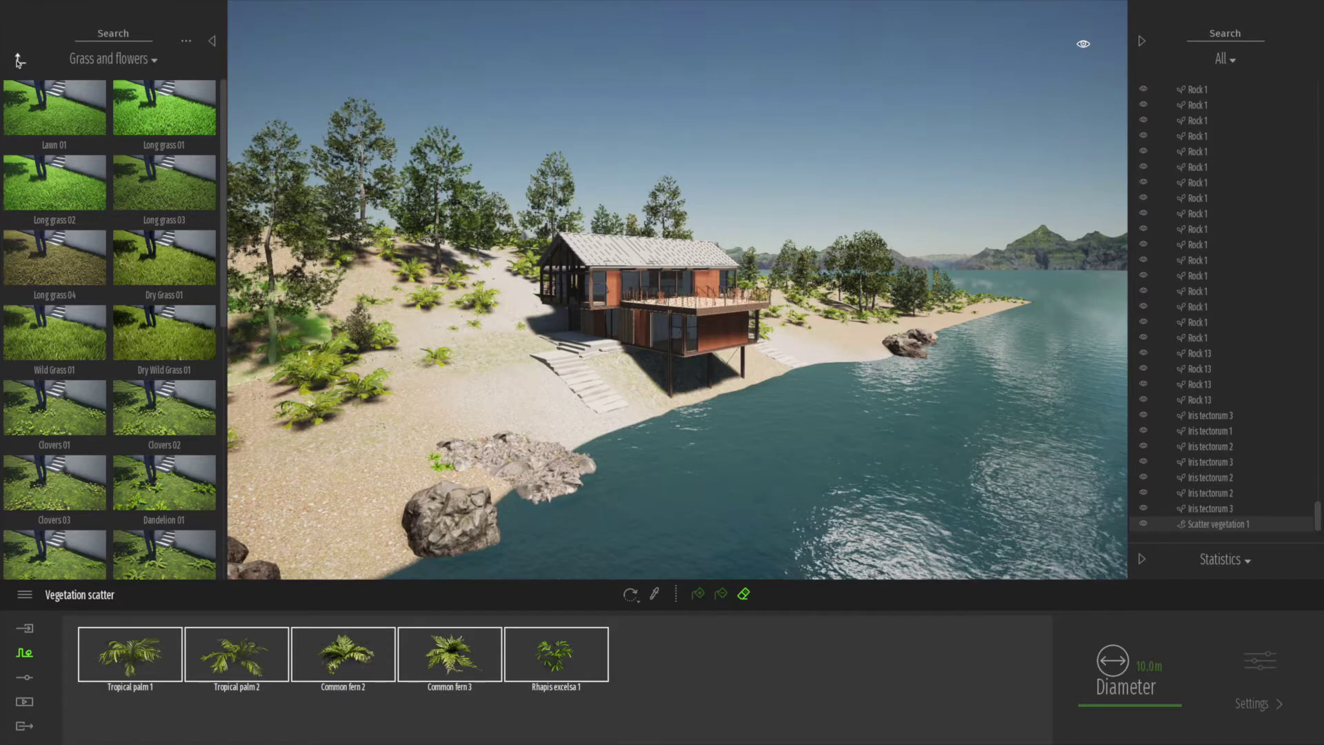
pyautogui.click(678, 676)
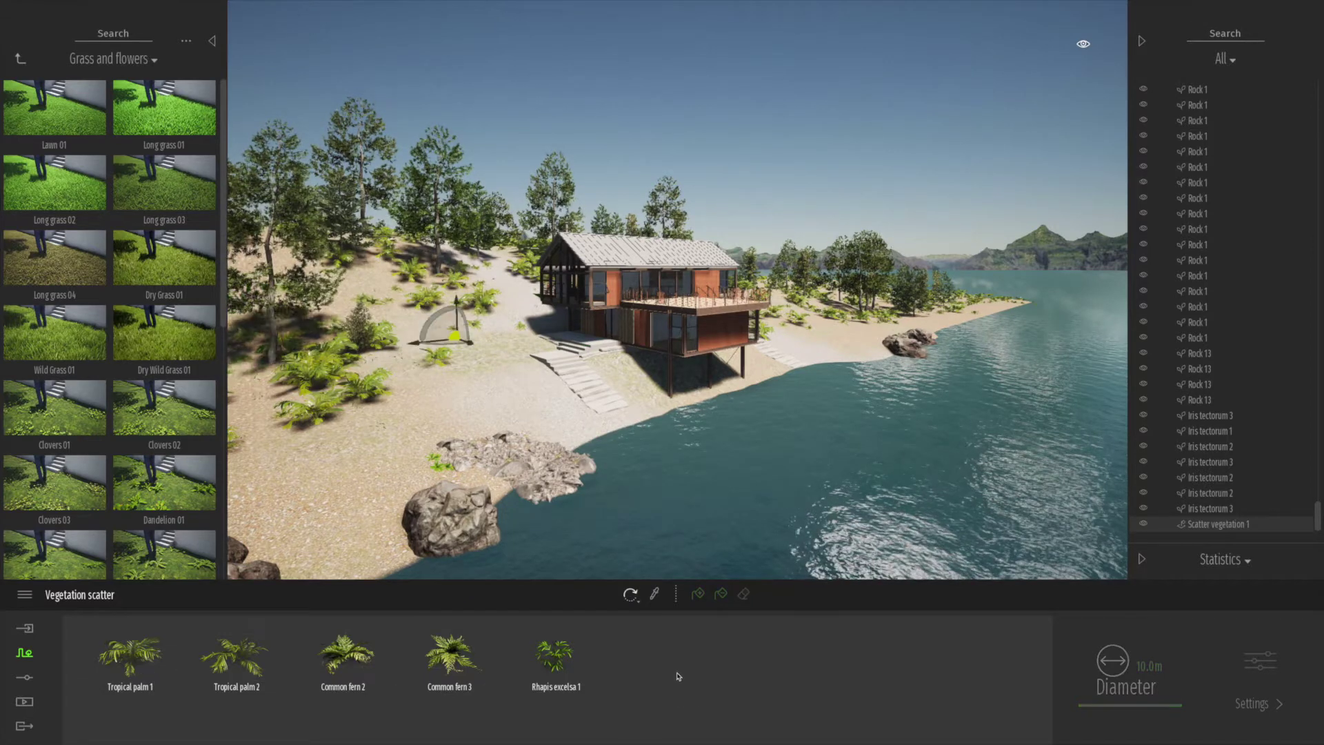
# Add Wood pile 1 from the miscellaneous vegetation assets to the scatter set
pyautogui.click(18, 61)
pyautogui.click(168, 189)
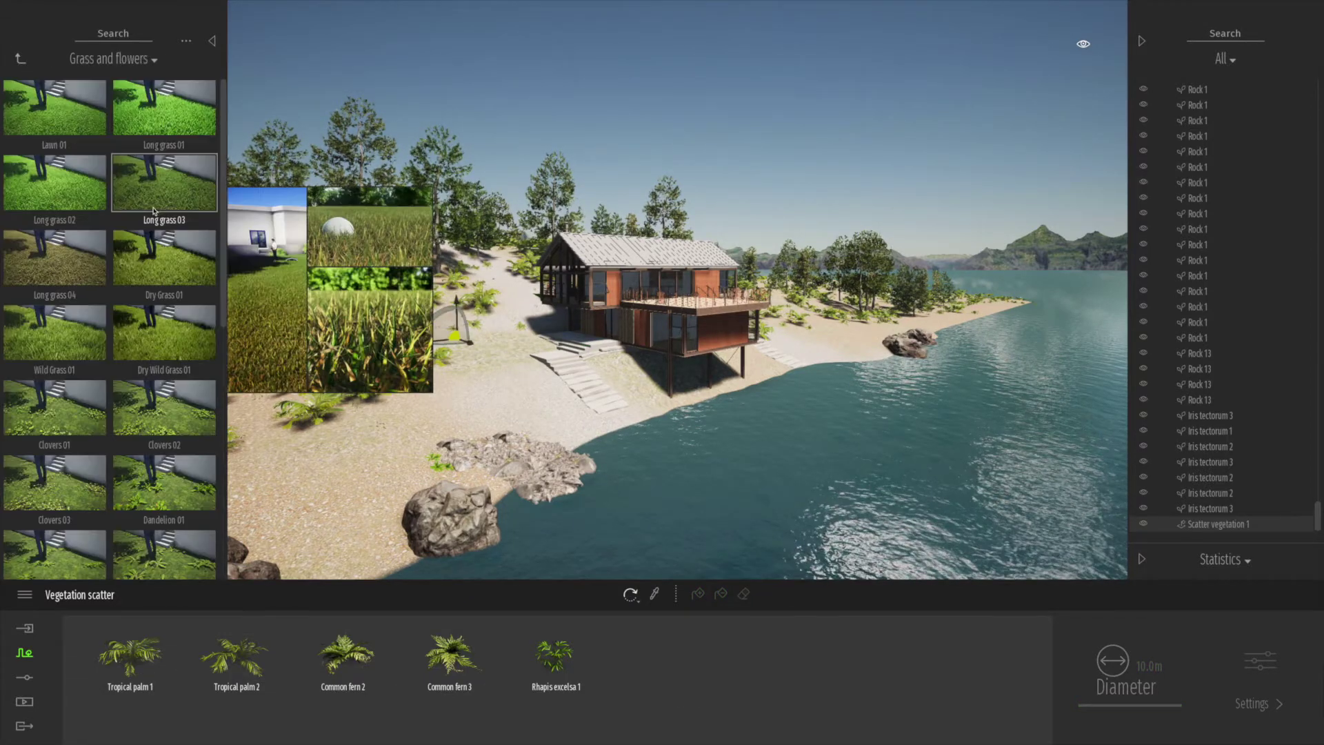
pyautogui.click(20, 60)
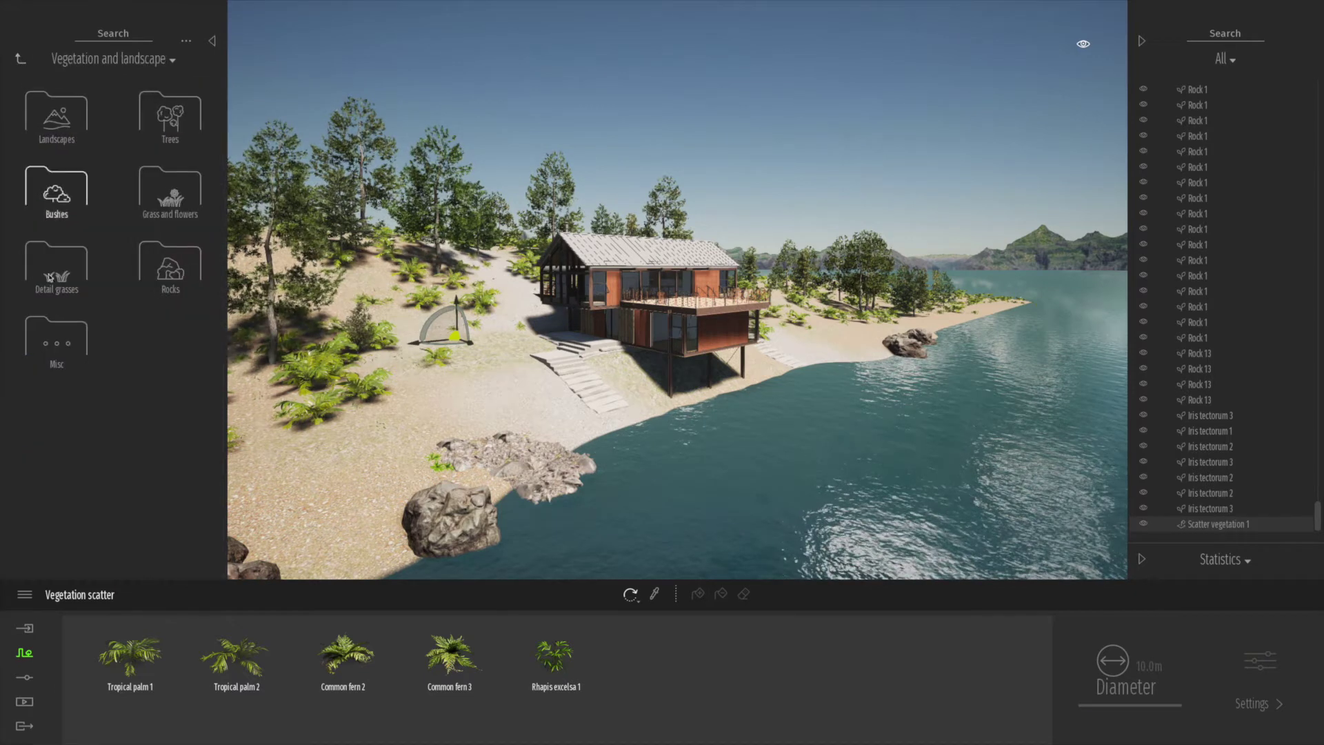
pyautogui.click(60, 352)
pyautogui.moveTo(165, 336); pyautogui.dragTo(617, 659)
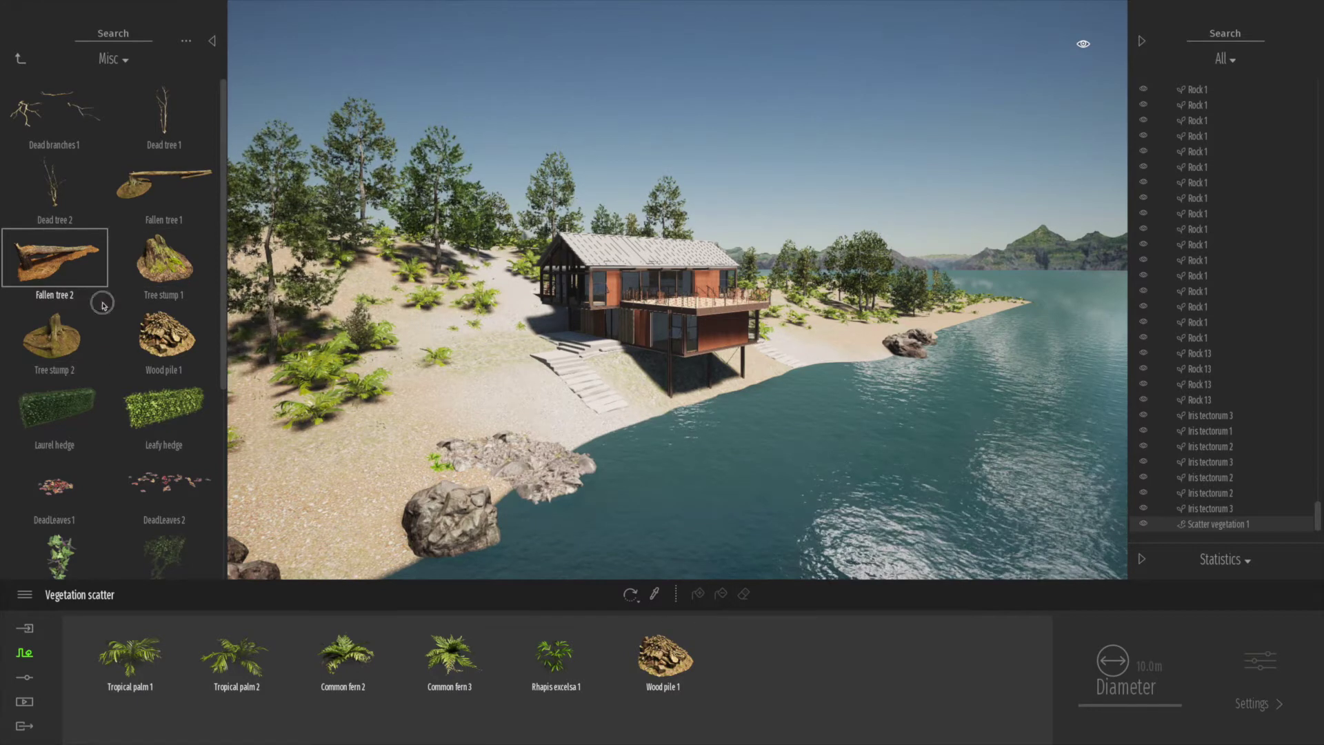
# Place a Fallen tree 2 on the foreground sand and a Tree stump 2 on the slope behind it
pyautogui.moveTo(56, 261); pyautogui.dragTo(305, 455)
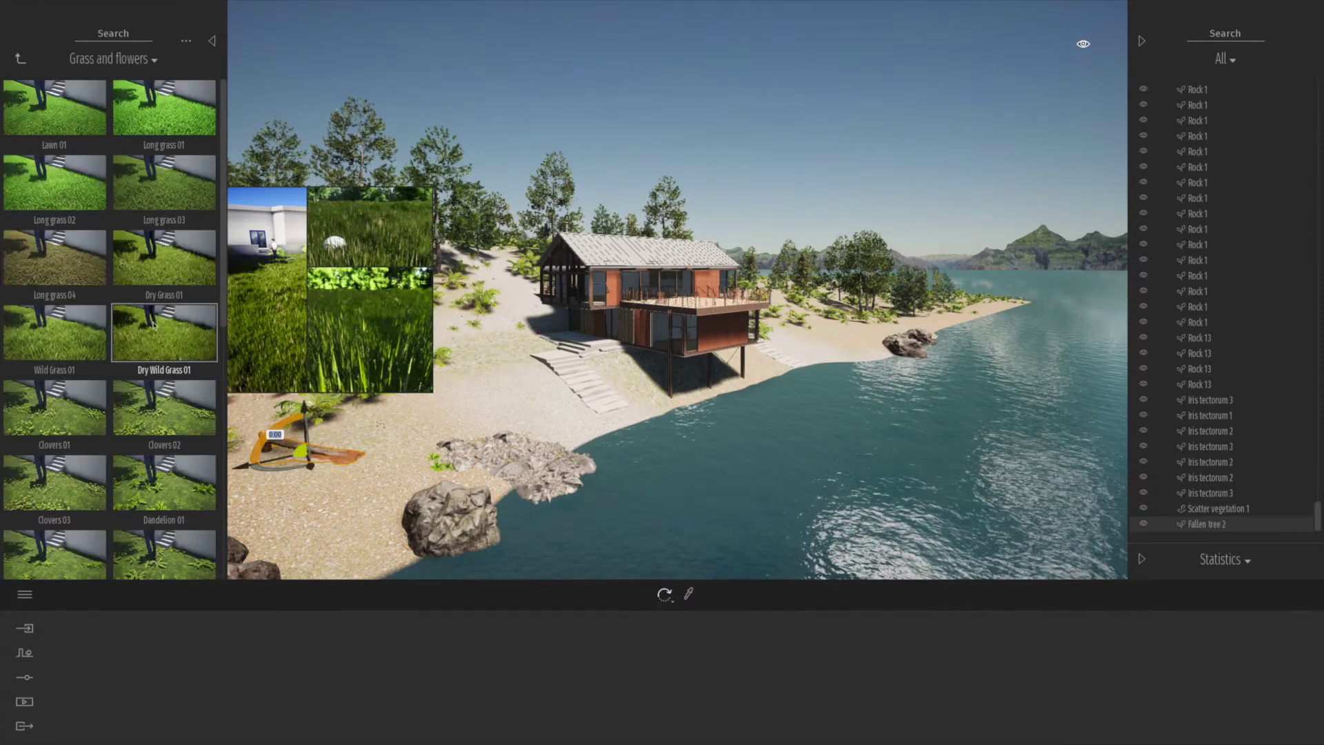
pyautogui.click(20, 59)
pyautogui.click(69, 349)
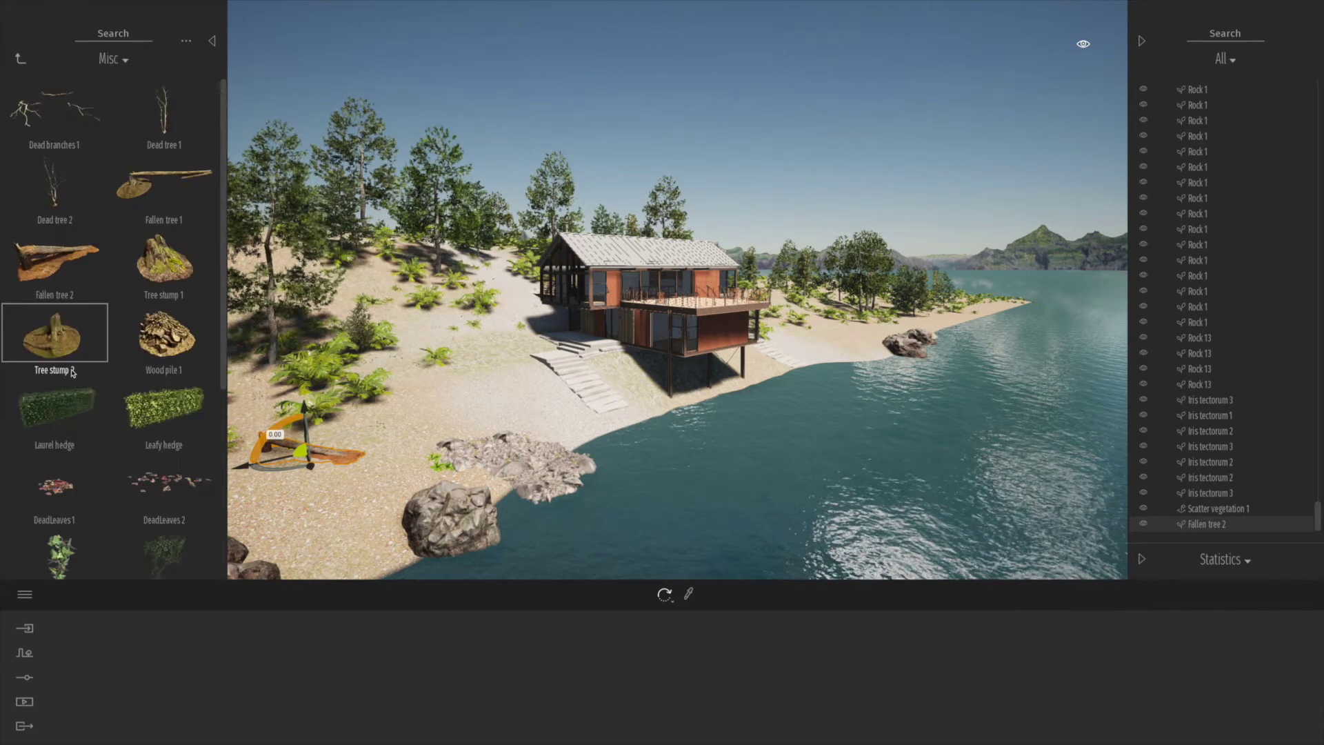
pyautogui.moveTo(68, 371); pyautogui.dragTo(250, 388)
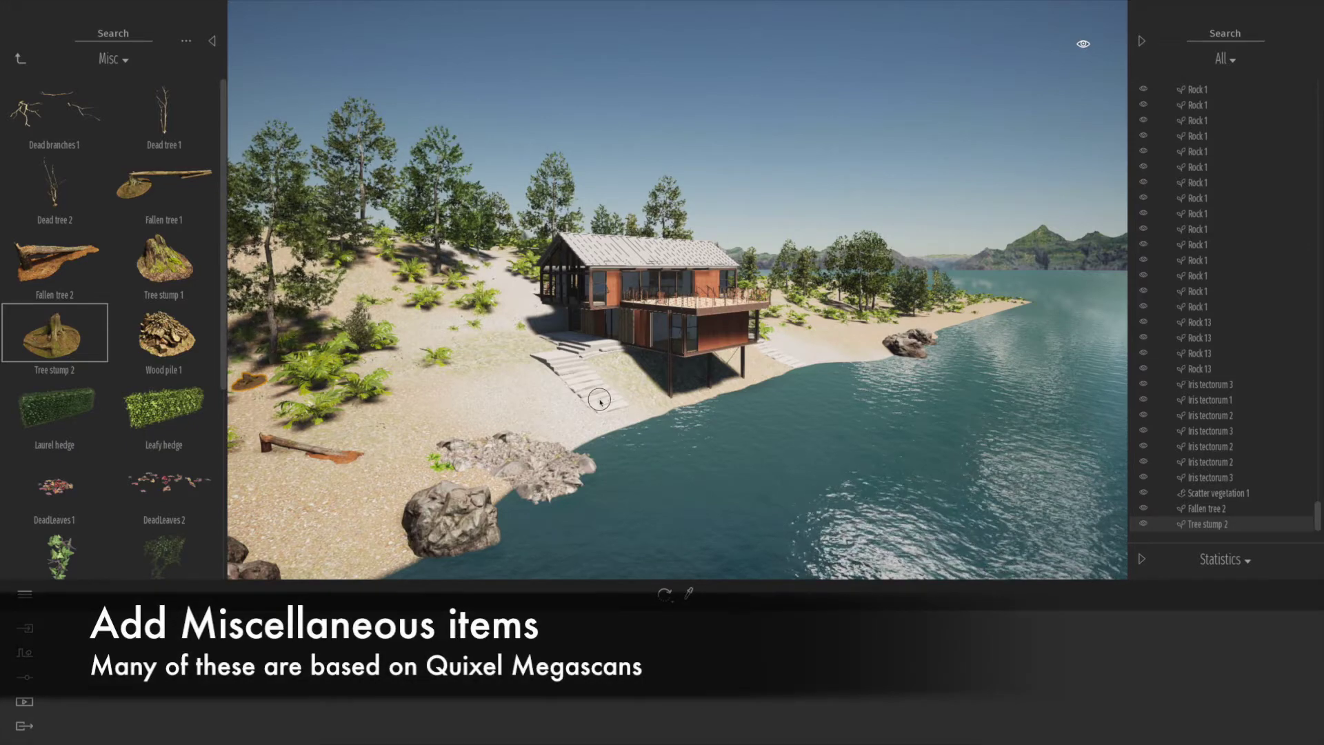
# Place DeadLeaves 2 at the foot of the house steps and on the entrance landing, and DeadLeaves 1 at the landing's far corner
pyautogui.moveTo(605, 419); pyautogui.dragTo(605, 419)
pyautogui.press('w')
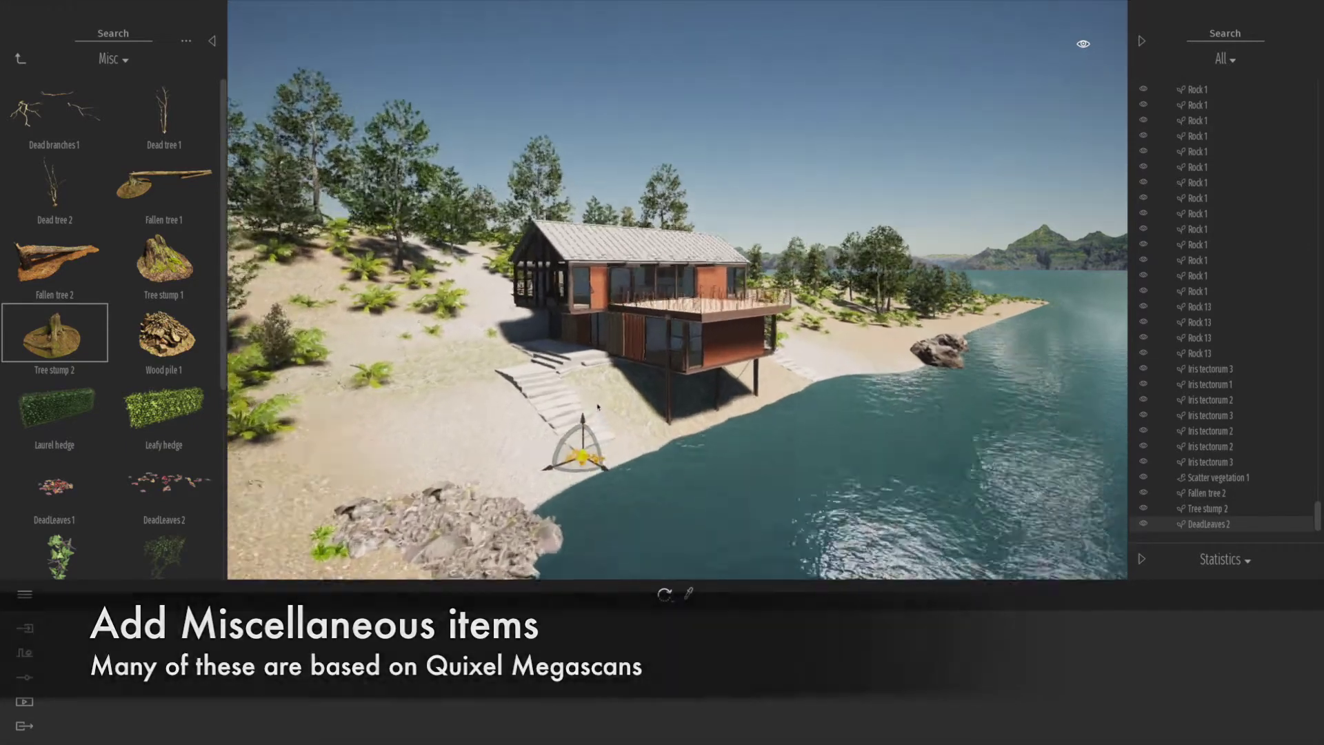
pyautogui.moveTo(164, 482); pyautogui.dragTo(594, 465)
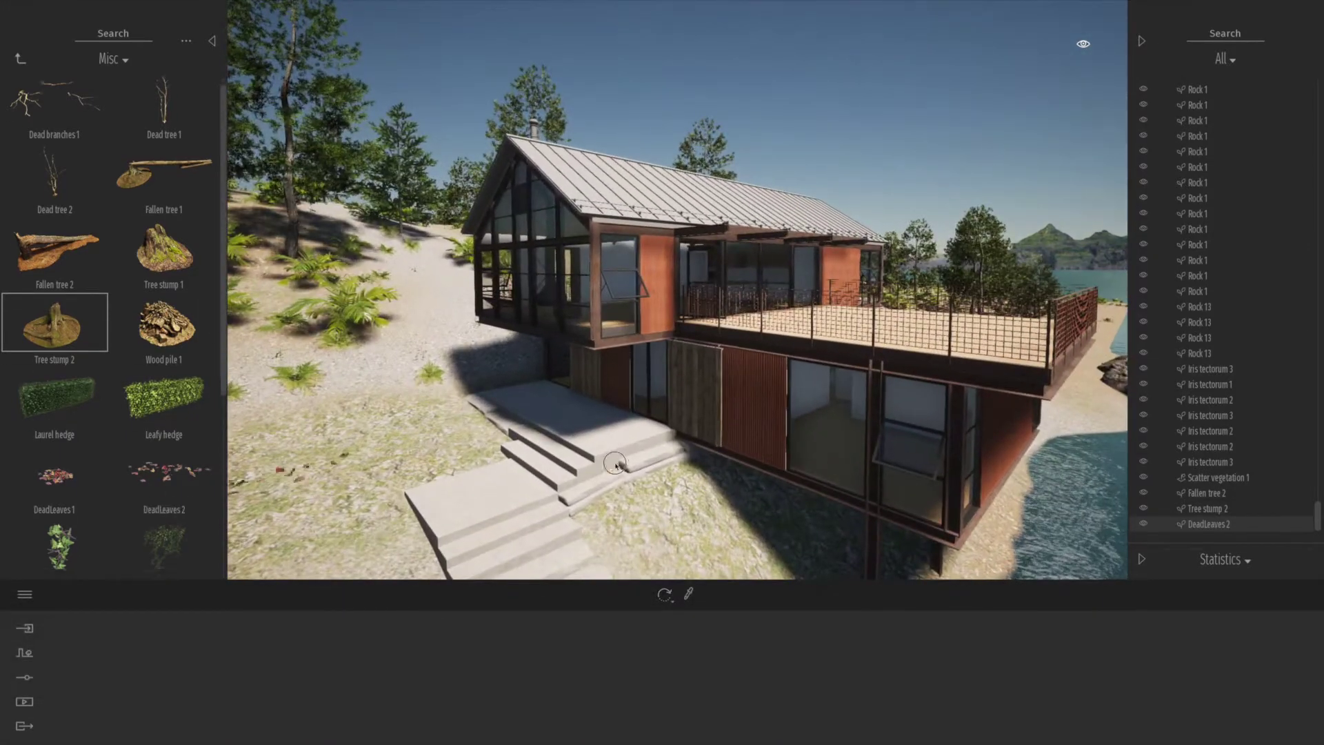
pyautogui.moveTo(55, 476); pyautogui.dragTo(509, 398)
pyautogui.press('a')
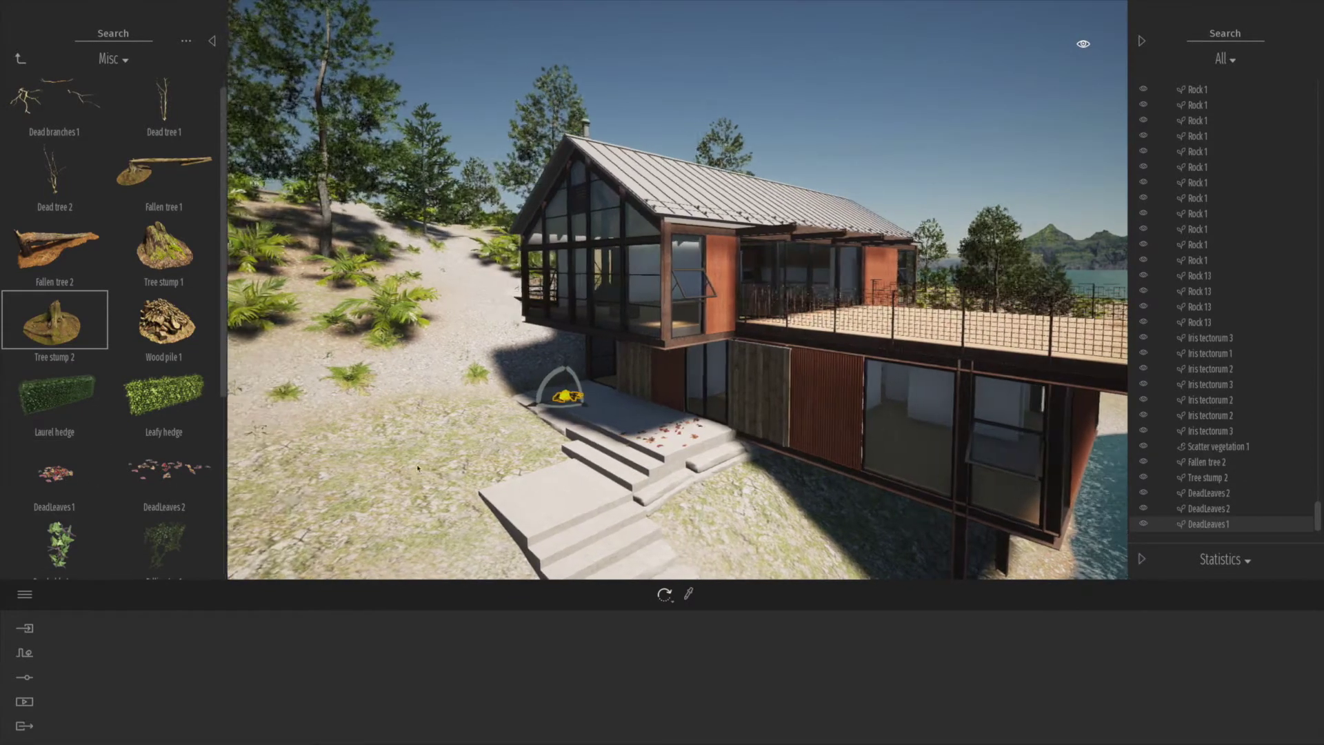
# Try the Wavy sand nature ground material on the terrain around the house and undo it
pyautogui.click(19, 59)
pyautogui.click(19, 59)
pyautogui.click(57, 123)
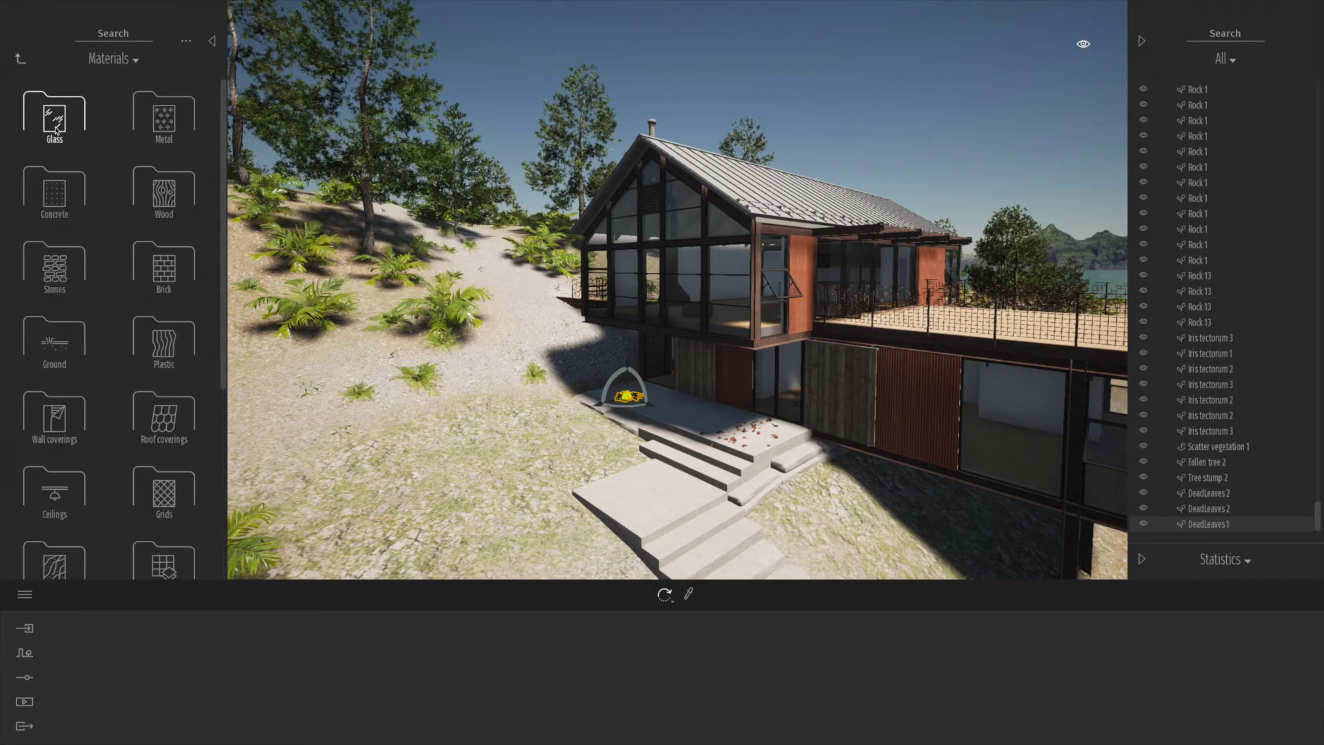
pyautogui.click(58, 365)
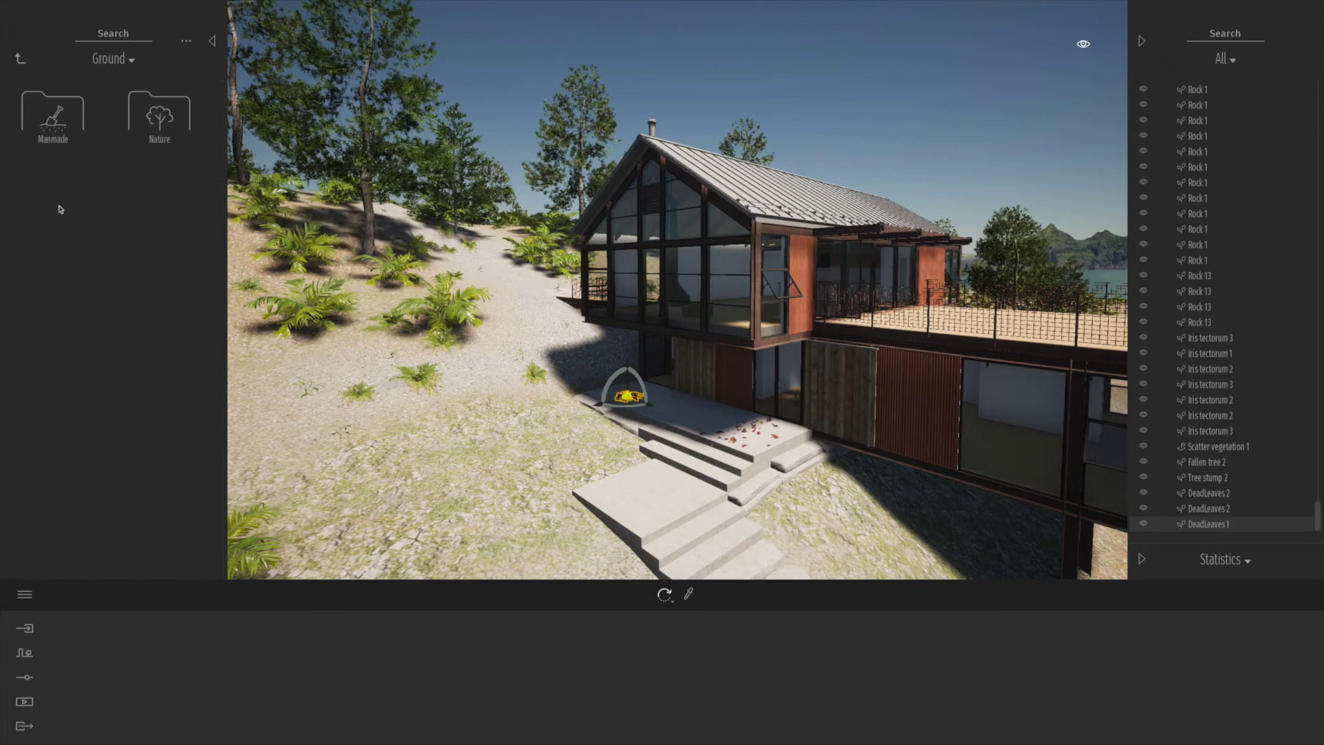
pyautogui.click(159, 118)
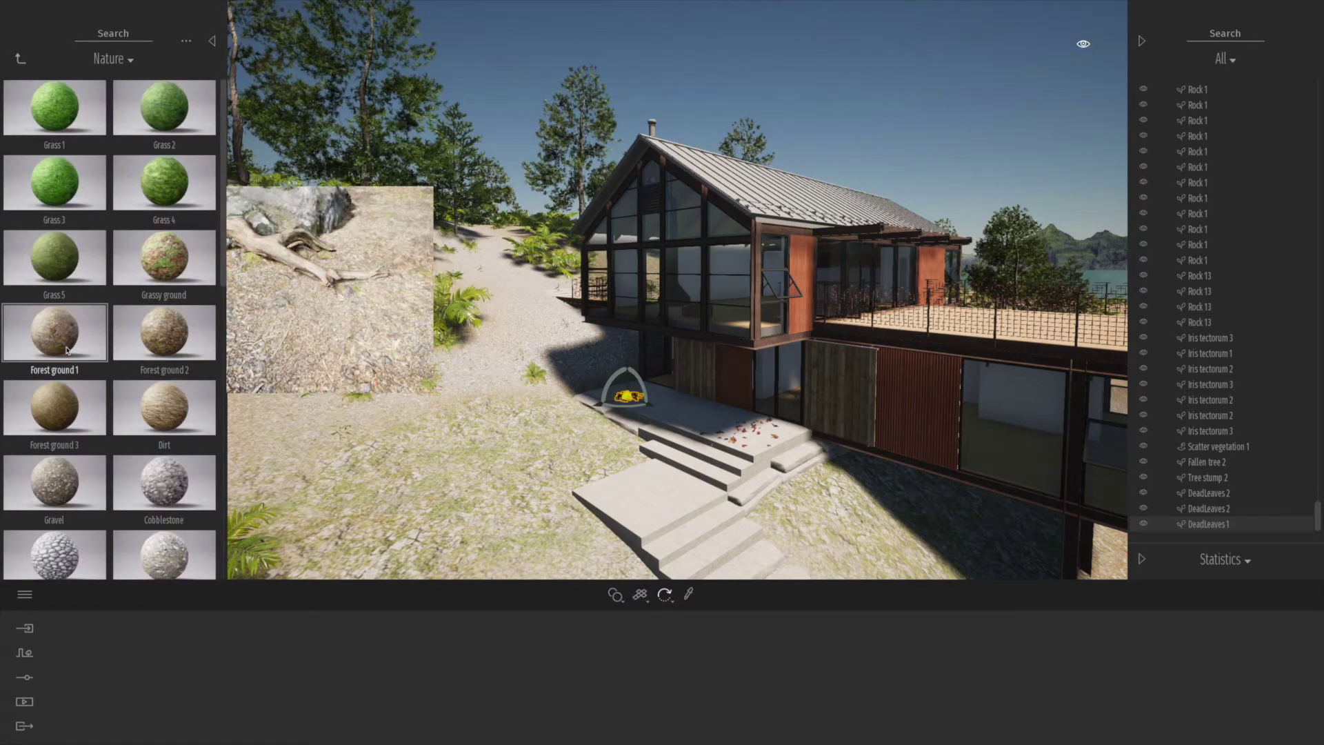
pyautogui.scroll(-6, 158, 318)
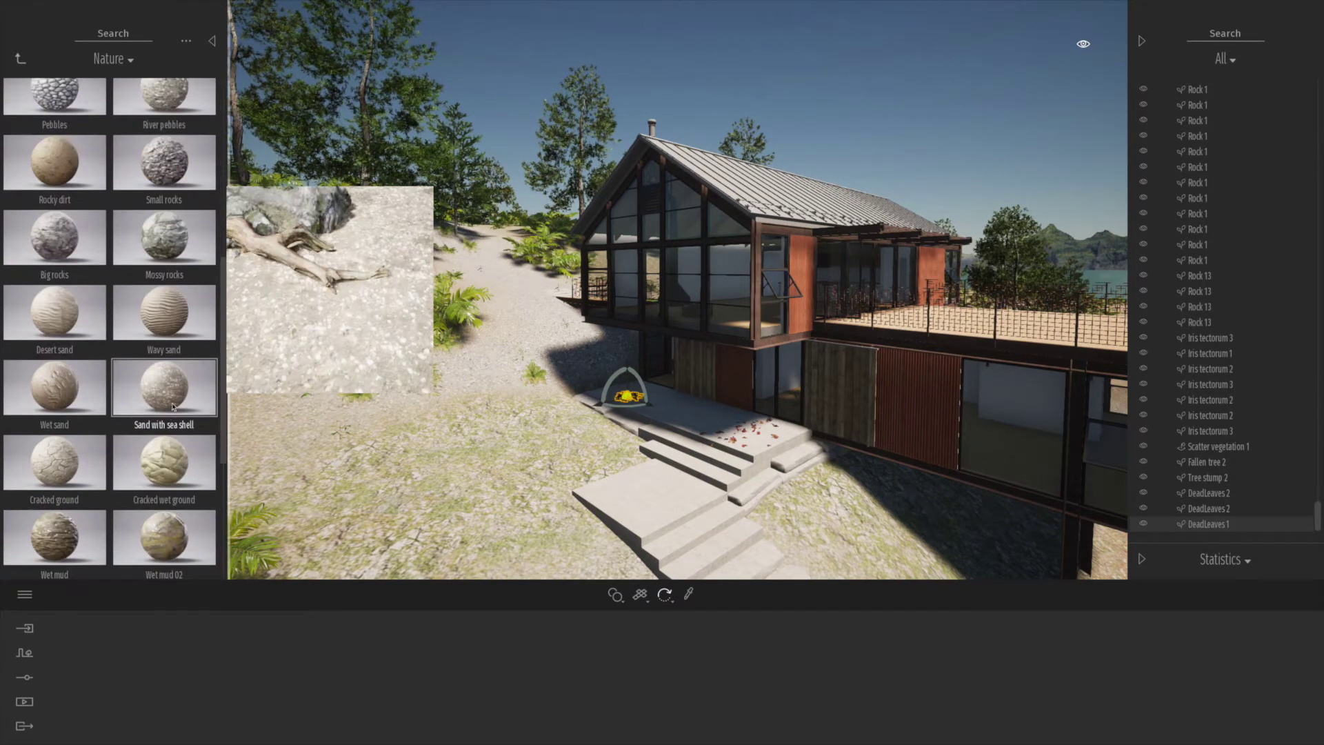
pyautogui.moveTo(159, 319); pyautogui.dragTo(349, 445)
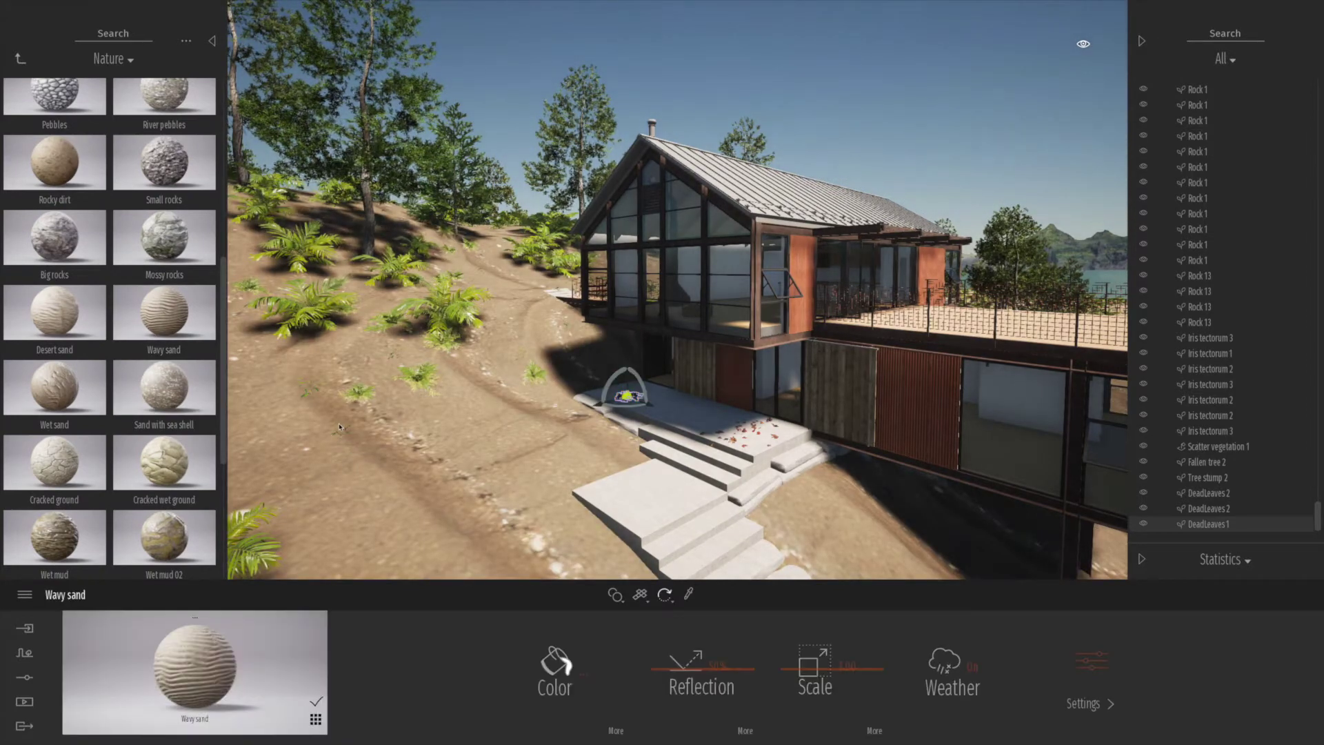
pyautogui.hotkey('ctrl', 'z')
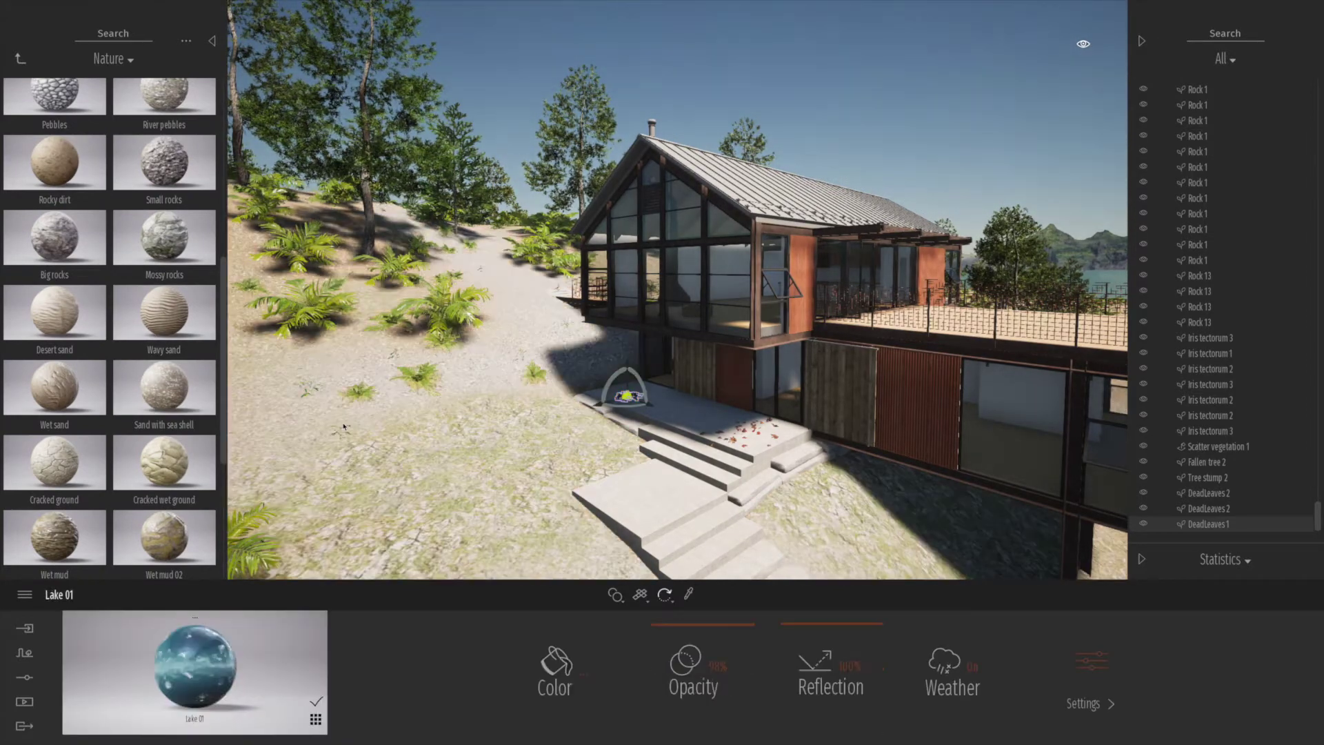
# Sample the terrain's own material, darken its color to a mid grey, and select the Relief terrain object
pyautogui.click(431, 468)
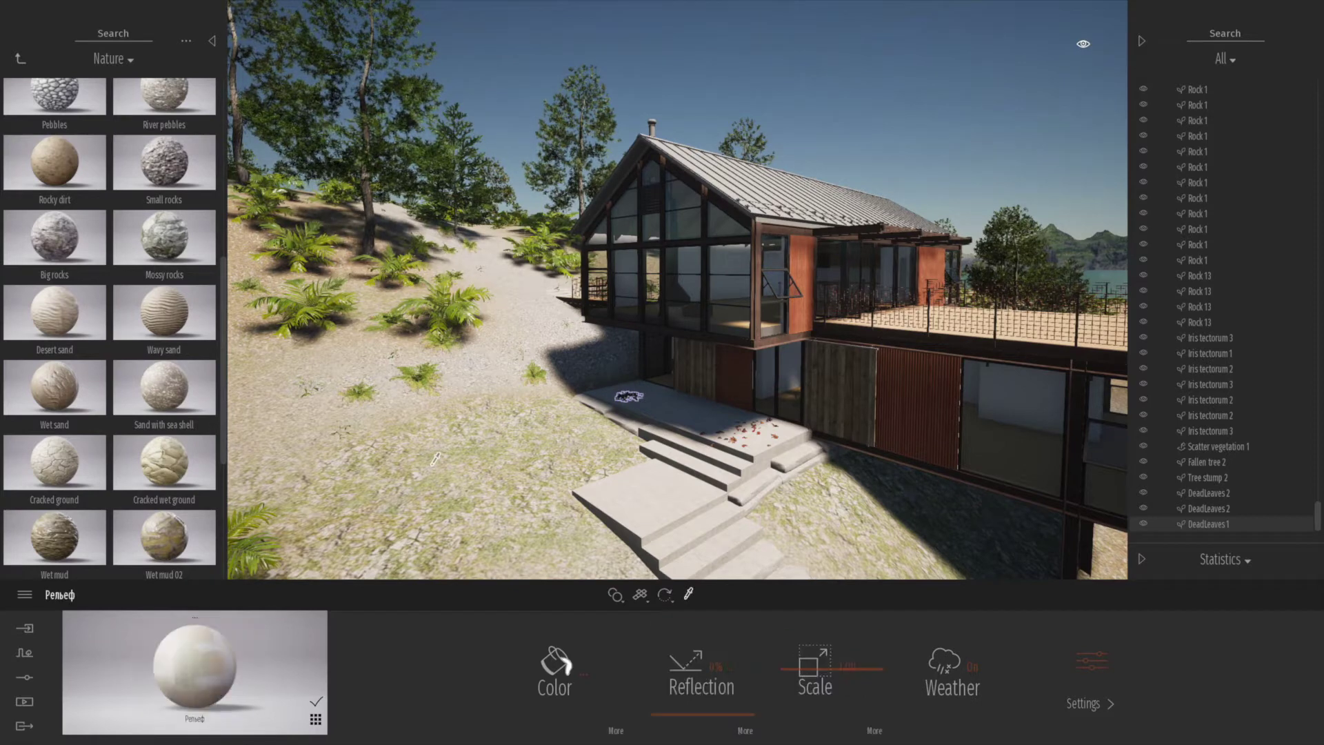
pyautogui.click(574, 677)
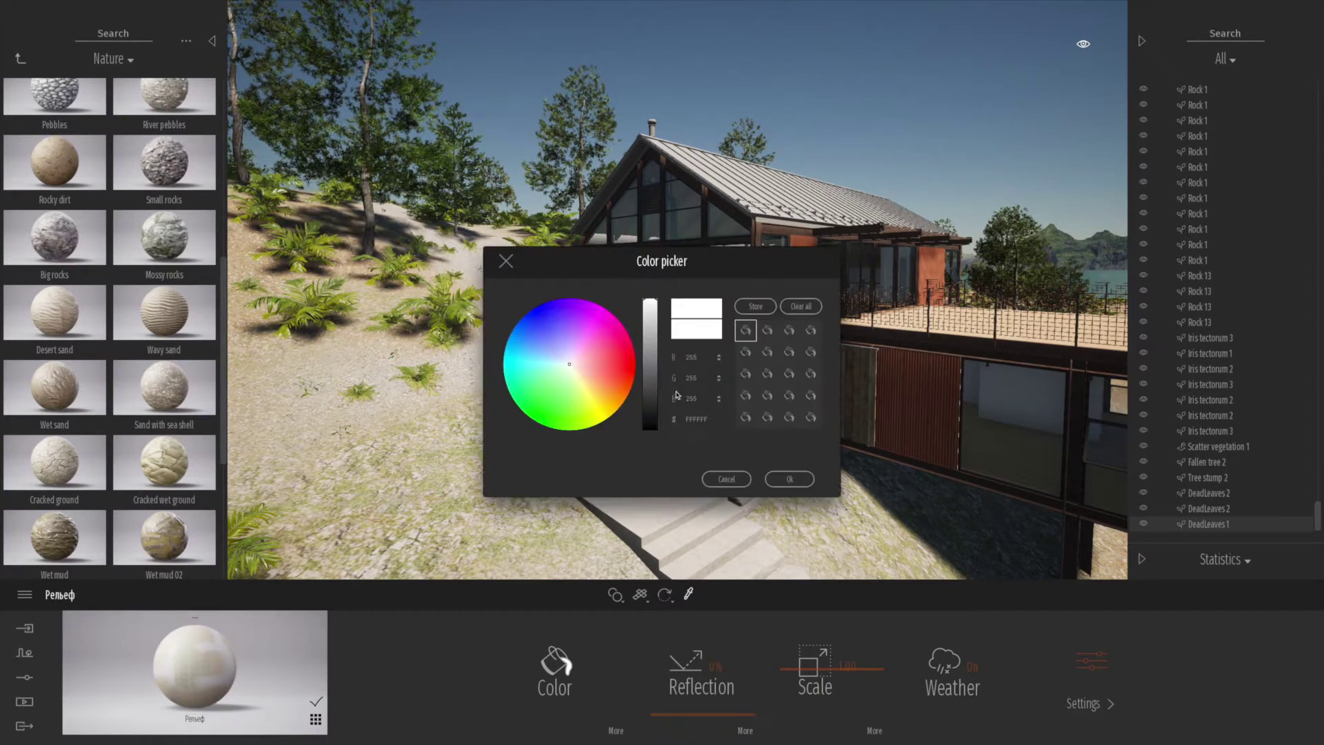
pyautogui.moveTo(692, 261); pyautogui.dragTo(967, 297)
pyautogui.moveTo(926, 338); pyautogui.dragTo(925, 385)
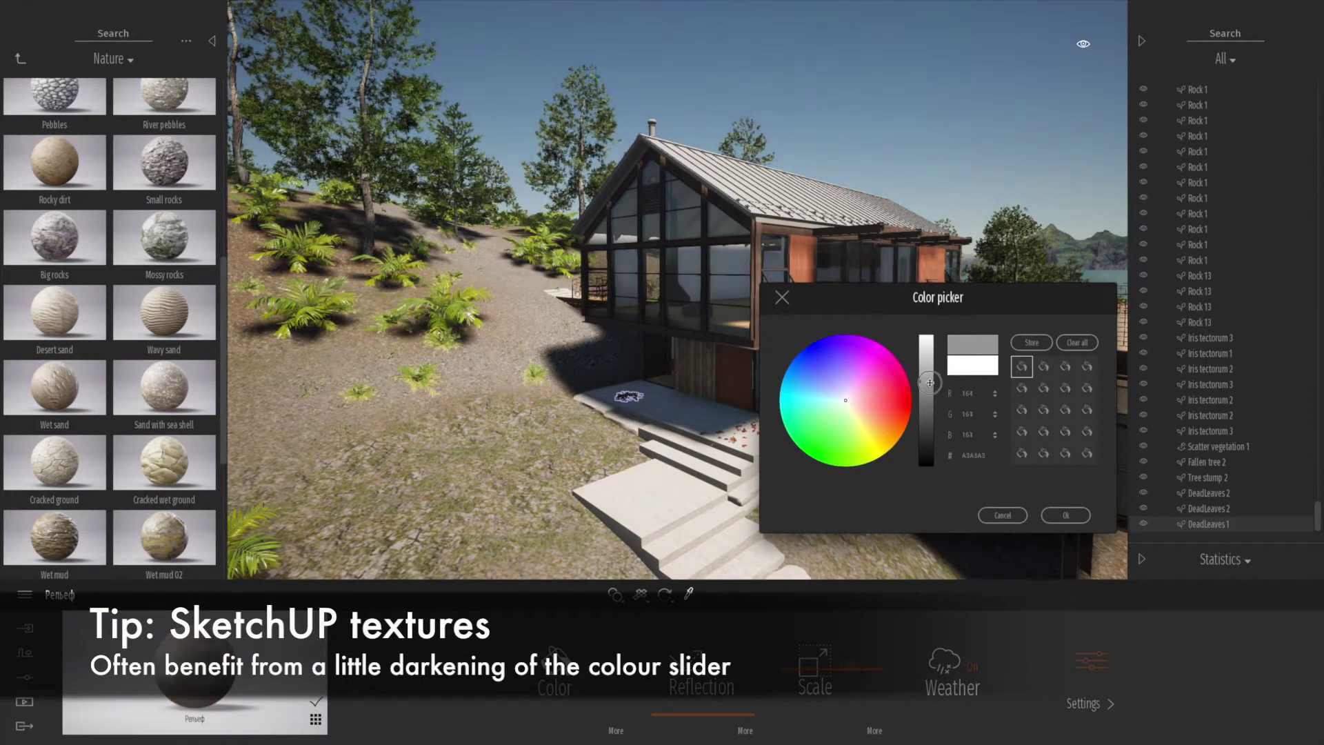
pyautogui.click(1065, 520)
pyautogui.click(551, 542)
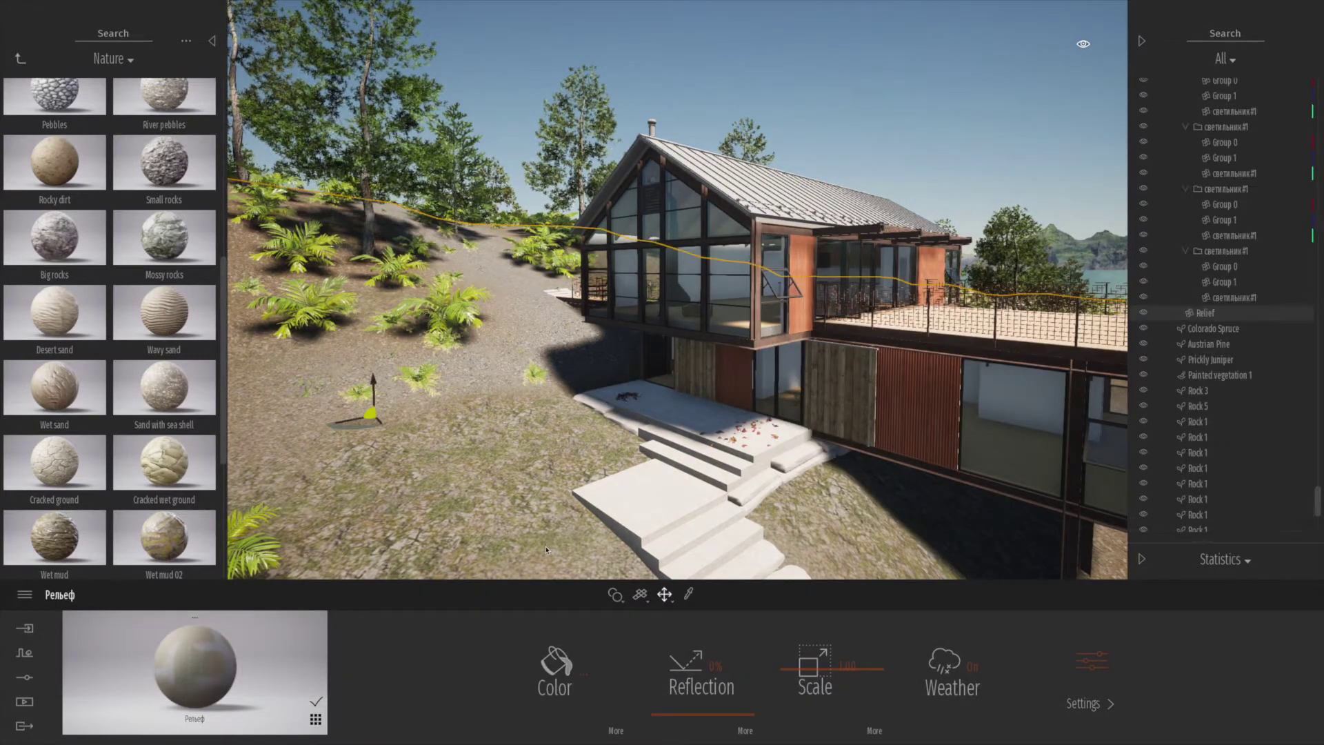
pyautogui.click(1142, 313)
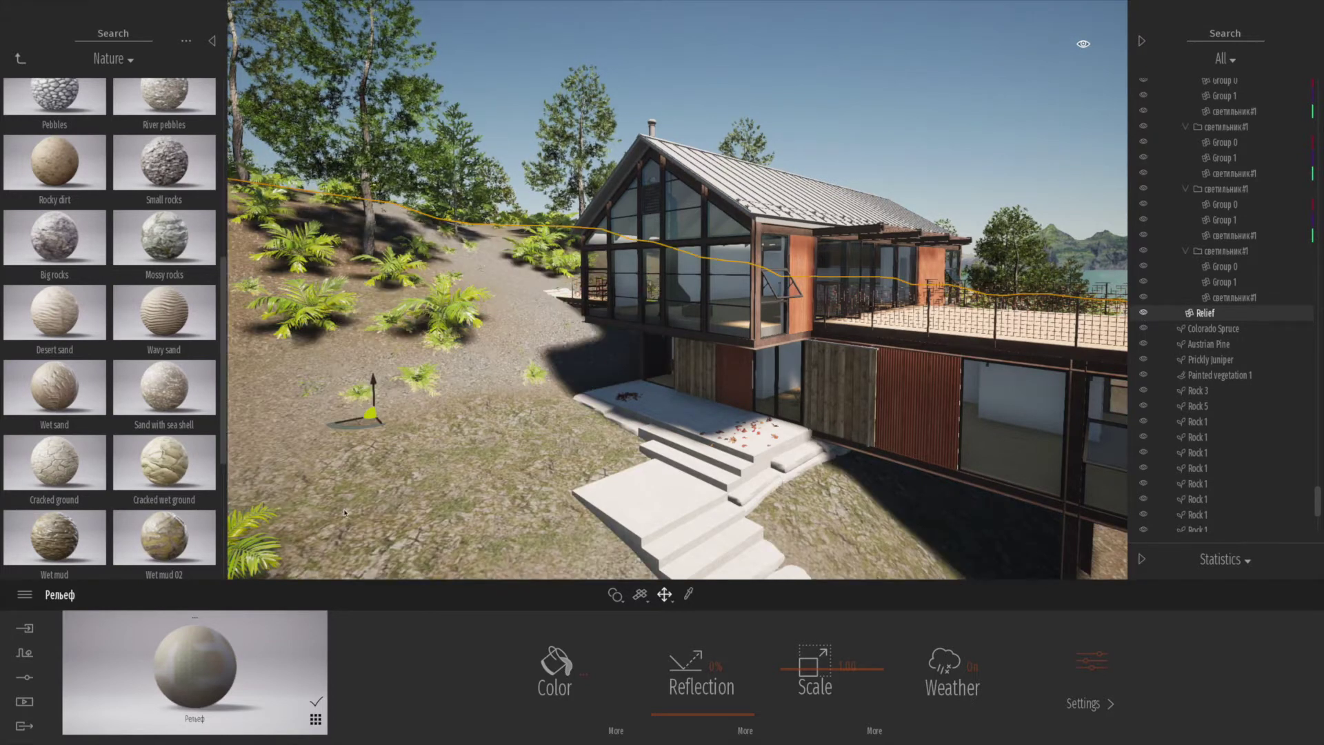
pyautogui.moveTo(50, 95)
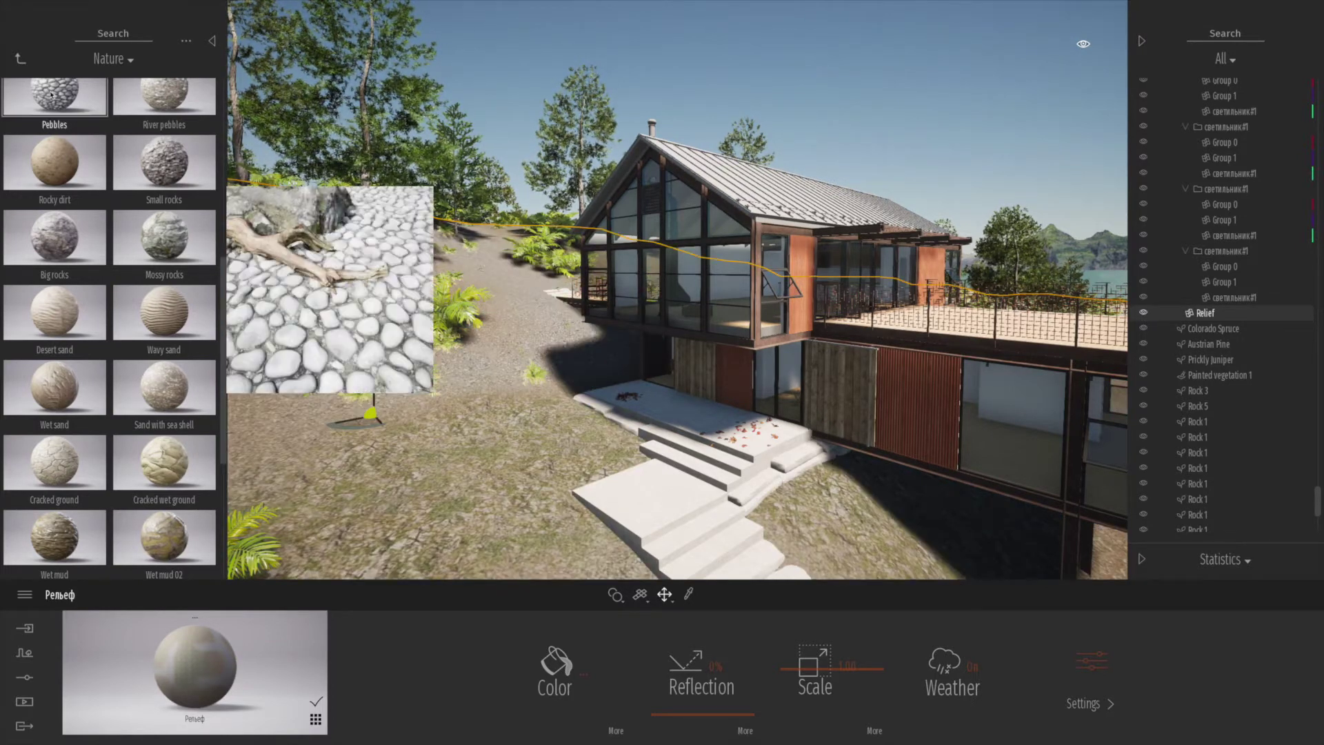
# Bring the view inside the upper floor, facing the kitchen below the mezzanine, with the library back at its main categories
pyautogui.click(18, 60)
pyautogui.click(19, 60)
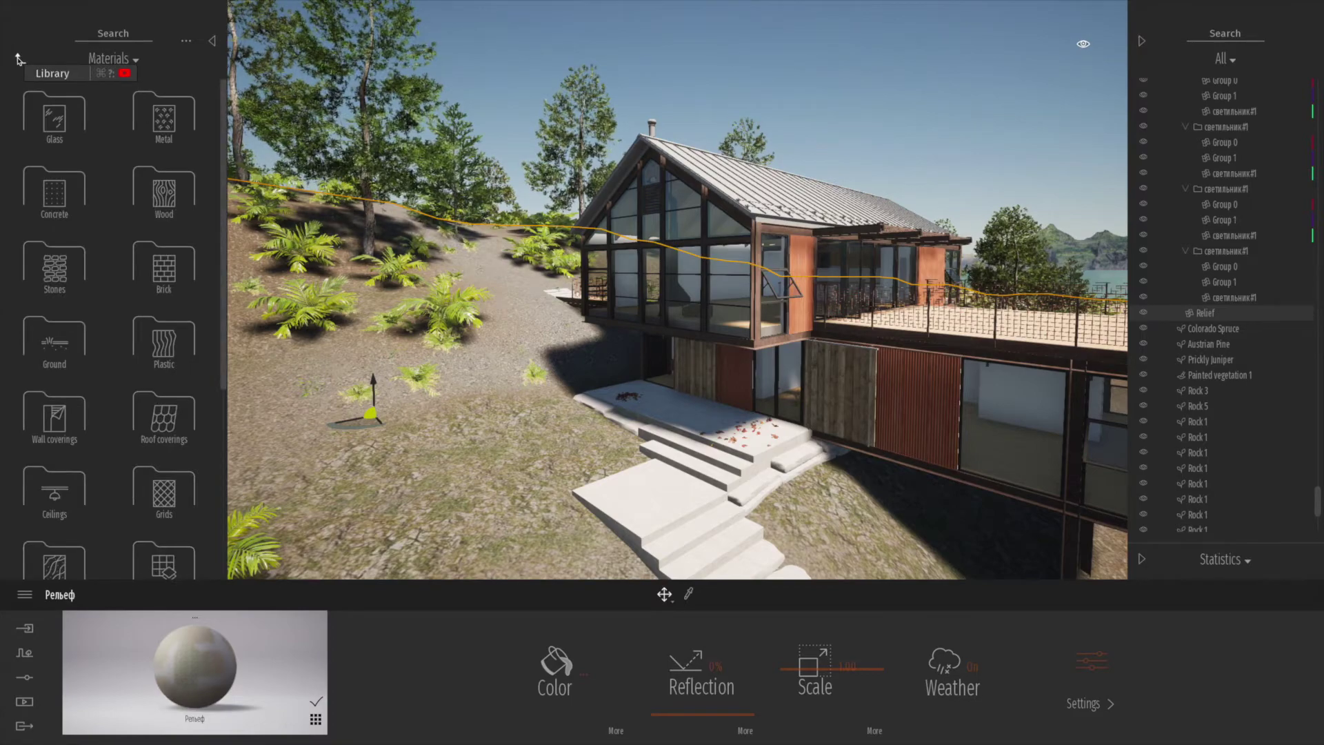
pyautogui.click(18, 60)
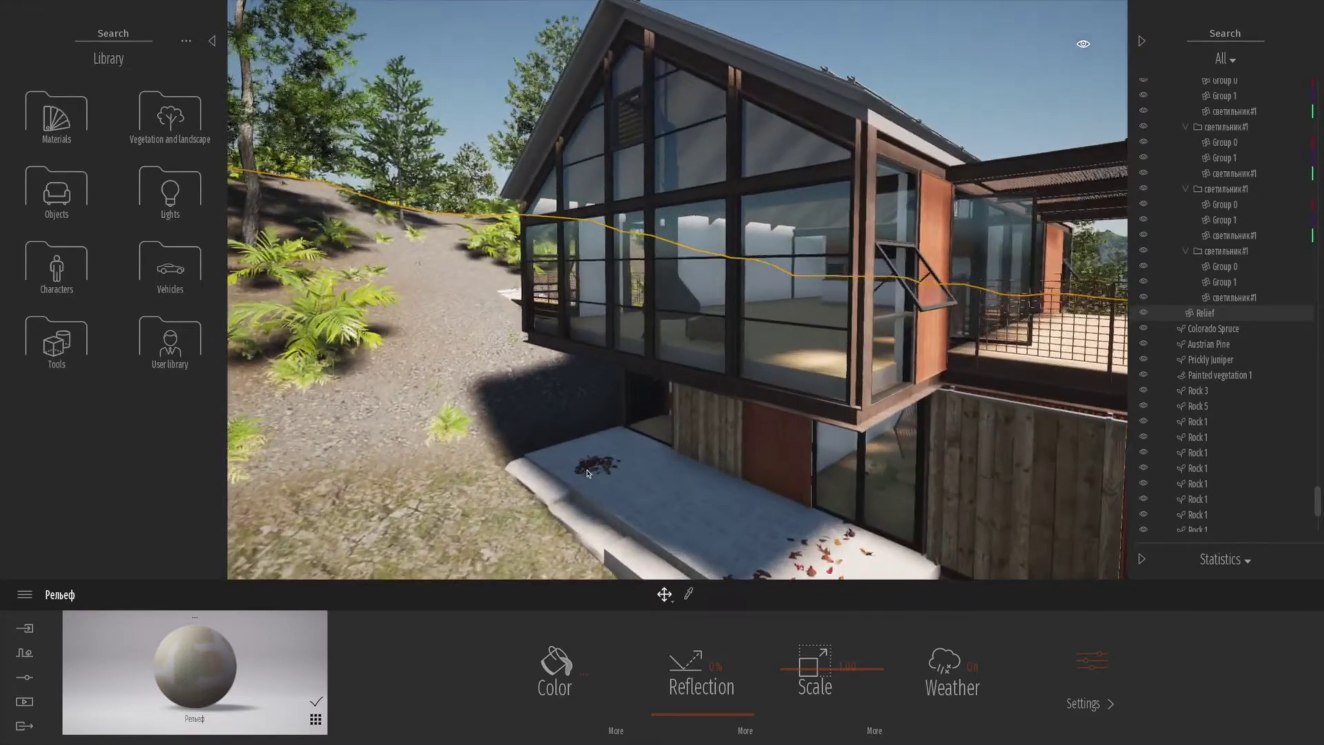
pyautogui.moveTo(588, 473); pyautogui.dragTo(715, 483, button='right')
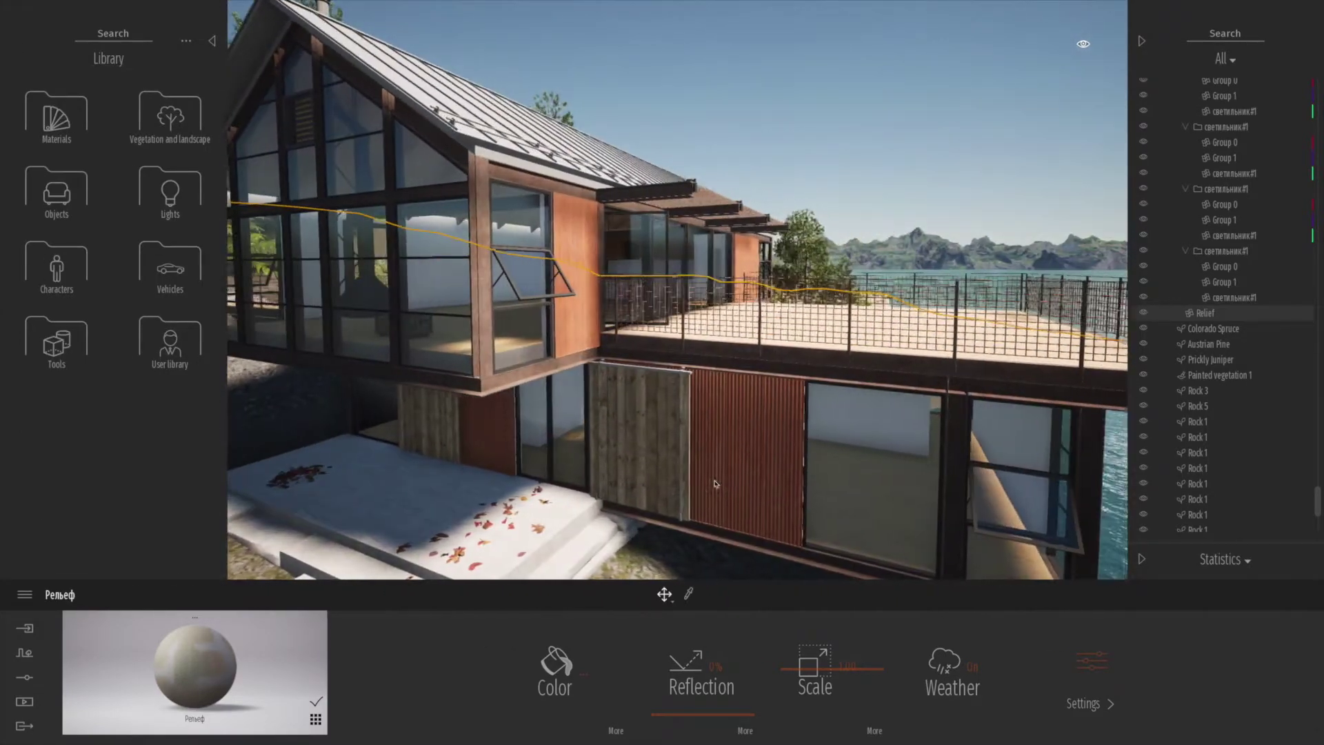
pyautogui.moveTo(715, 484); pyautogui.dragTo(836, 353, button='middle')
pyautogui.moveTo(615, 406); pyautogui.dragTo(615, 484, button='middle')
pyautogui.scroll(3, 615, 484)
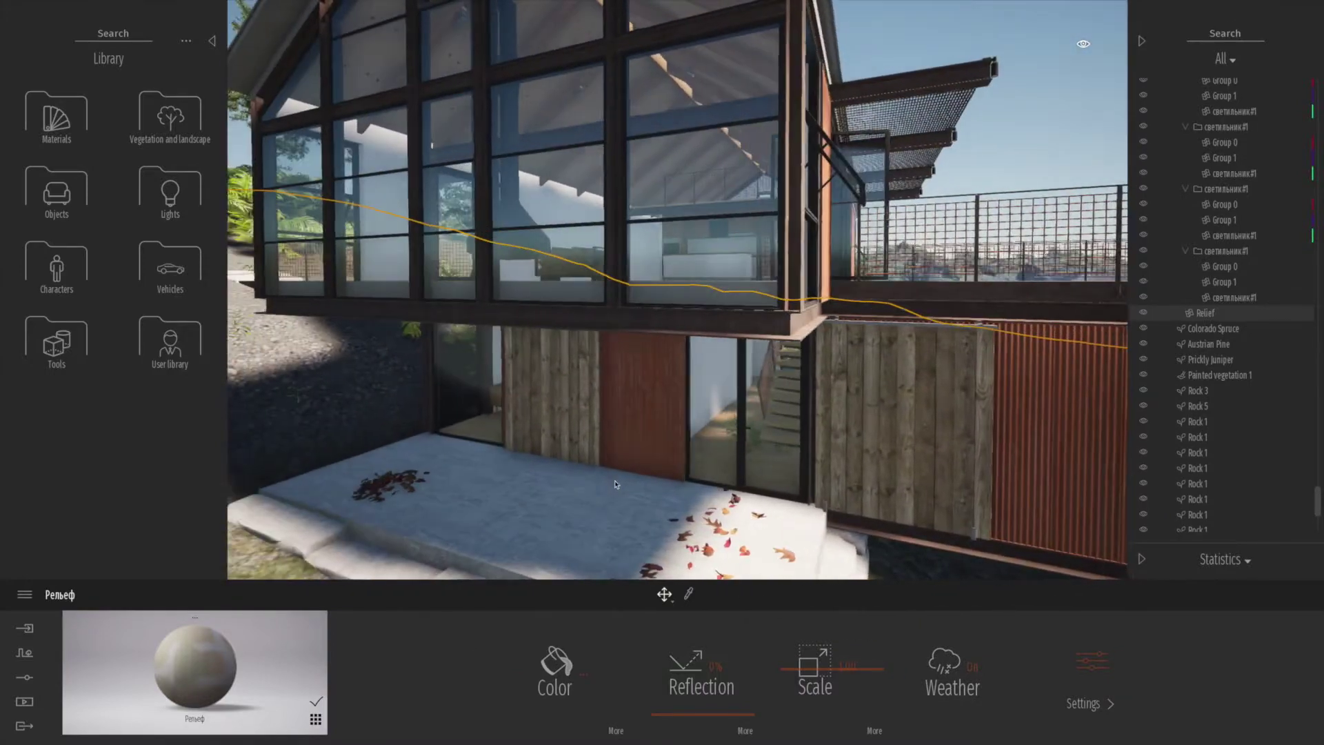
pyautogui.press('a')
pyautogui.press('e')
pyautogui.press('w')
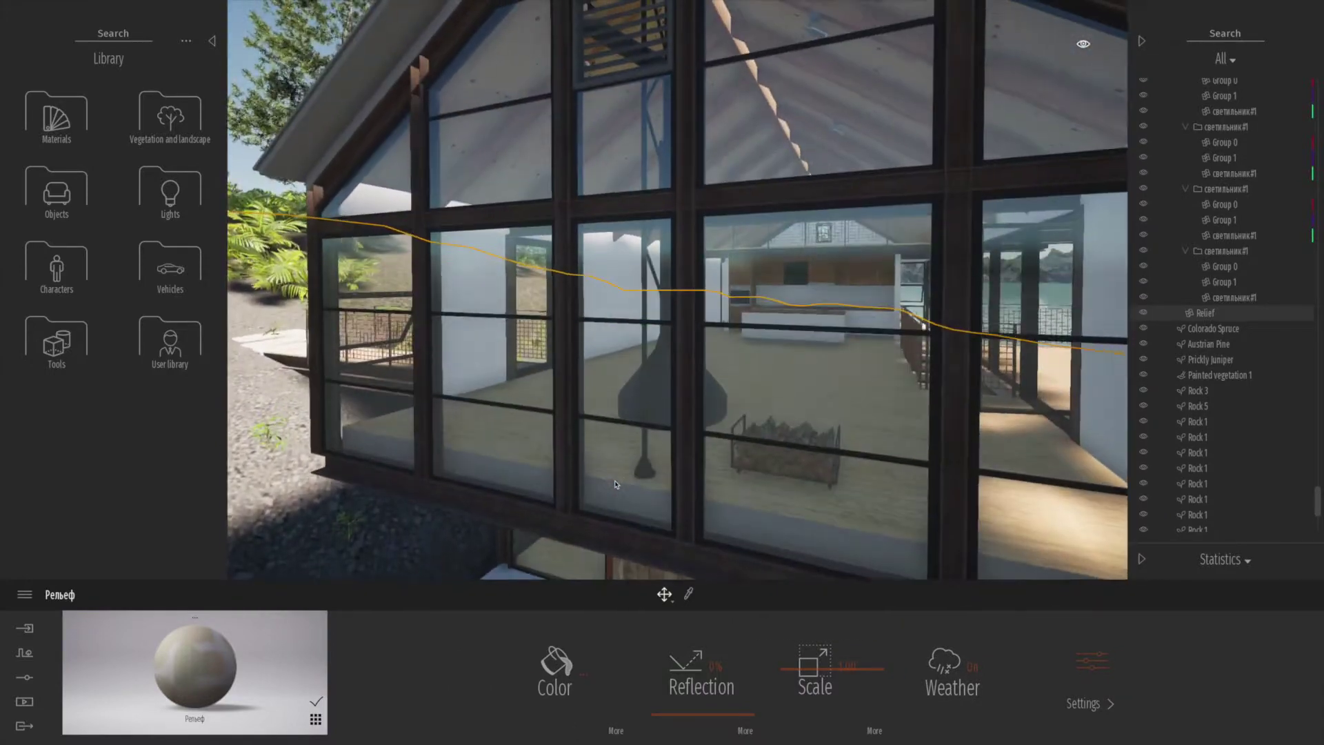
pyautogui.press('w')
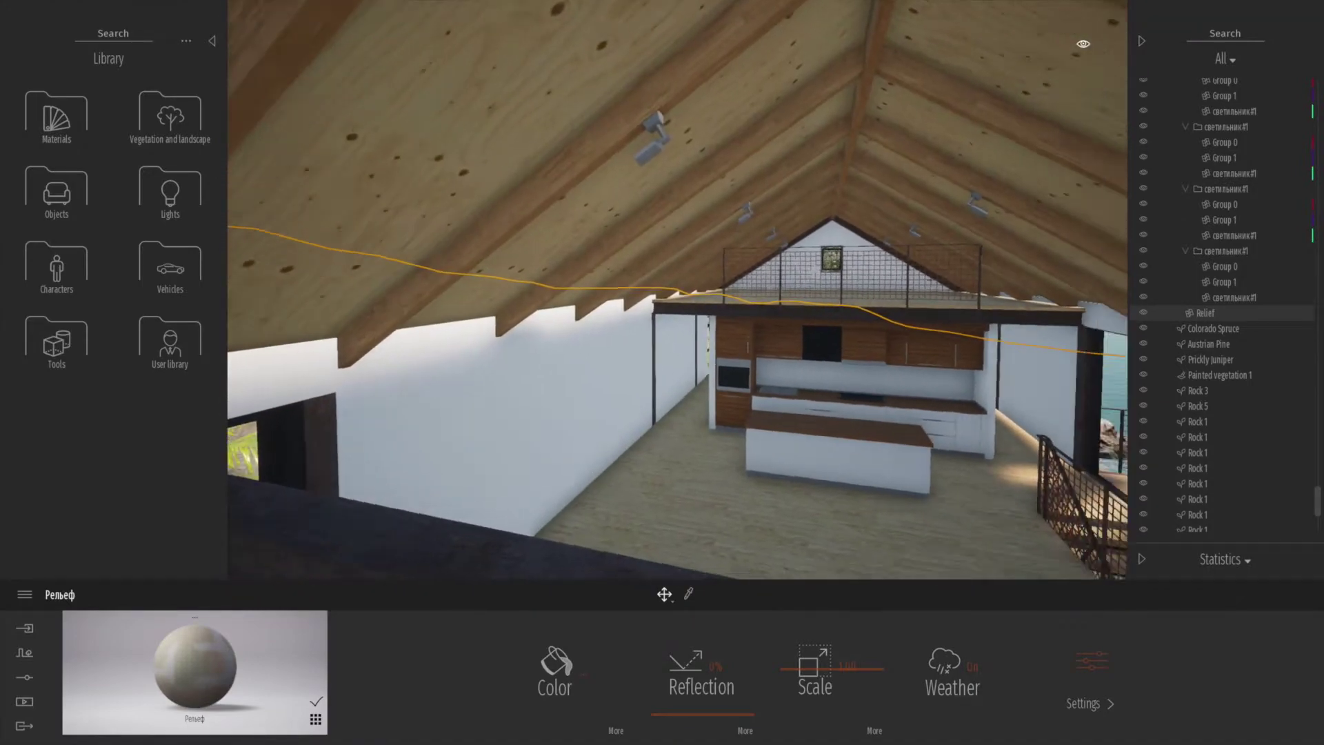
pyautogui.moveTo(615, 492); pyautogui.dragTo(711, 505, button='right')
pyautogui.press('w')
pyautogui.press('q')
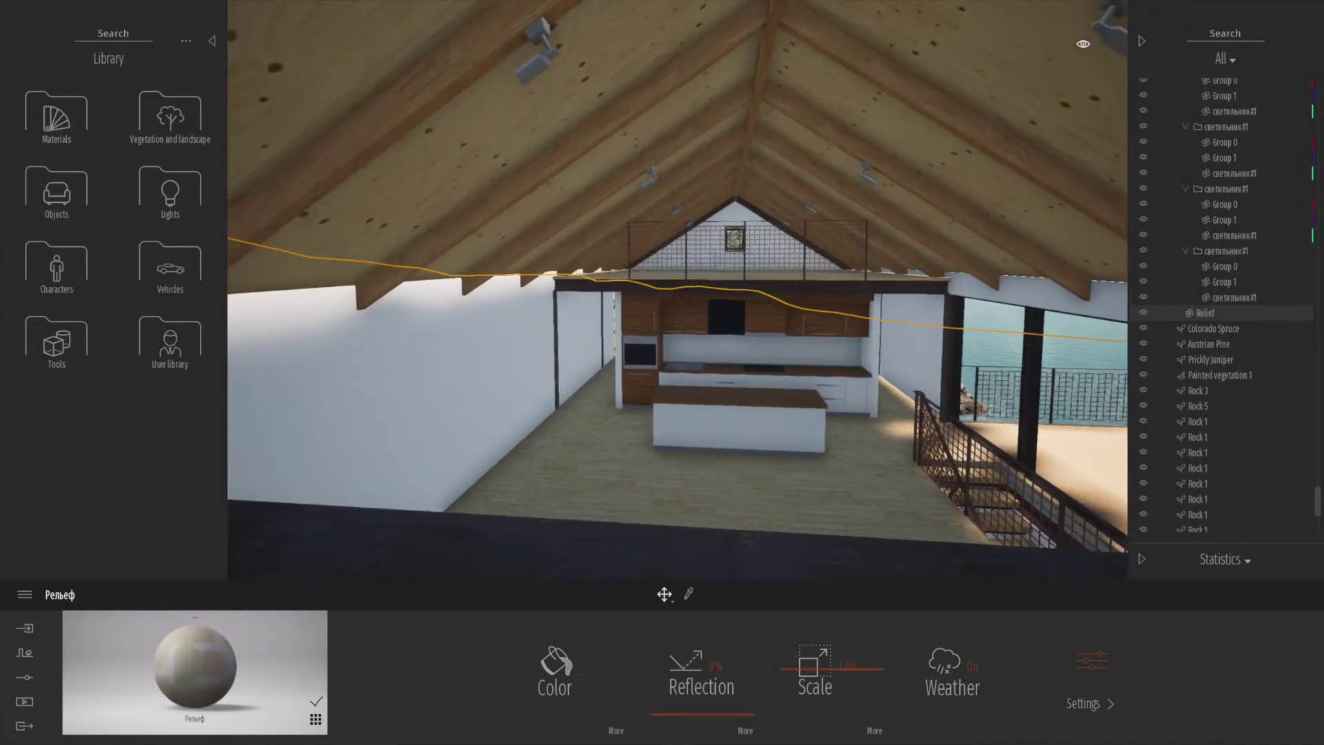
pyautogui.press('w')
pyautogui.press('w')
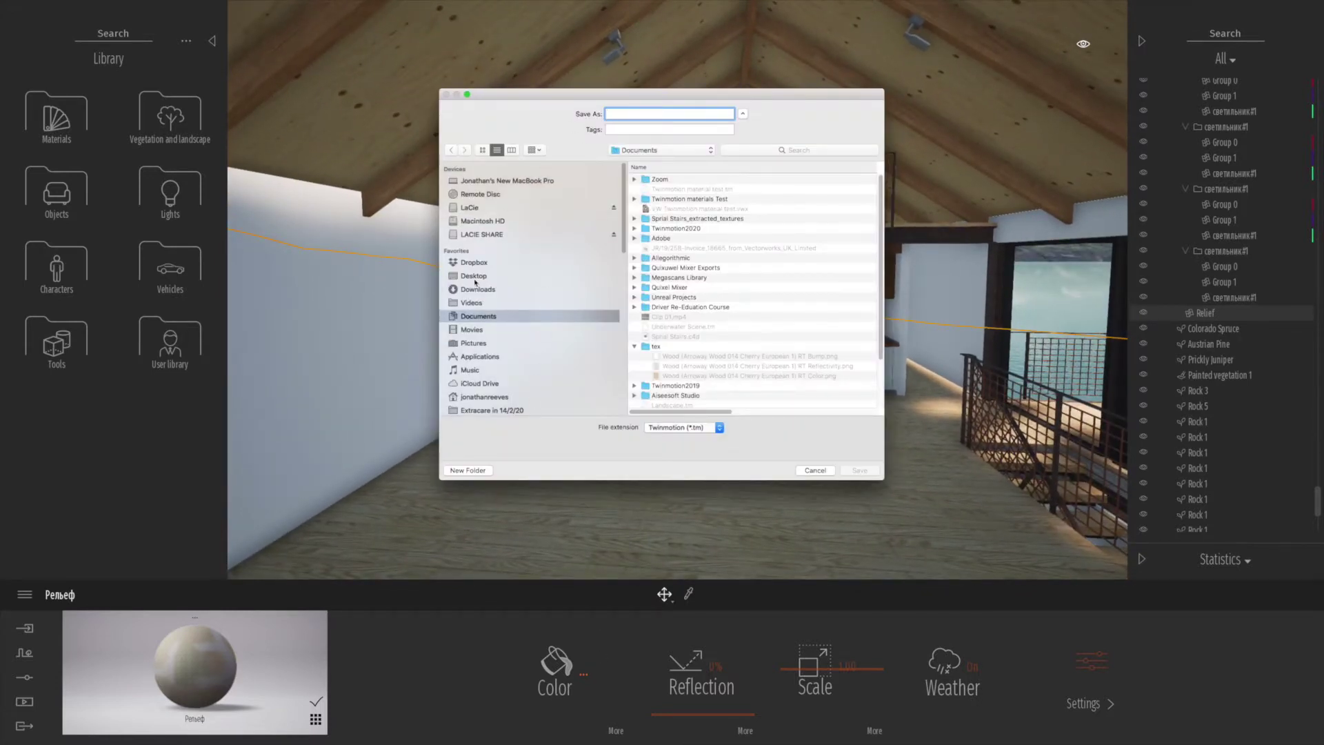
# Save the project as a Twinmotion file on the Desktop
pyautogui.click(473, 276)
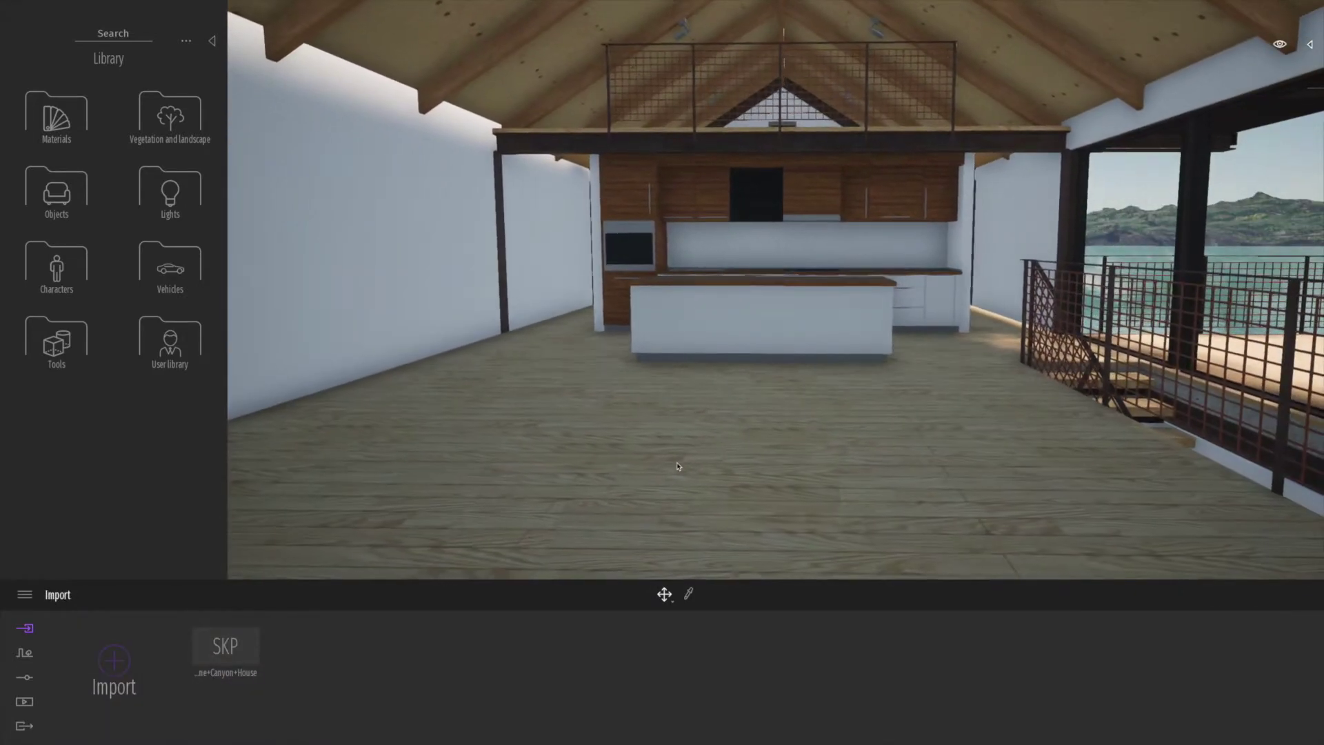
# Replace the glazing beside the lakeside deck with Clear glass and adjust its opacity and metallicness
pyautogui.click(57, 118)
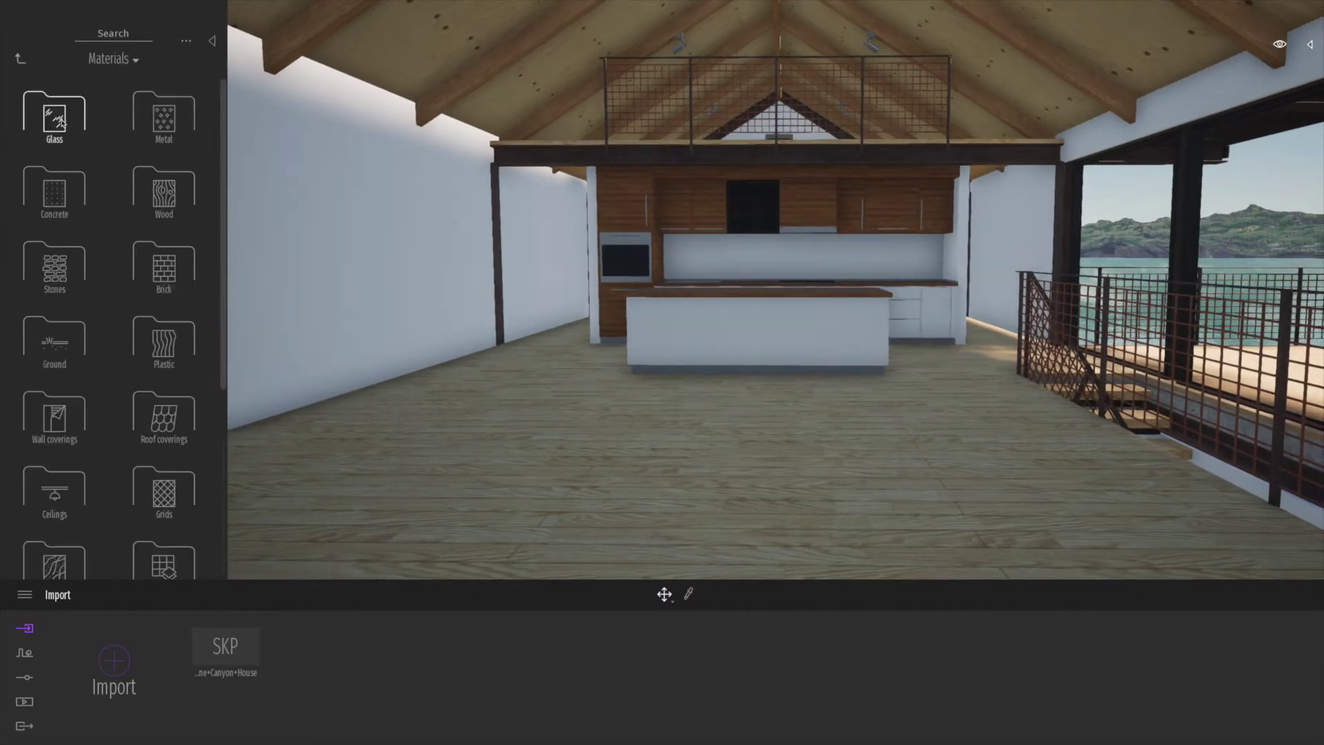
pyautogui.click(58, 122)
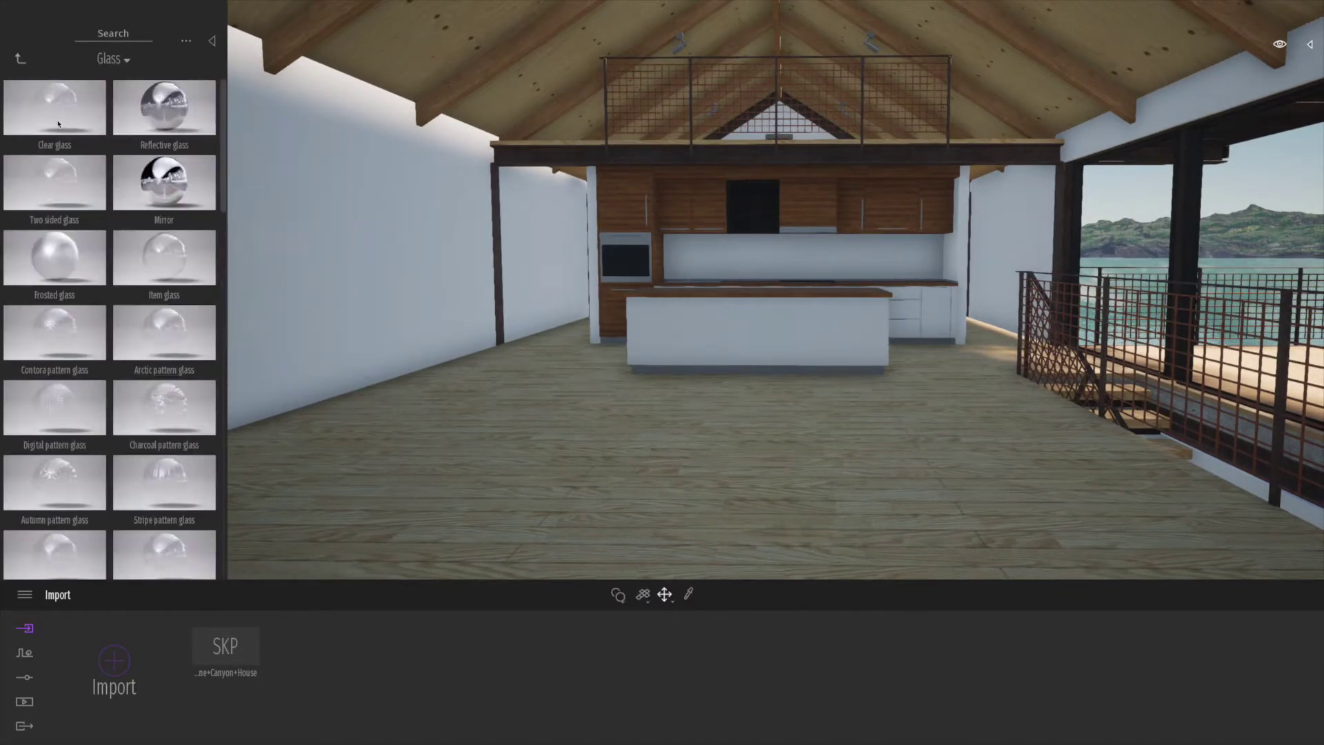
pyautogui.click(1141, 226)
pyautogui.moveTo(682, 703)
pyautogui.mouseDown()
pyautogui.moveTo(686, 663)
pyautogui.moveTo(687, 684)
pyautogui.mouseUp()
pyautogui.moveTo(793, 625); pyautogui.dragTo(797, 630)
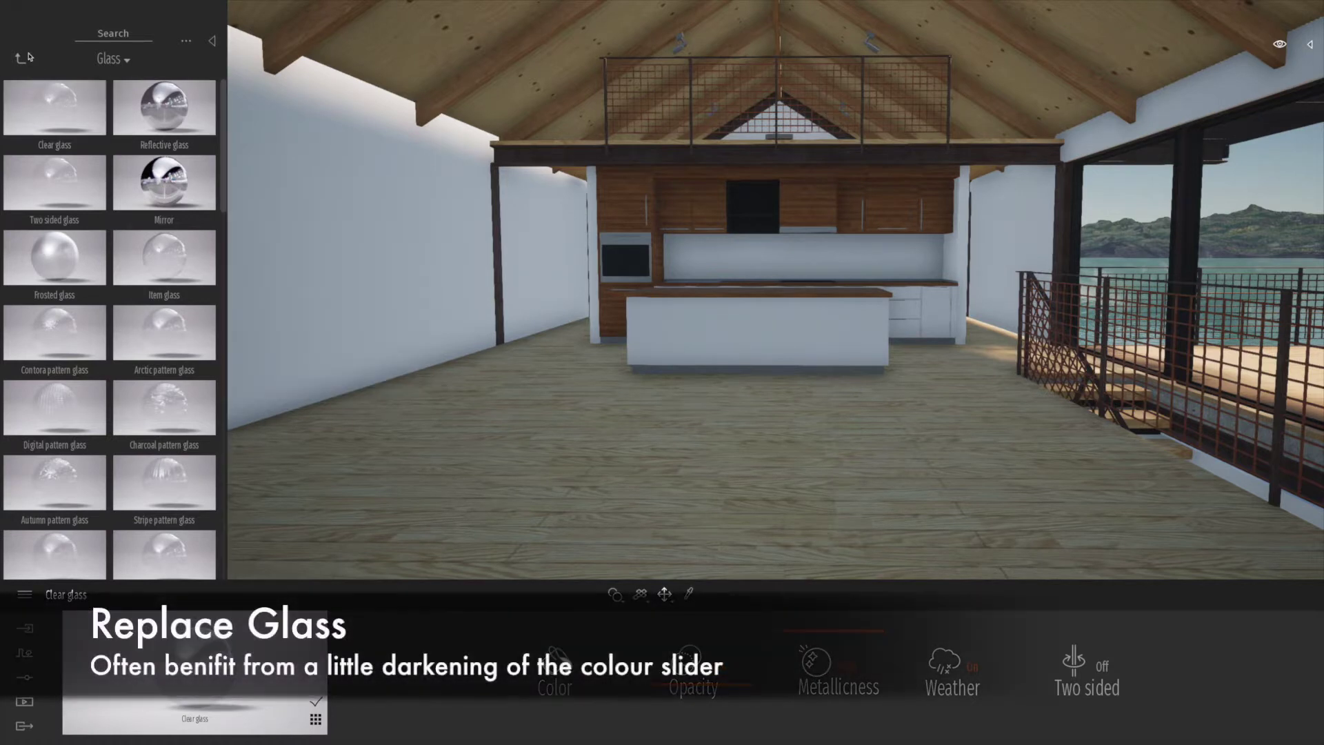
# Apply the Chestnut 02 C wood to the interior floor with a texture scale of 0.67 and a rotation of 90°
pyautogui.click(20, 59)
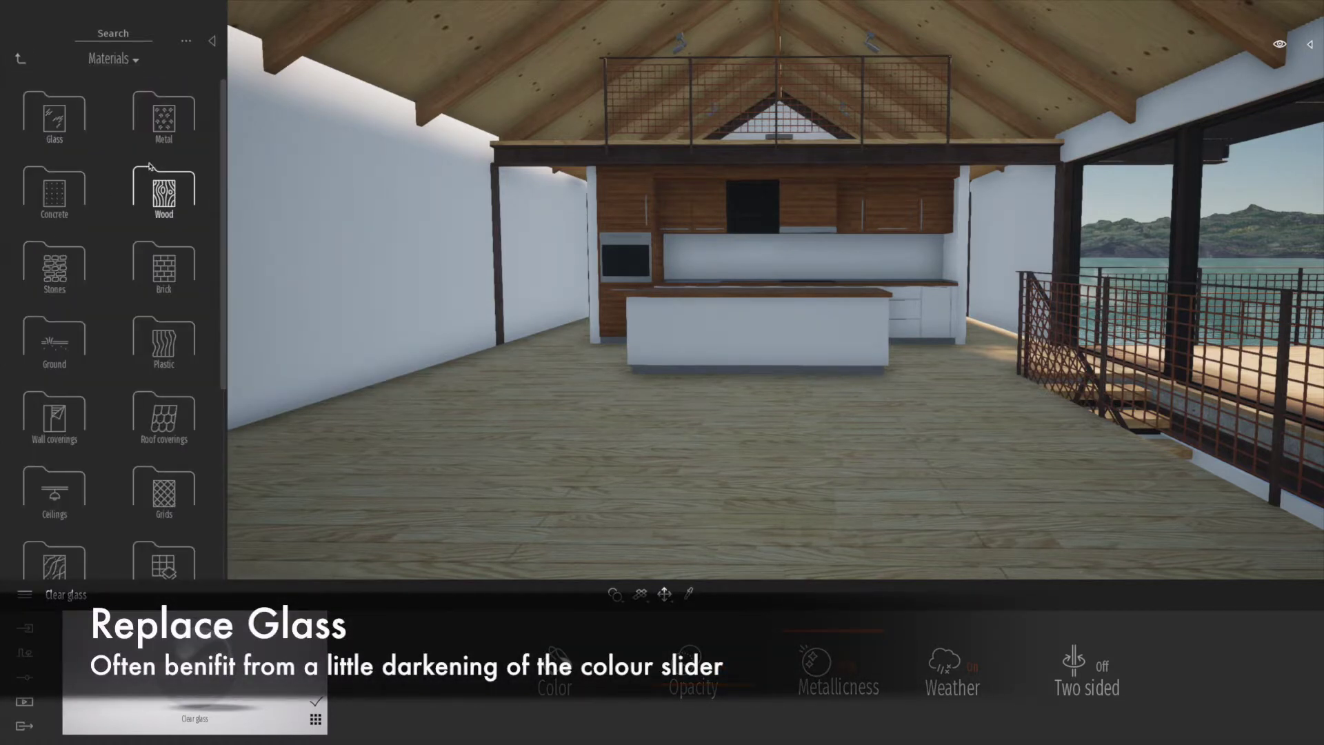
pyautogui.click(176, 198)
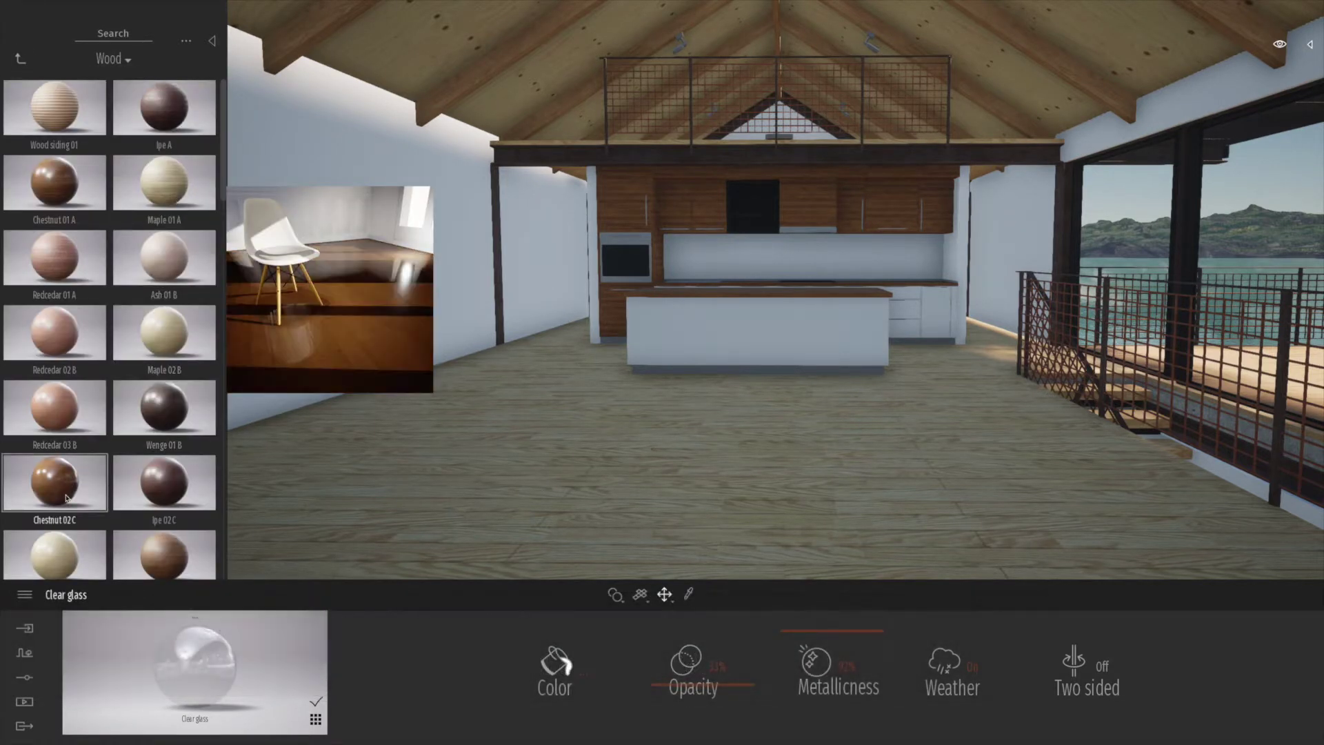
pyautogui.moveTo(59, 491); pyautogui.dragTo(570, 449)
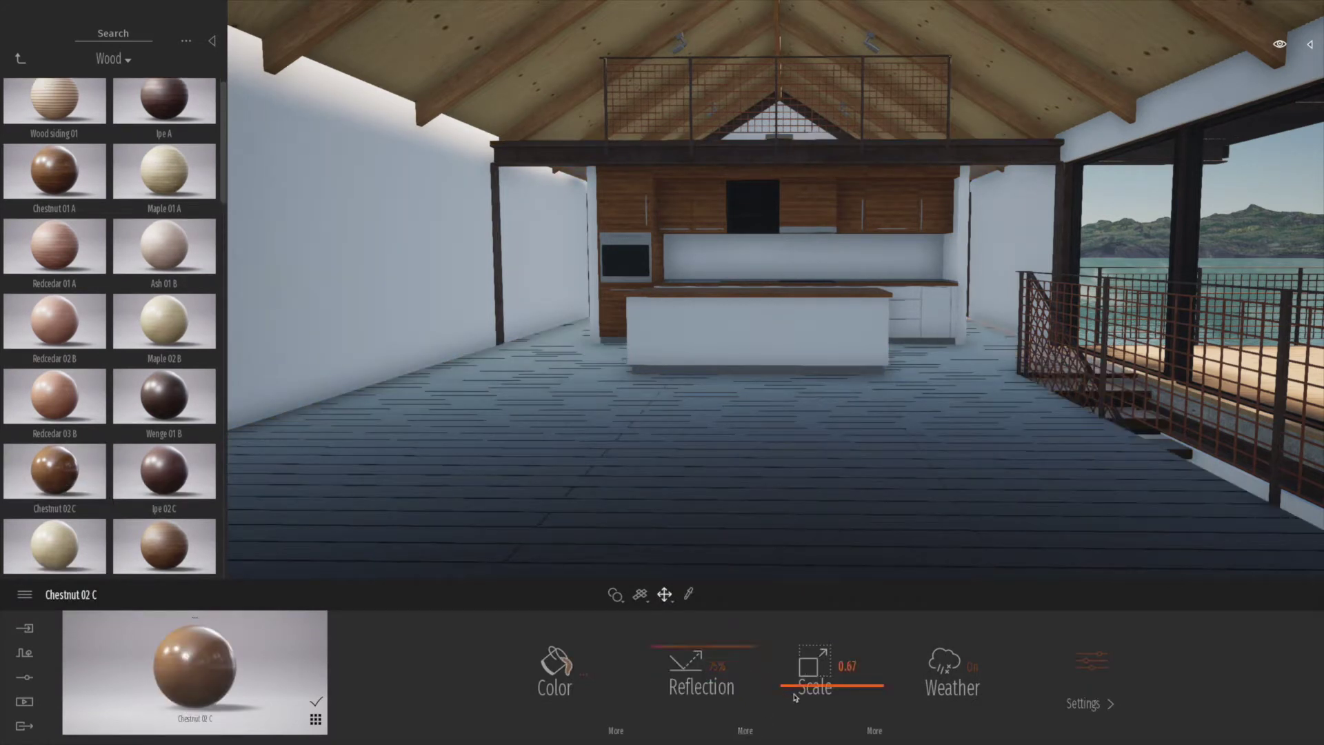
pyautogui.click(877, 730)
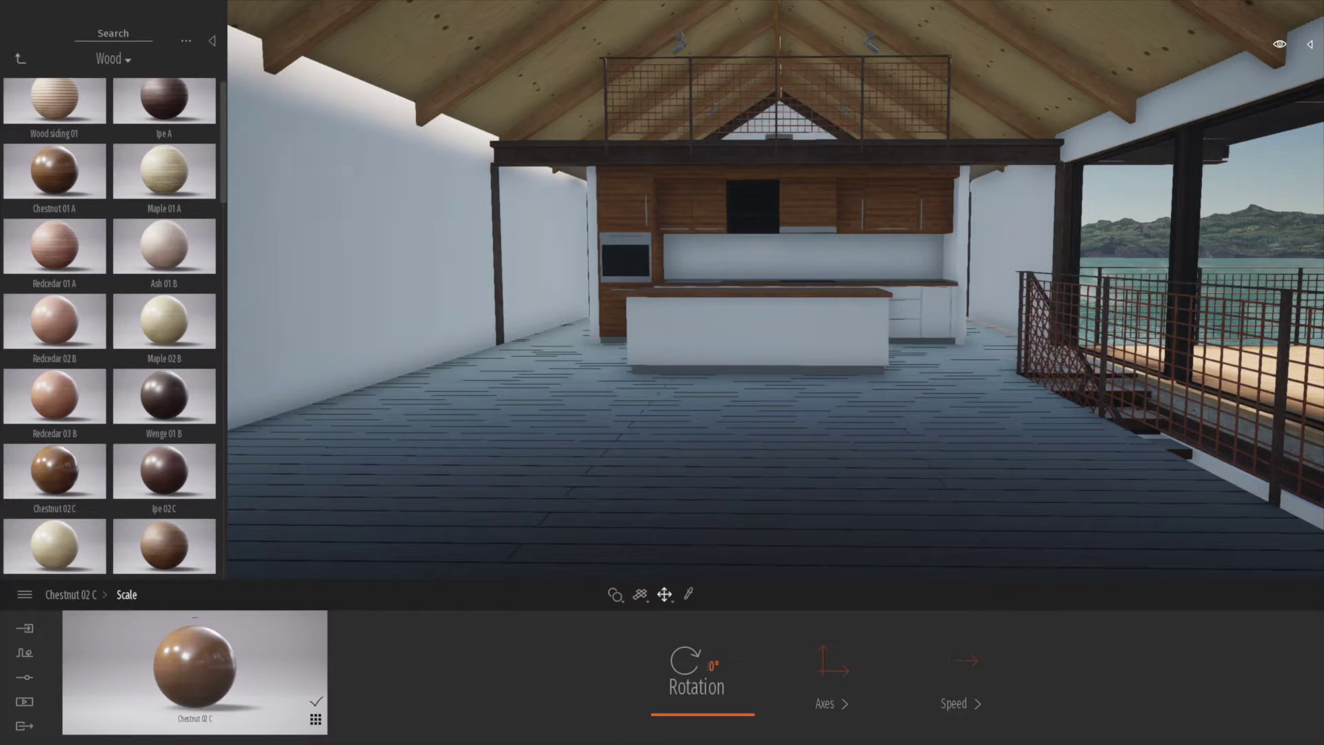
pyautogui.press('Return')
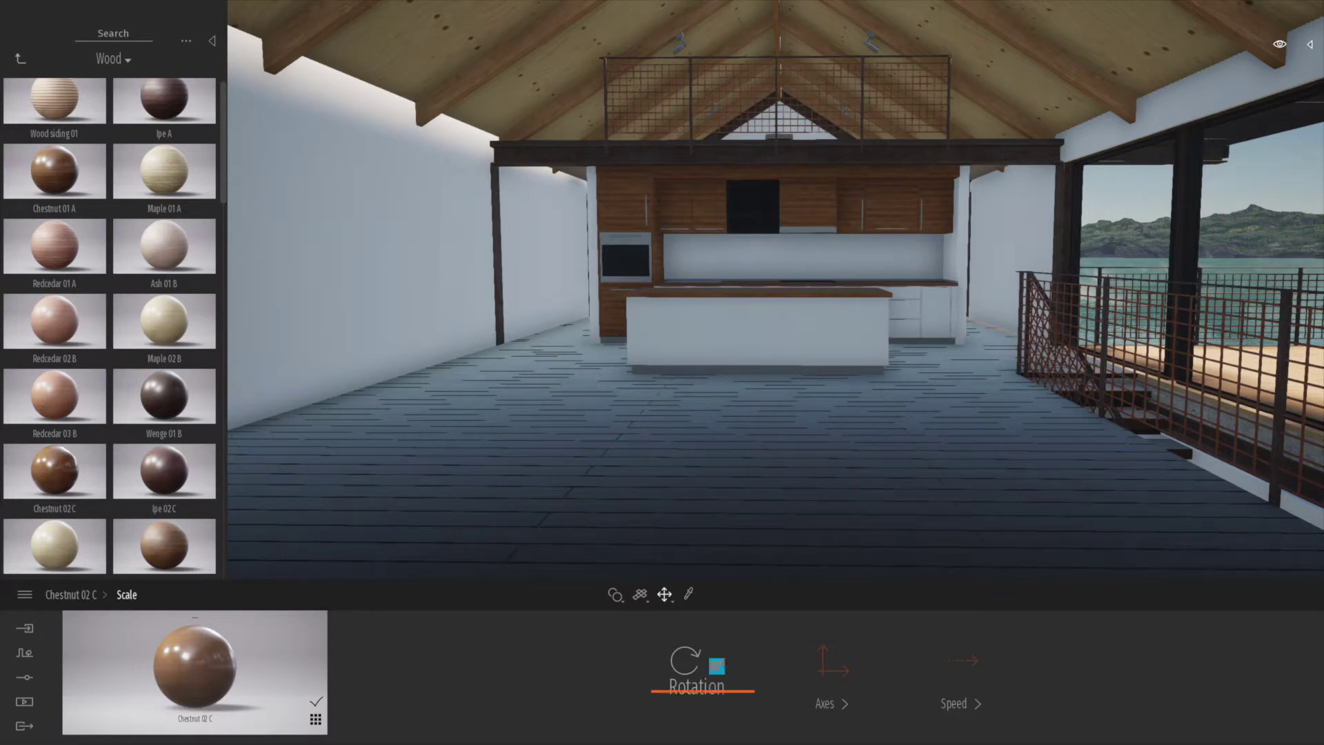
# Place a row of seven IES 05 lights along the kitchen wall beneath the upper cabinets
pyautogui.click(19, 60)
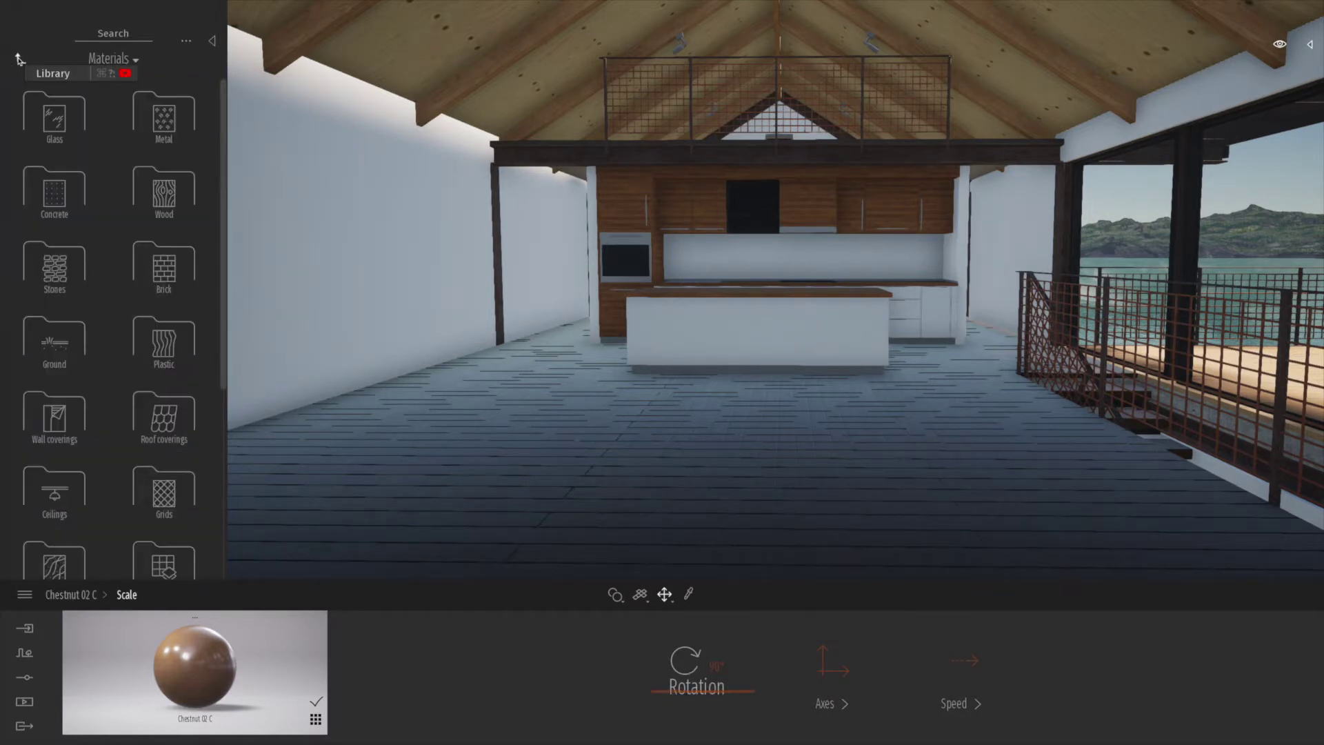
pyautogui.click(20, 59)
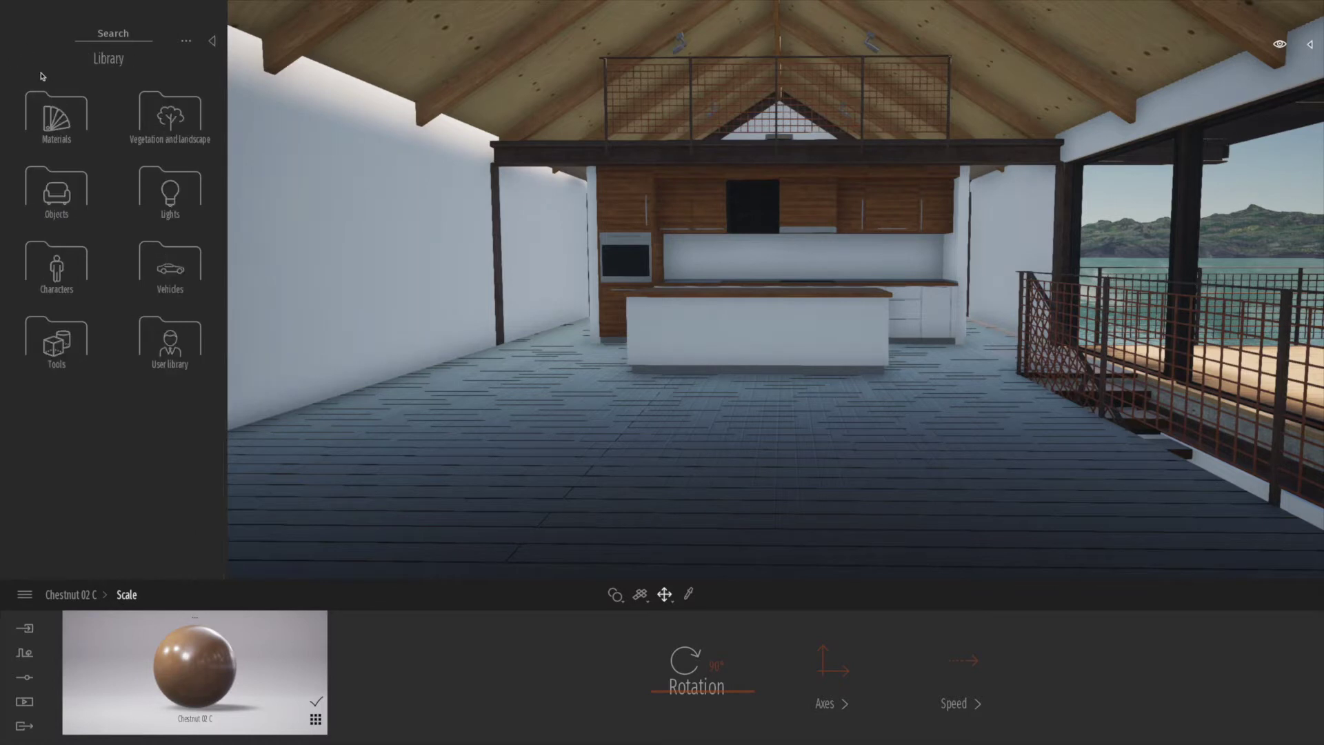
pyautogui.click(170, 193)
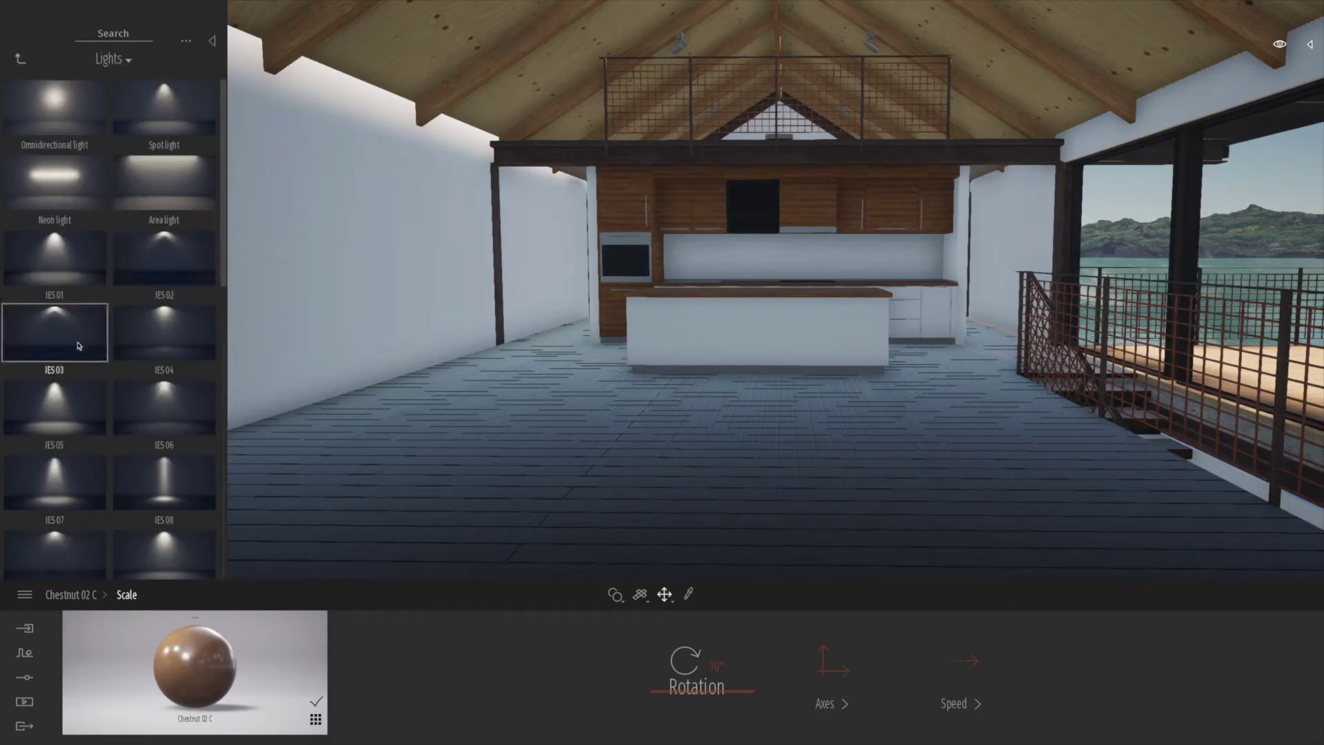
pyautogui.moveTo(55, 407); pyautogui.dragTo(692, 240)
pyautogui.click(728, 238)
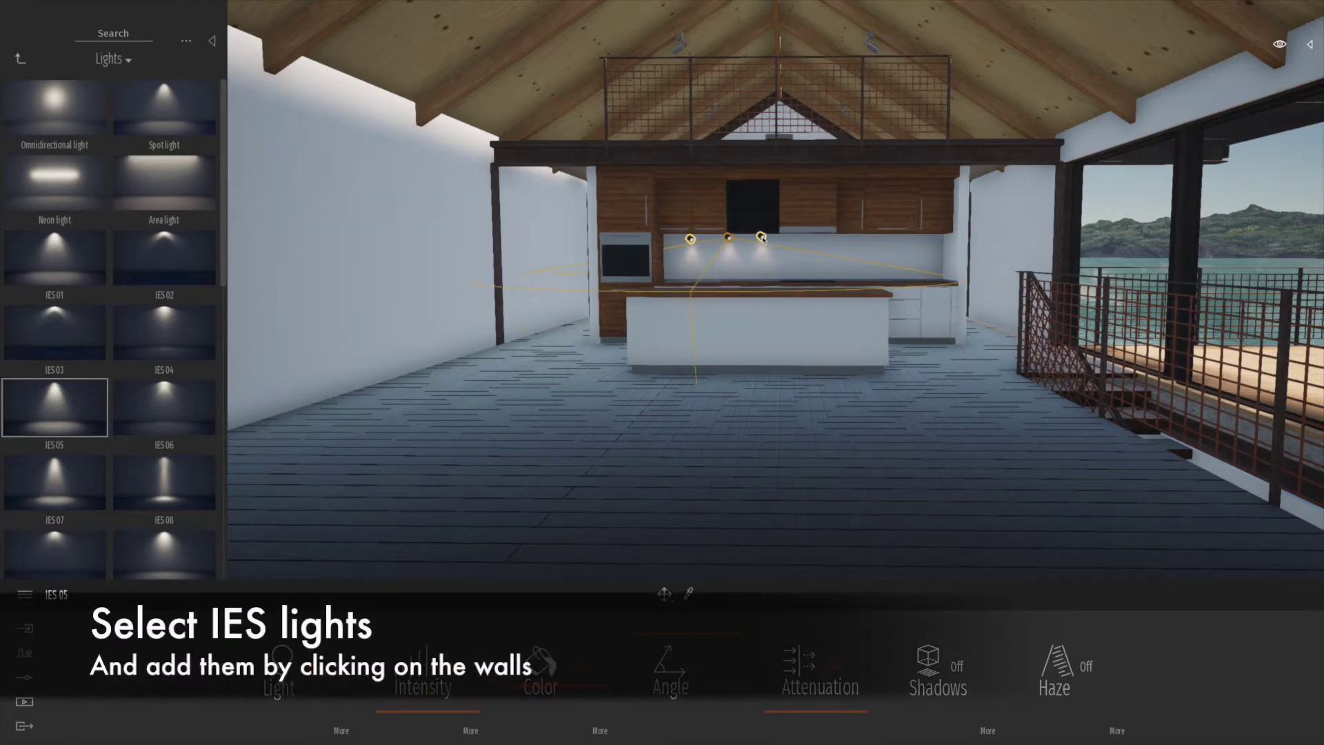
pyautogui.click(775, 239)
pyautogui.click(809, 238)
pyautogui.click(847, 237)
pyautogui.click(884, 238)
pyautogui.click(926, 238)
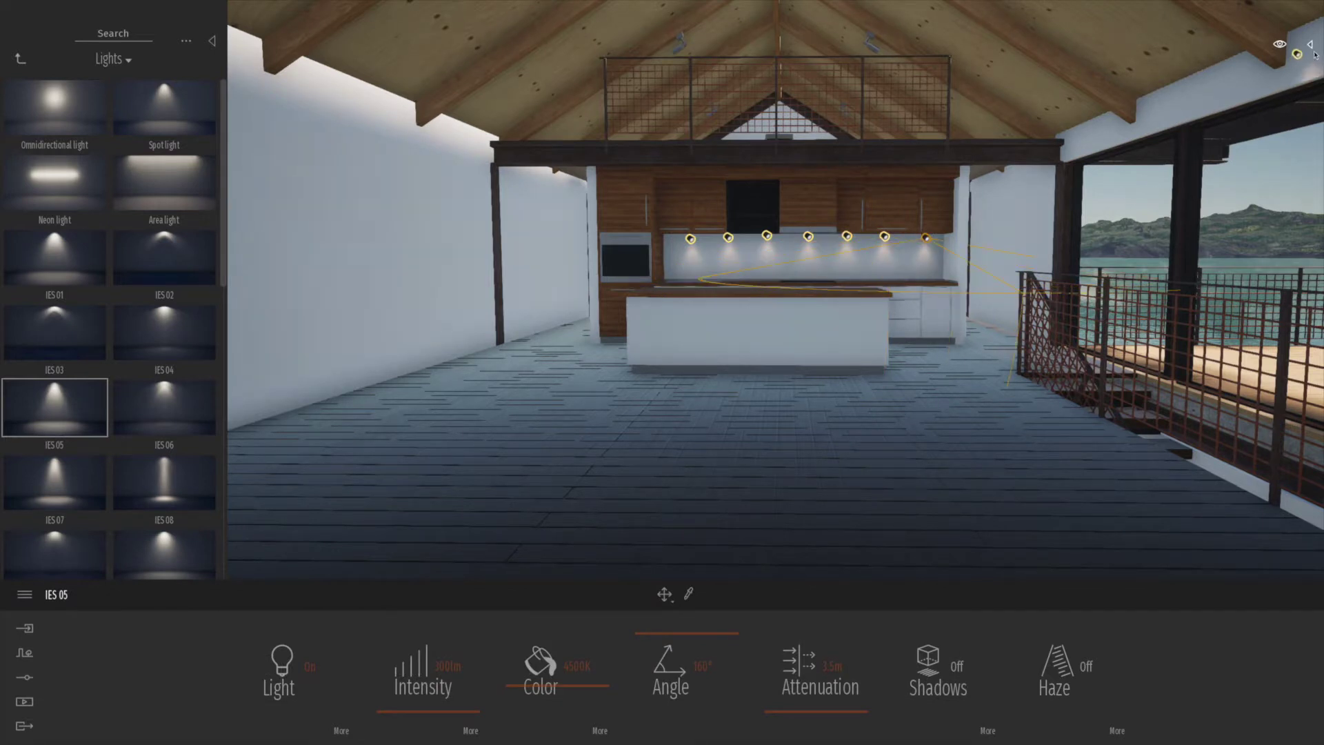
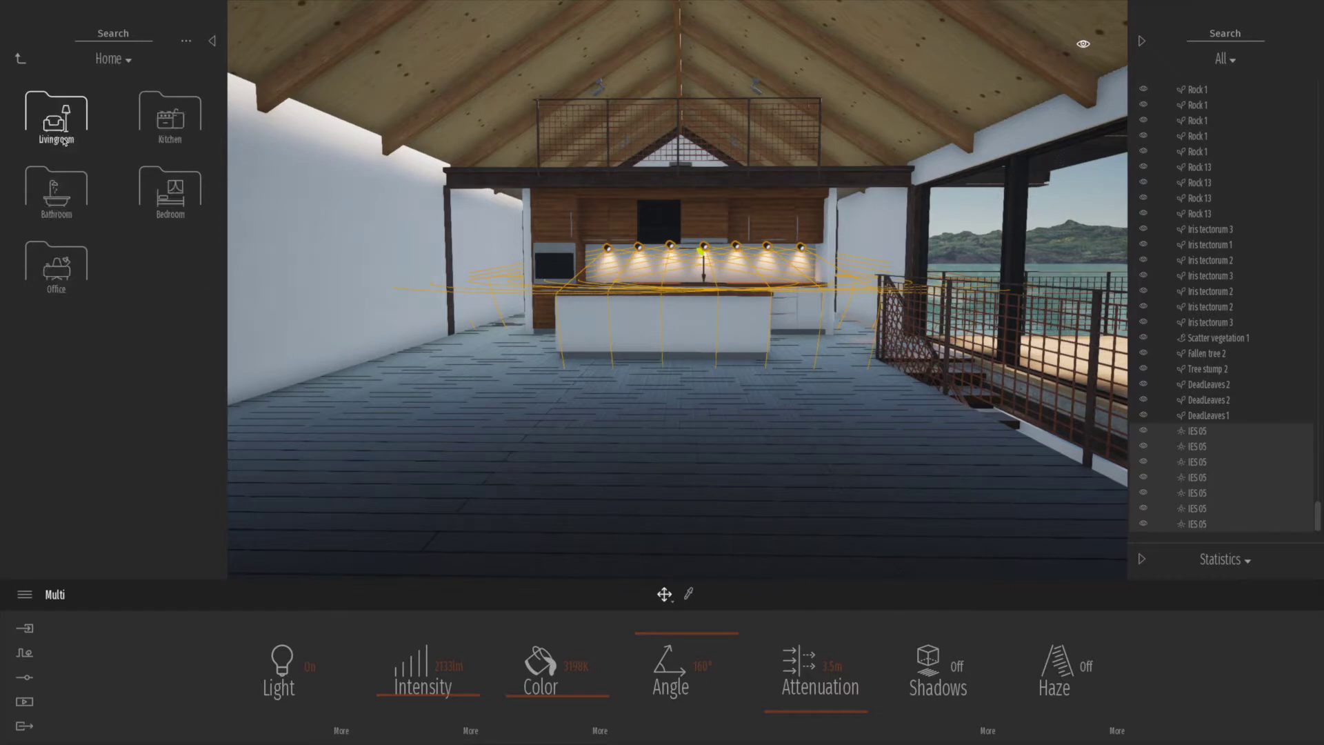
# Place a Reverence 3 seater sofa against the long white wall of the living area
pyautogui.click(60, 272)
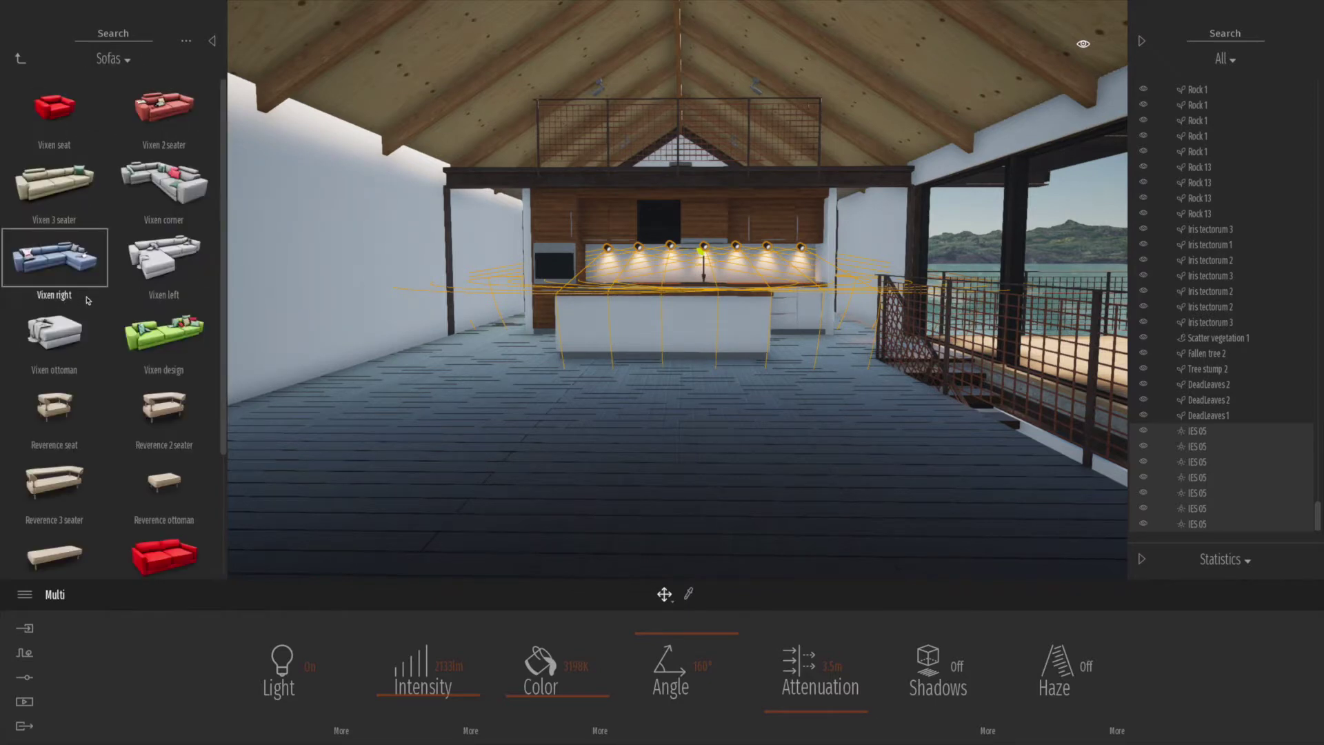
pyautogui.scroll(-3, 88, 304)
pyautogui.scroll(2, 86, 218)
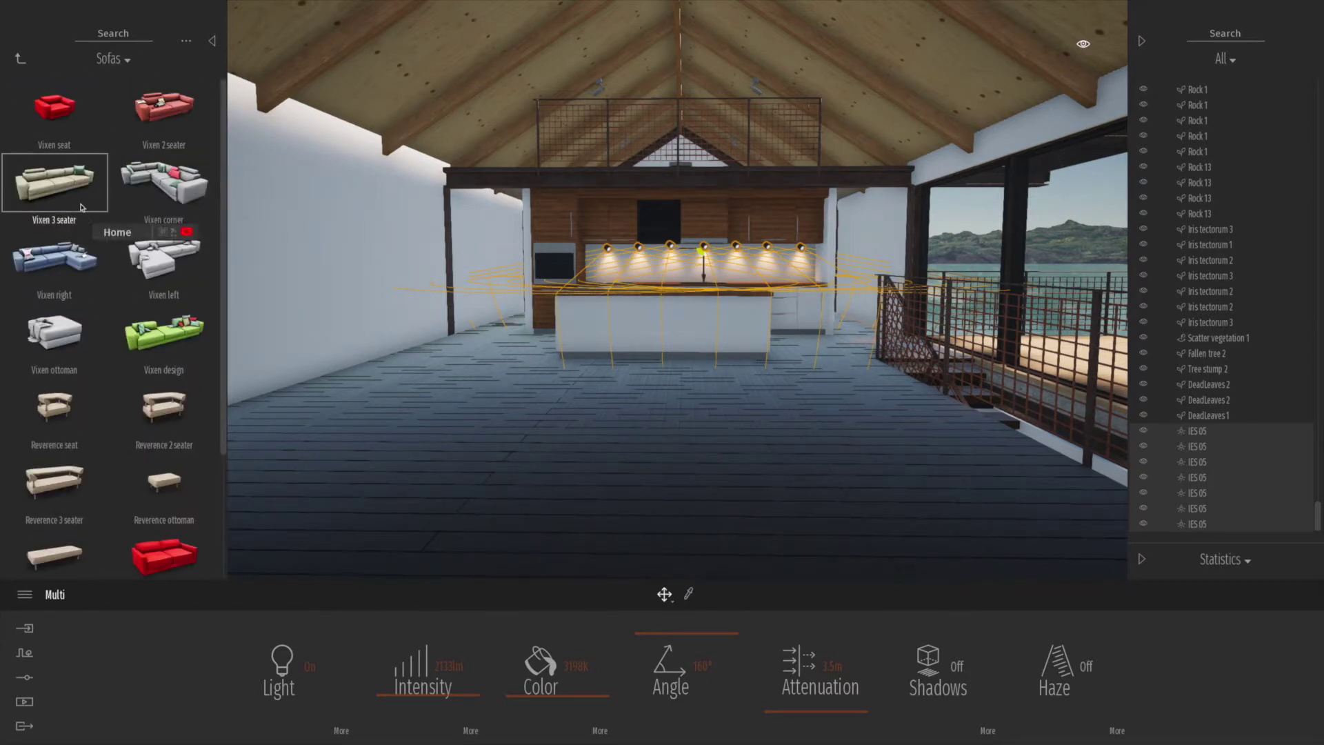
pyautogui.moveTo(328, 429); pyautogui.dragTo(377, 438)
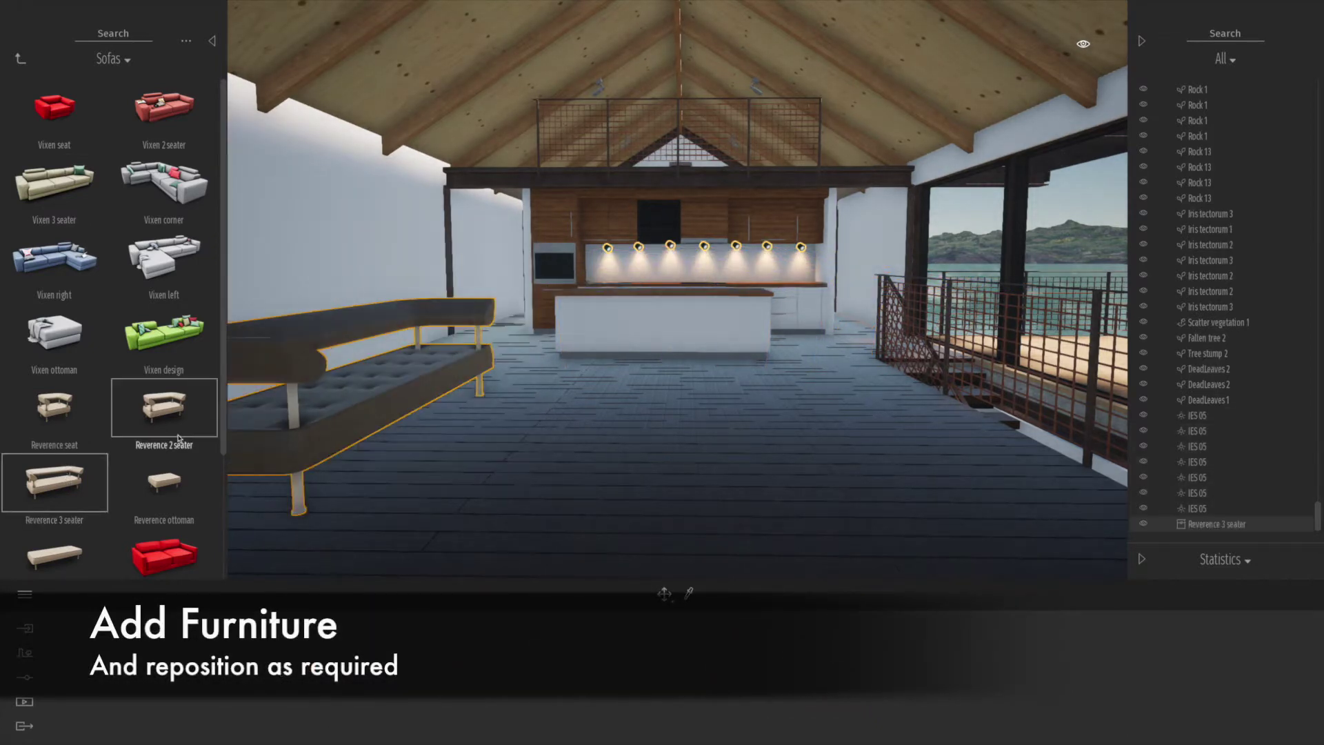
# Place two Reverence 2 seater sofas on the lakeside half of the living area, opposite the Reverence 3 seater
pyautogui.moveTo(164, 406); pyautogui.dragTo(868, 417)
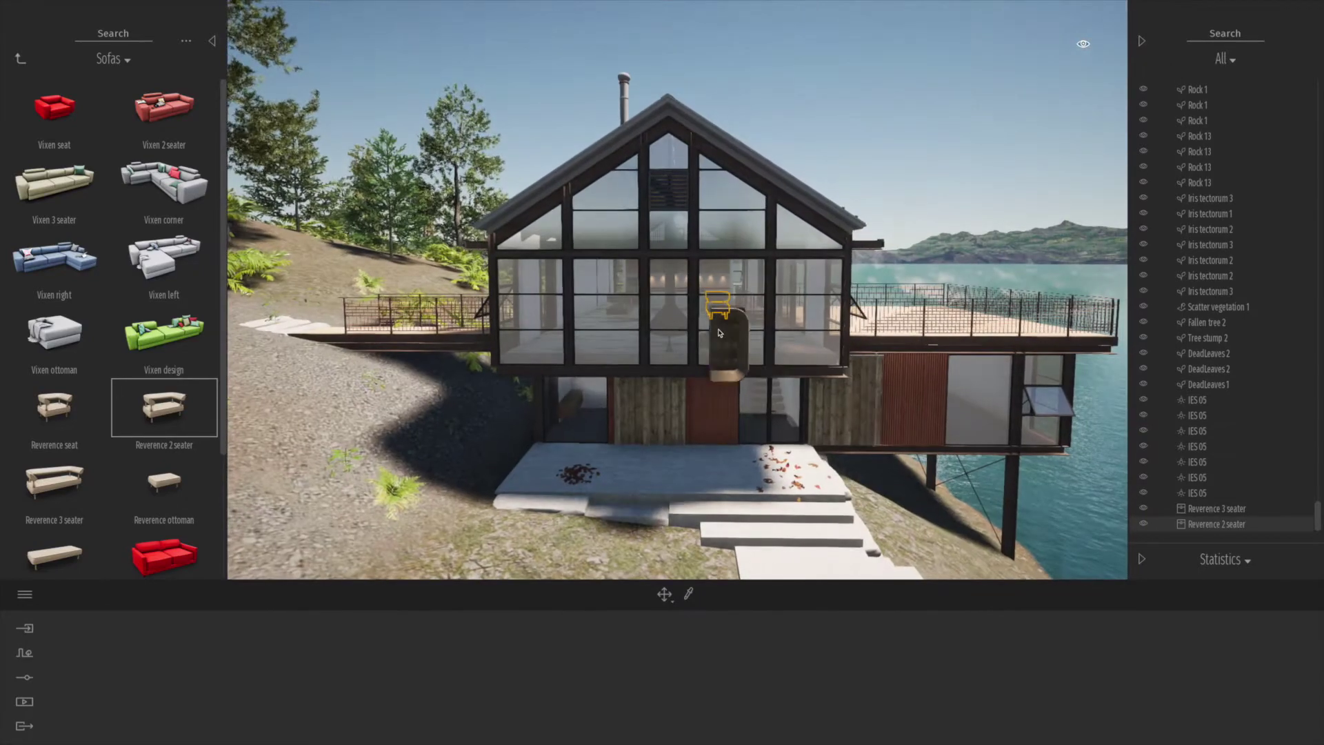
pyautogui.press('w')
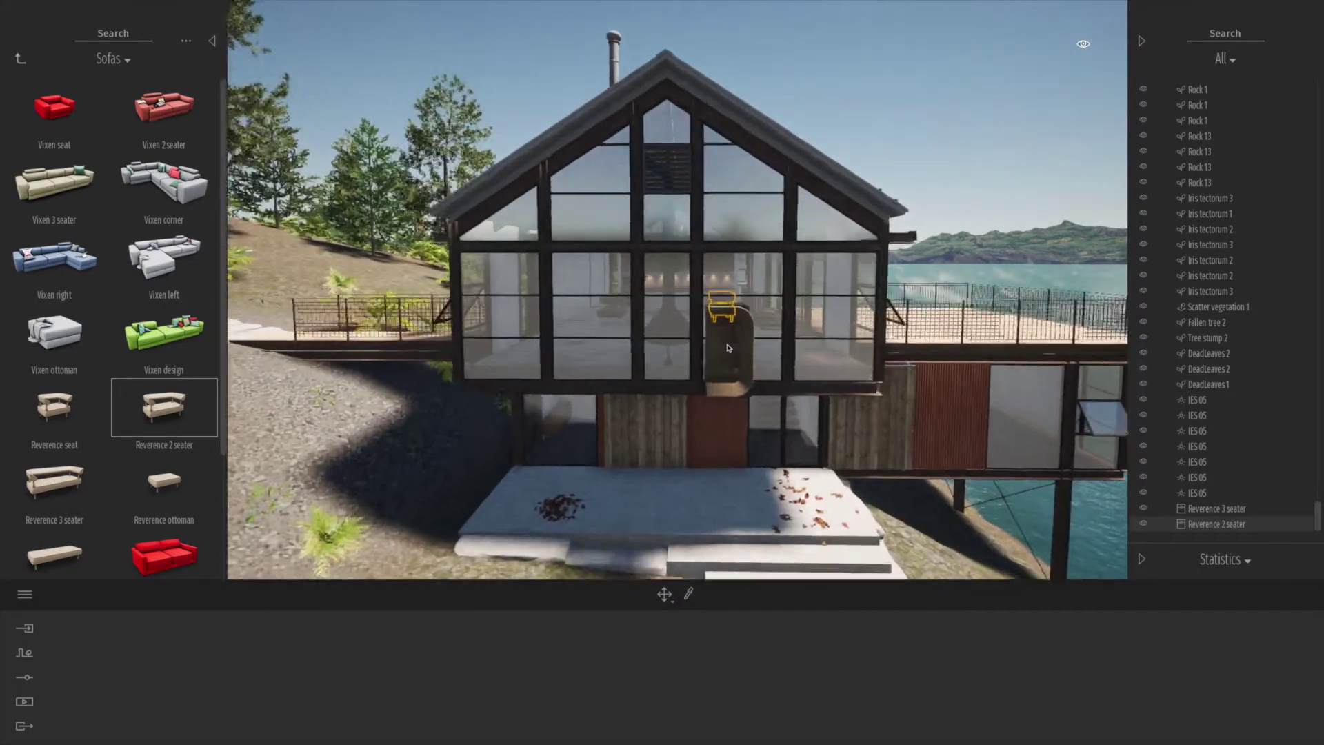
pyautogui.scroll(5, 856, 366)
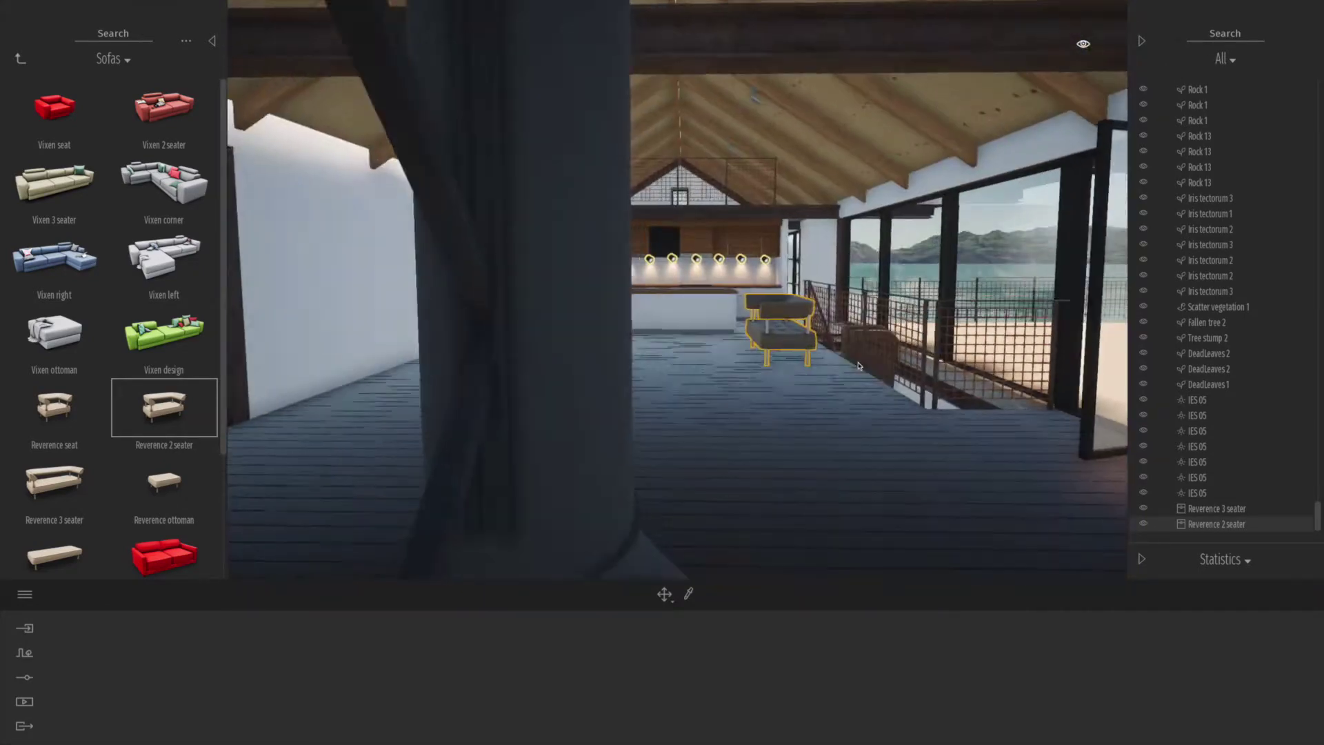
pyautogui.moveTo(834, 411); pyautogui.dragTo(829, 419)
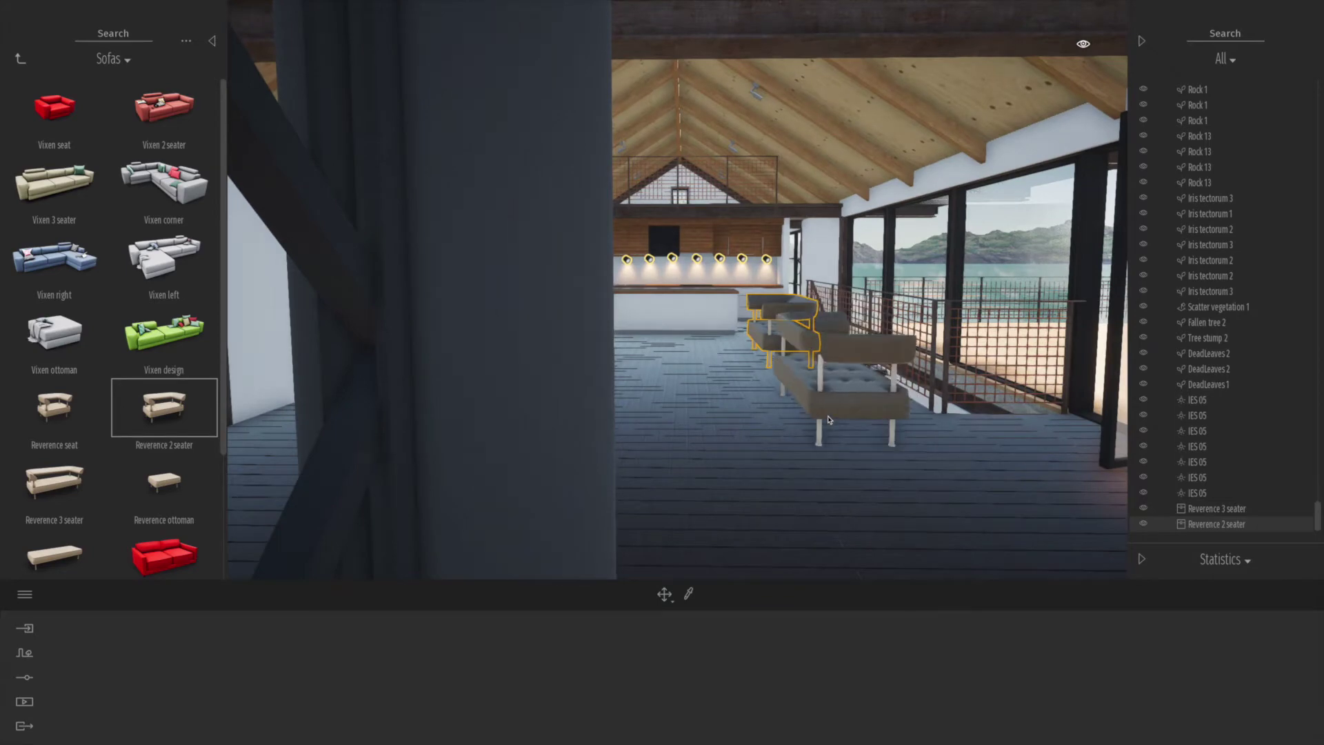
pyautogui.click(827, 420)
pyautogui.press('w')
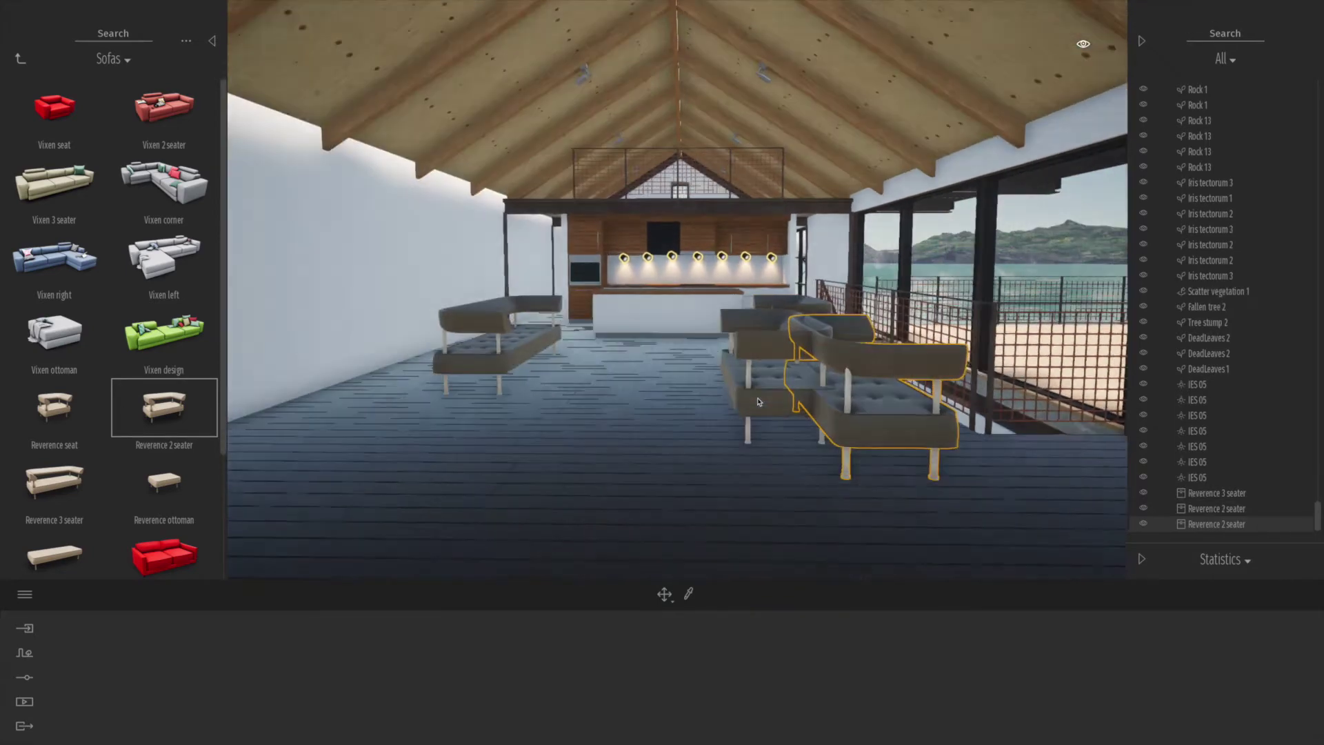
# Rotate the Reverence 2 seater farthest from the kitchen so it sits at an angle facing into the room
pyautogui.press('a')
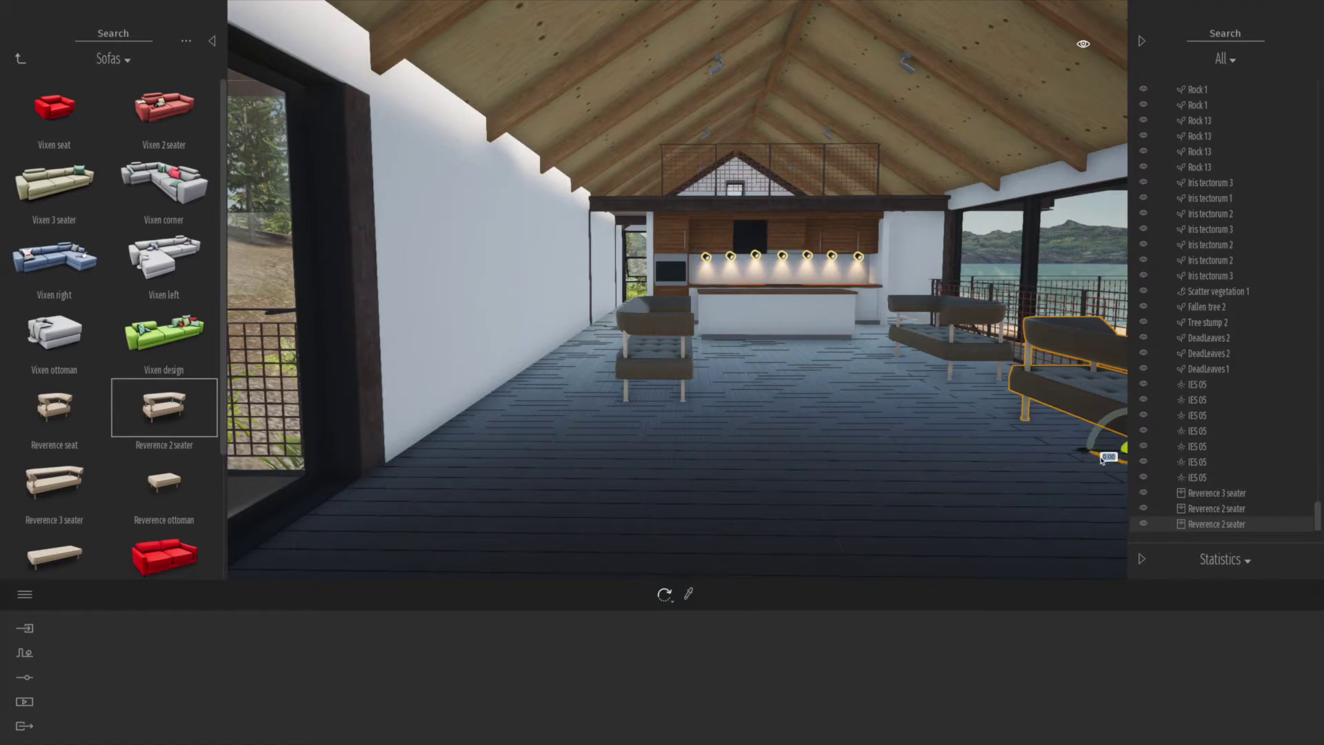
pyautogui.moveTo(1102, 459); pyautogui.dragTo(1103, 460)
pyautogui.press('w')
pyautogui.press('w')
pyautogui.click(739, 303)
pyautogui.moveTo(739, 303); pyautogui.dragTo(989, 283, button='right')
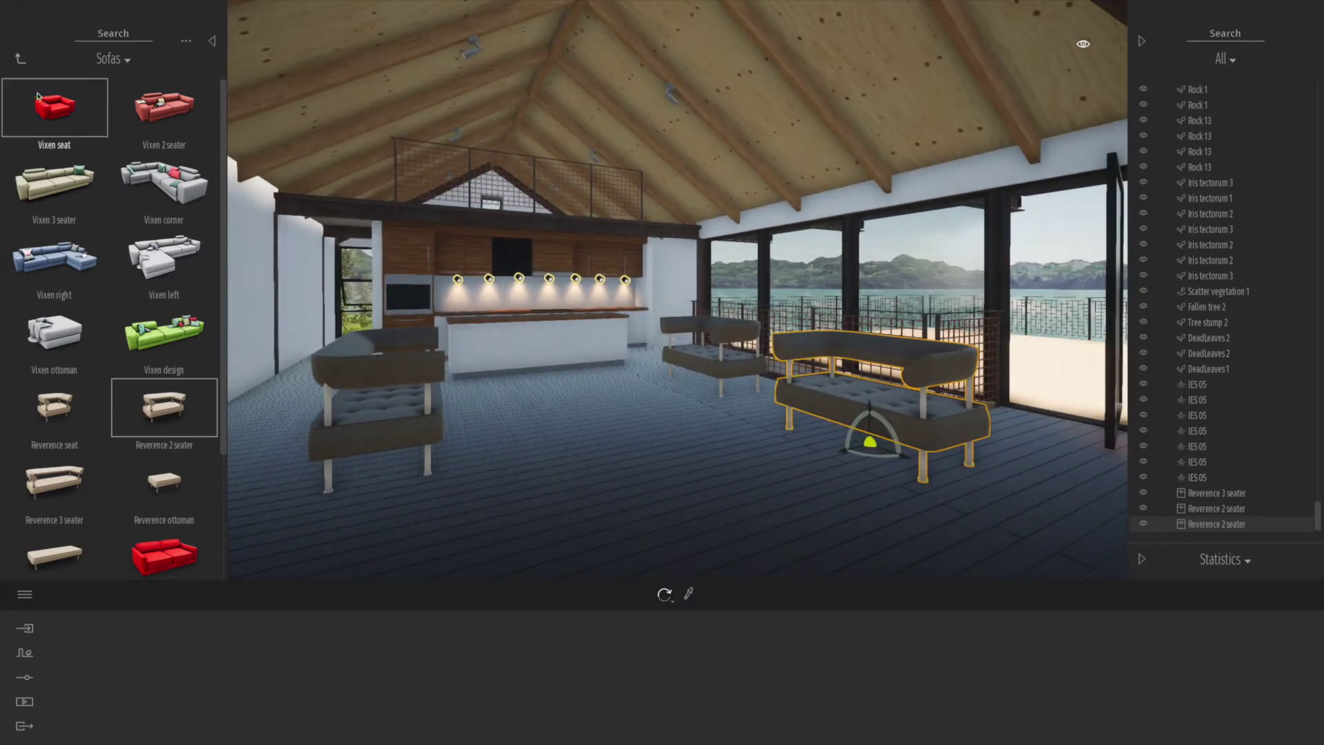
# Place a Yucca plant against the lakeside wall beside the nearest Reverence 2 seater, towards the fireplace
pyautogui.click(20, 62)
pyautogui.click(167, 189)
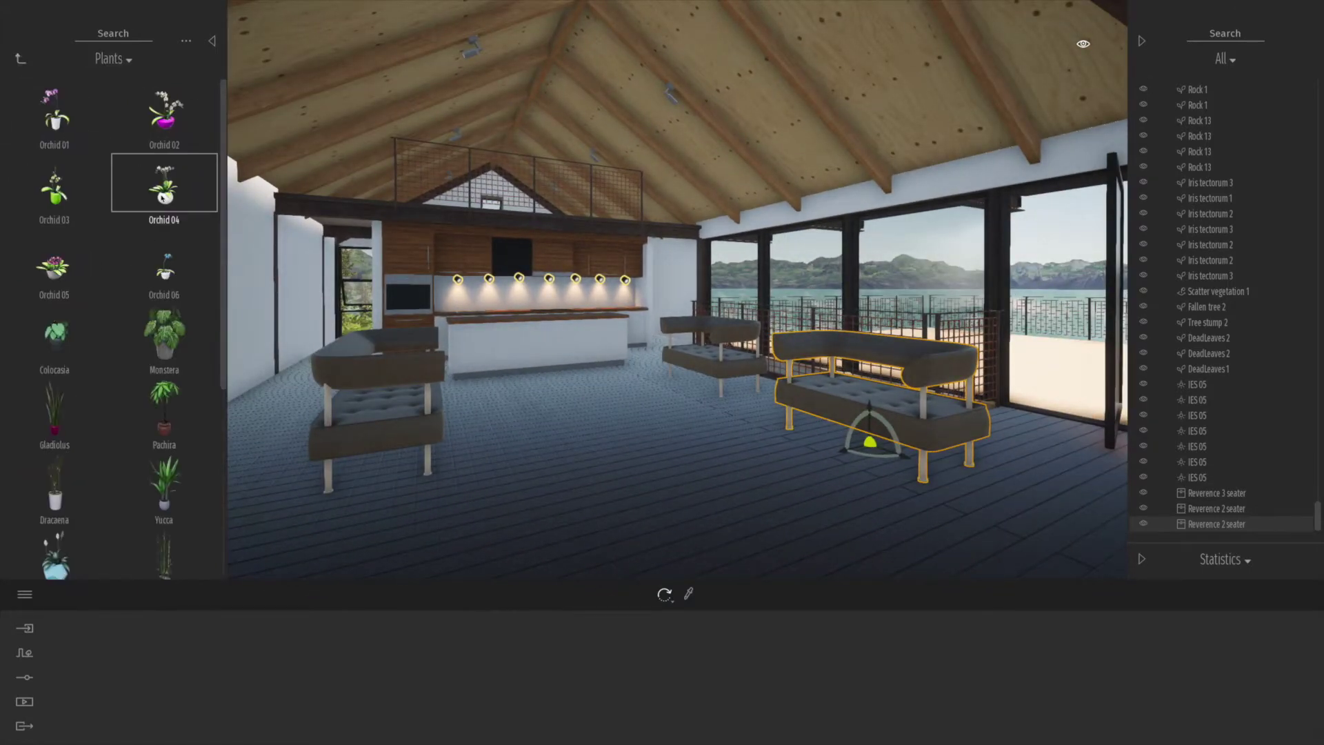
pyautogui.moveTo(165, 483); pyautogui.dragTo(714, 382)
pyautogui.moveTo(847, 422); pyautogui.dragTo(1009, 428)
pyautogui.click(1010, 427)
pyautogui.moveTo(431, 414); pyautogui.dragTo(410, 396, button='right')
pyautogui.moveTo(307, 398); pyautogui.dragTo(473, 381, button='right')
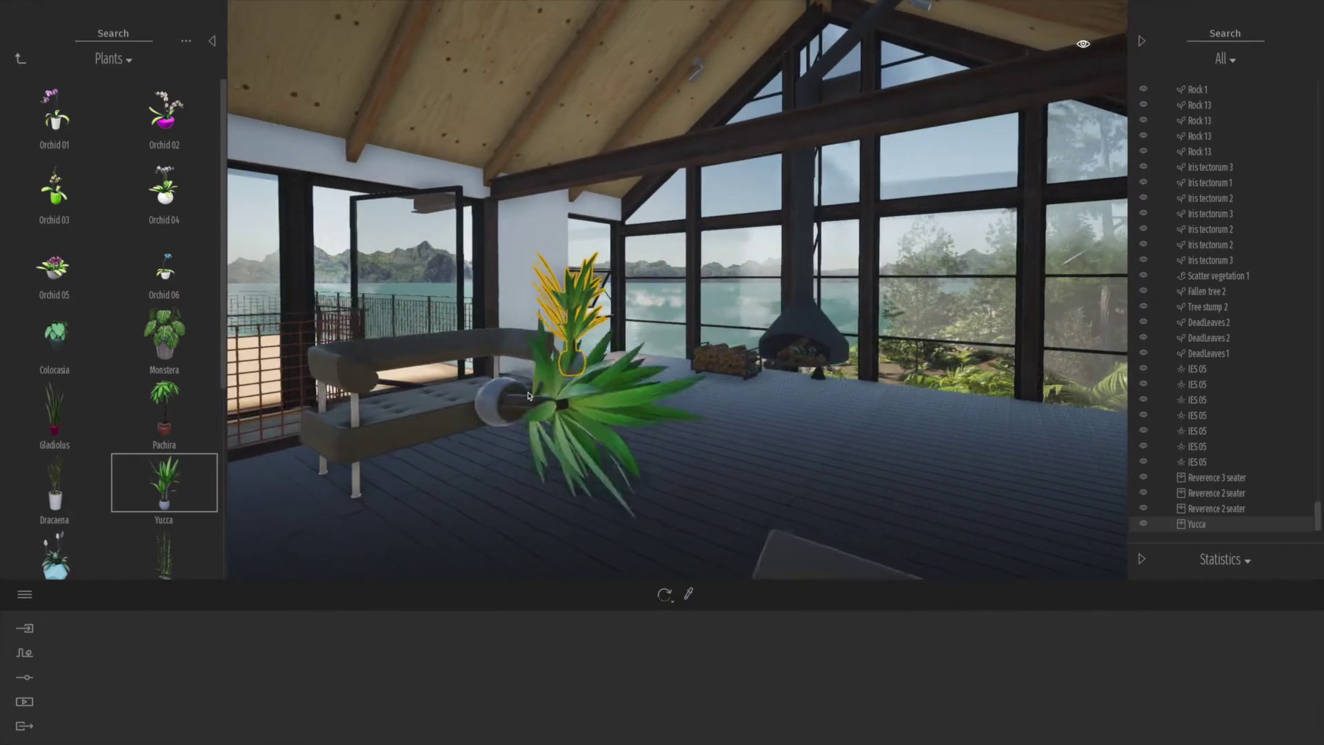
pyautogui.click(20, 59)
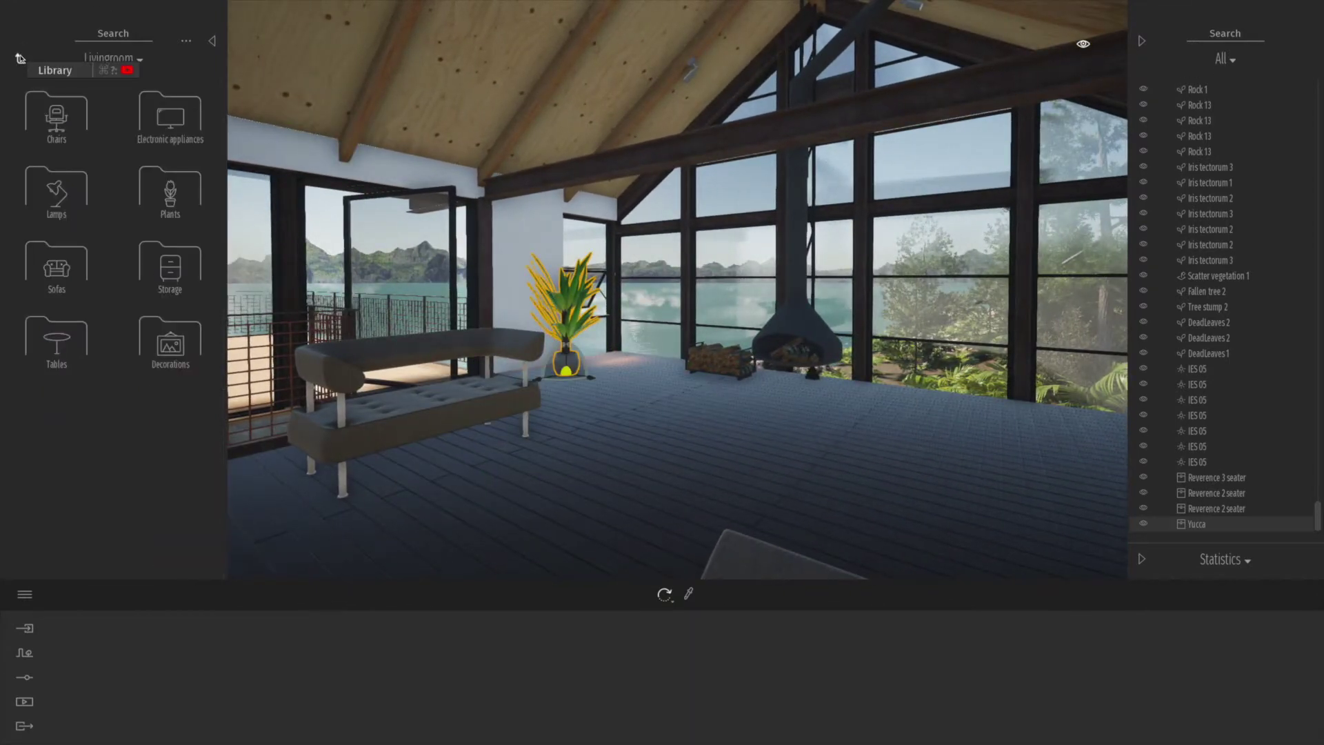
pyautogui.click(178, 132)
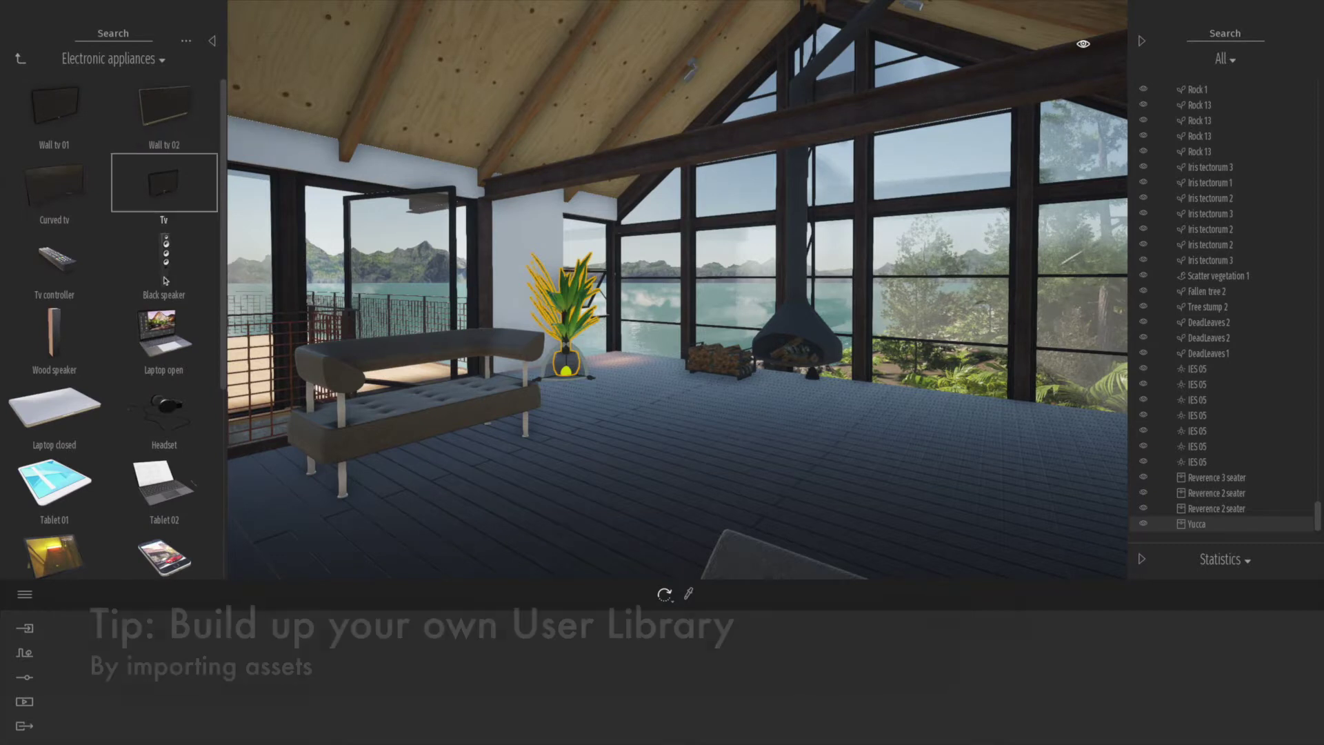
pyautogui.moveTo(165, 277); pyautogui.dragTo(207, 348)
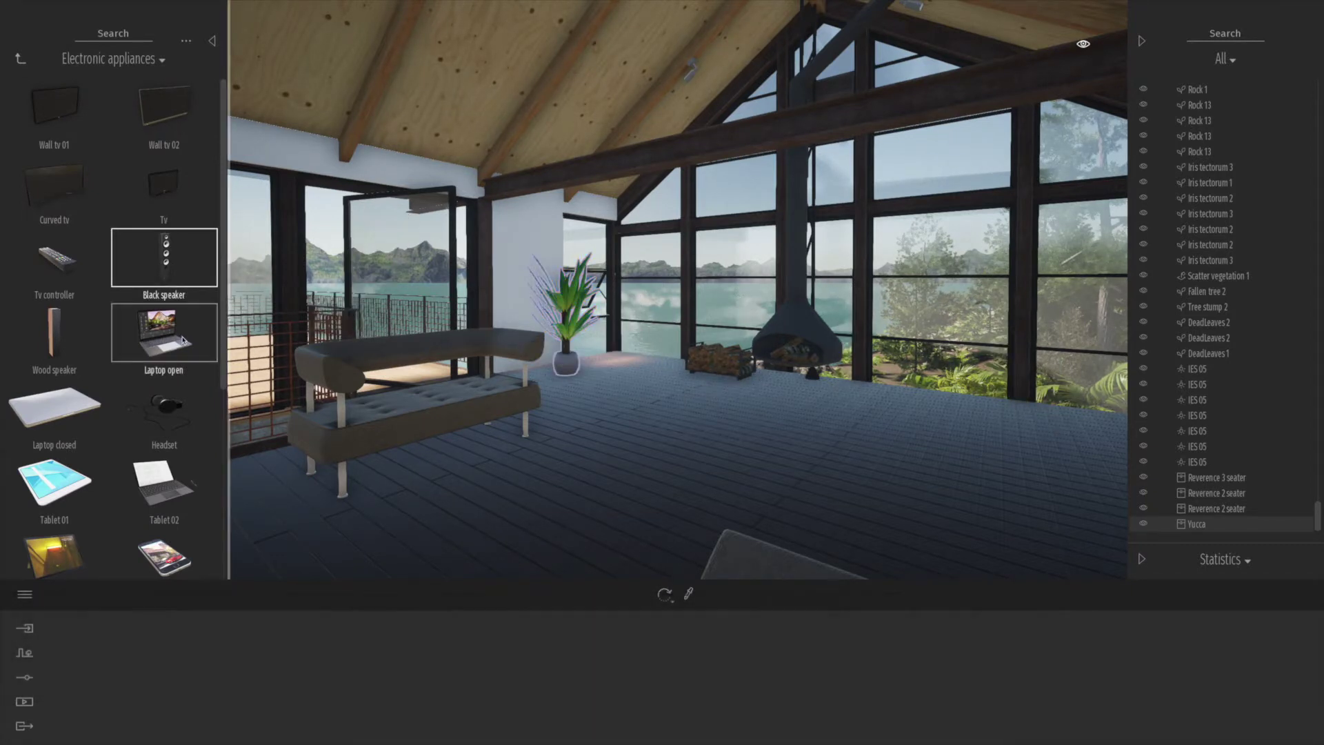
# Hang a Frame Composition x3 on the wall behind the Yucca and a Photo framed x3 02 on the narrow wall opposite, beyond the side door
pyautogui.click(19, 60)
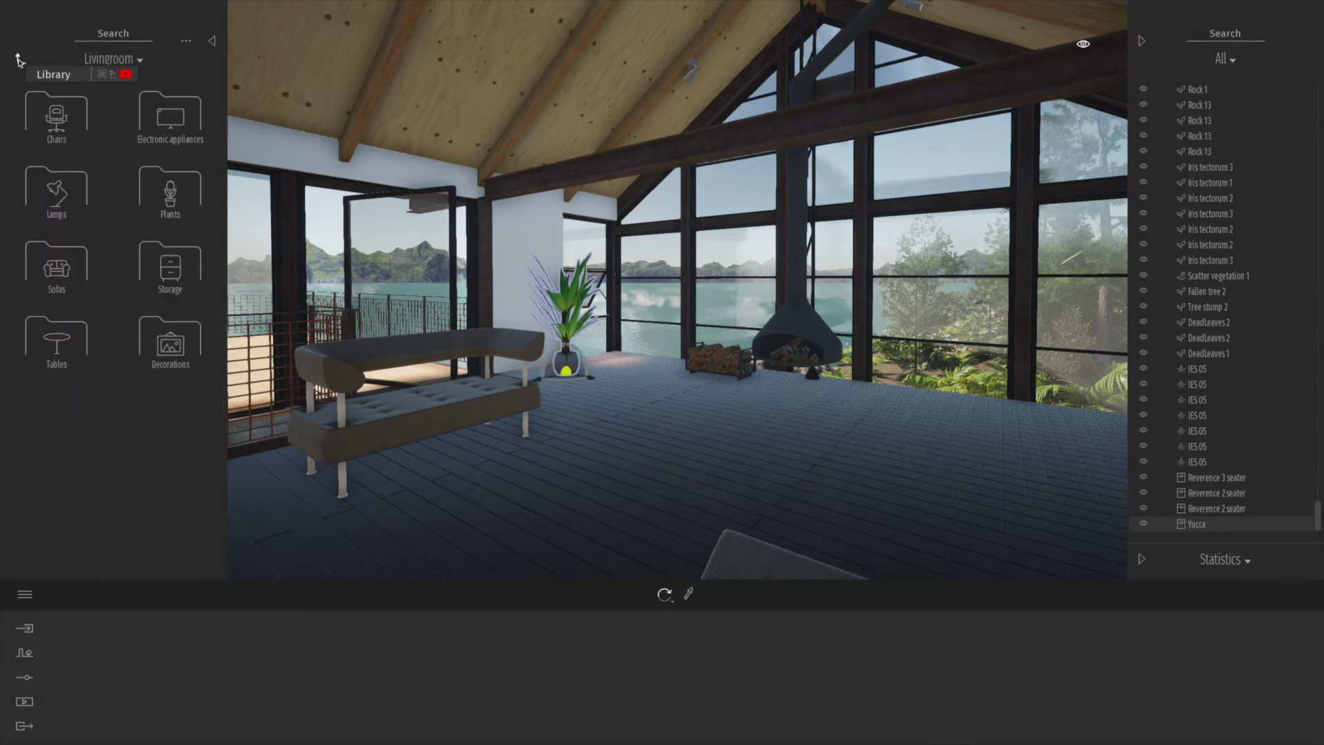
pyautogui.click(170, 339)
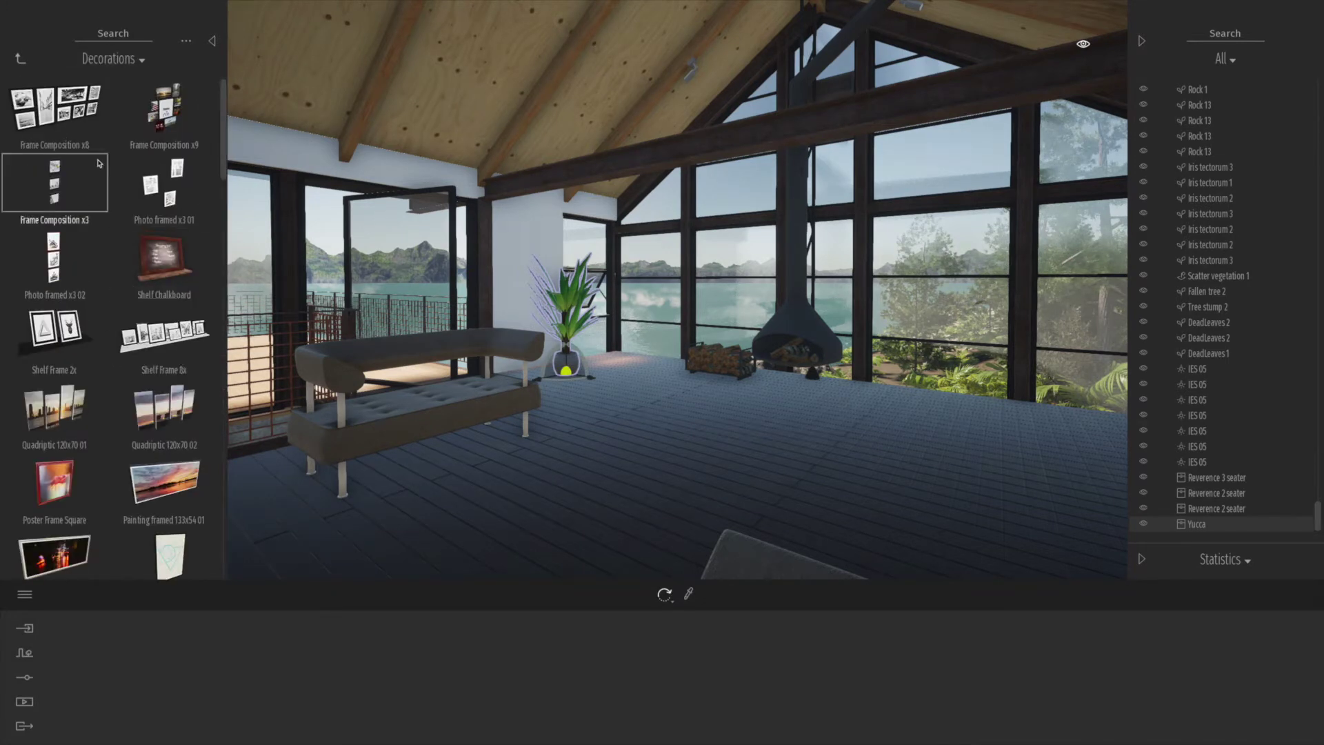
pyautogui.moveTo(54, 182); pyautogui.dragTo(532, 265)
pyautogui.moveTo(532, 265); pyautogui.dragTo(896, 269, button='right')
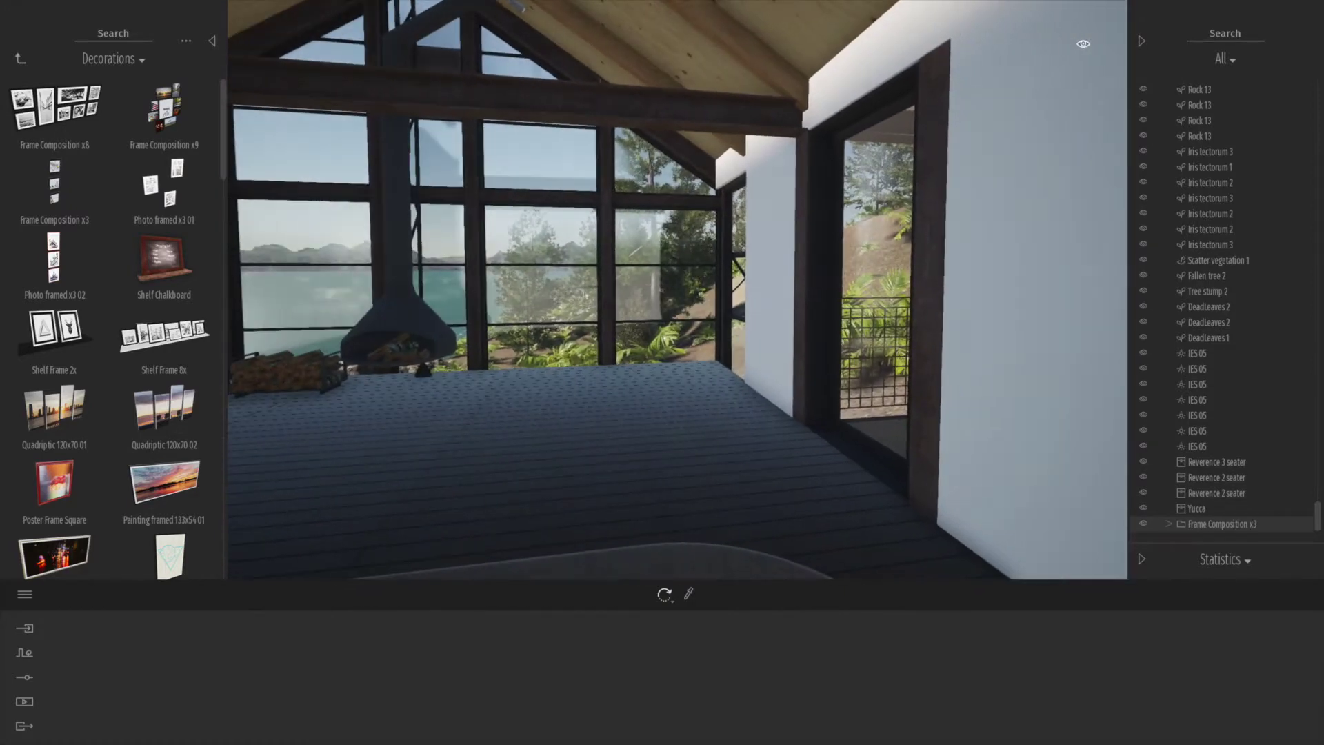
pyautogui.moveTo(55, 259); pyautogui.dragTo(769, 250)
pyautogui.moveTo(768, 250); pyautogui.dragTo(346, 286, button='right')
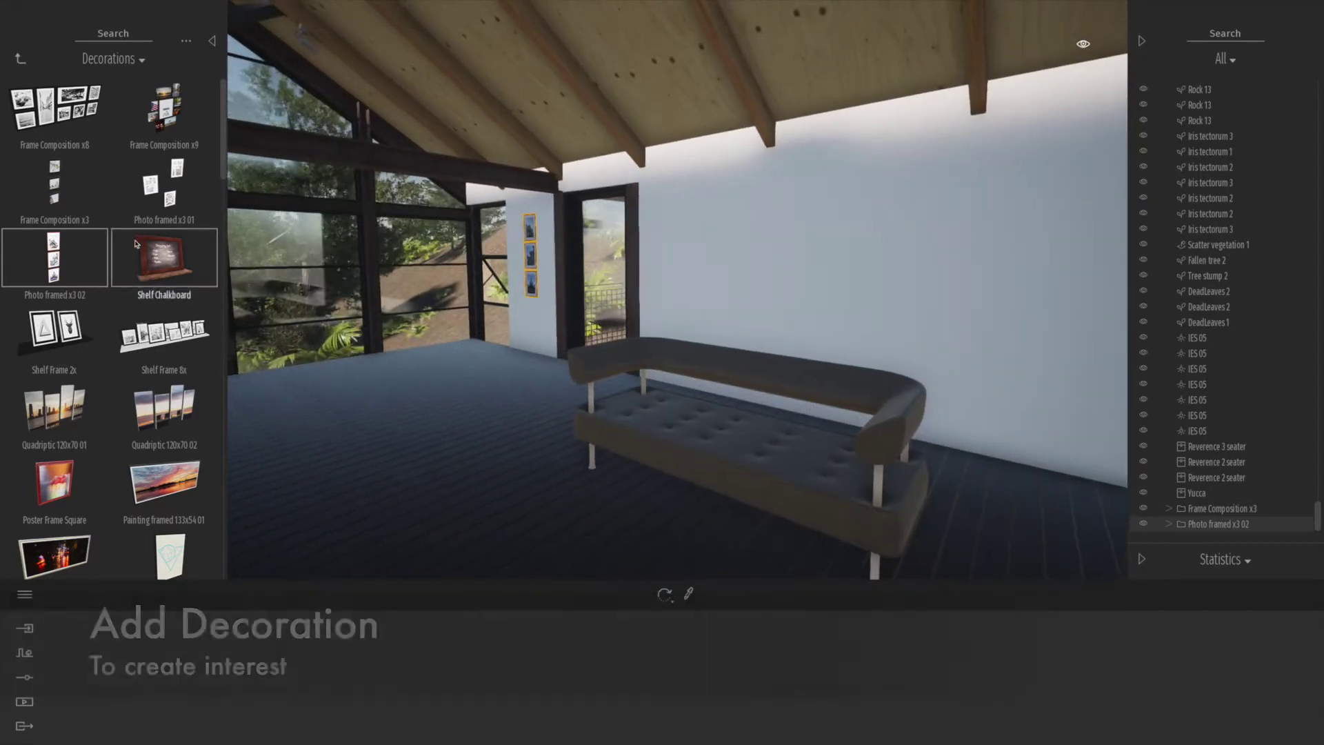
# Hang a Frame Composition x8 above the Reverence 3 seater and a Painting framed 133x54 01 farther along that wall towards the kitchen
pyautogui.moveTo(55, 107); pyautogui.dragTo(763, 226)
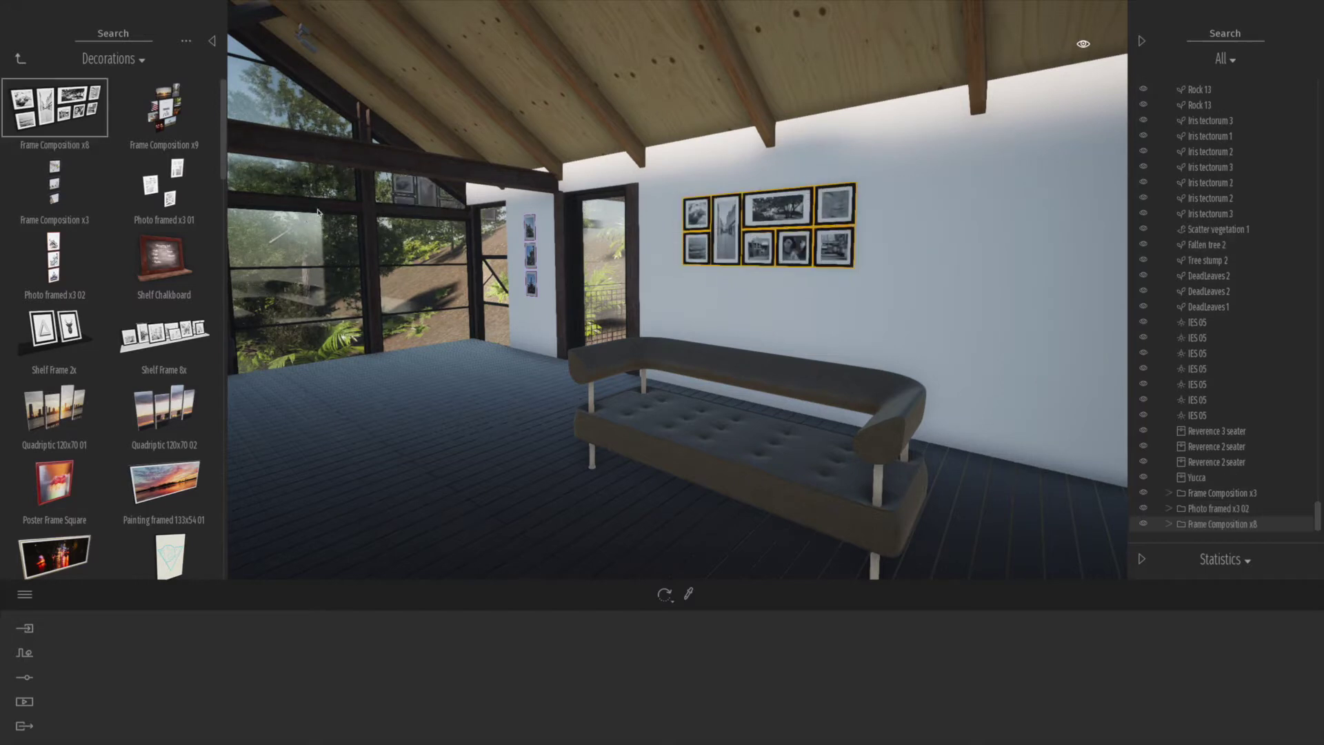
pyautogui.moveTo(611, 214)
pyautogui.mouseDown(button='right')
pyautogui.moveTo(665, 223)
pyautogui.moveTo(603, 227)
pyautogui.mouseUp(button='right')
pyautogui.moveTo(604, 226); pyautogui.dragTo(604, 226)
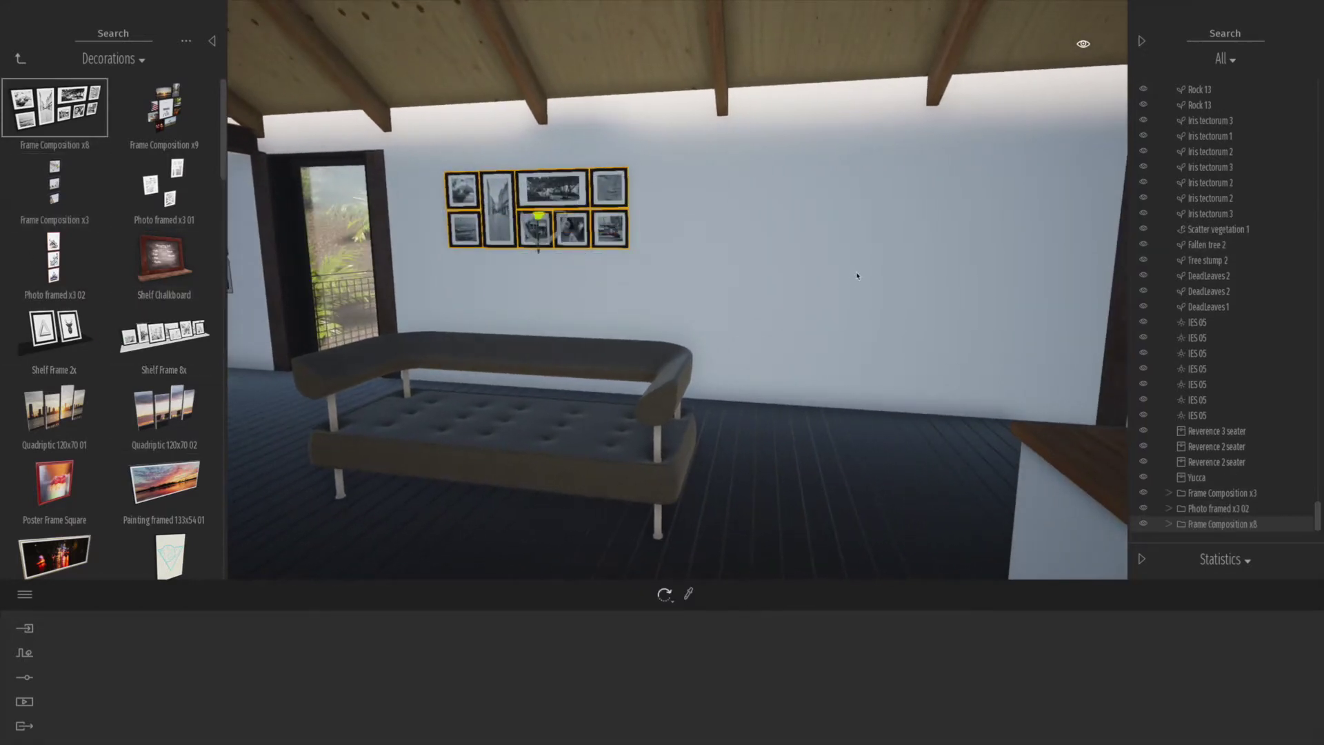
pyautogui.moveTo(172, 474); pyautogui.dragTo(851, 207)
pyautogui.moveTo(552, 266); pyautogui.dragTo(537, 266, button='right')
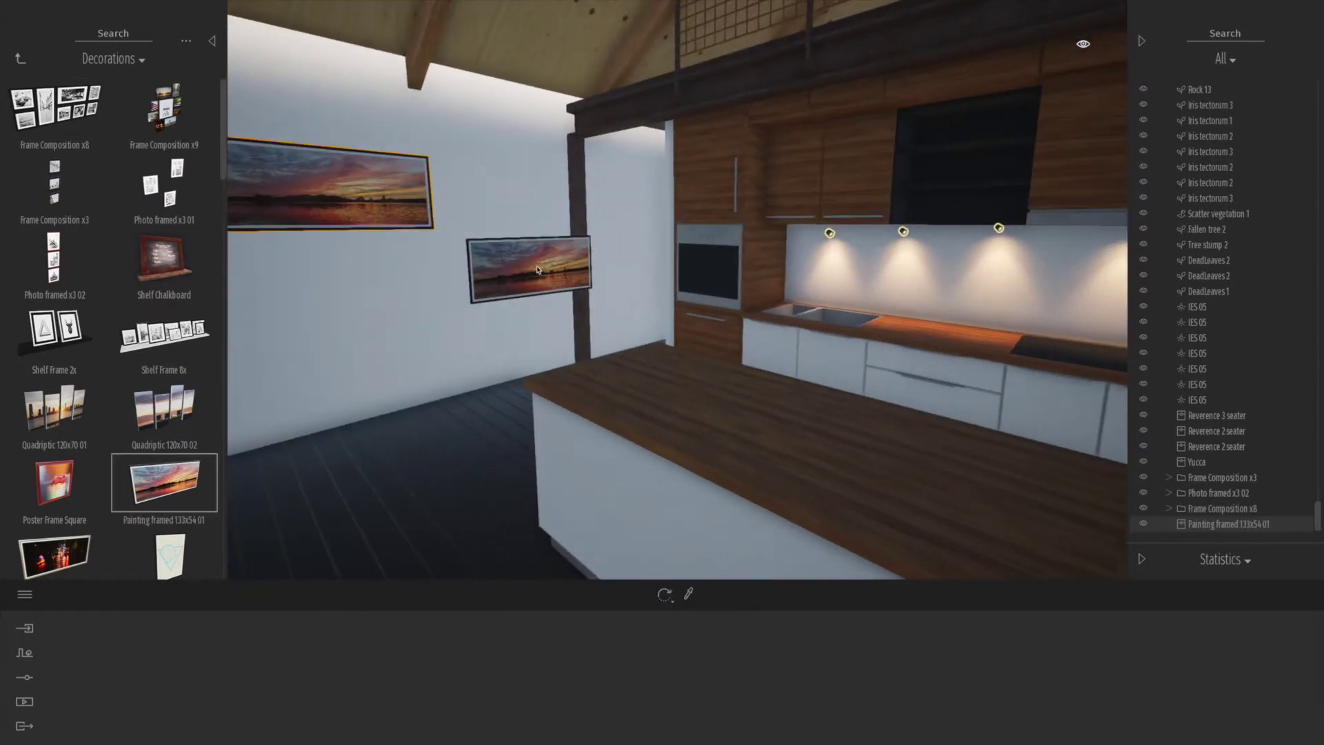
# Place and rotate a Tableware Set 01 at one end of the kitchen island worktop and set a Wine Set 01 at the other end
pyautogui.moveTo(283, 301)
pyautogui.mouseDown(button='right')
pyautogui.moveTo(302, 298)
pyautogui.moveTo(1, 3)
pyautogui.mouseUp(button='right')
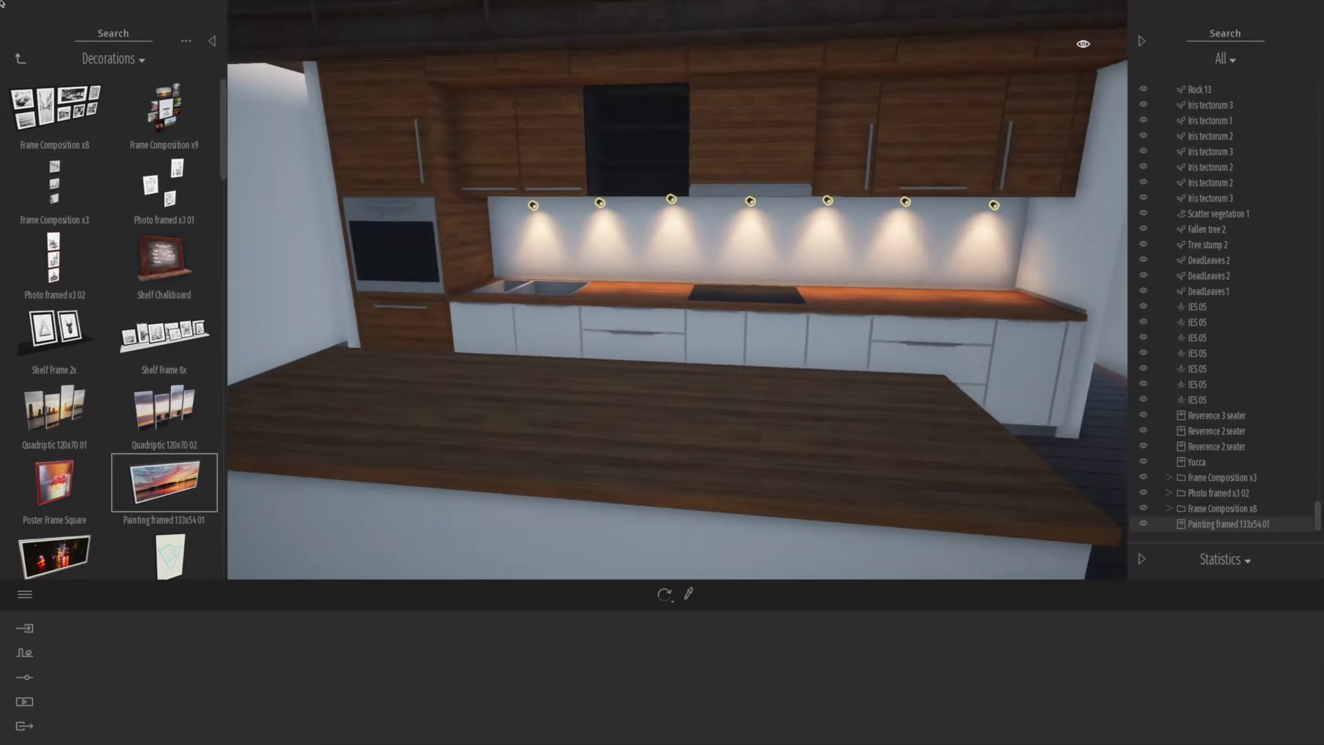
pyautogui.click(20, 59)
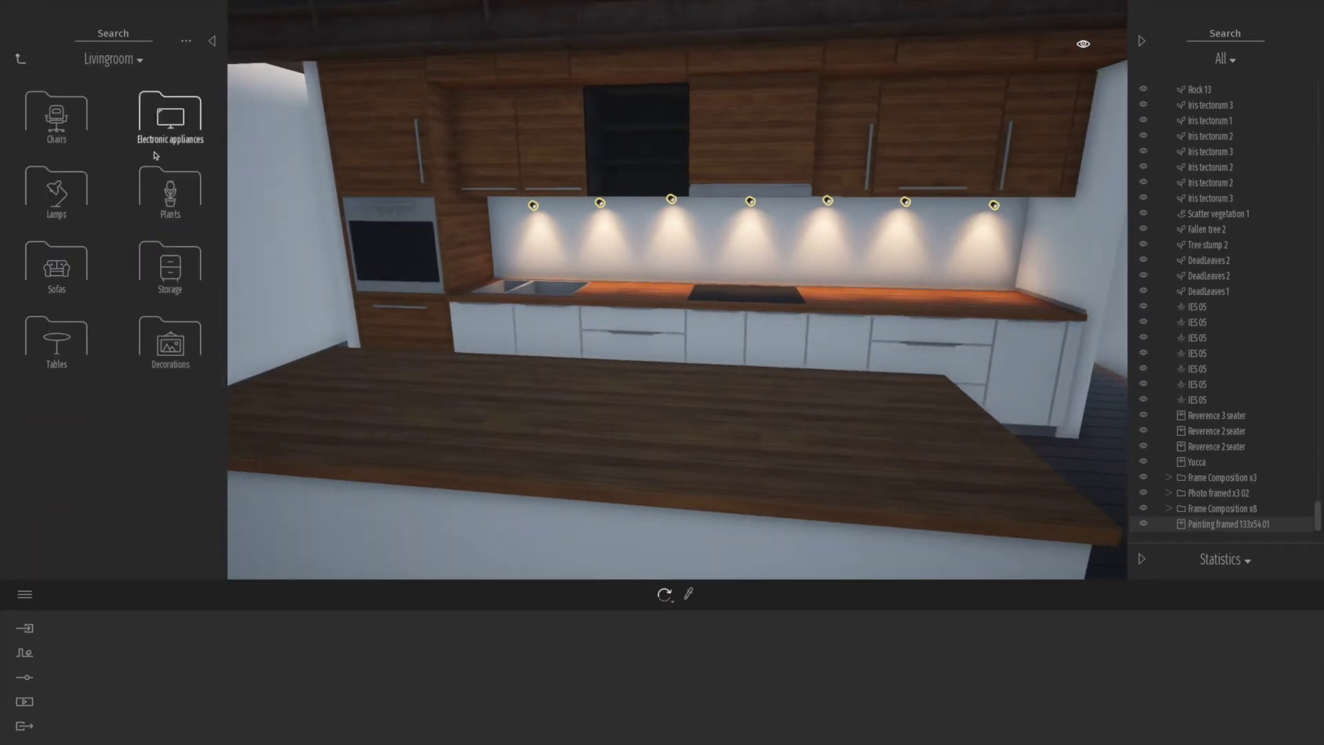
pyautogui.click(21, 59)
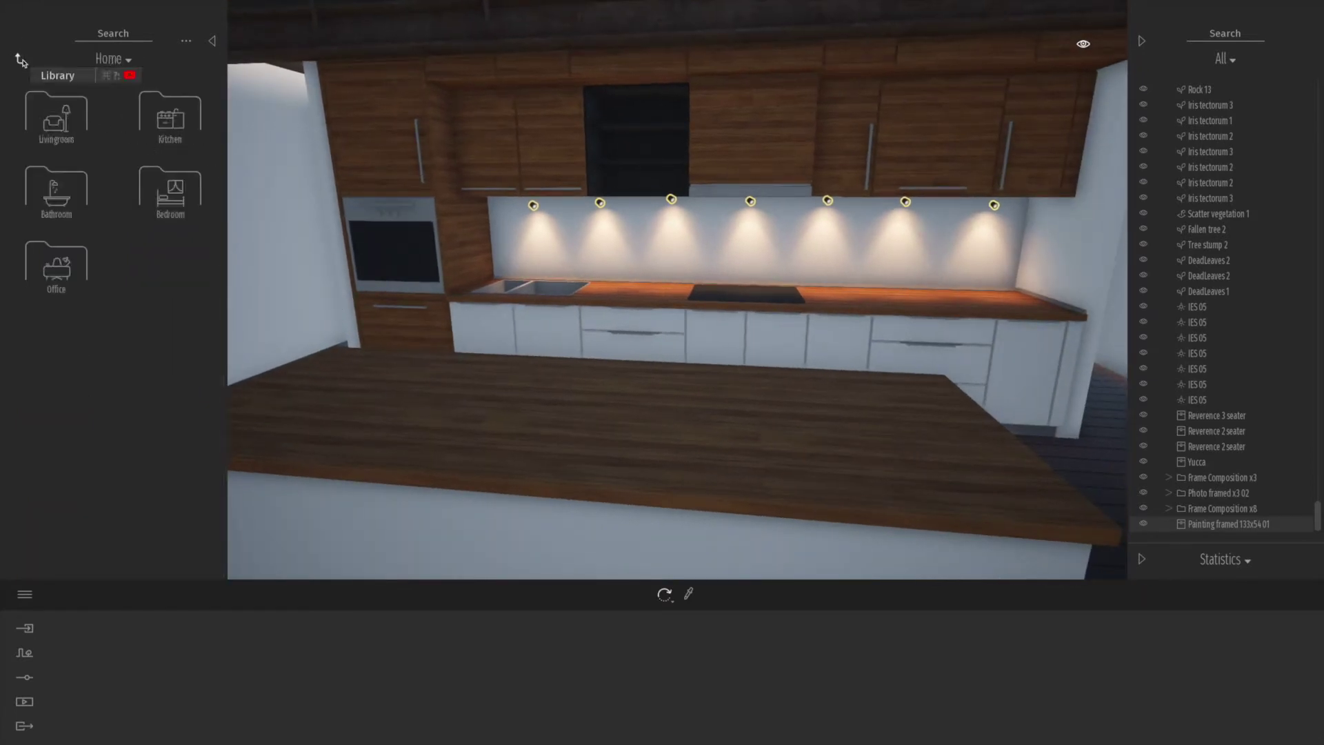
pyautogui.click(170, 115)
pyautogui.click(69, 123)
pyautogui.moveTo(57, 111); pyautogui.dragTo(350, 431)
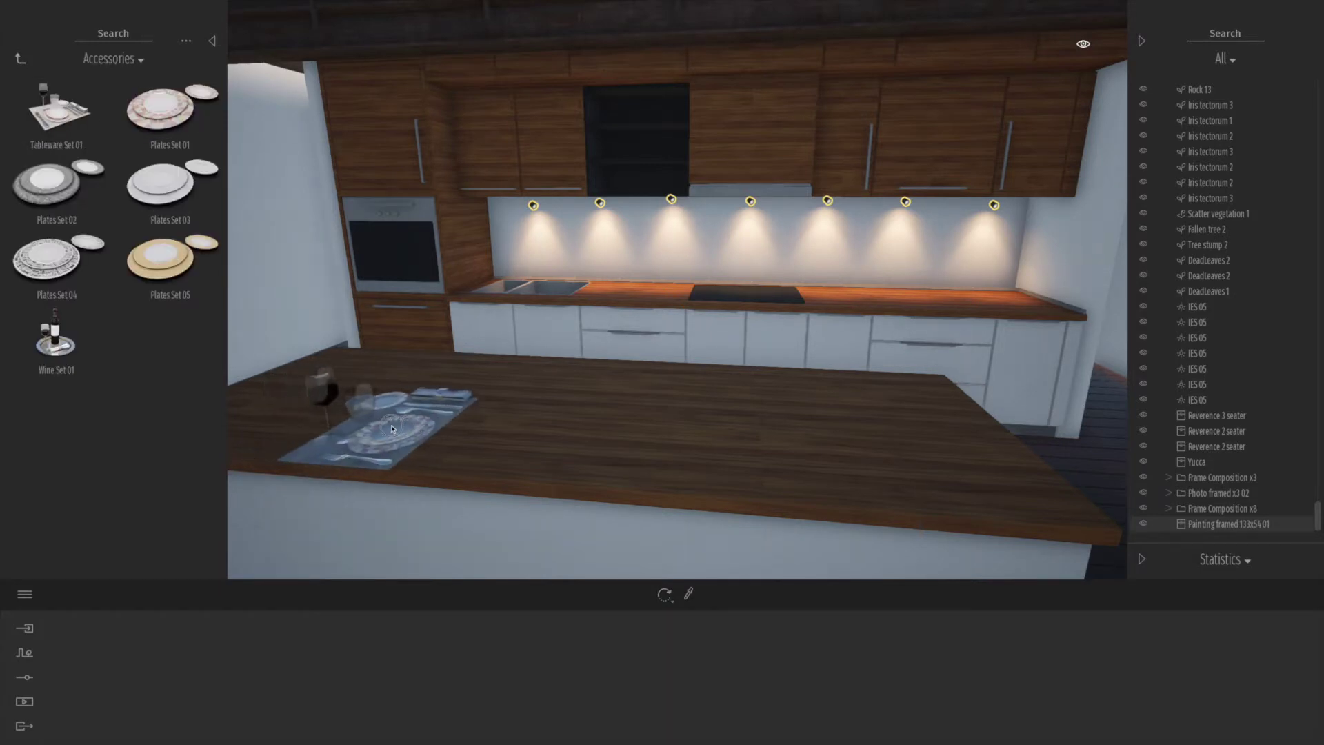
pyautogui.moveTo(372, 443); pyautogui.dragTo(438, 447)
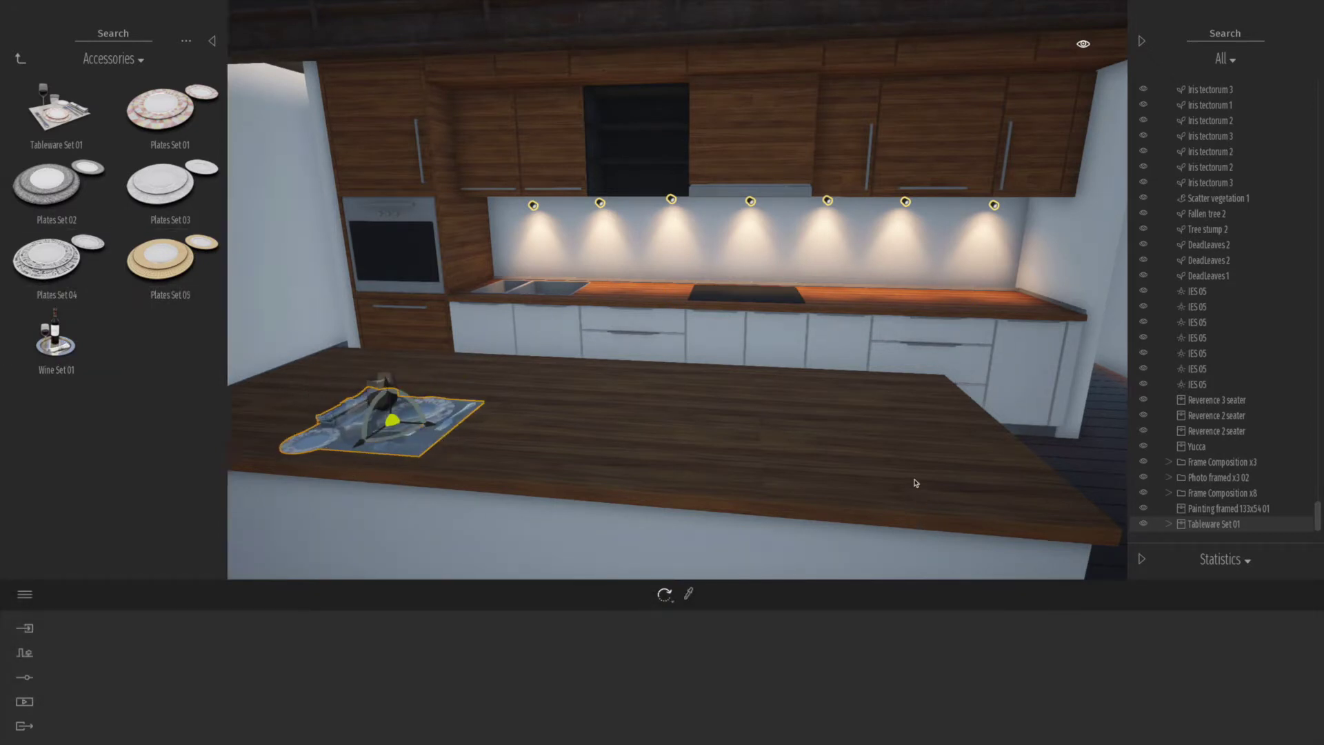
pyautogui.moveTo(55, 335); pyautogui.dragTo(931, 461)
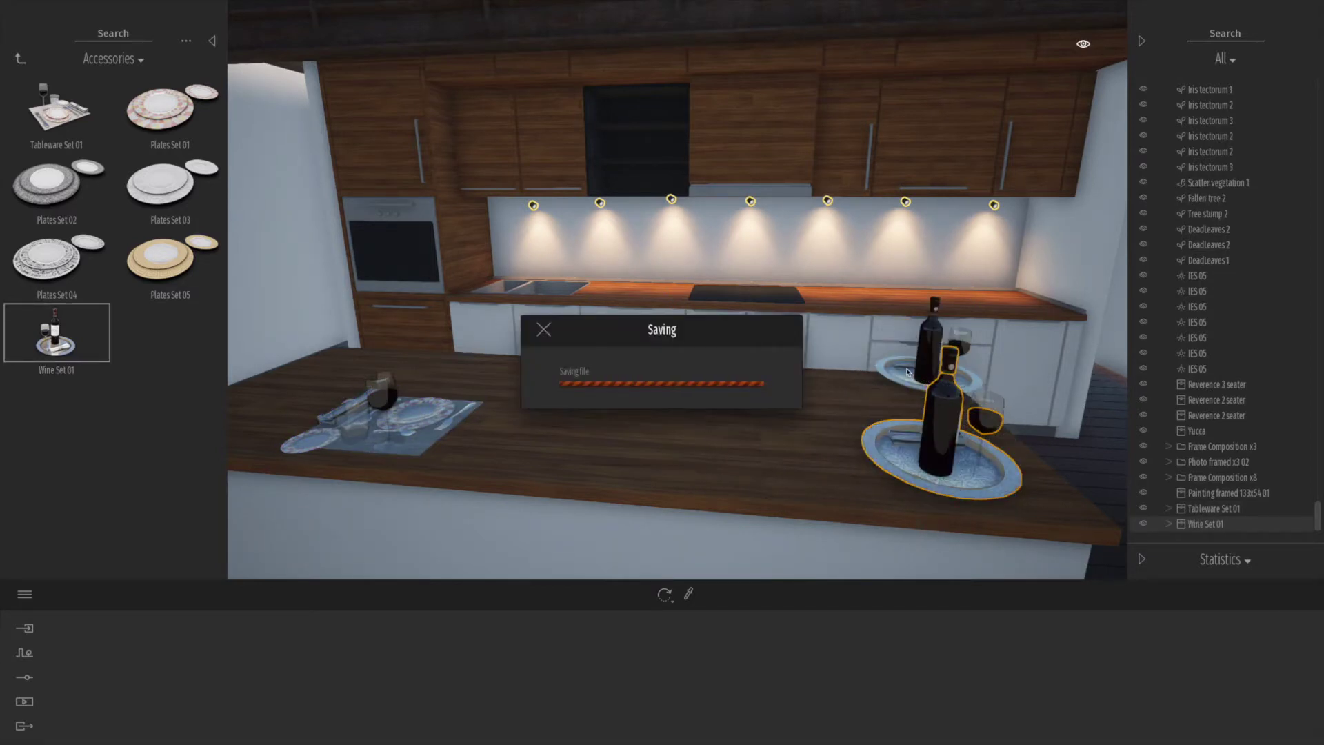
# Place a Challah and two adjacent Croissants on the island worktop between the tableware and the wine set
pyautogui.click(21, 58)
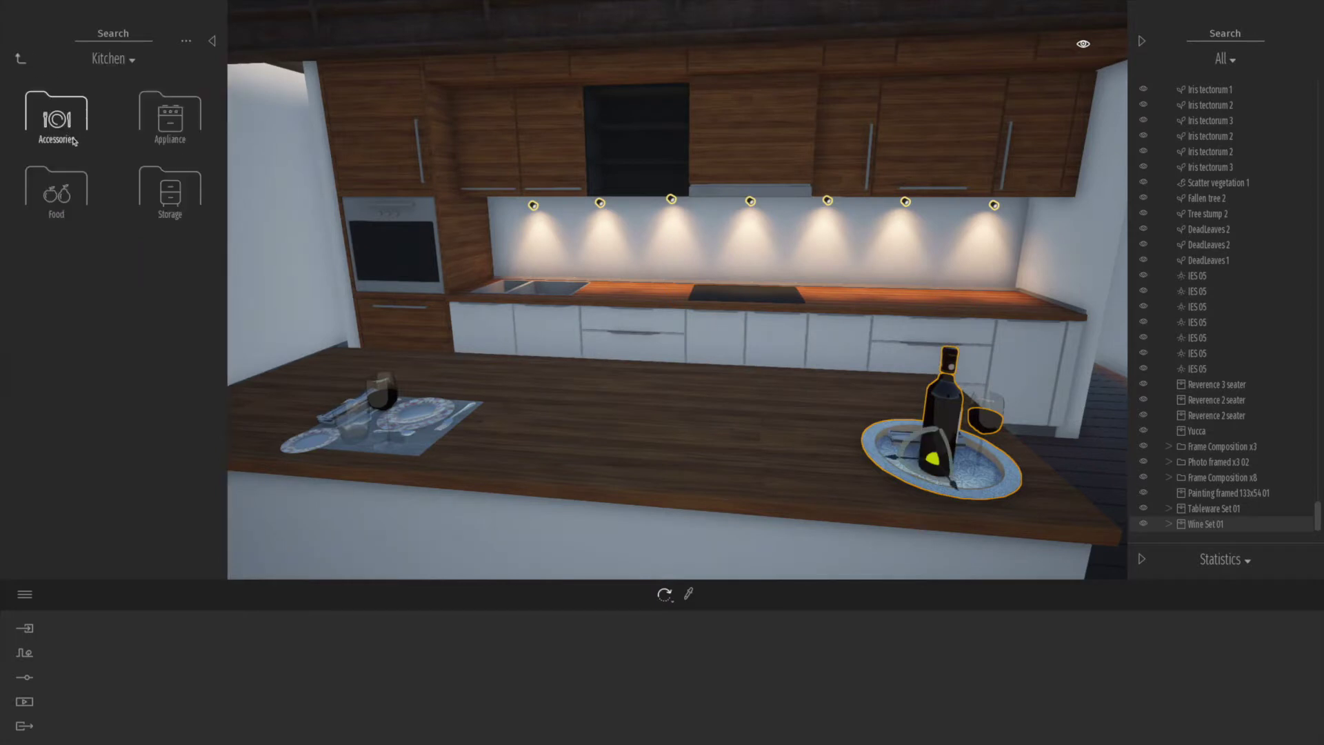
pyautogui.click(56, 192)
pyautogui.moveTo(56, 184); pyautogui.dragTo(741, 462)
pyautogui.moveTo(172, 270); pyautogui.dragTo(615, 298)
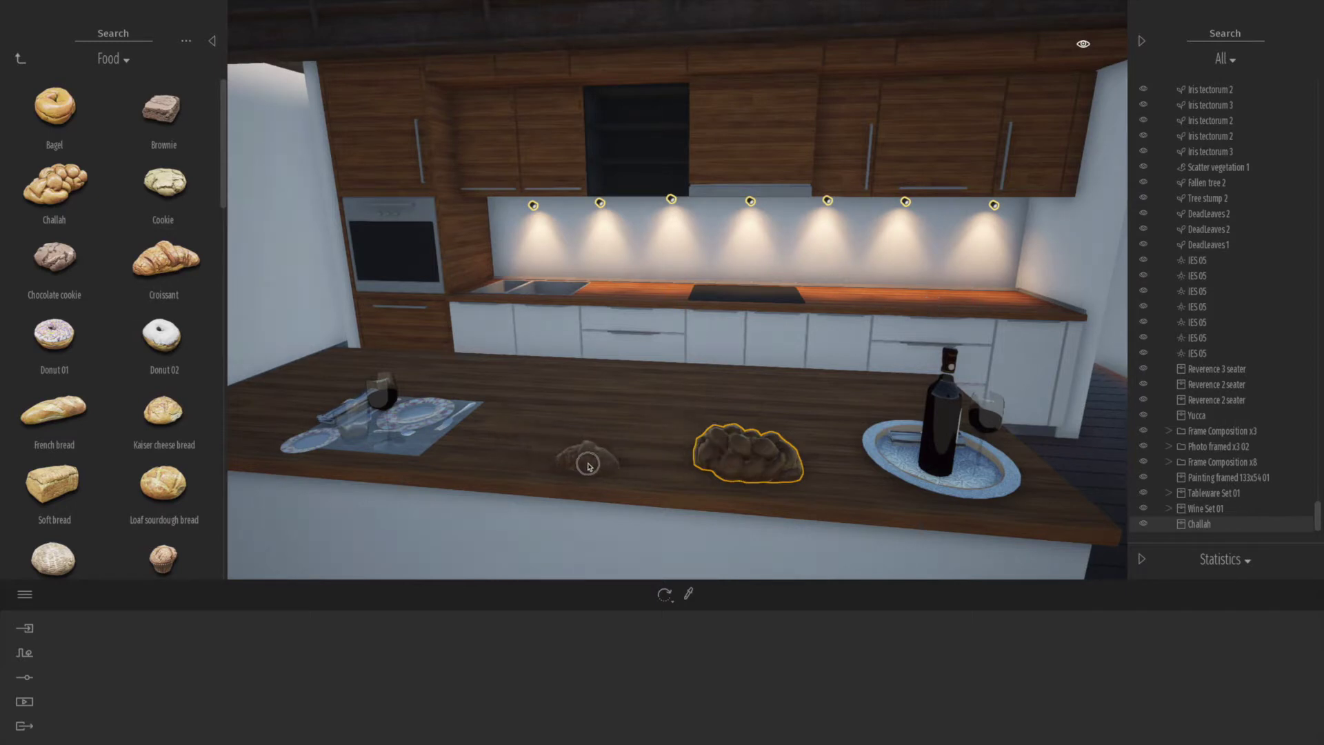
pyautogui.moveTo(587, 466); pyautogui.dragTo(587, 461)
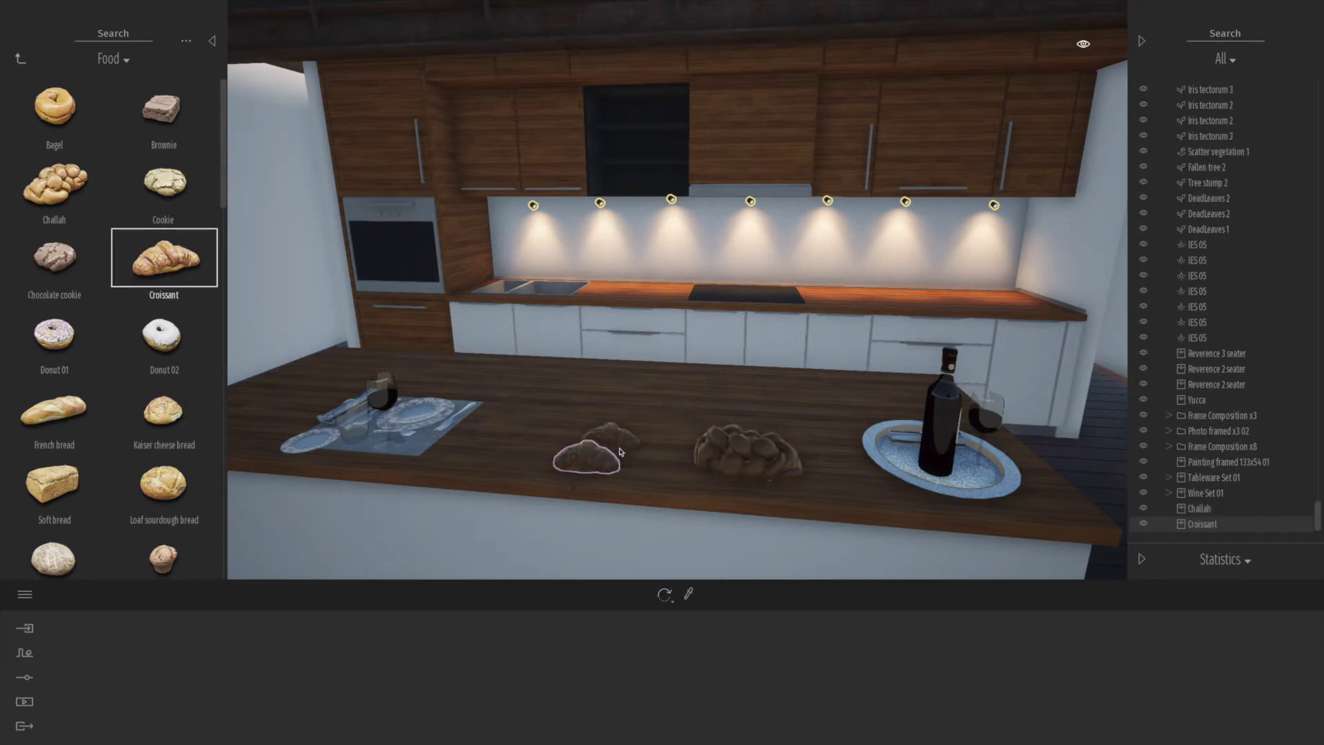
pyautogui.moveTo(627, 452); pyautogui.dragTo(628, 462)
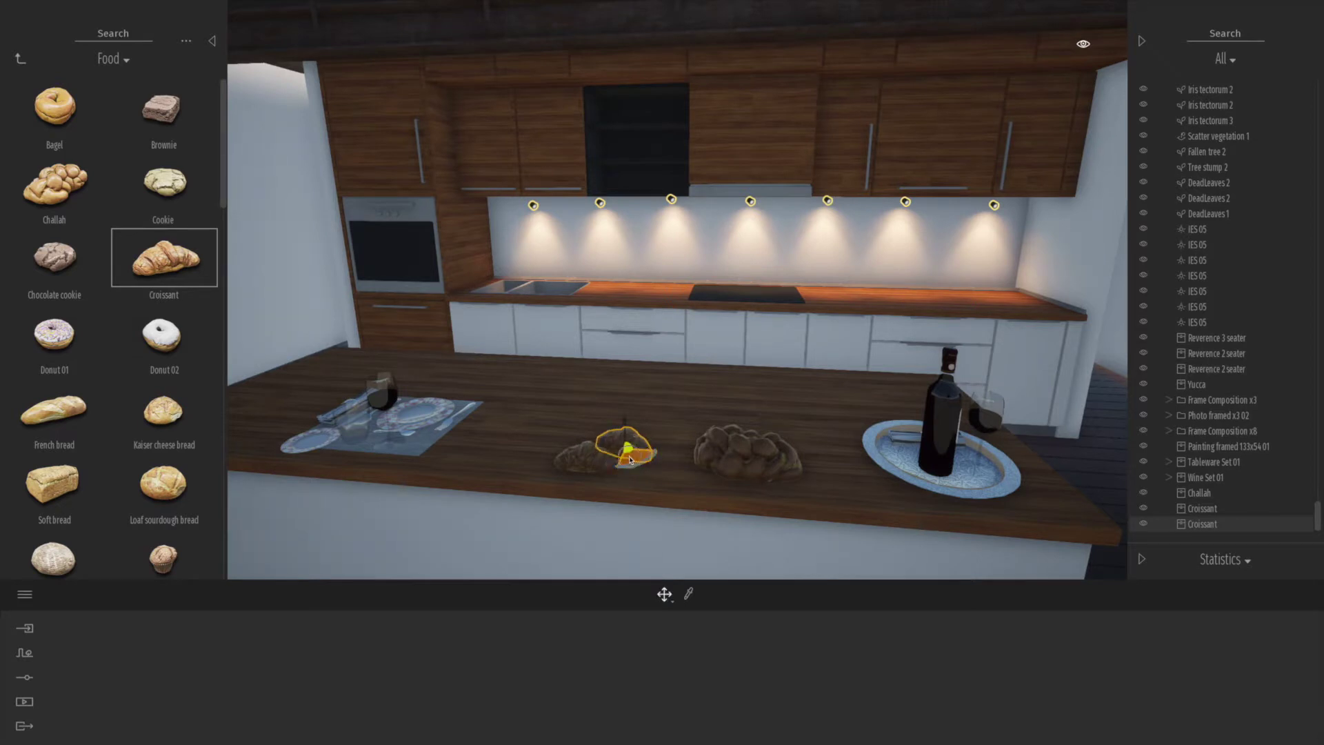
# Arrange a Plates Set 04 on the island worktop between the tableware and the challah
pyautogui.click(24, 61)
pyautogui.click(69, 134)
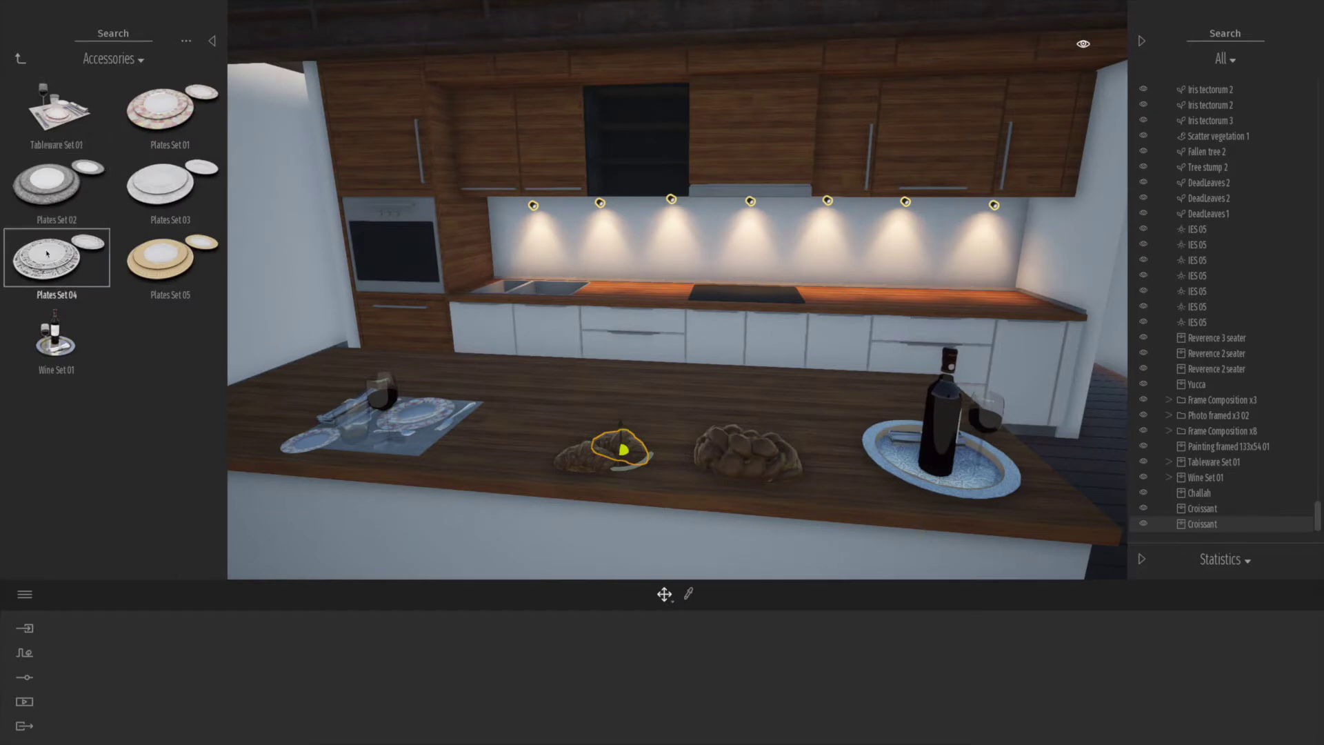
pyautogui.moveTo(495, 360); pyautogui.dragTo(619, 441)
pyautogui.click(546, 413)
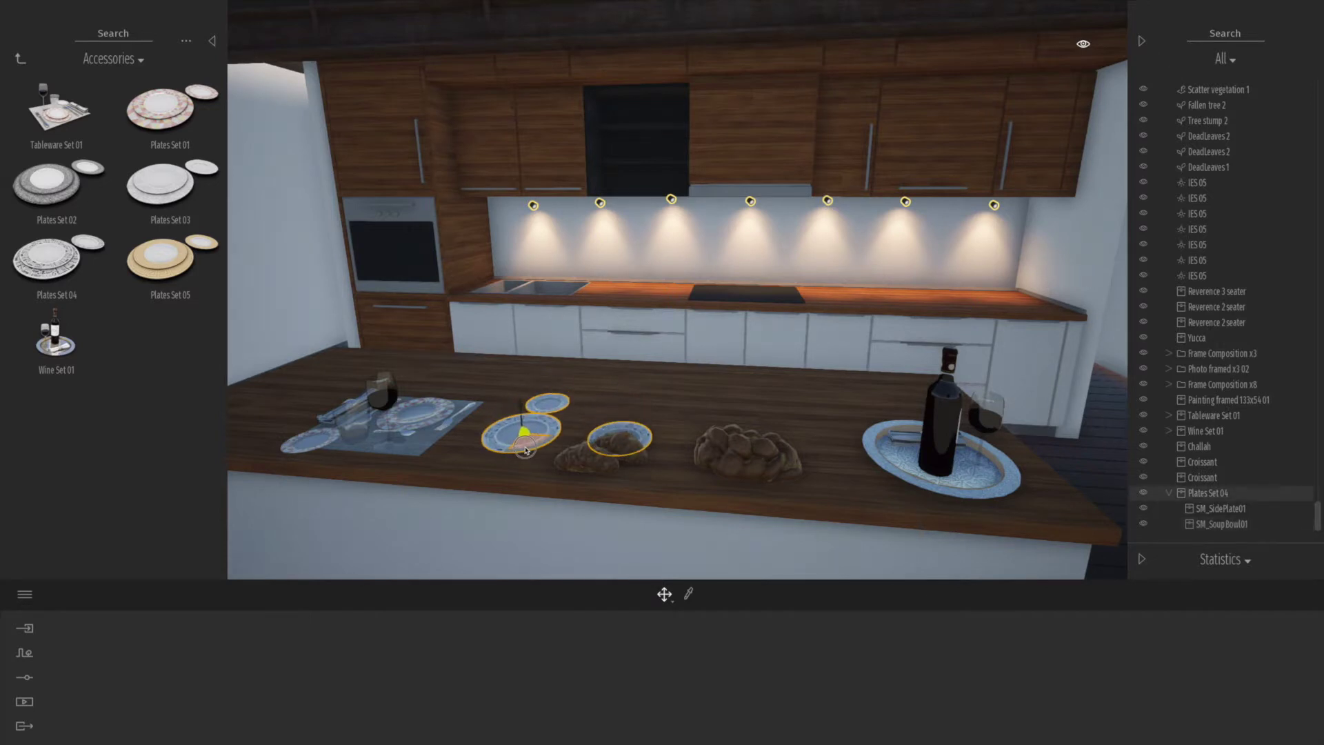
# Reposition the croissants so one rests on the Plates Set 04 plate and the other sits in its soup bowl
pyautogui.click(622, 437)
pyautogui.moveTo(633, 458)
pyautogui.mouseDown()
pyautogui.moveTo(543, 439)
pyautogui.moveTo(642, 446)
pyautogui.mouseUp()
pyautogui.click(592, 461)
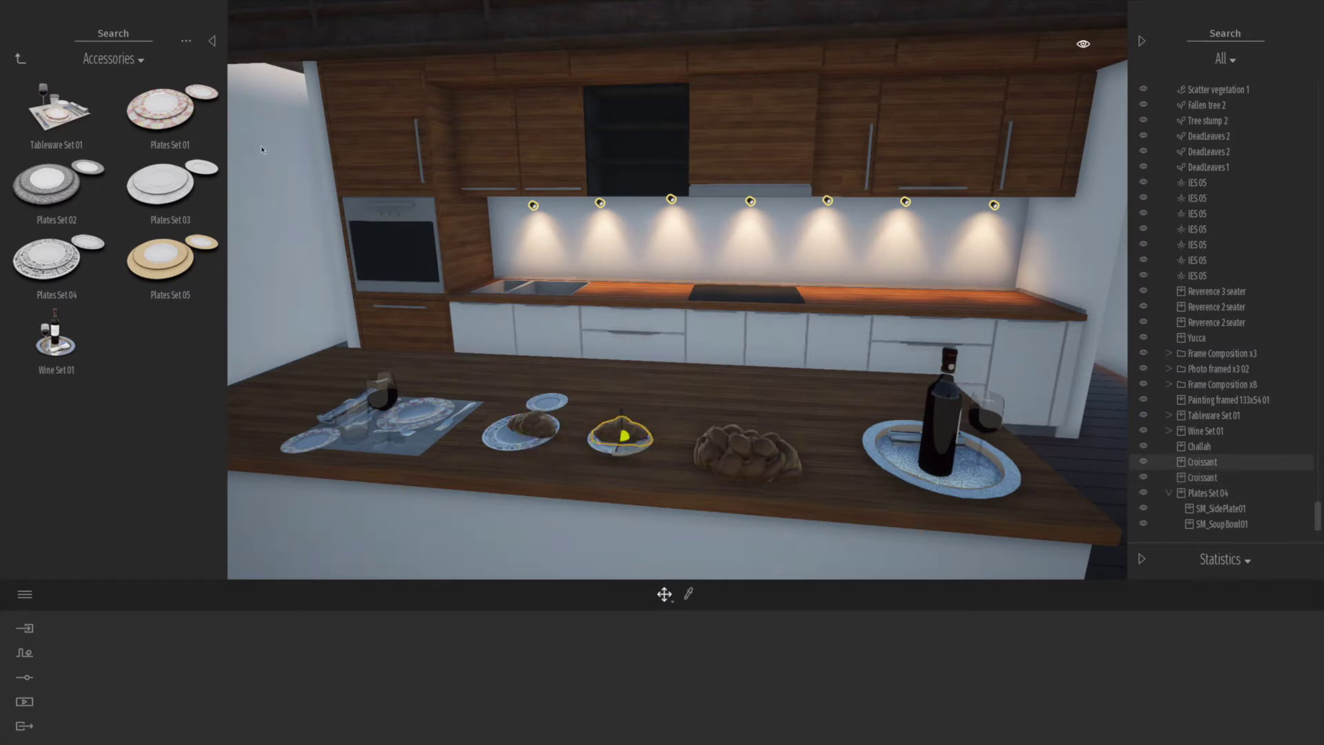
# Place a Coffee mug from the office accessories at the tableware end of the island and two more on the rear worktop beside the hob
pyautogui.click(18, 60)
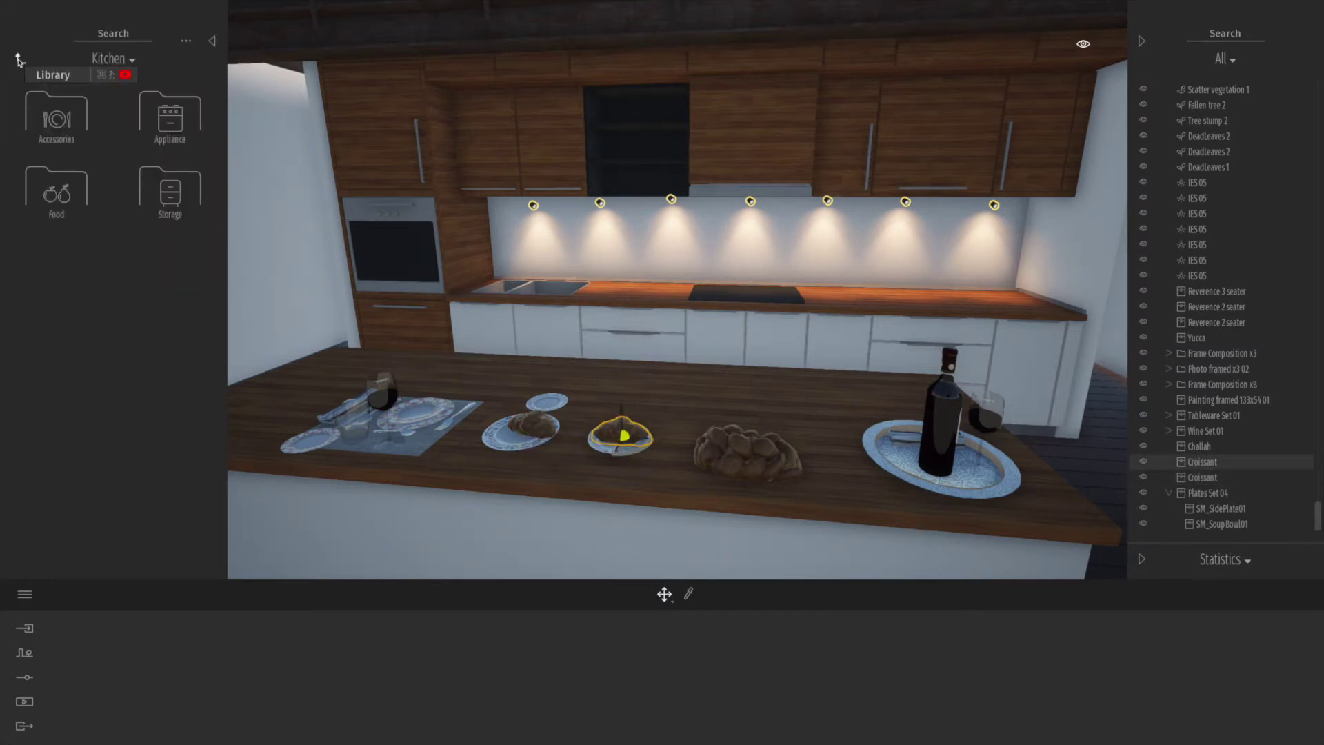
pyautogui.click(138, 194)
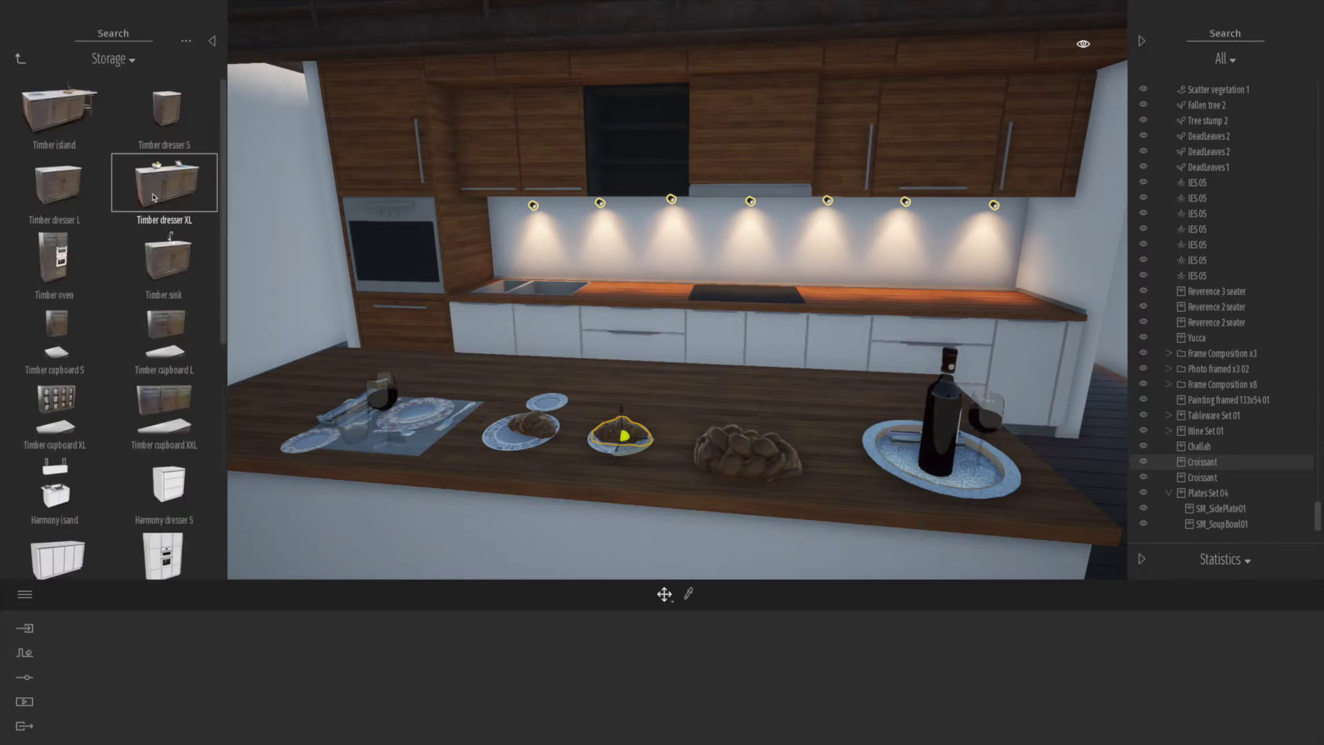
pyautogui.scroll(-6, 90, 381)
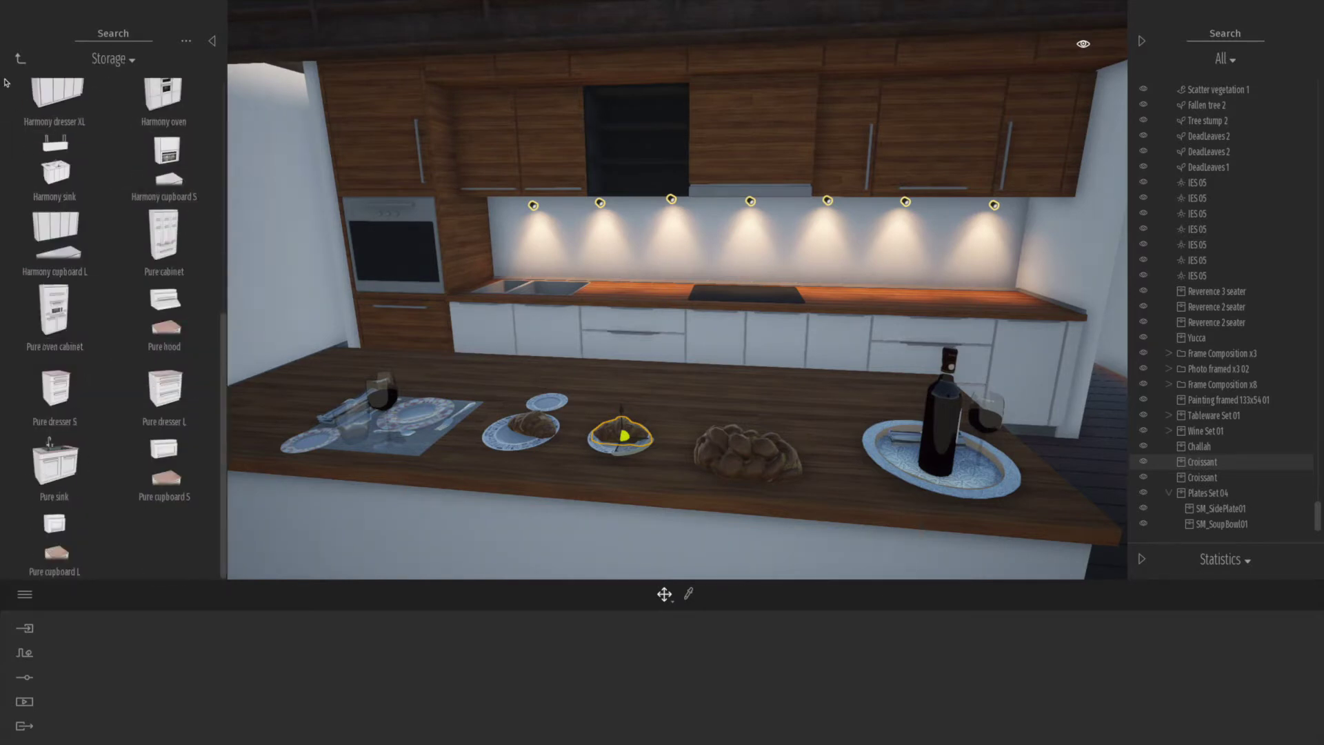
pyautogui.click(18, 61)
pyautogui.click(18, 61)
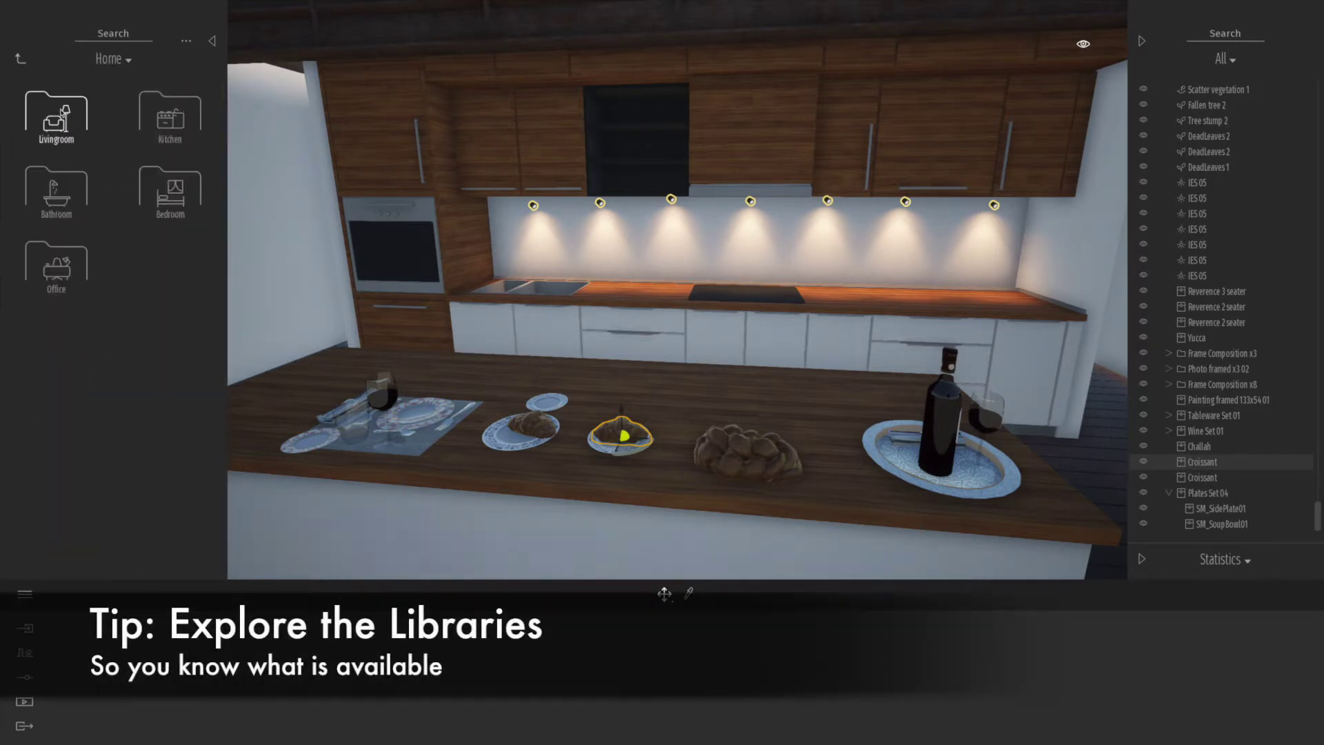
pyautogui.click(53, 285)
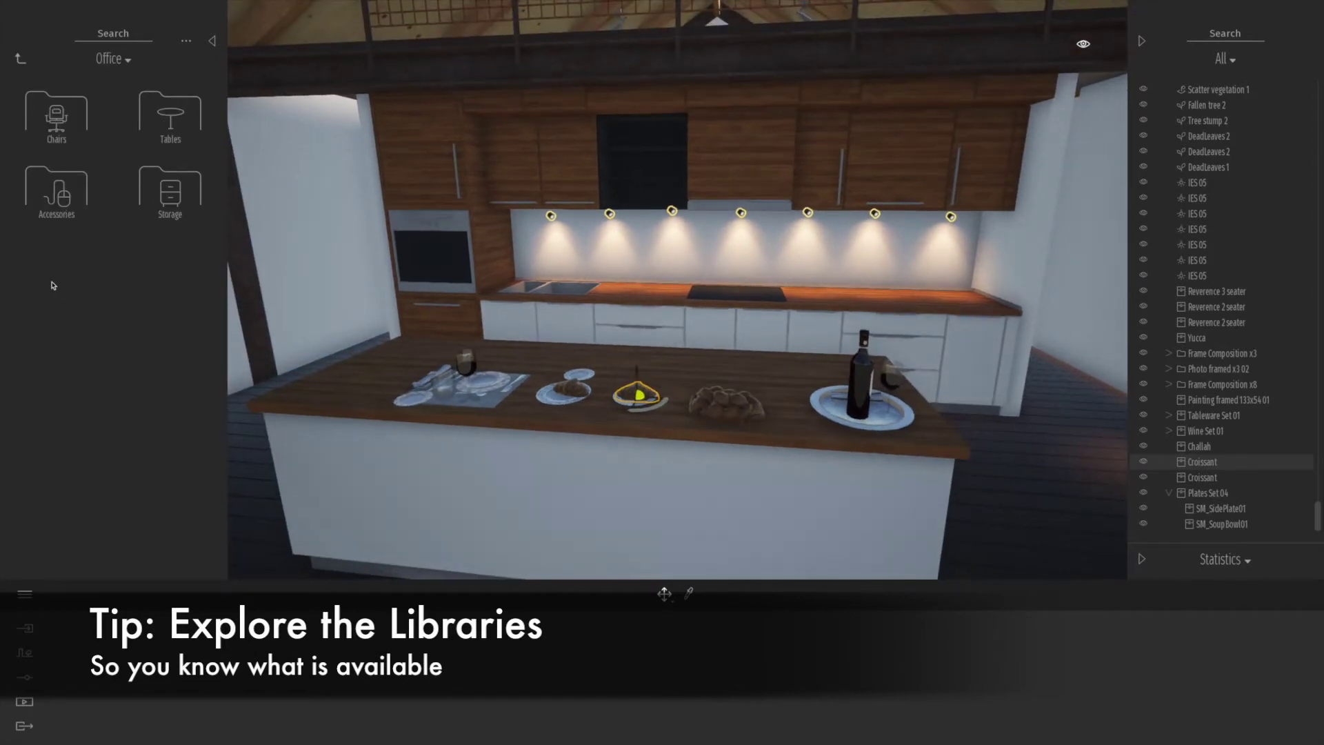
pyautogui.click(64, 198)
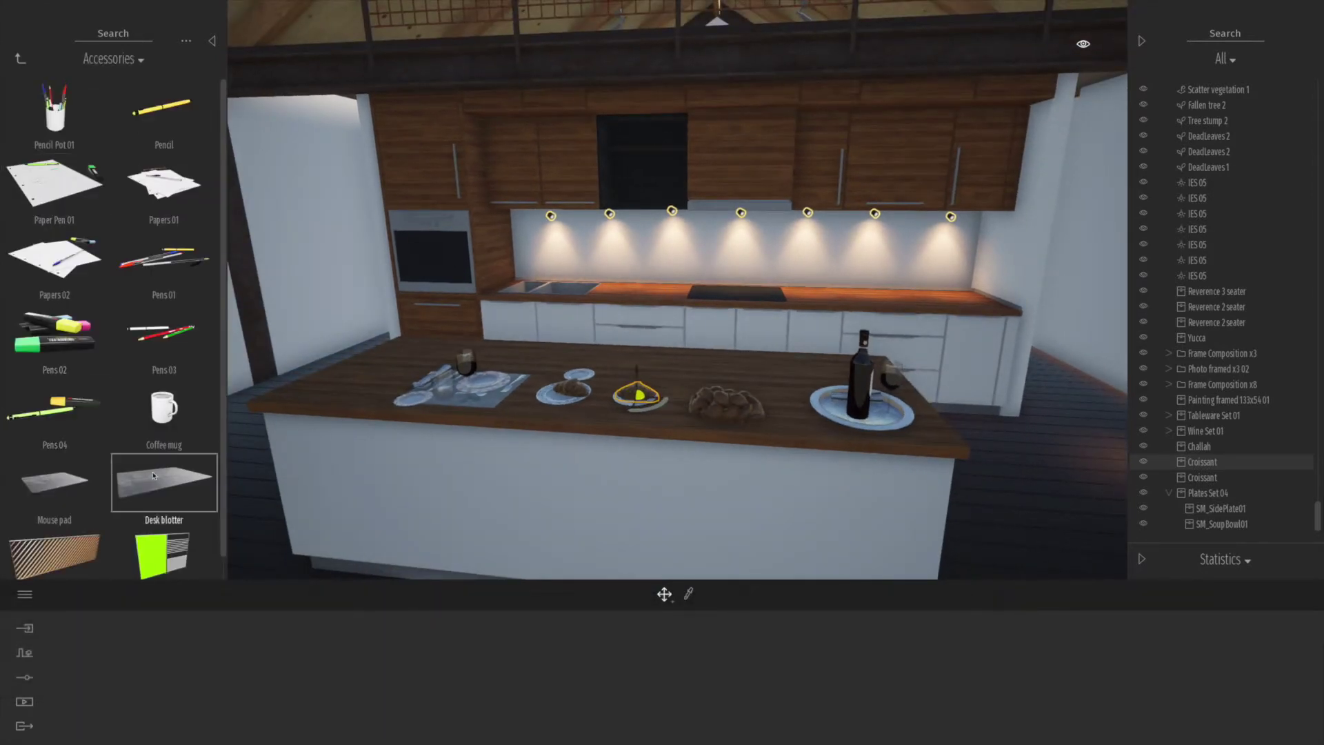
pyautogui.moveTo(169, 427); pyautogui.dragTo(351, 409)
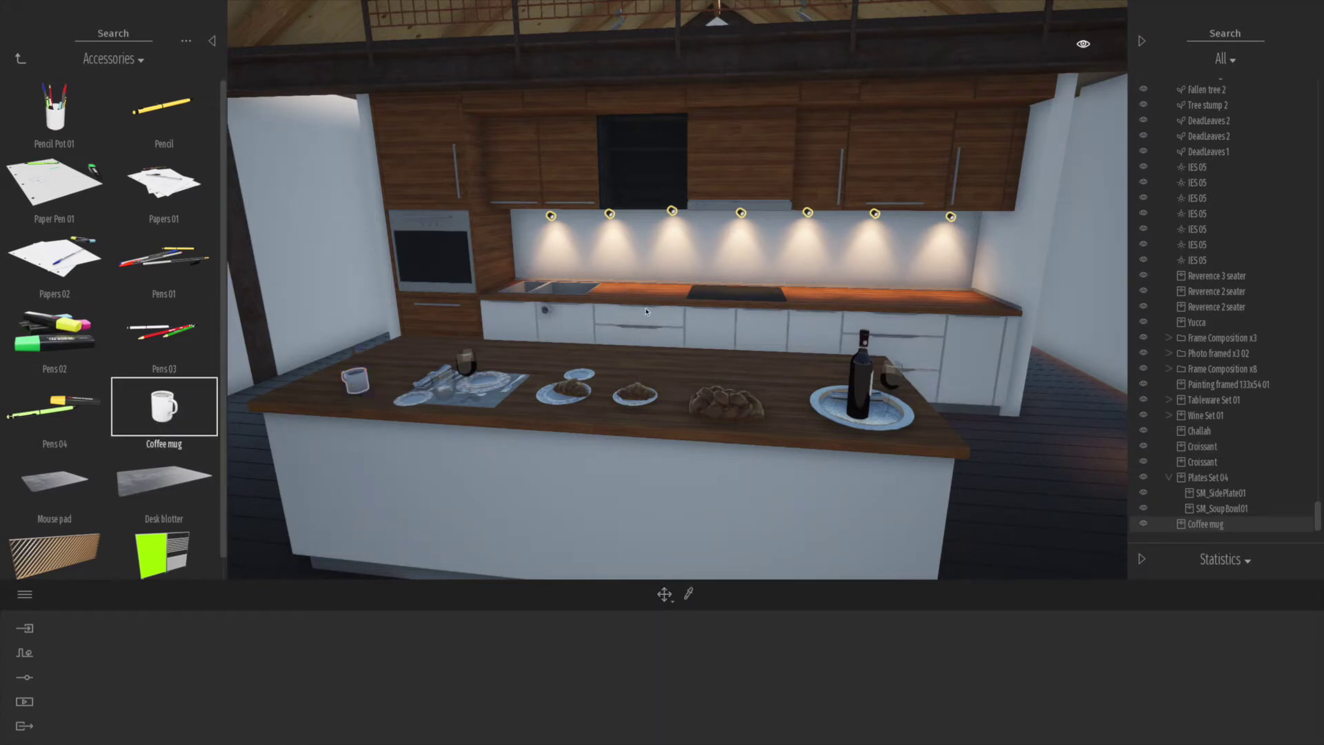
pyautogui.moveTo(642, 292); pyautogui.dragTo(629, 291)
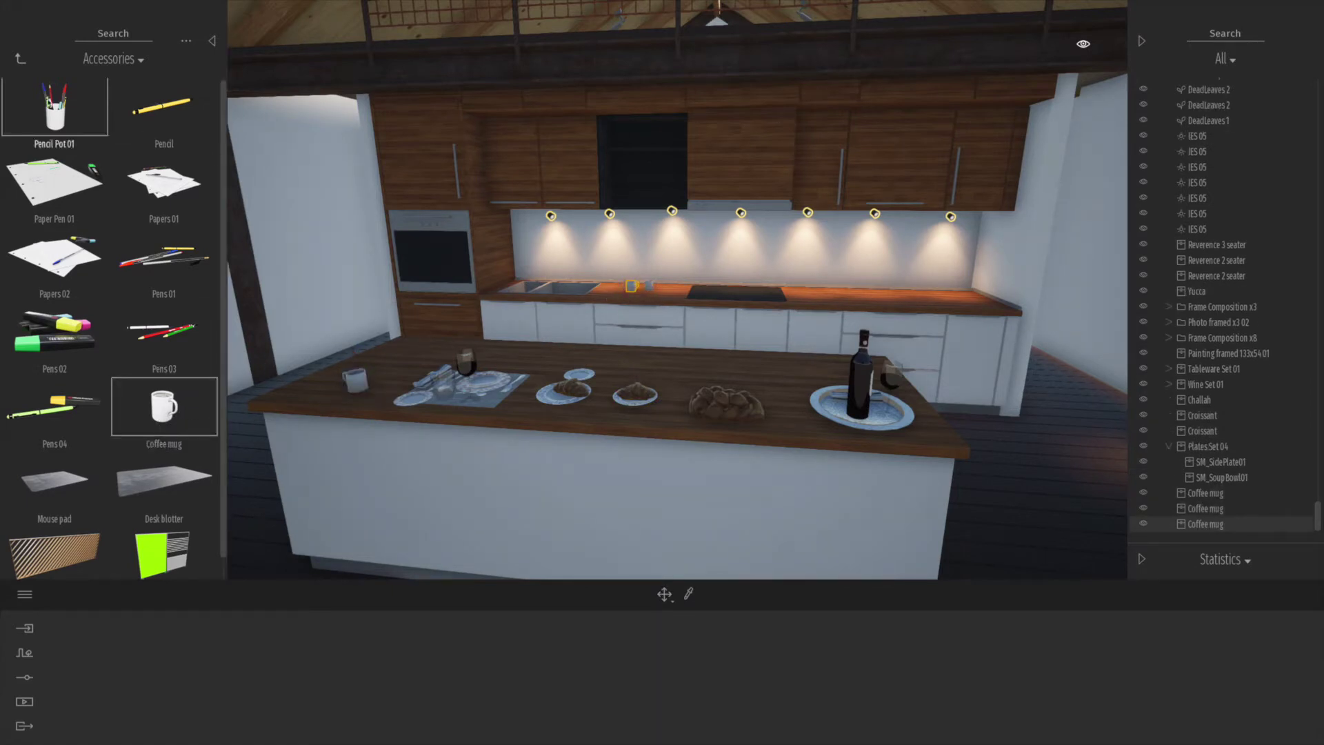
# Bring up the stain decals in the object library's Decals category
pyautogui.click(28, 66)
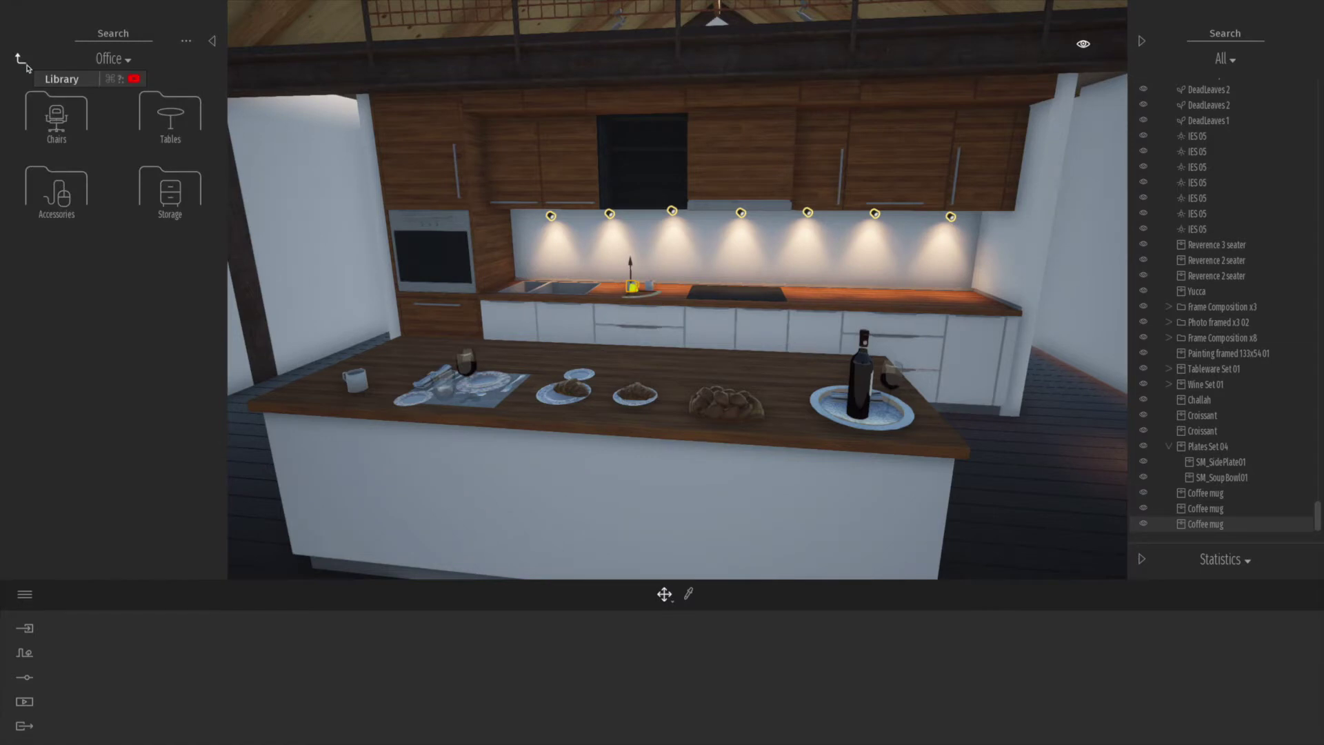
pyautogui.click(20, 61)
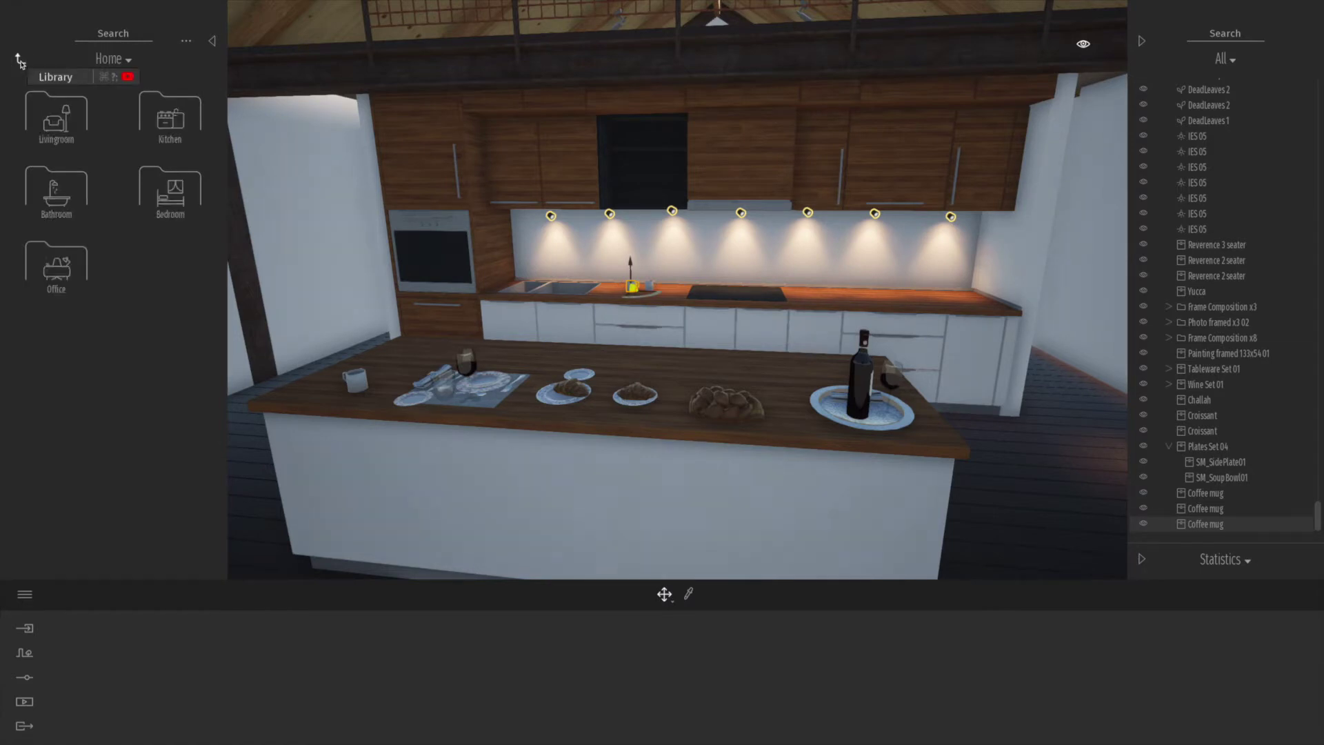
pyautogui.scroll(-4, 677, 290)
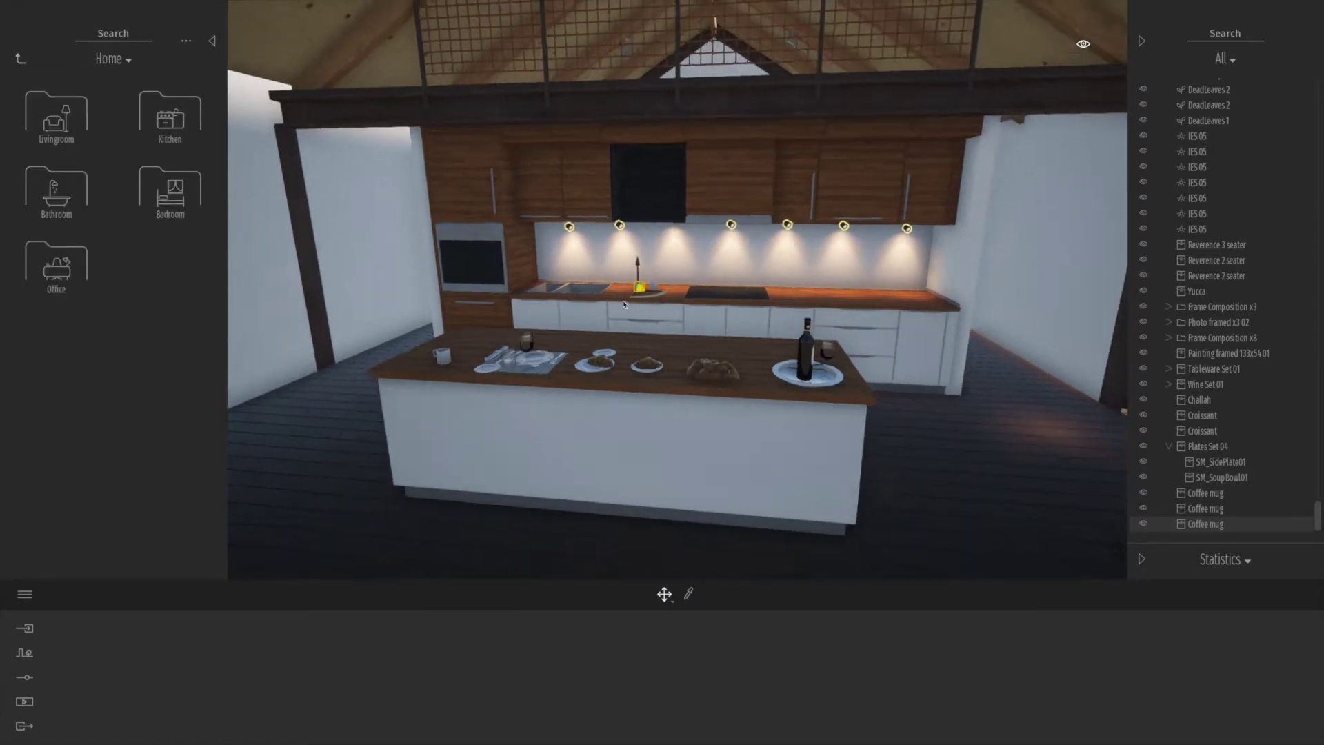
pyautogui.scroll(-10, 528, 374)
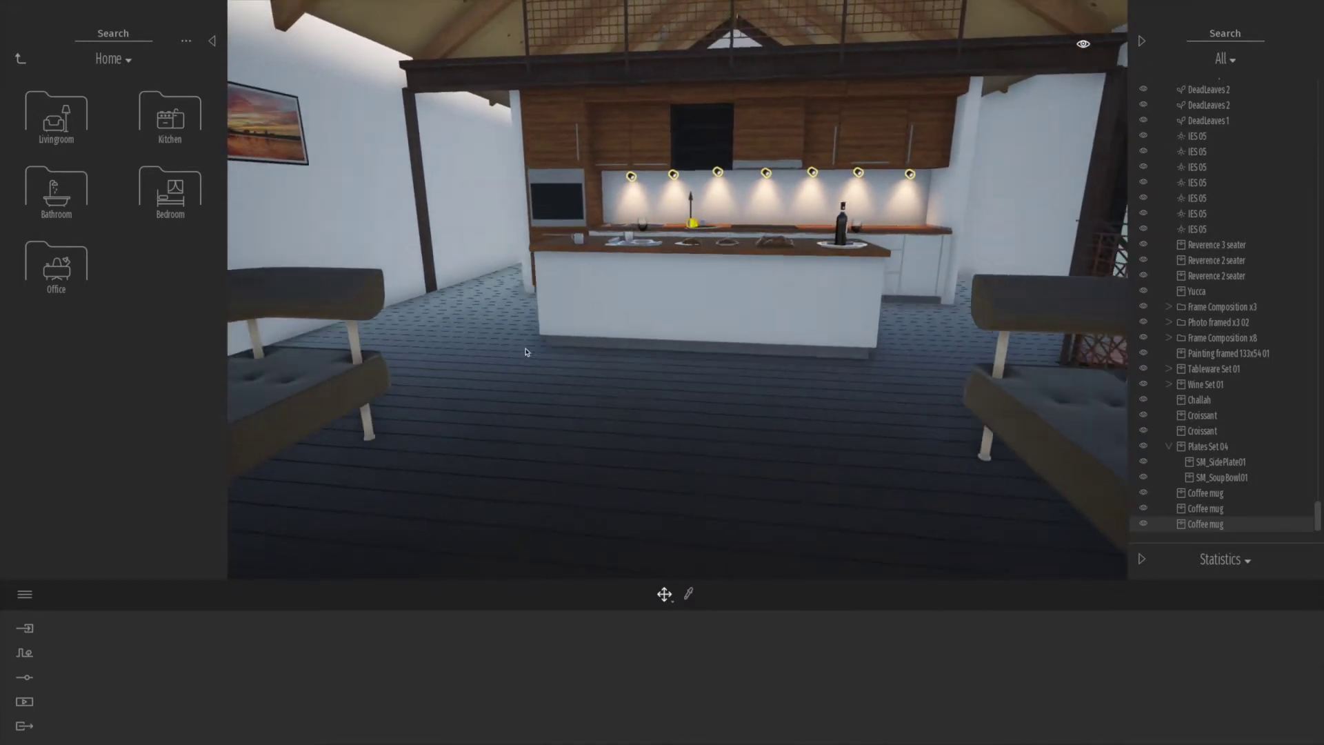
pyautogui.moveTo(528, 374); pyautogui.dragTo(531, 372, button='right')
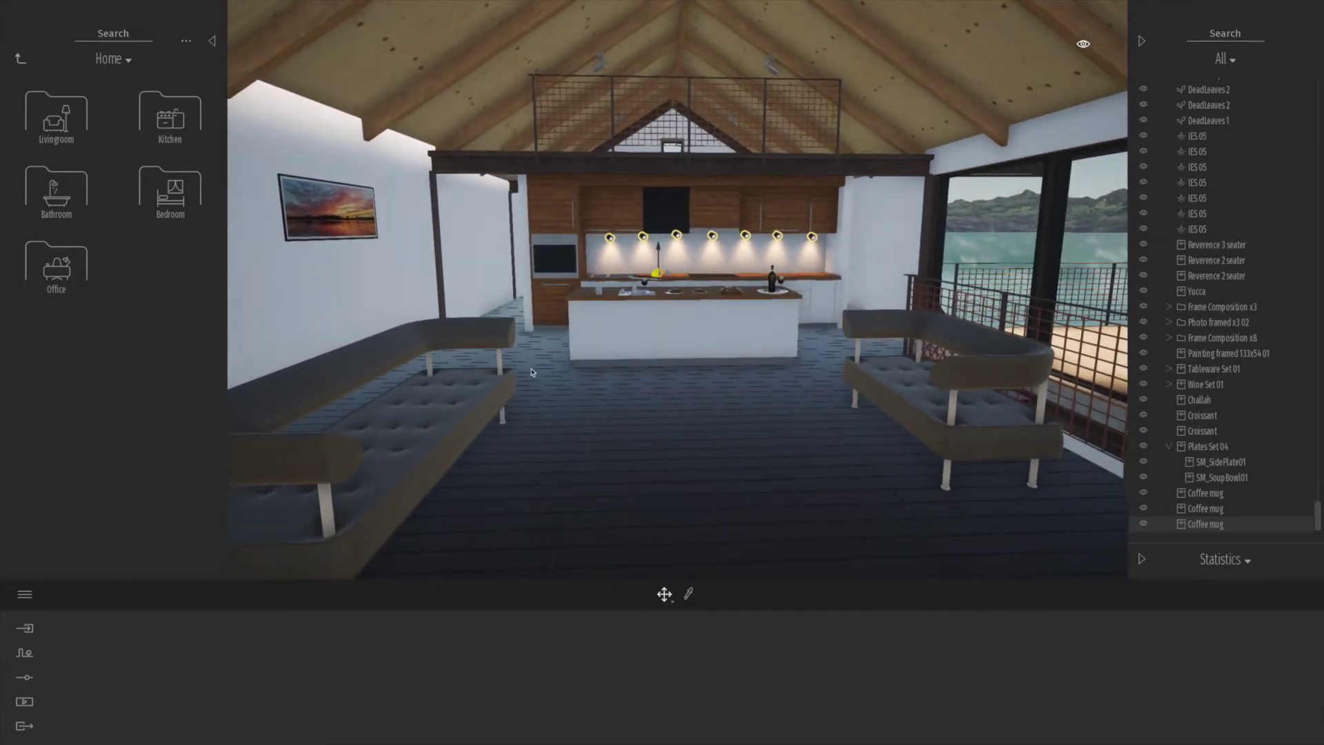
pyautogui.moveTo(453, 405); pyautogui.dragTo(417, 419, button='right')
pyautogui.click(21, 60)
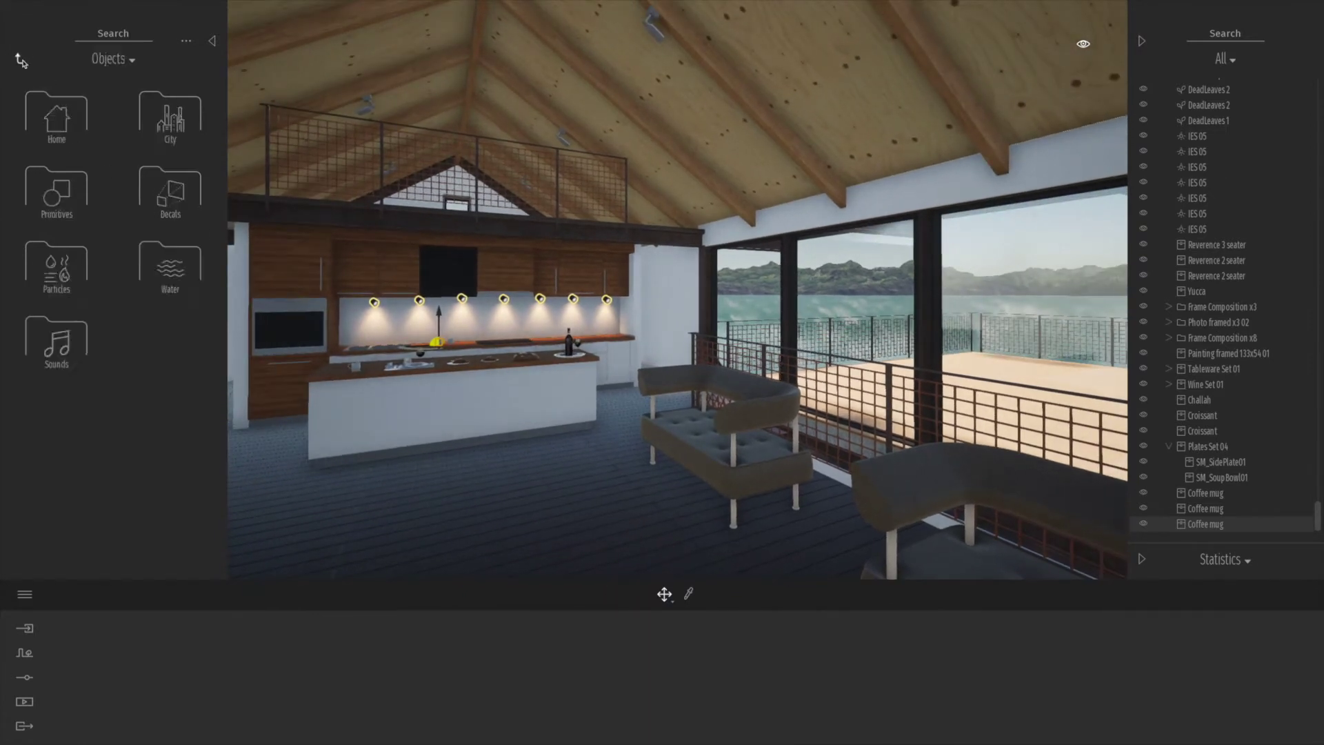
pyautogui.click(169, 191)
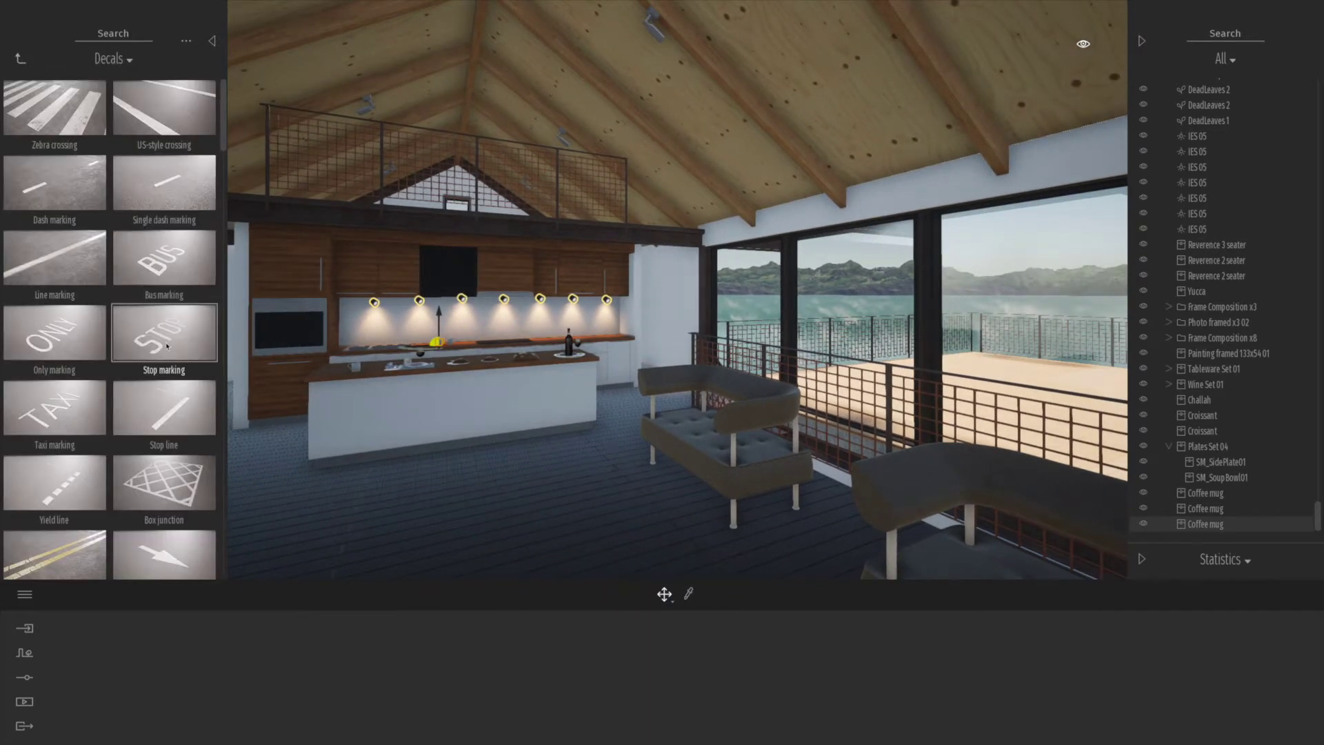
pyautogui.moveTo(222, 164); pyautogui.dragTo(222, 377)
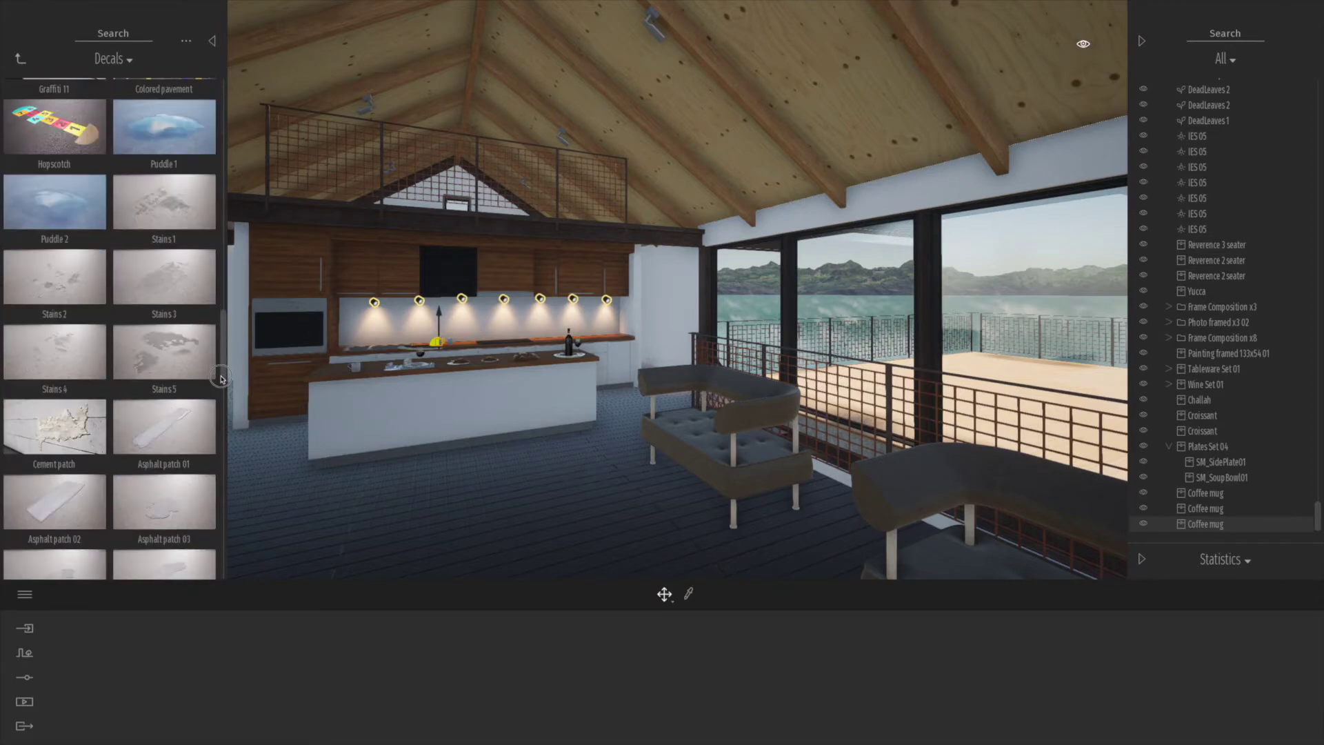
# Place a Stains 3 decal on the upper terrace deck, enlarge it and reduce its opacity to about 59%
pyautogui.scroll(-10, 617, 325)
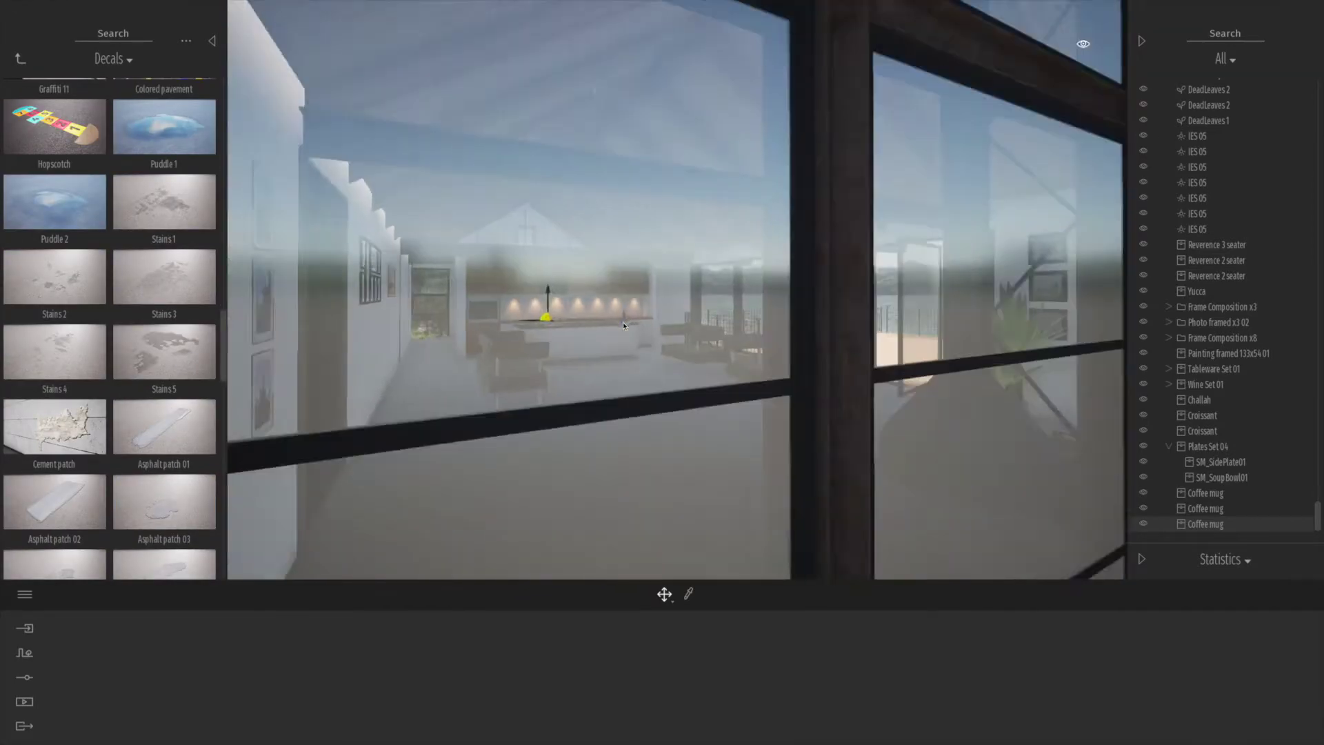
pyautogui.press('d')
pyautogui.press('w')
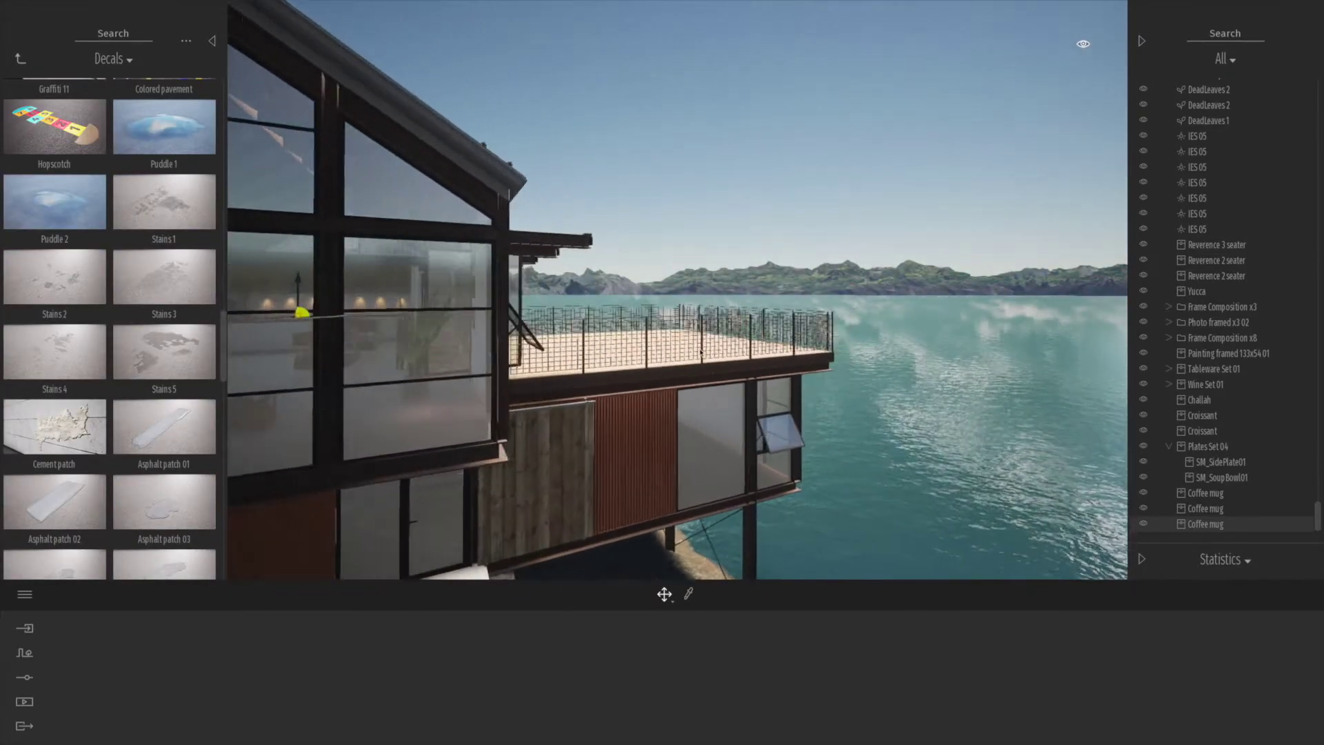
pyautogui.press('e')
pyautogui.moveTo(662, 345); pyautogui.dragTo(635, 391, button='right')
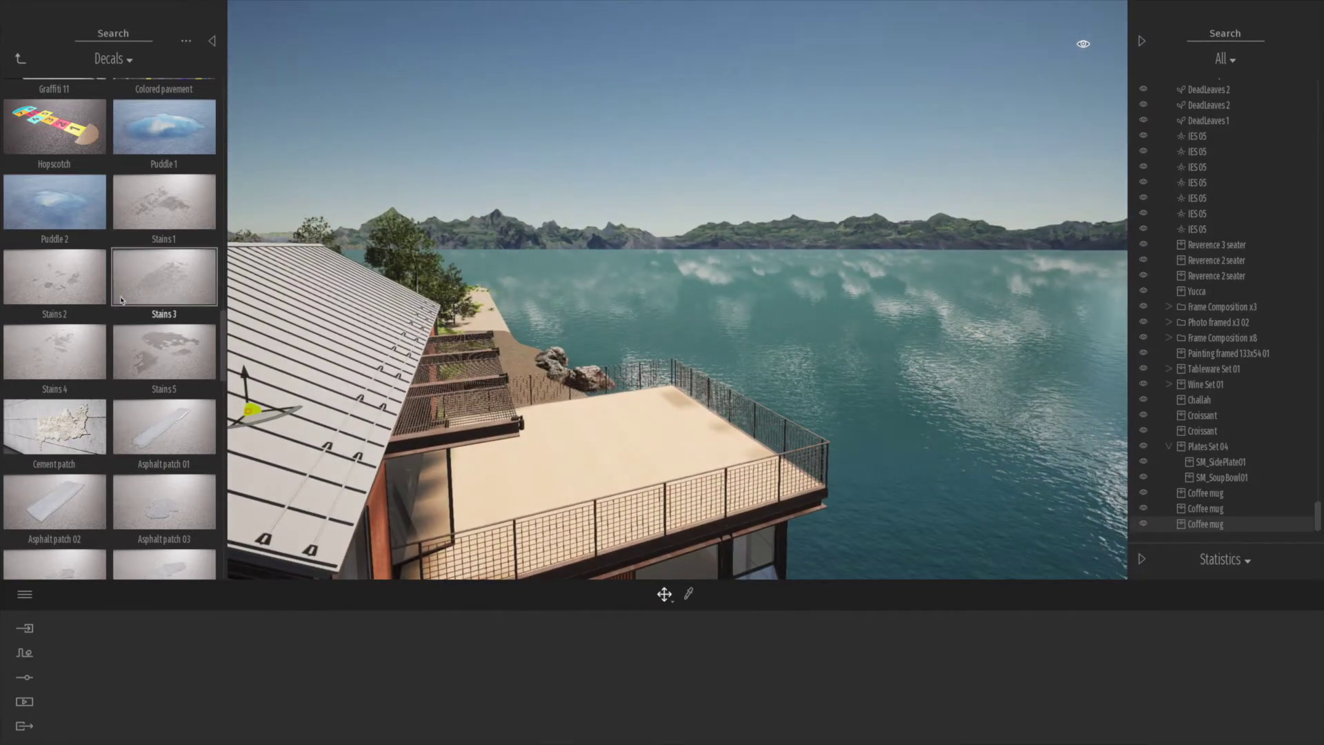
pyautogui.moveTo(155, 278); pyautogui.dragTo(603, 460)
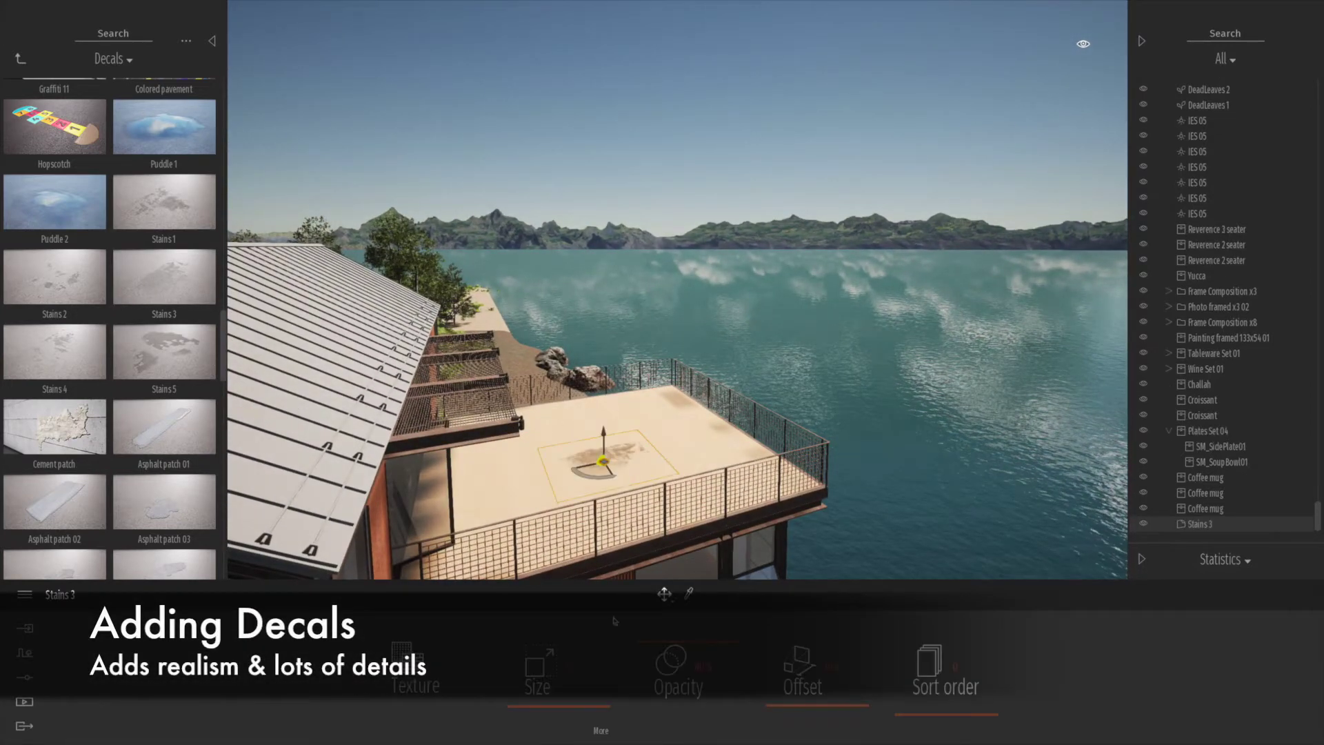
pyautogui.moveTo(591, 705); pyautogui.dragTo(620, 700)
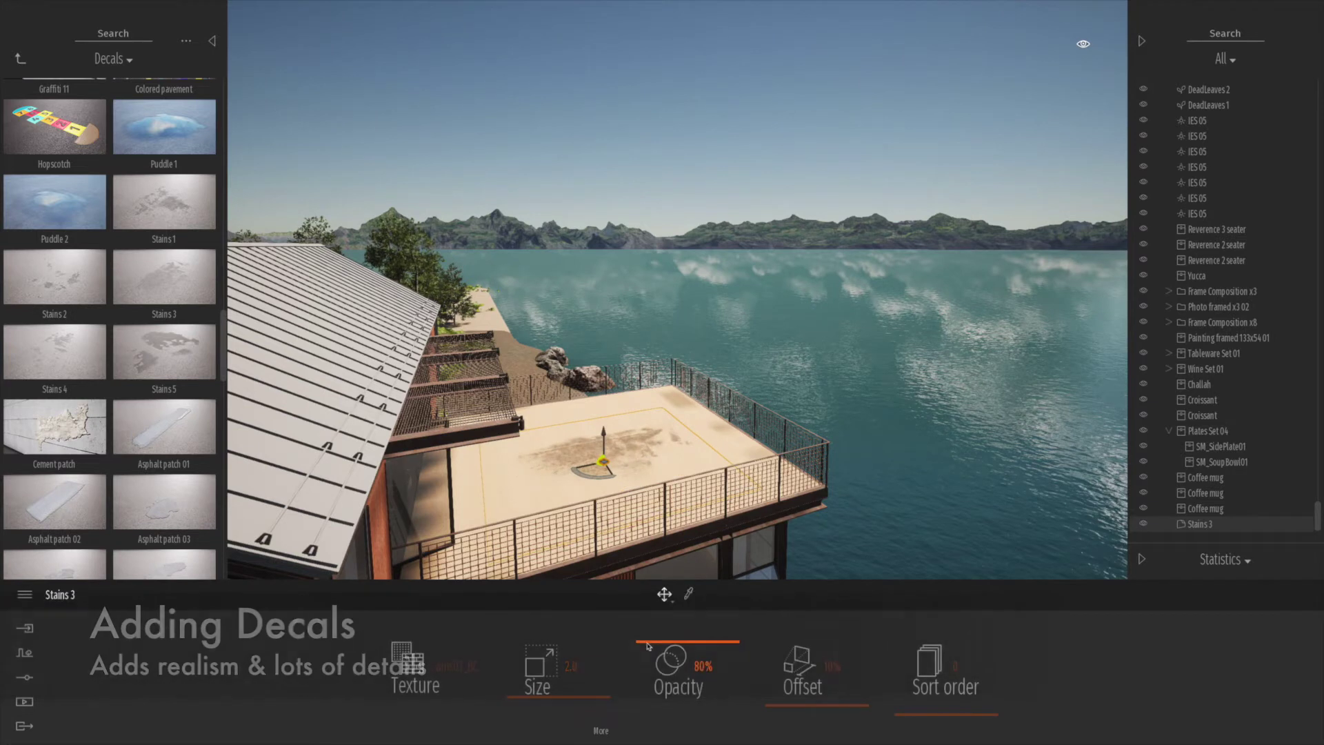
pyautogui.moveTo(647, 649); pyautogui.dragTo(647, 658)
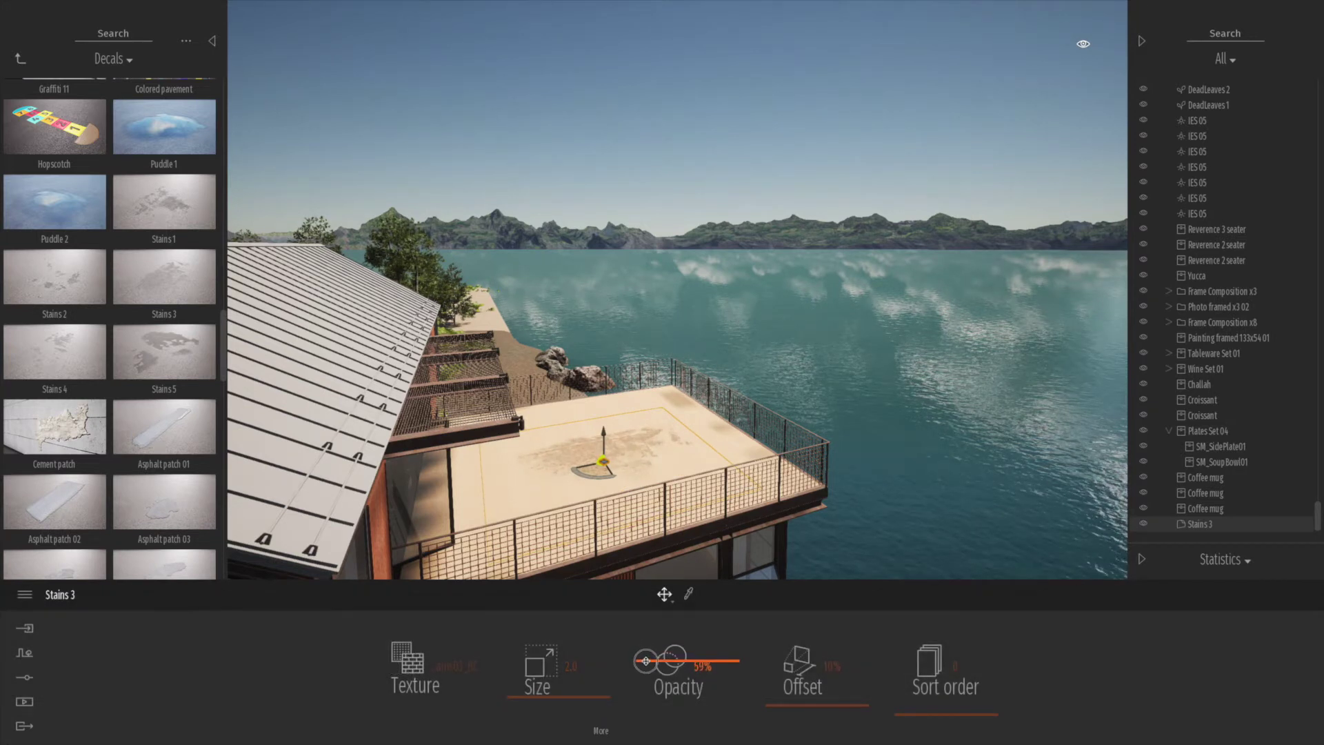
# Copy the Stains 3 decal to the near part of the terrace deck and adjust the copy's placement
pyautogui.moveTo(596, 475)
pyautogui.mouseDown()
pyautogui.moveTo(610, 448)
pyautogui.moveTo(610, 480)
pyautogui.mouseUp()
pyautogui.click(696, 434)
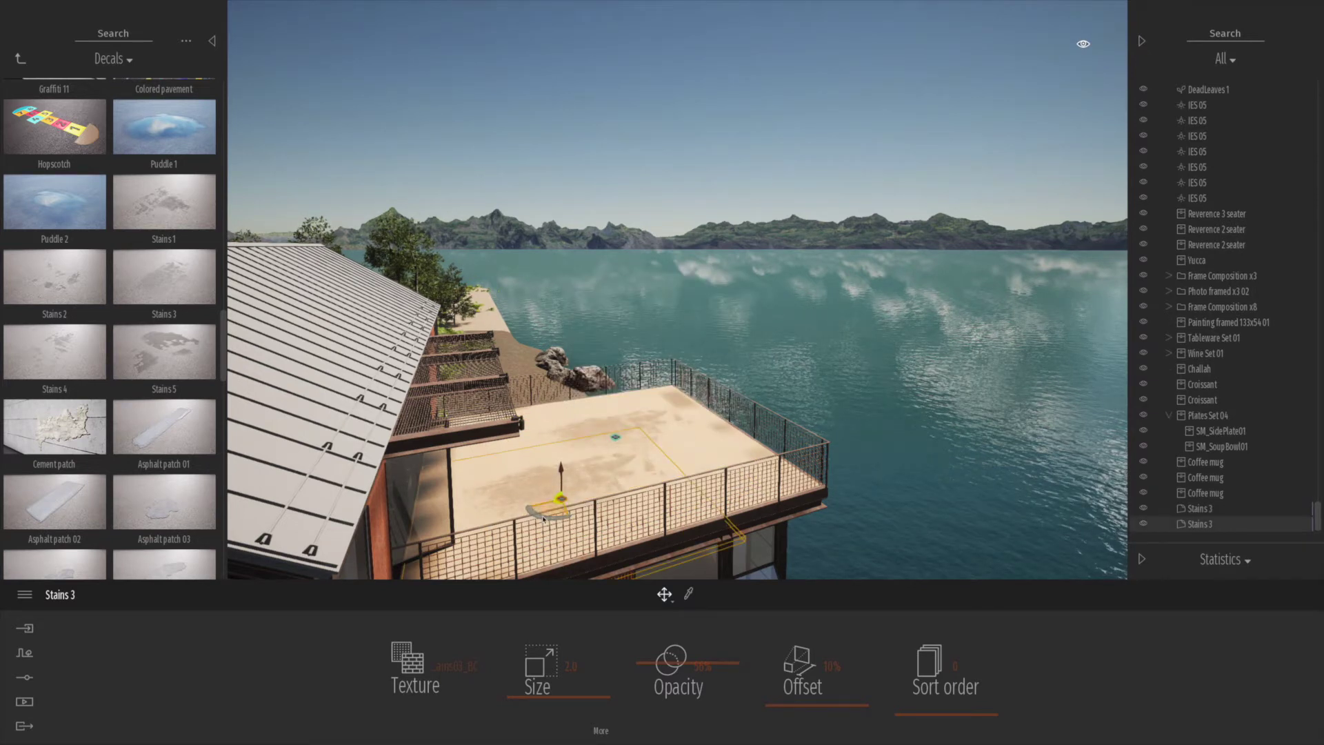
pyautogui.moveTo(535, 515)
pyautogui.mouseDown()
pyautogui.moveTo(614, 514)
pyautogui.moveTo(543, 498)
pyautogui.mouseUp()
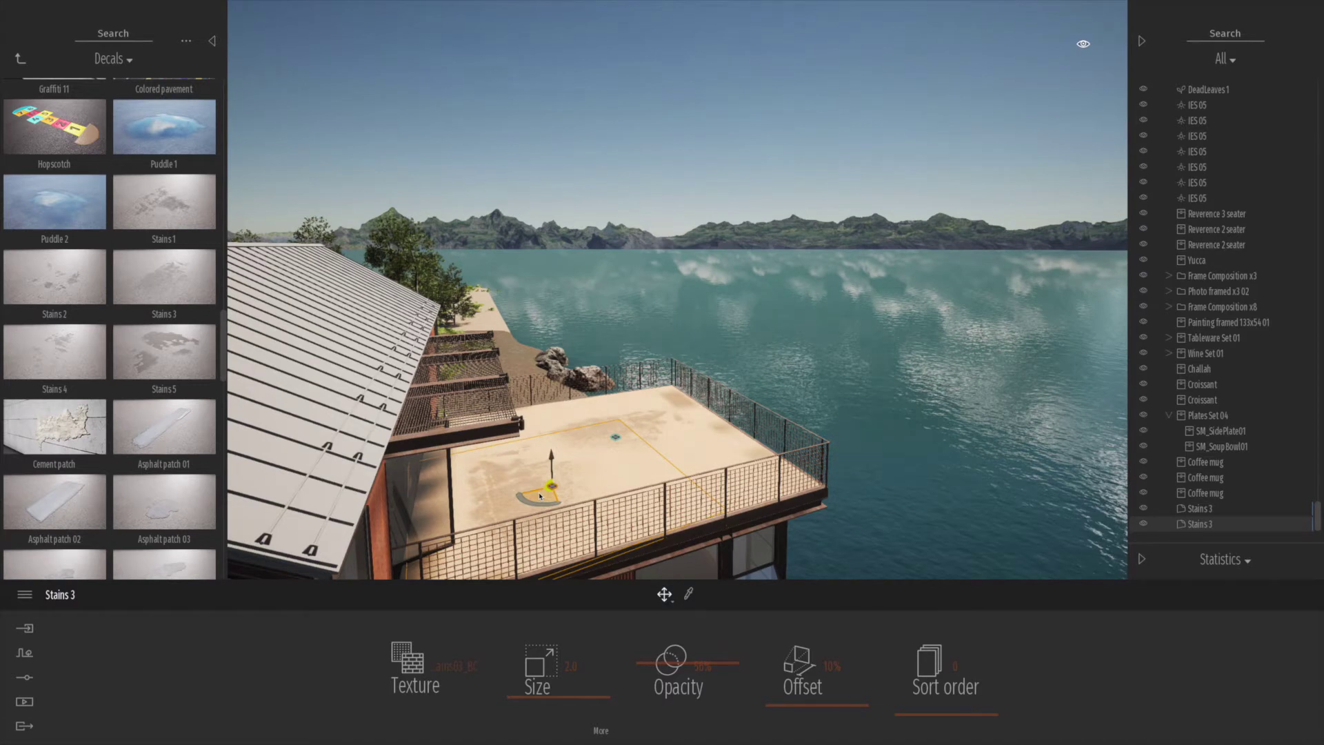
# Apply the Aluminium siding 03 metal material to the house roof and rotate its texture 90°
pyautogui.click(327, 412)
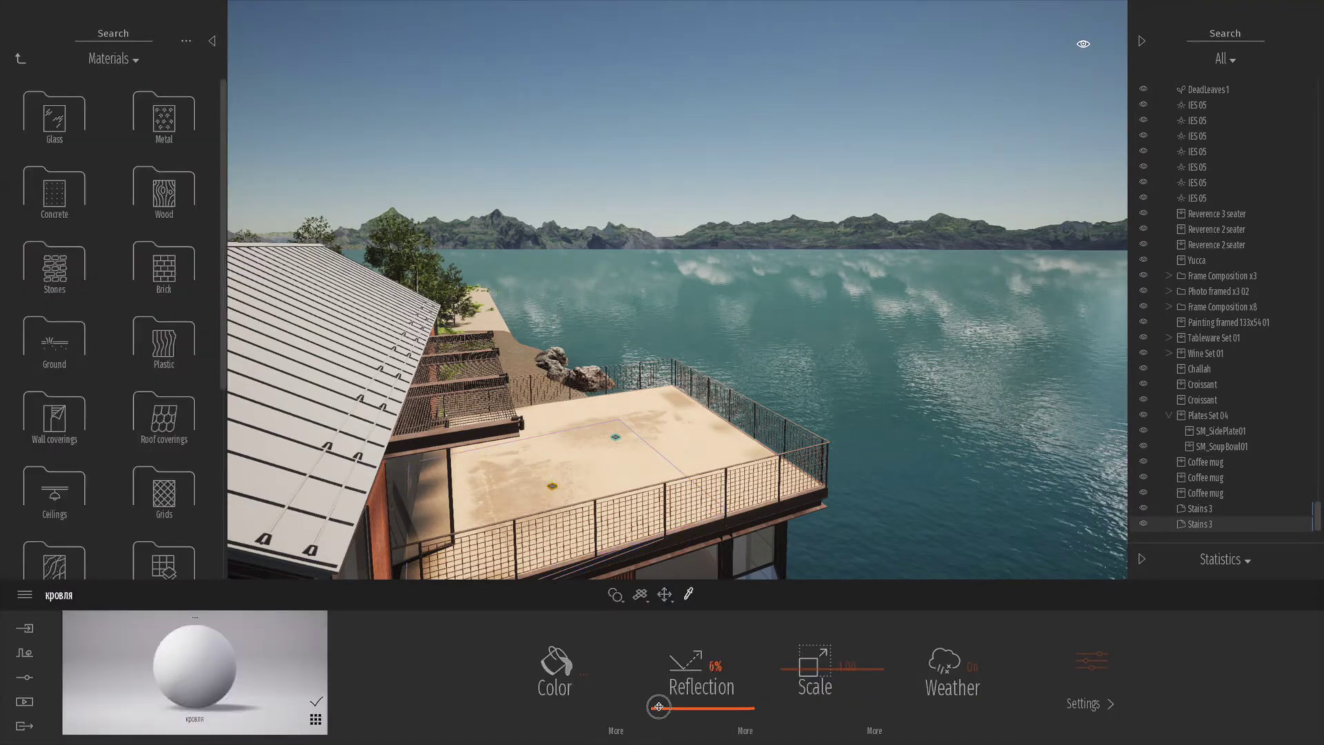
pyautogui.click(173, 119)
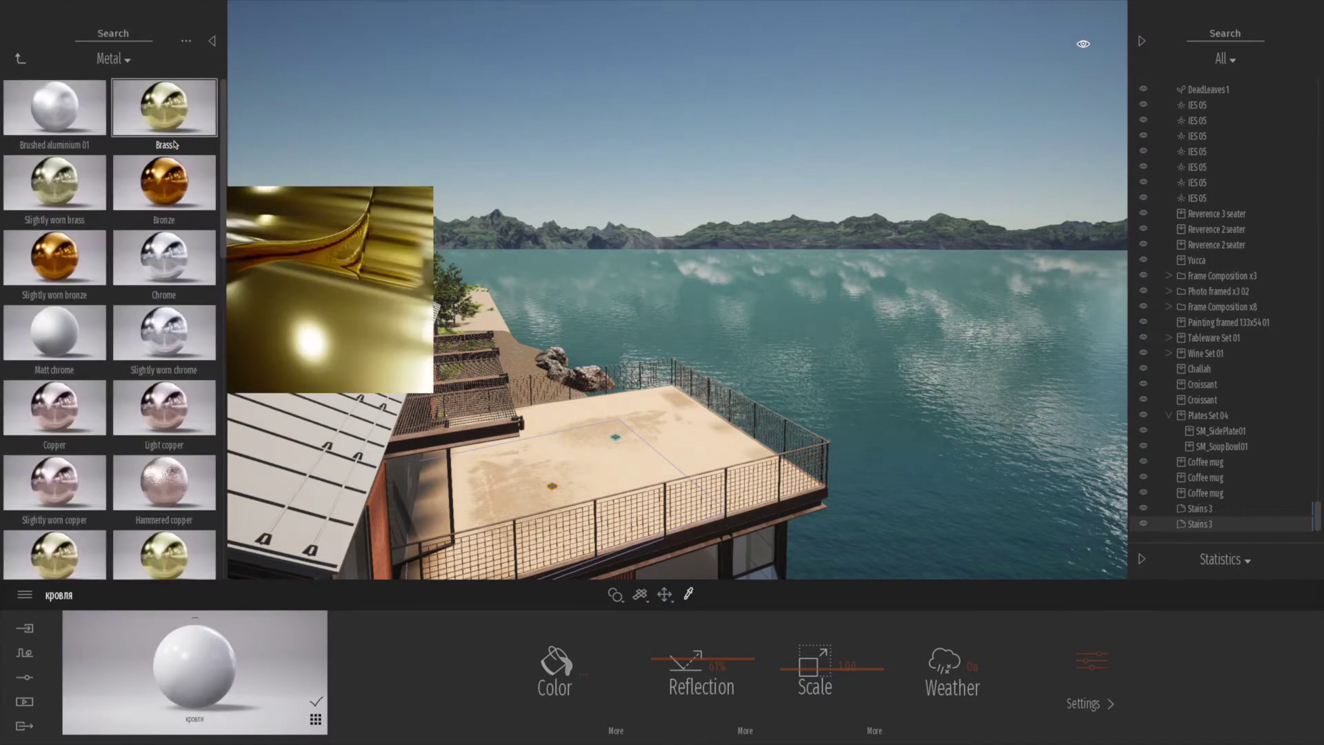
pyautogui.moveTo(217, 211); pyautogui.dragTo(217, 431)
pyautogui.moveTo(165, 294); pyautogui.dragTo(311, 448)
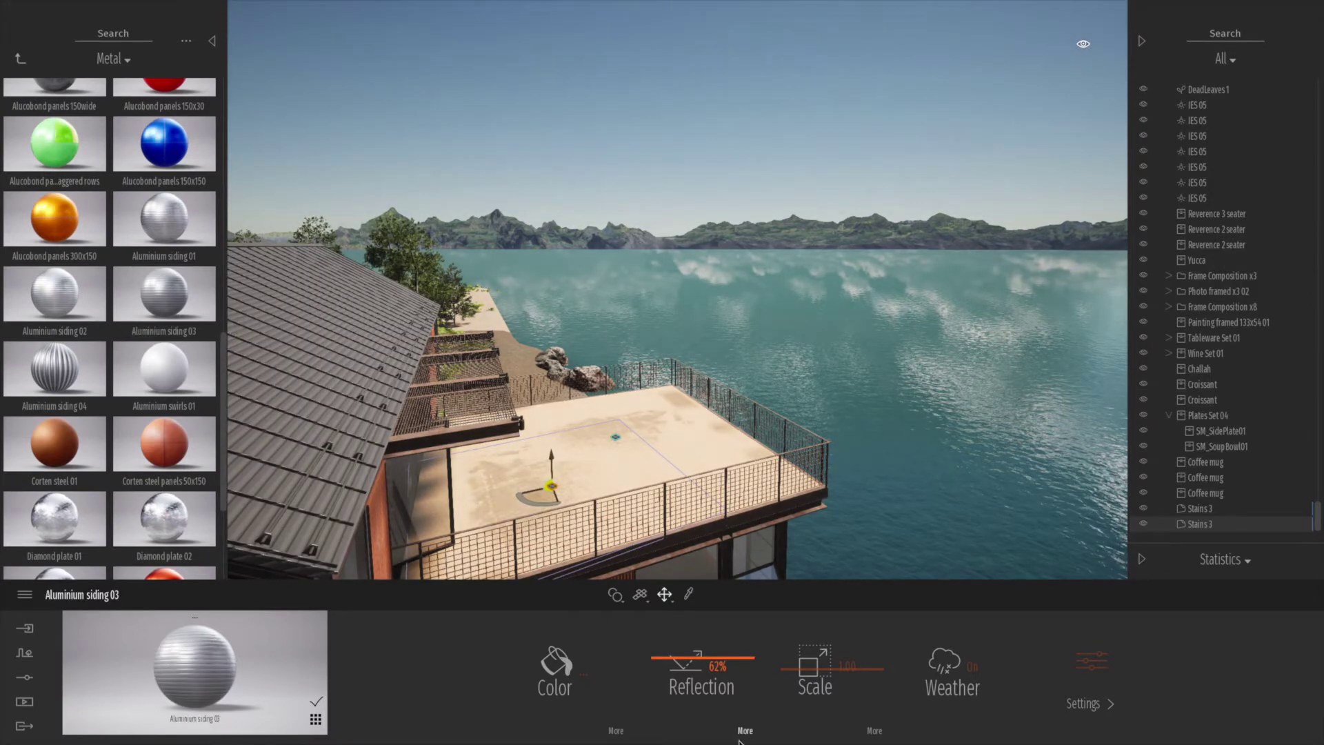
pyautogui.click(876, 731)
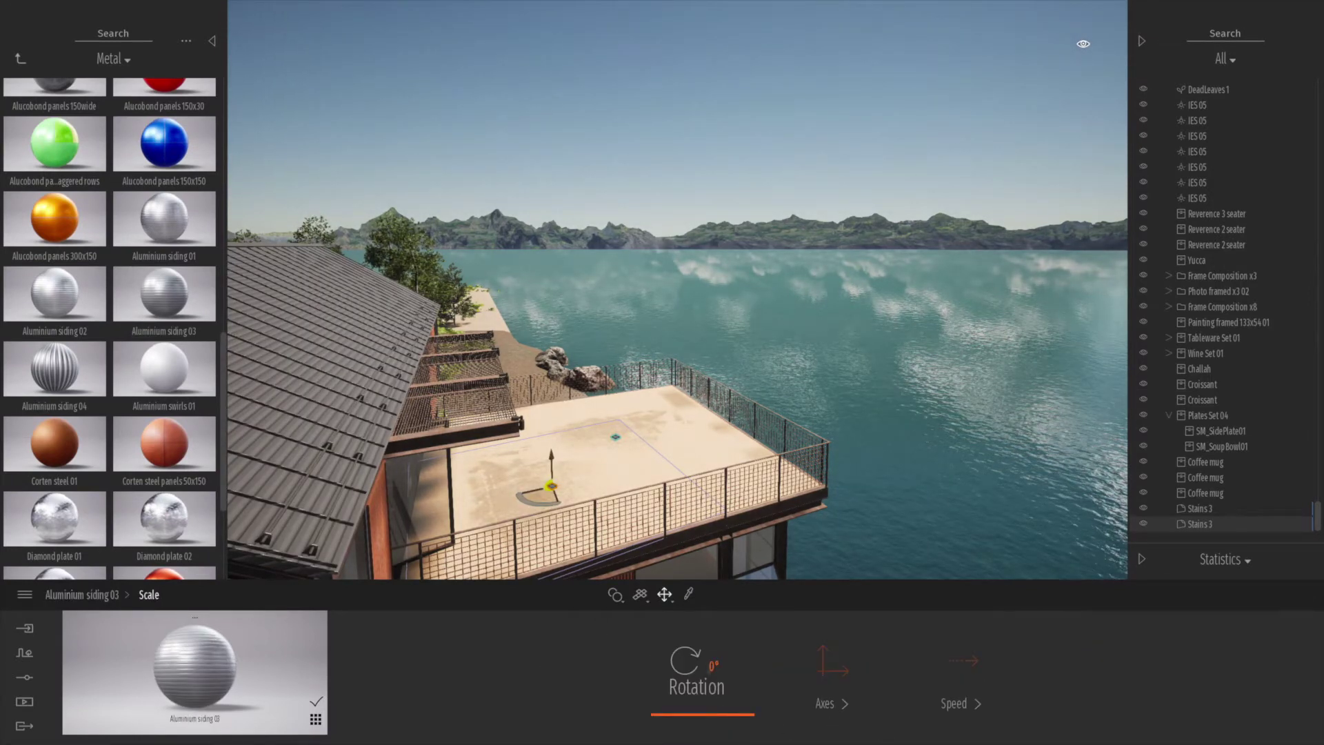
pyautogui.click(713, 666)
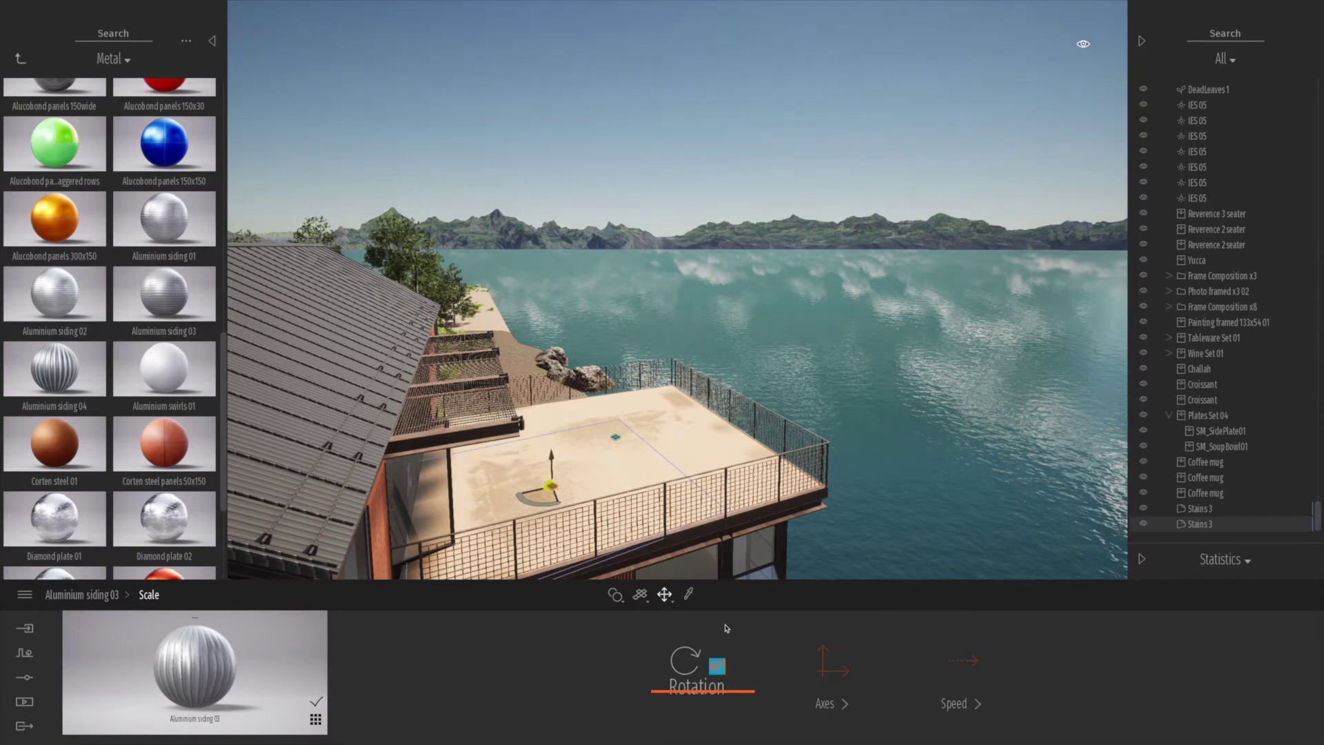
# Apply Exposed aggregate concrete 01 to the exterior steps, with a texture scale of 0.50
pyautogui.scroll(-3, 656, 251)
pyautogui.moveTo(655, 252); pyautogui.dragTo(797, 414, button='middle')
pyautogui.moveTo(797, 414); pyautogui.dragTo(549, 459, button='right')
pyautogui.press('e')
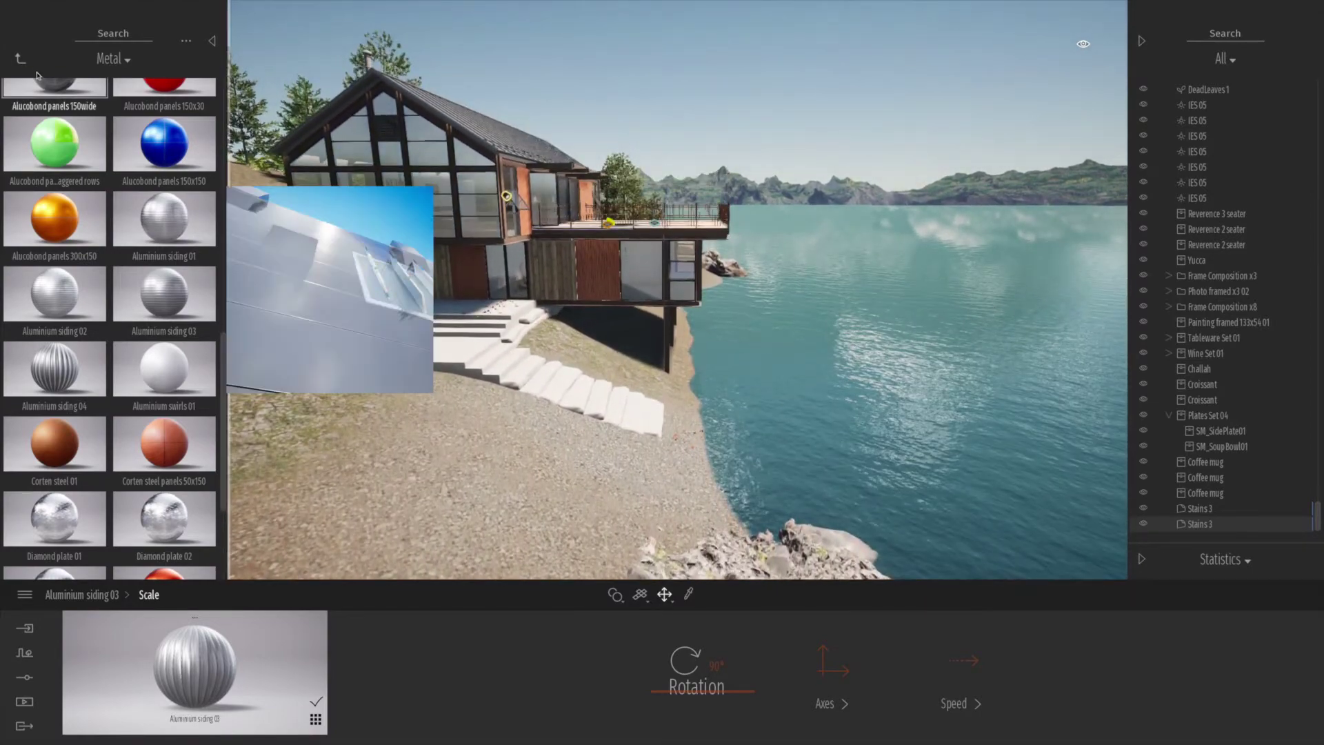
pyautogui.click(20, 59)
pyautogui.click(50, 199)
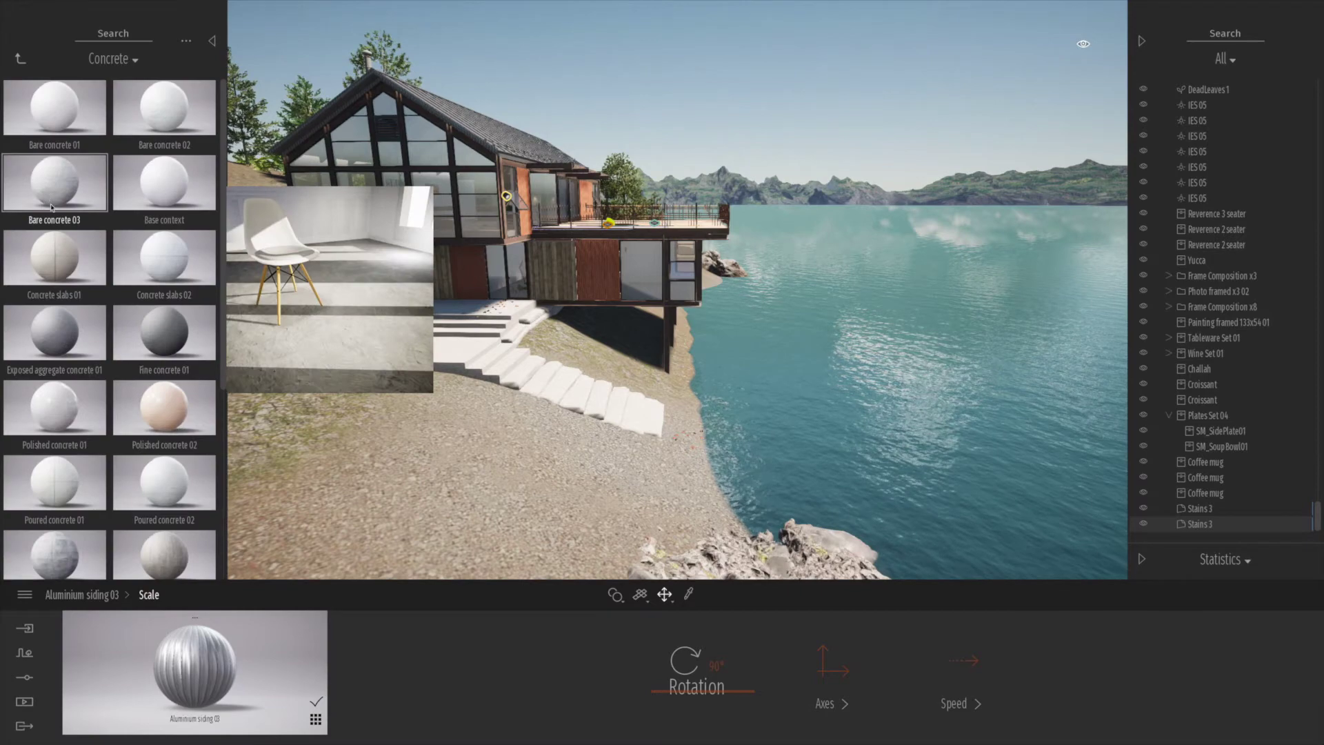
pyautogui.moveTo(52, 206); pyautogui.dragTo(534, 384)
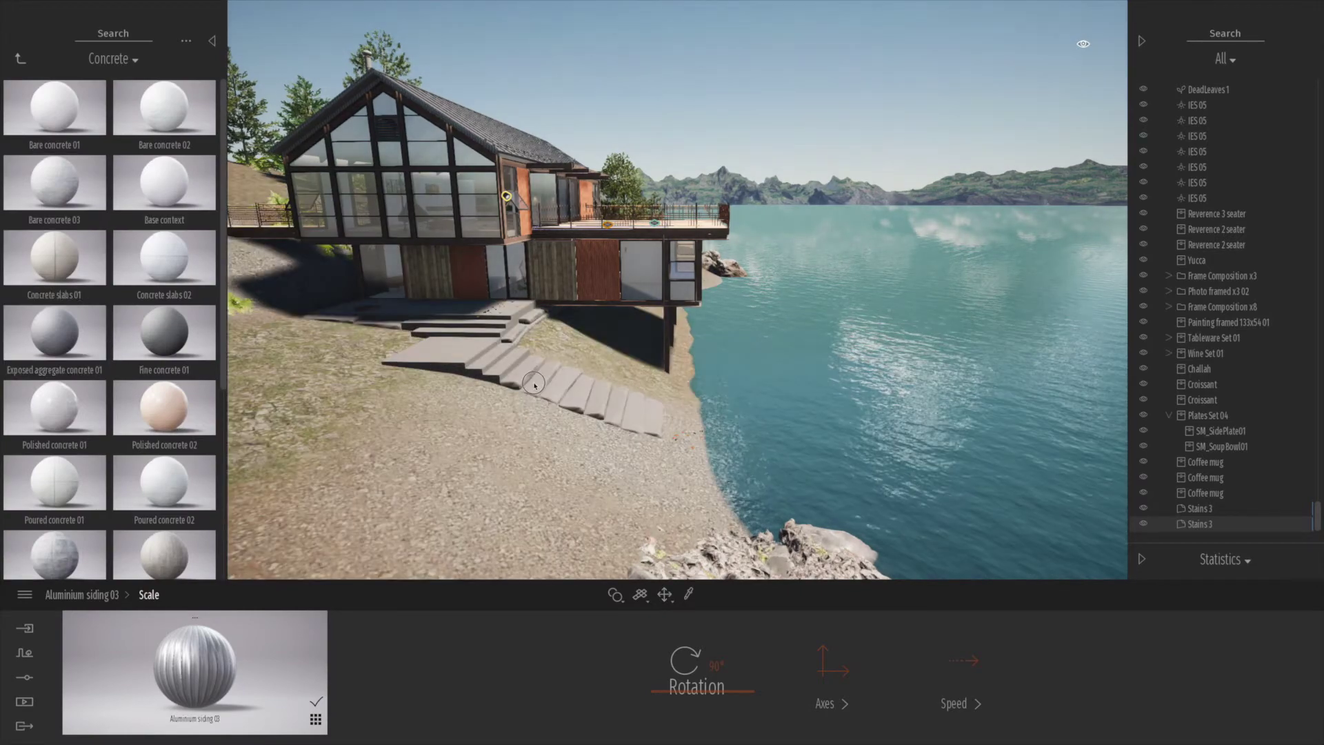
pyautogui.moveTo(534, 384); pyautogui.dragTo(780, 469, button='right')
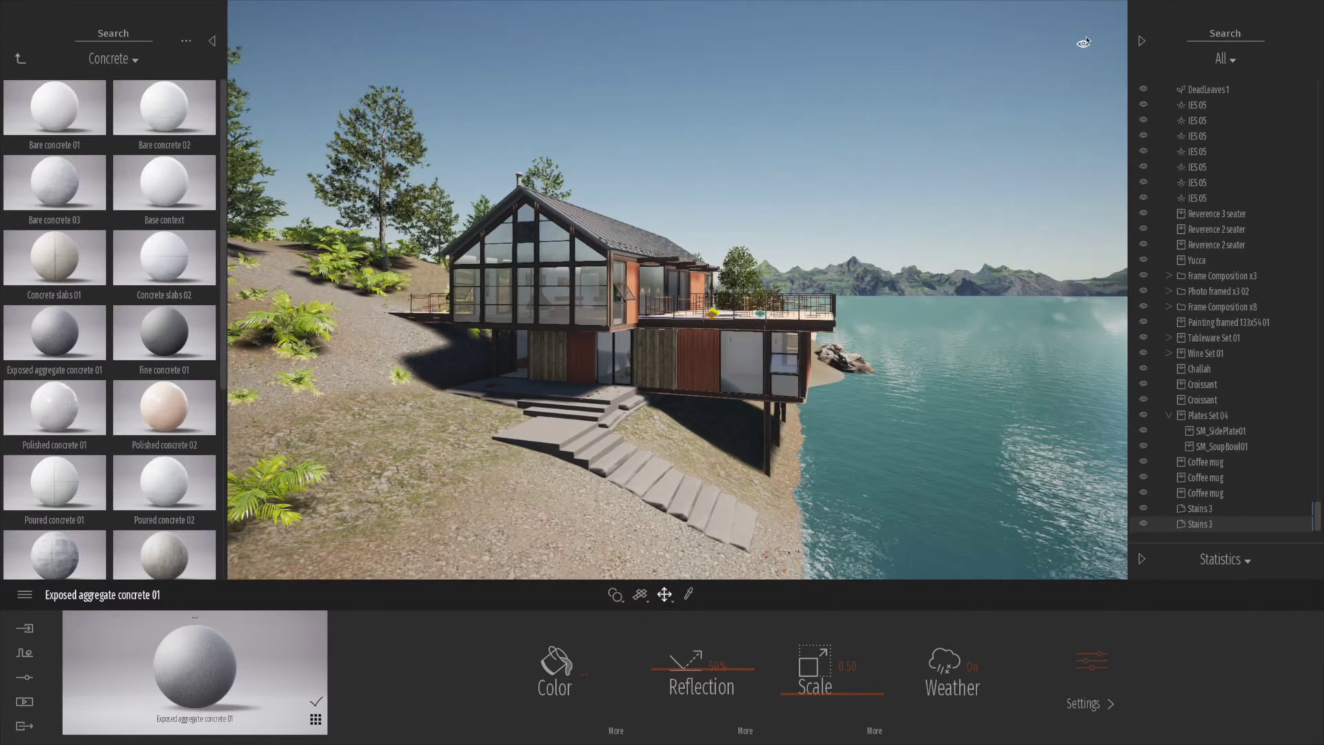
# Adjust the time of day so a low, warm sun lights the house facade
pyautogui.moveTo(1083, 46)
pyautogui.moveTo(1054, 213); pyautogui.dragTo(1034, 242)
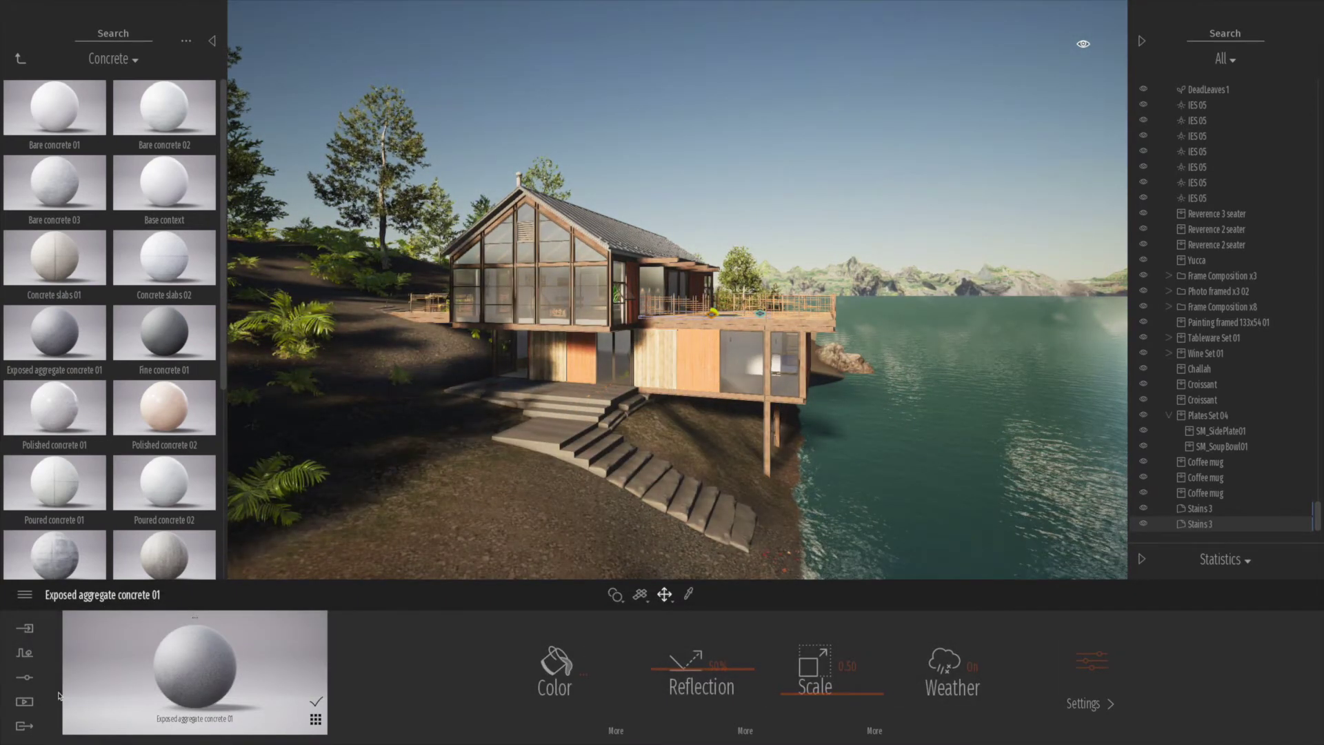
# Shift the weather setting slightly from clear towards cloudy for scattered clouds above the house and lake
pyautogui.click(25, 655)
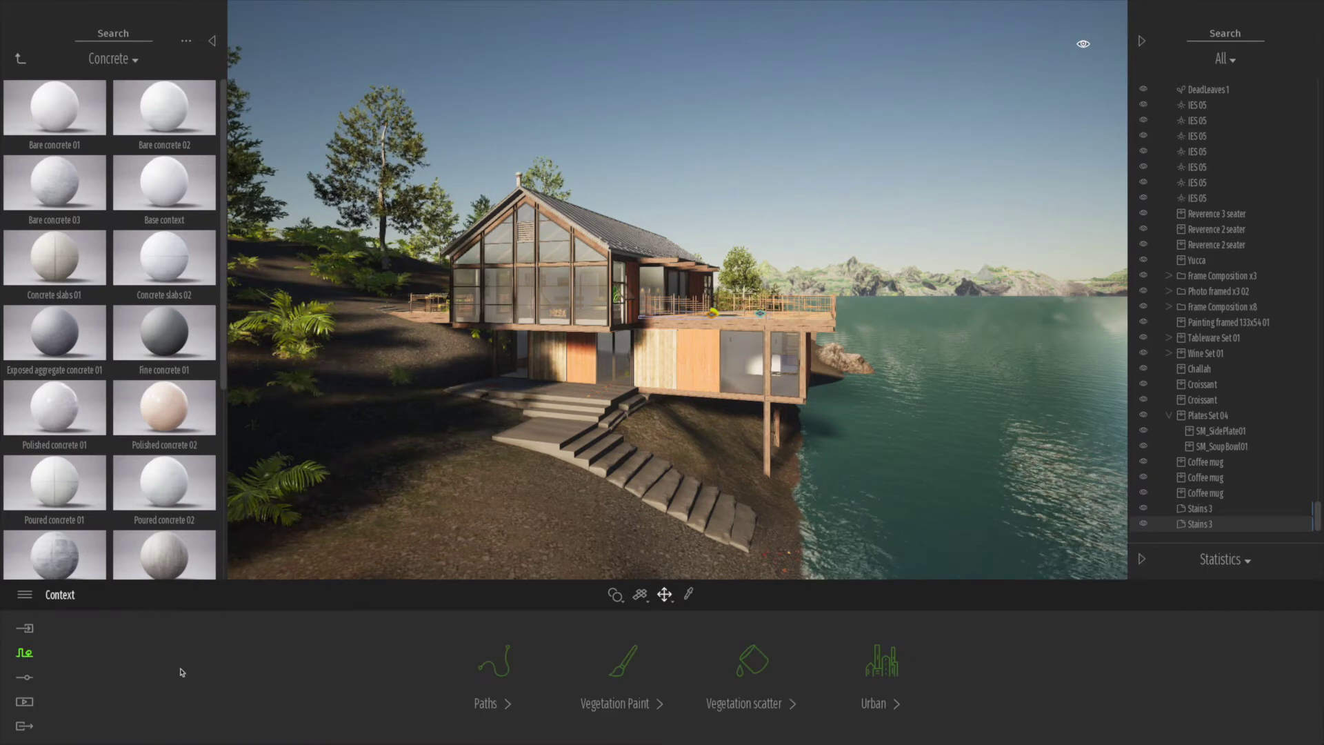
pyautogui.click(24, 678)
pyautogui.click(609, 663)
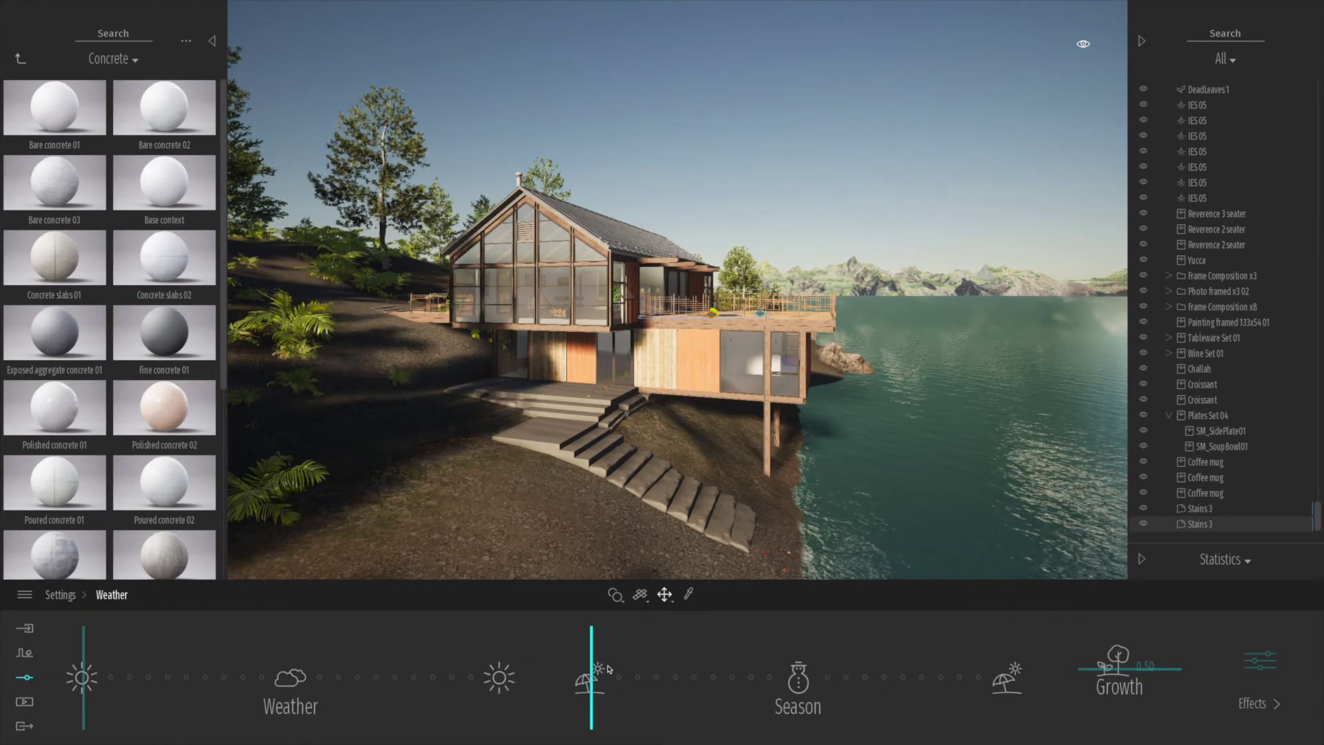
pyautogui.moveTo(127, 657); pyautogui.dragTo(177, 659)
pyautogui.moveTo(677, 290); pyautogui.dragTo(476, 234, button='right')
pyautogui.moveTo(789, 469); pyautogui.dragTo(814, 505, button='right')
pyautogui.press('d')
pyautogui.press('d')
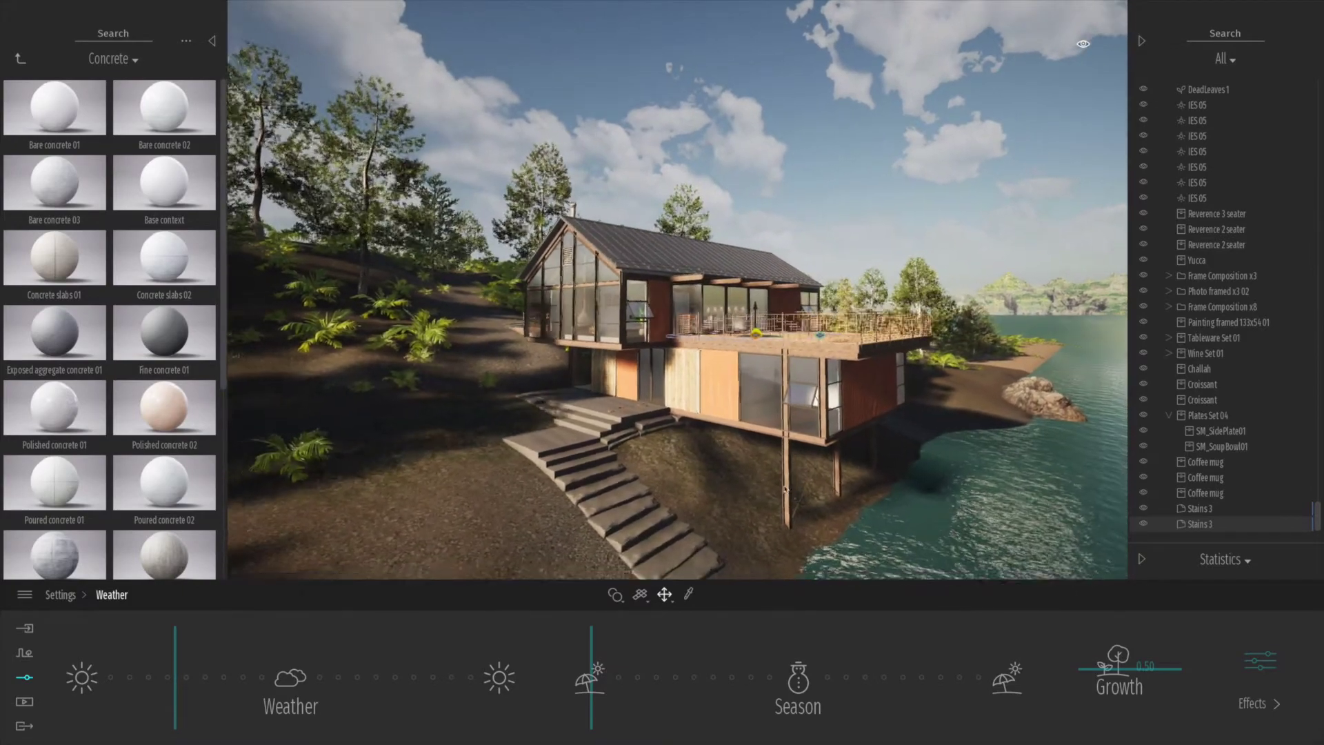
pyautogui.press('d')
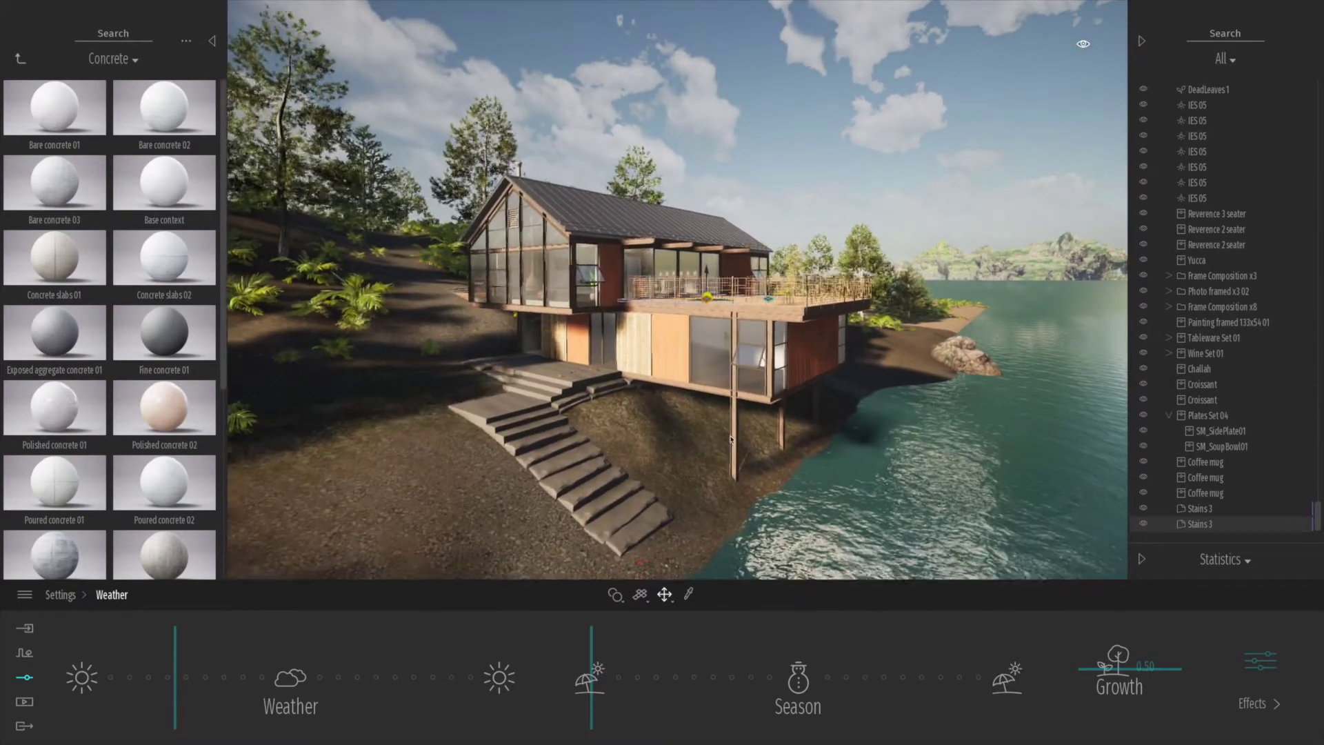
# Place four Rock 3 rocks, two on the shore below the house and two on the hillside beside the exterior steps
pyautogui.click(21, 60)
pyautogui.click(20, 61)
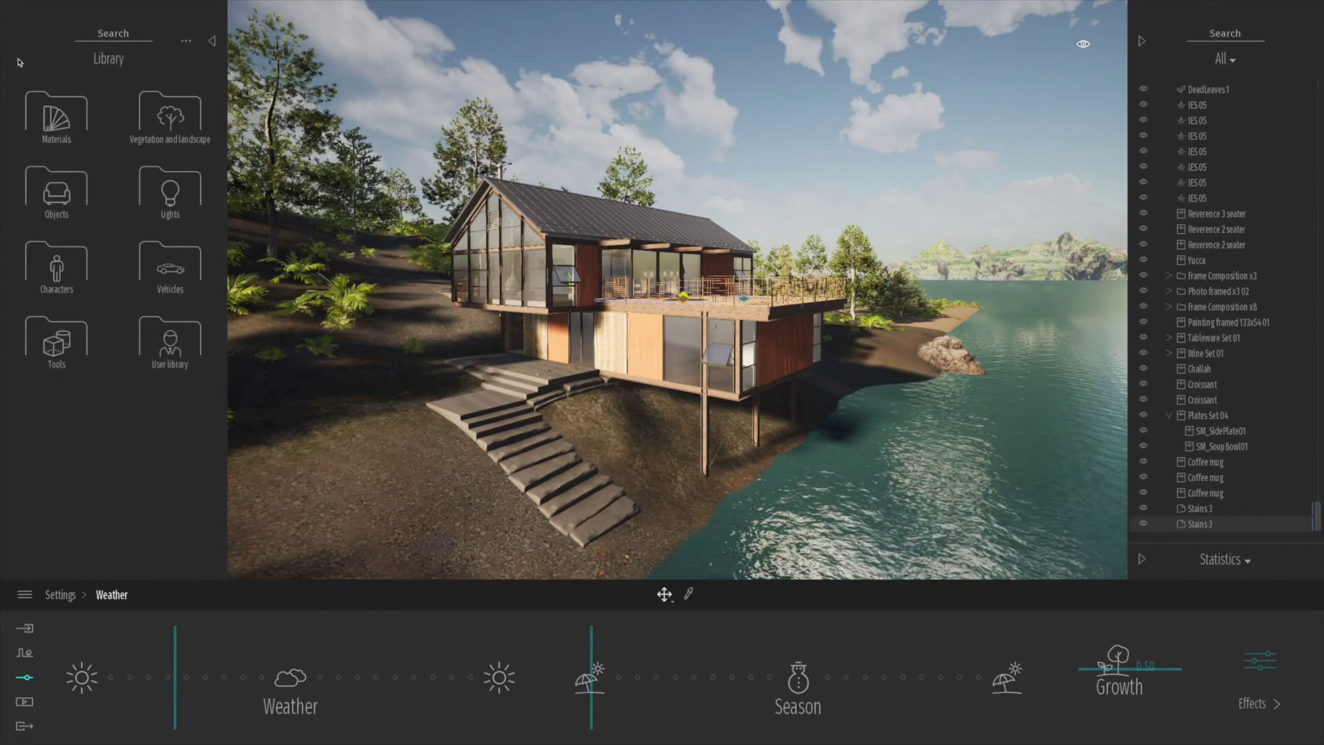
pyautogui.click(170, 116)
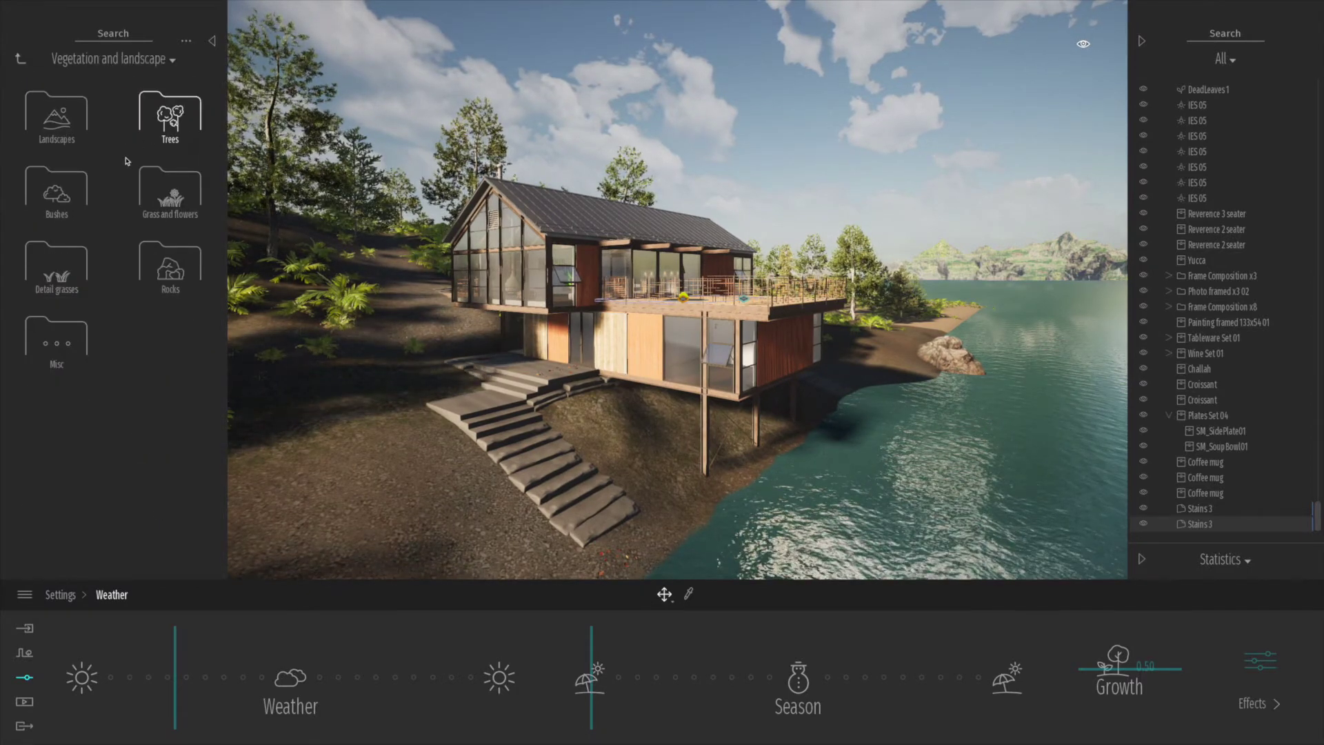
pyautogui.click(170, 265)
pyautogui.moveTo(418, 455); pyautogui.dragTo(690, 504)
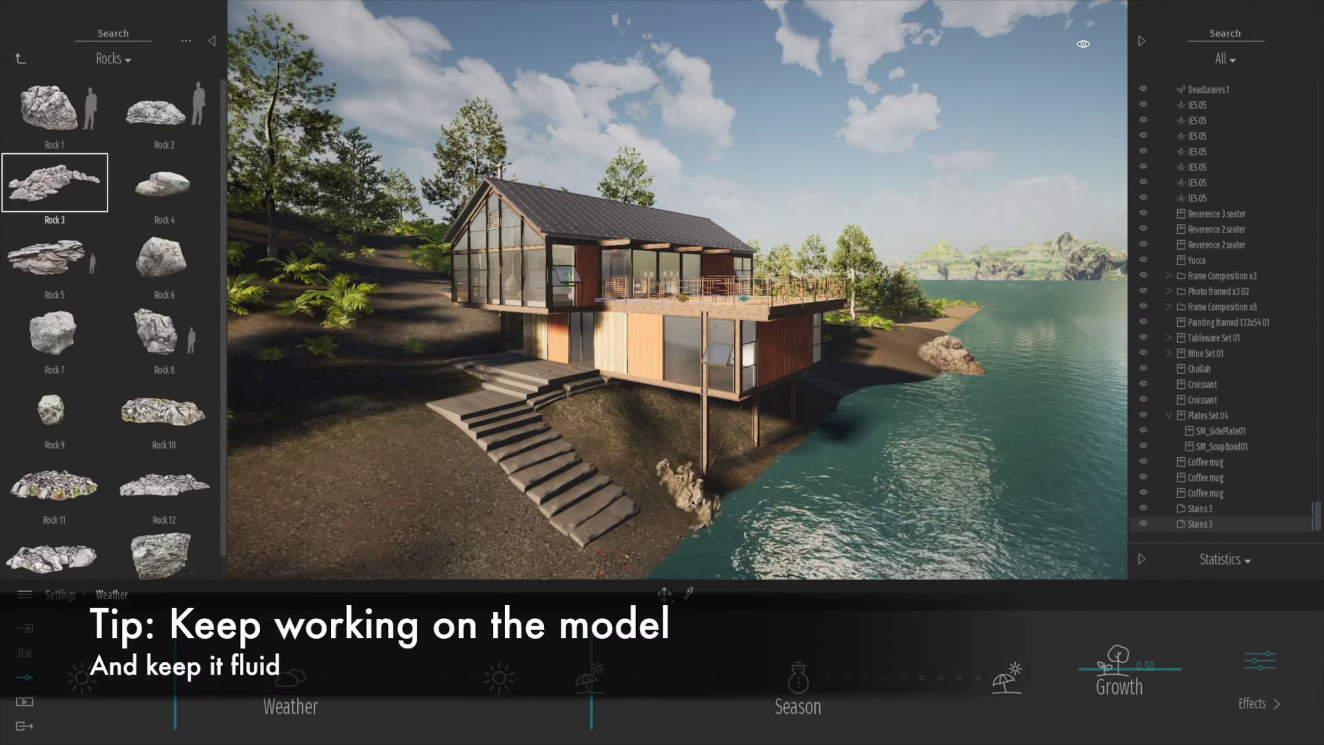
pyautogui.click(687, 485)
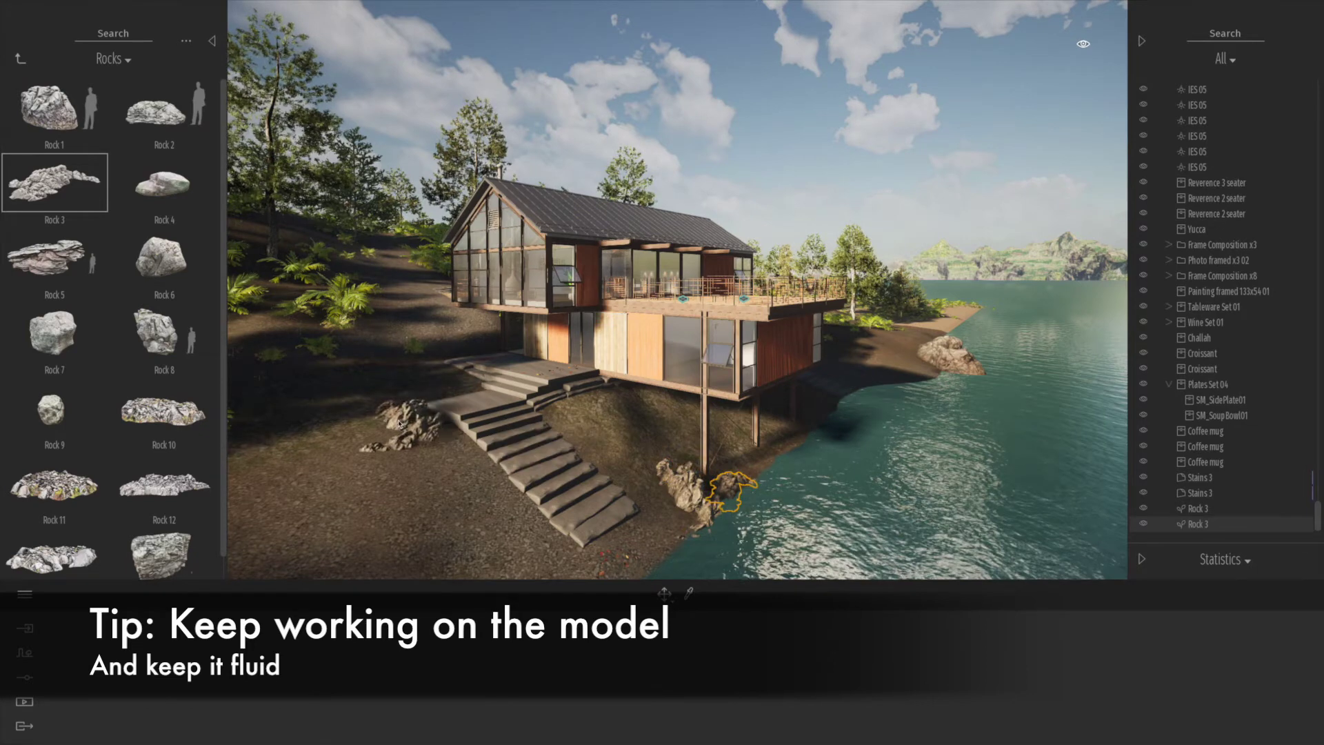
pyautogui.click(374, 402)
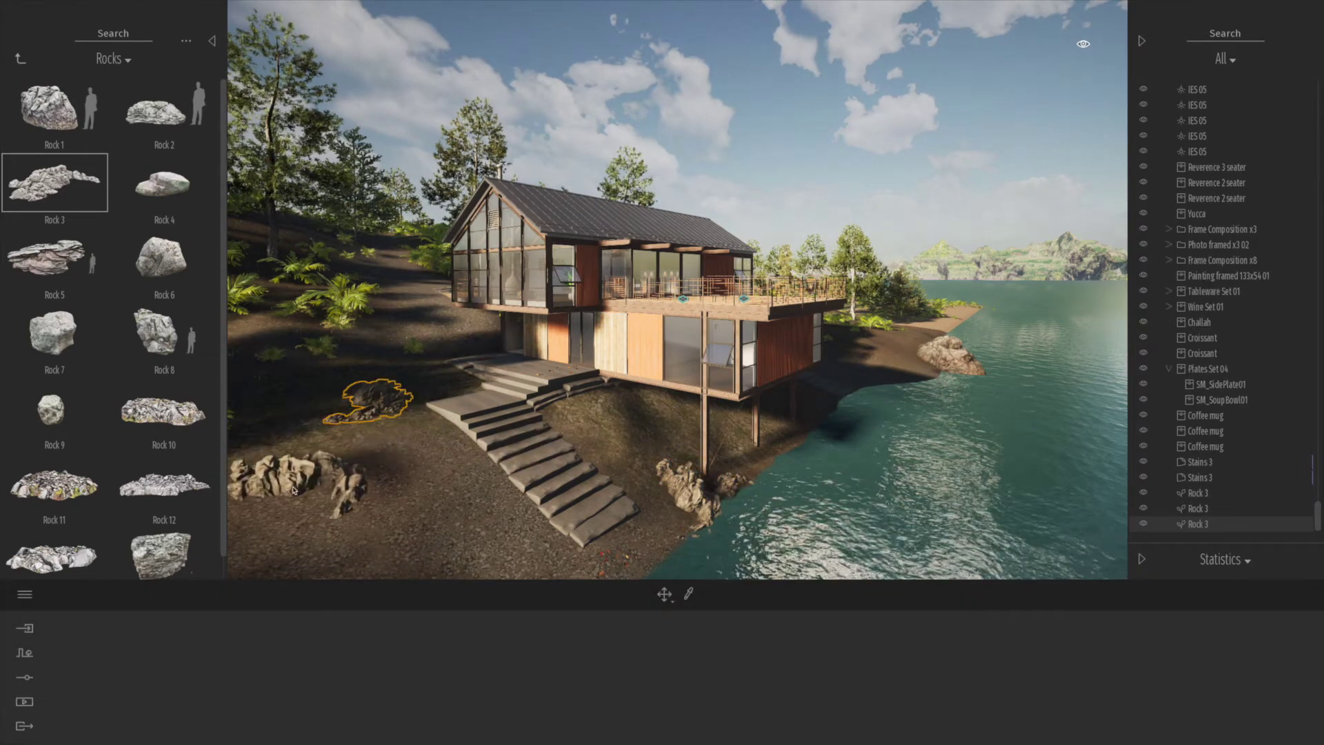
pyautogui.keyDown('alt'); pyautogui.moveTo(280, 506); pyautogui.dragTo(280, 506); pyautogui.keyUp('alt')
# Plant Boston fern 1 and Boston fern 2 among the rocks on the hillside beside the exterior steps
pyautogui.click(20, 59)
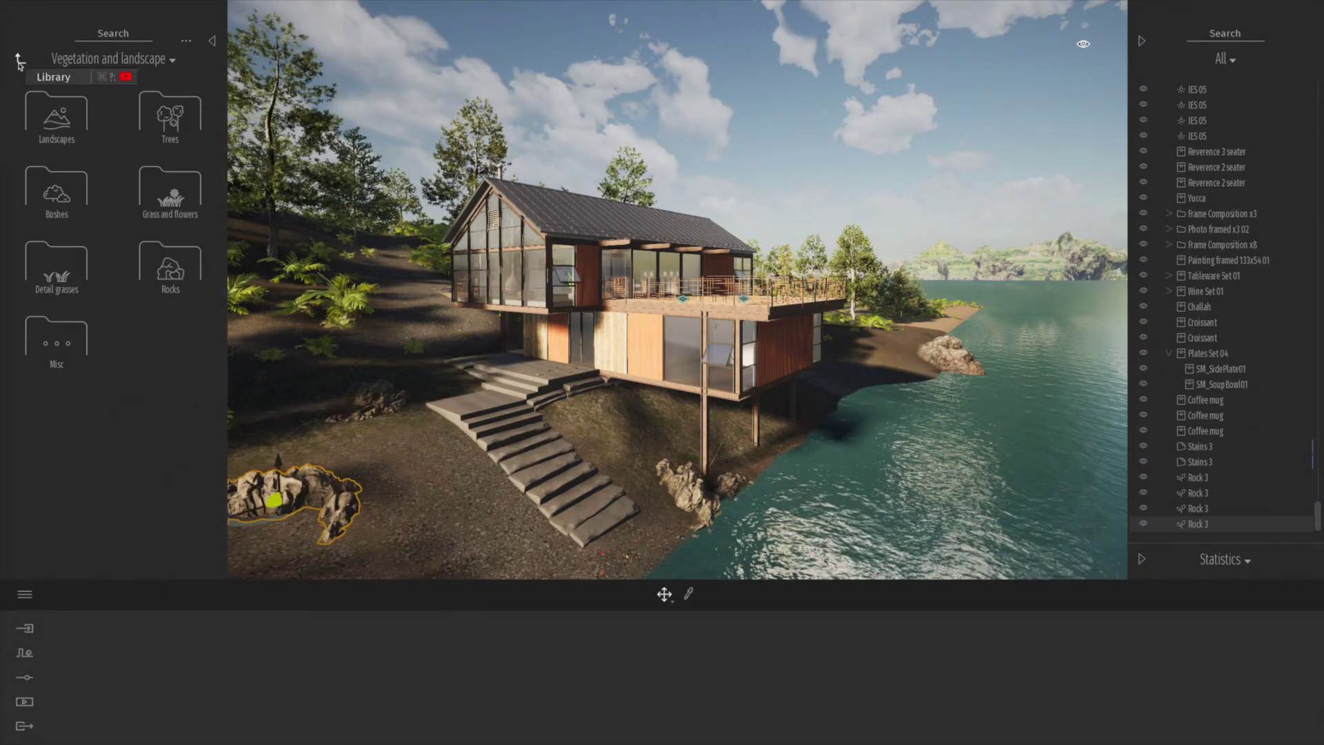
pyautogui.click(65, 196)
pyautogui.scroll(-5, 110, 414)
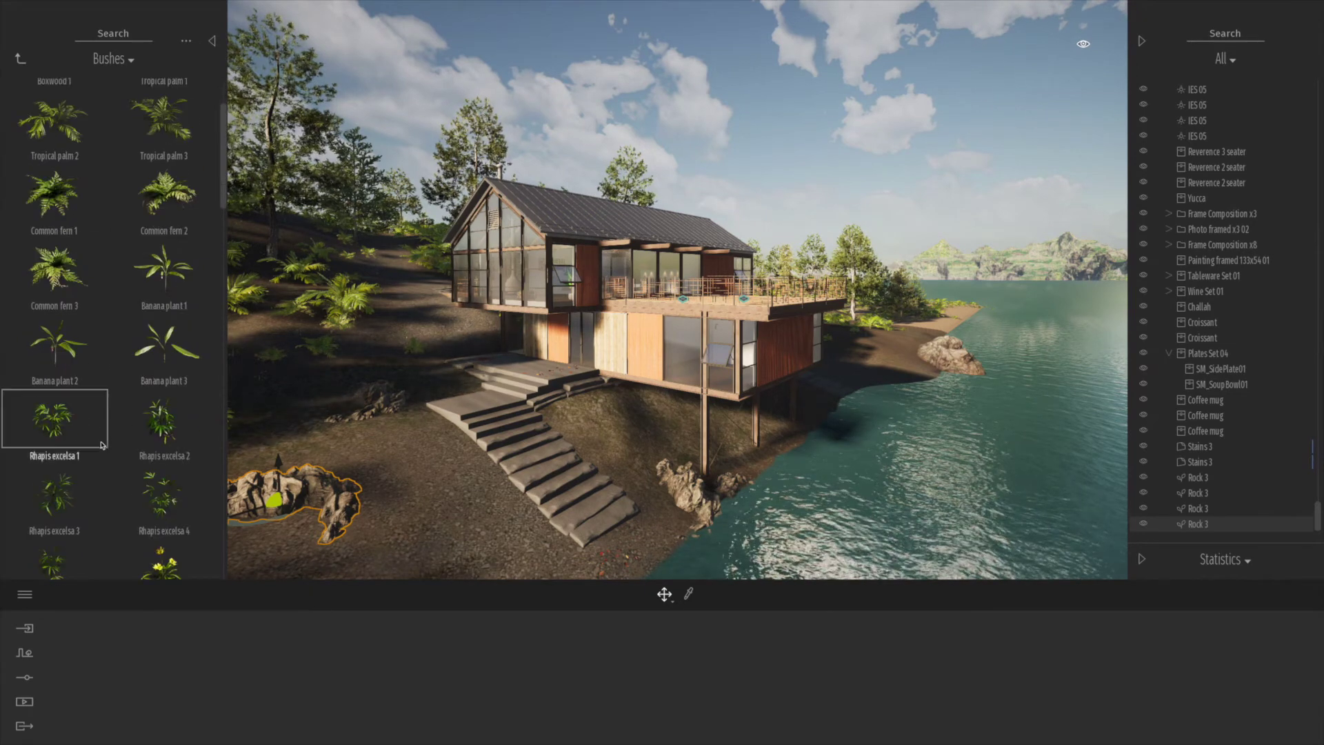
pyautogui.moveTo(54, 475); pyautogui.dragTo(304, 513)
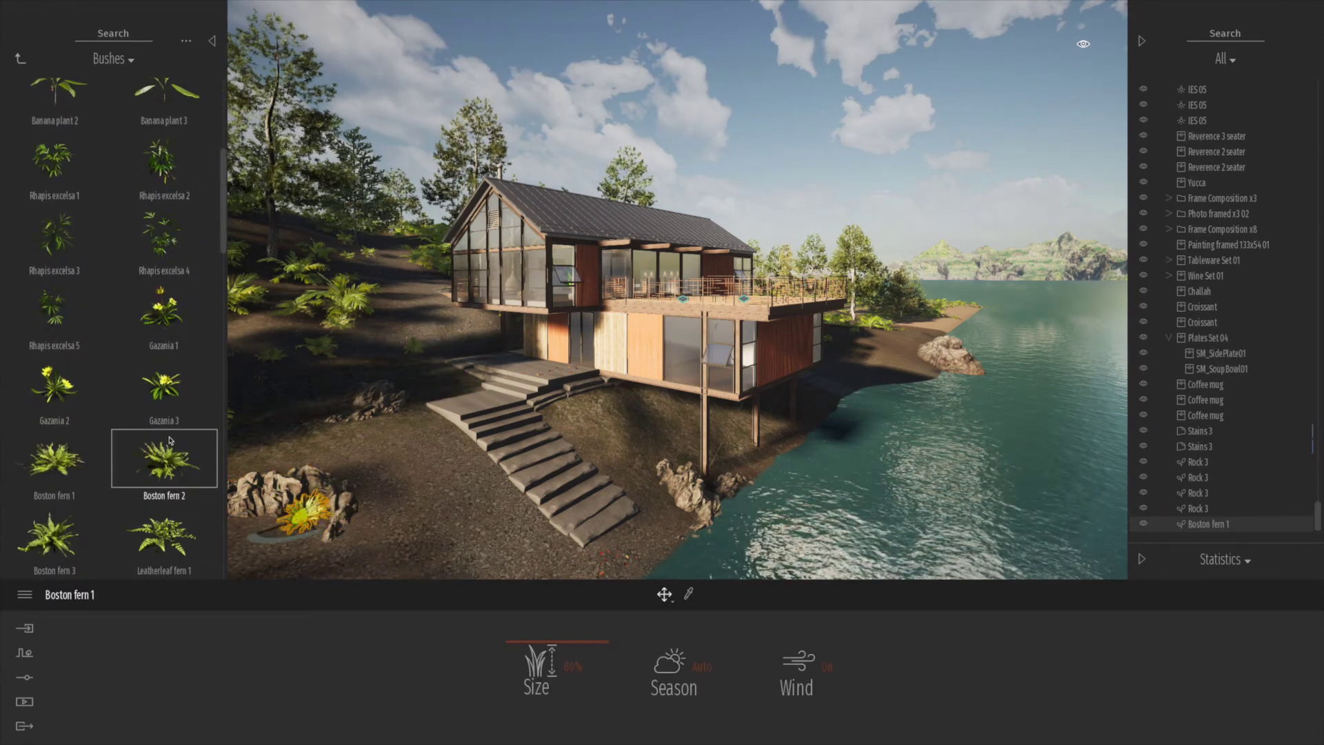
pyautogui.click(301, 464)
pyautogui.click(344, 428)
pyautogui.click(320, 432)
# Plant Boston fern 2 beside the shore rocks and another Boston fern 1 at the hillside rocks
pyautogui.click(679, 523)
pyautogui.click(667, 525)
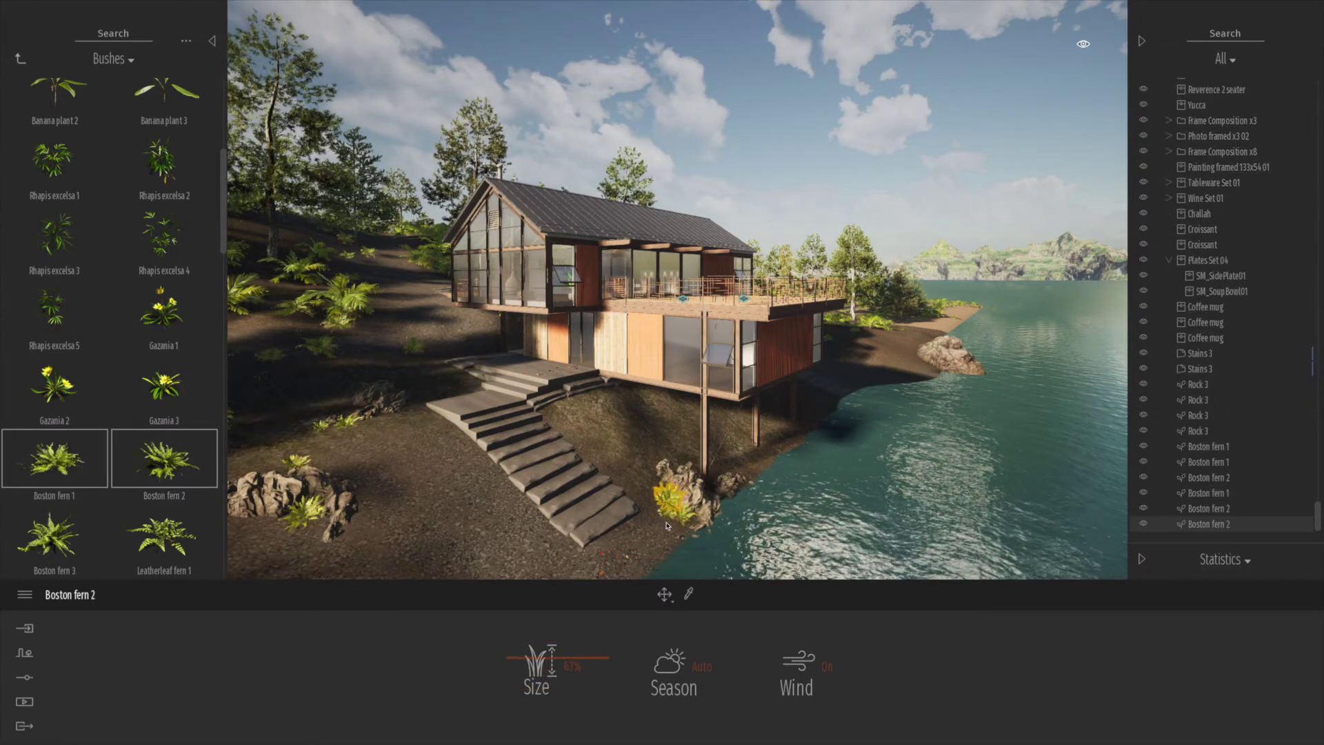
pyautogui.click(660, 522)
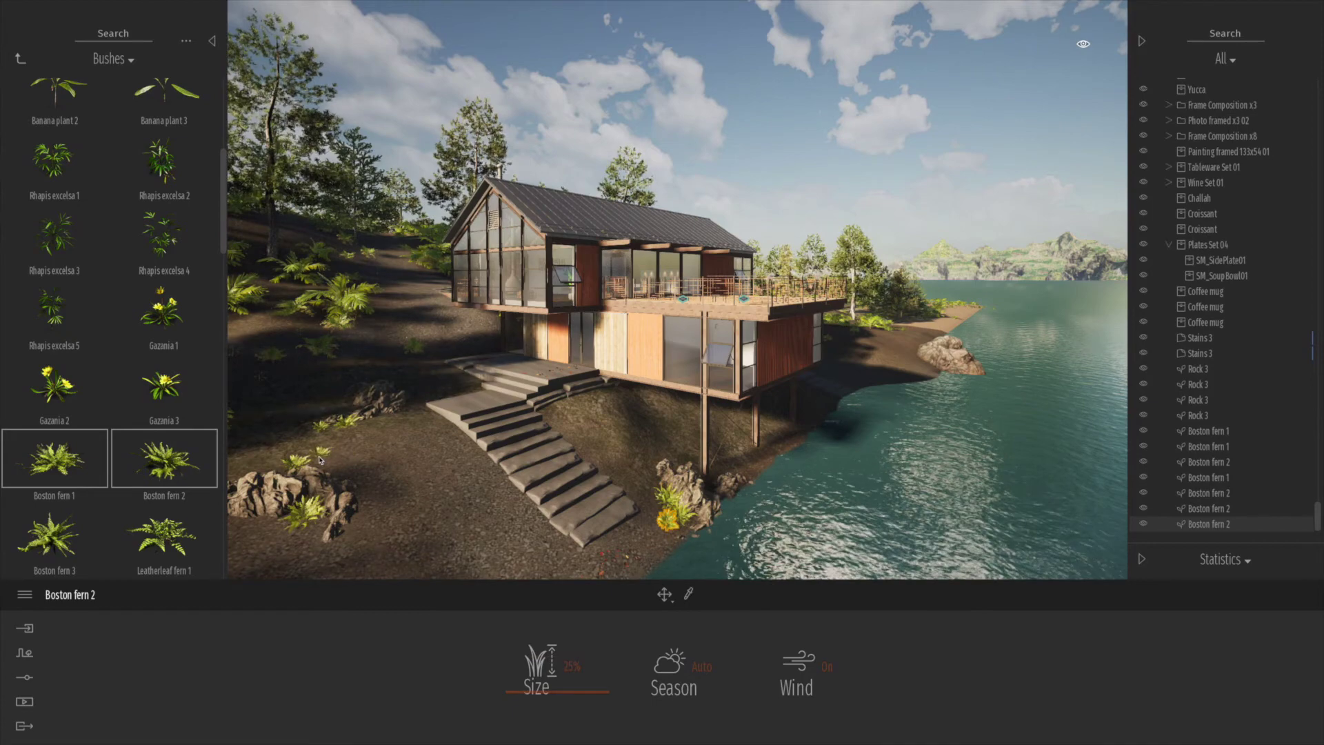
pyautogui.click(270, 471)
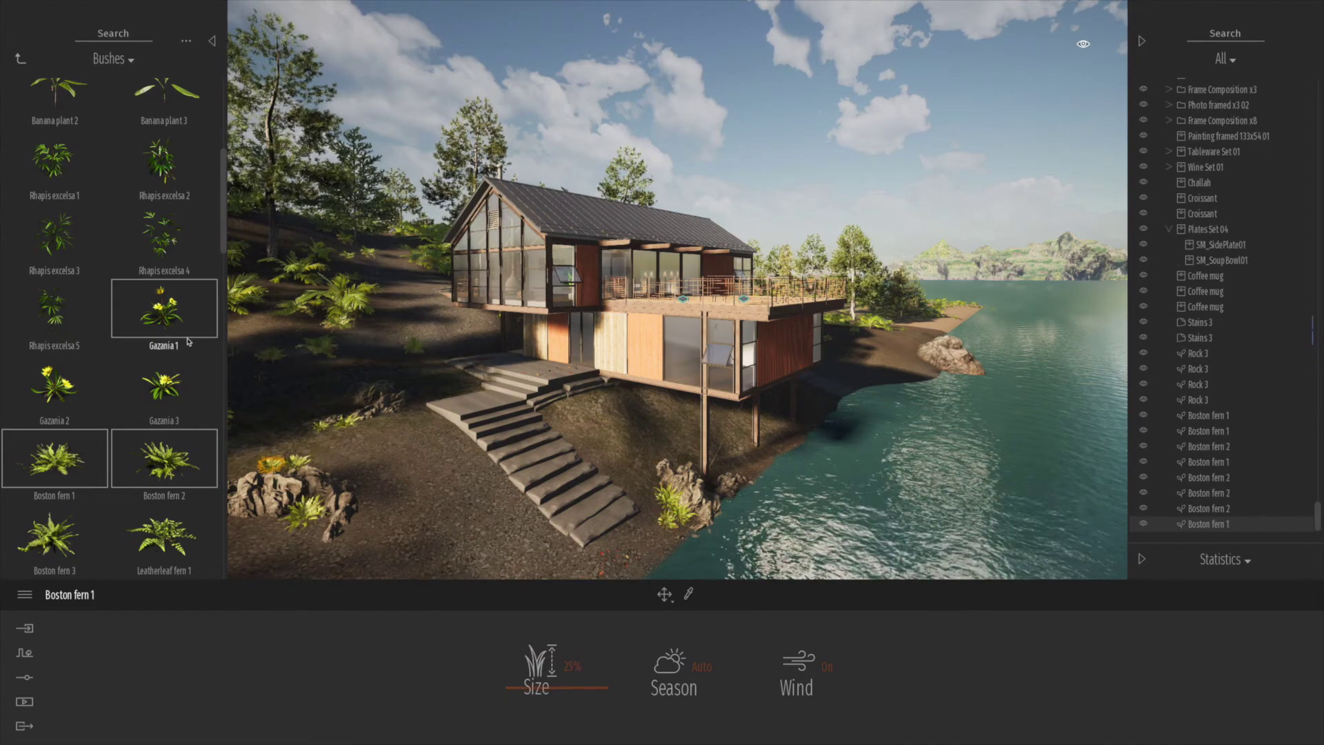
# Place Falling Ivy 5 on the orange wood panel of the lower-floor facade
pyautogui.click(21, 60)
pyautogui.click(57, 343)
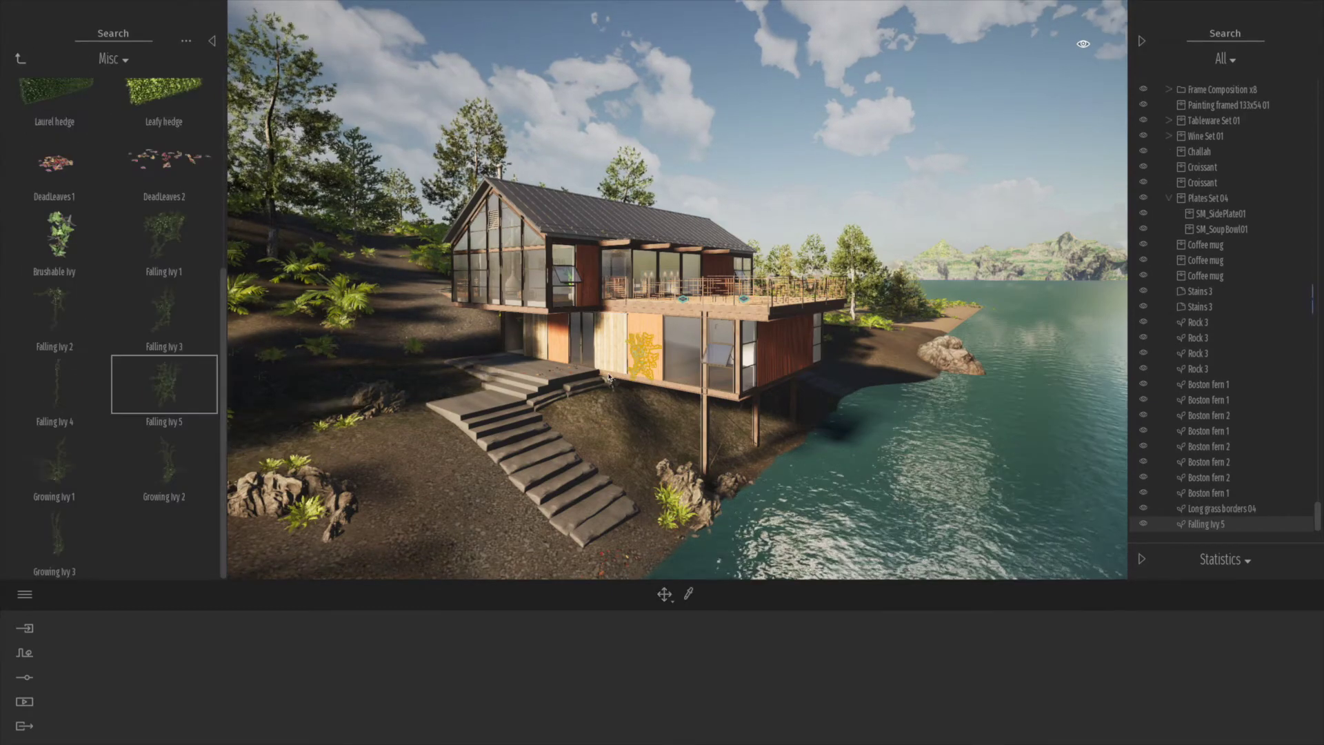
pyautogui.press('a')
pyautogui.press('w')
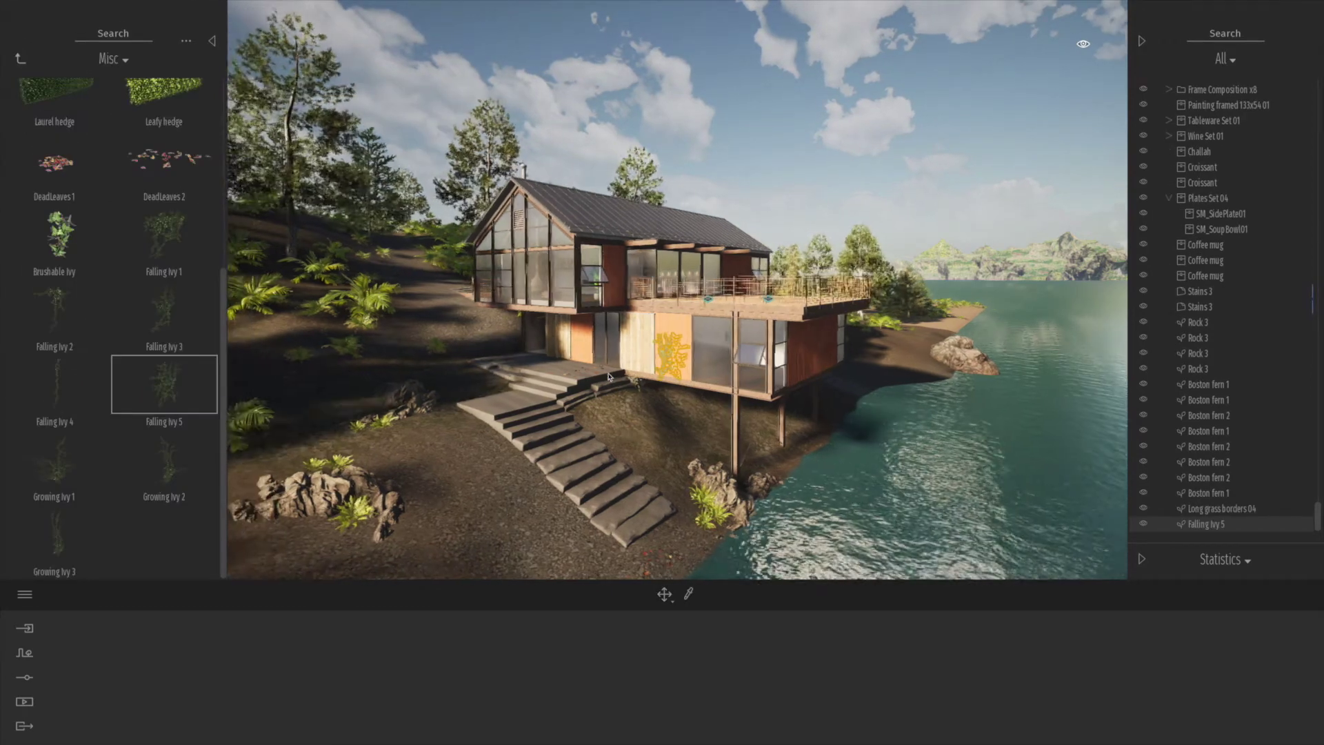
pyautogui.press('w')
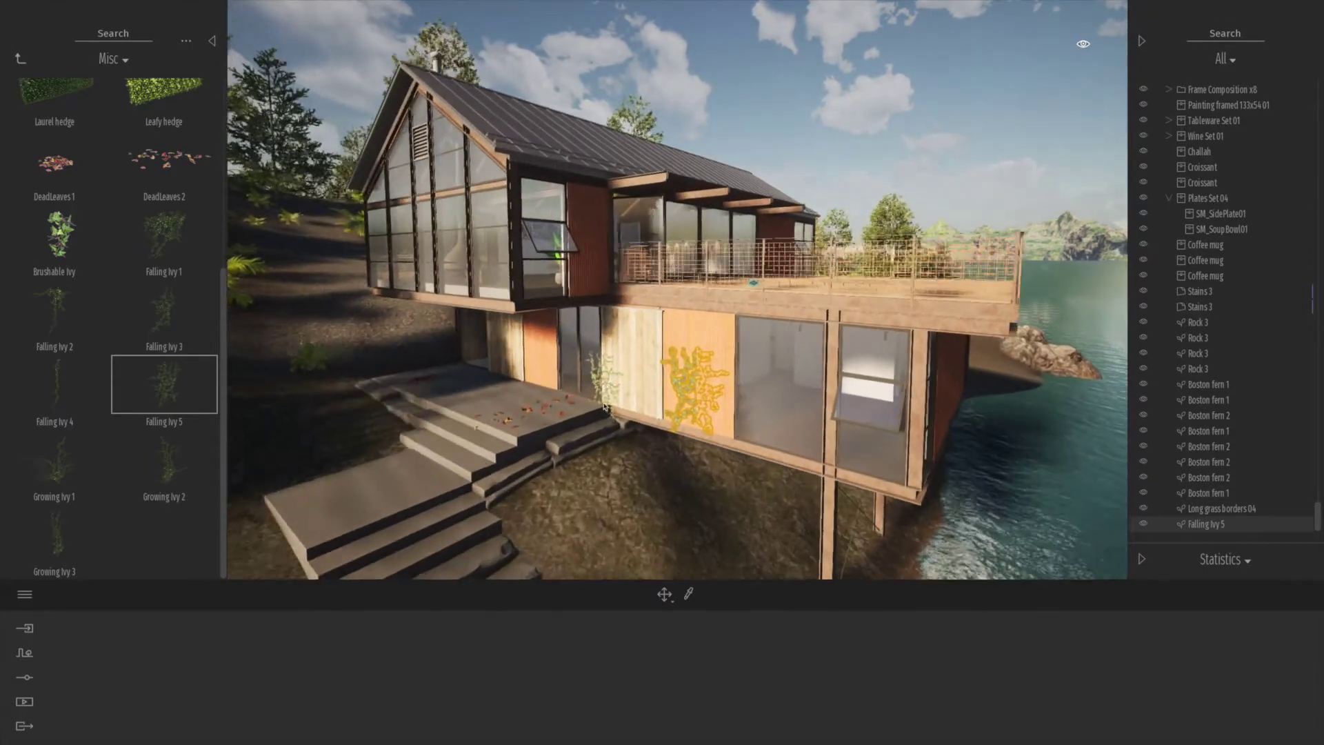
# Spread several more Falling Ivy 5 plants over the bare slope between the exterior steps and the lower floor
pyautogui.click(590, 498)
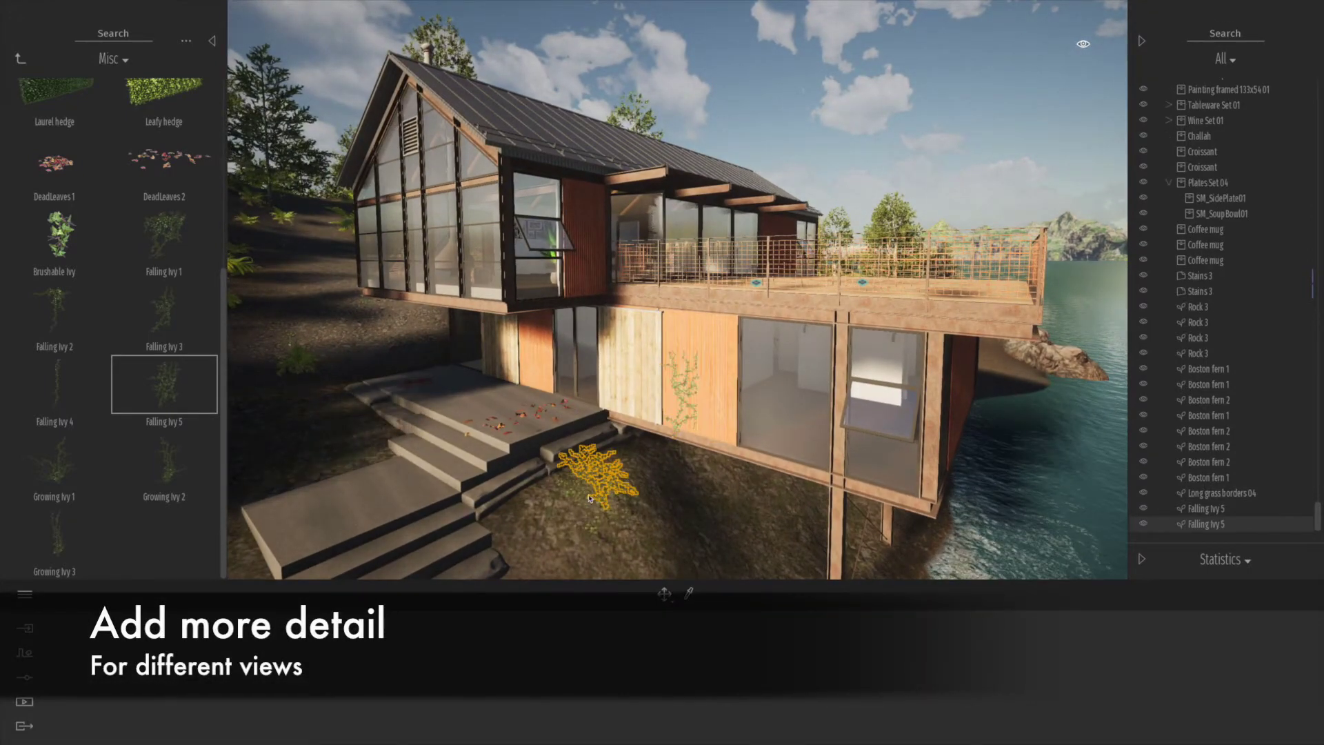
pyautogui.click(583, 509)
pyautogui.click(655, 494)
pyautogui.click(648, 528)
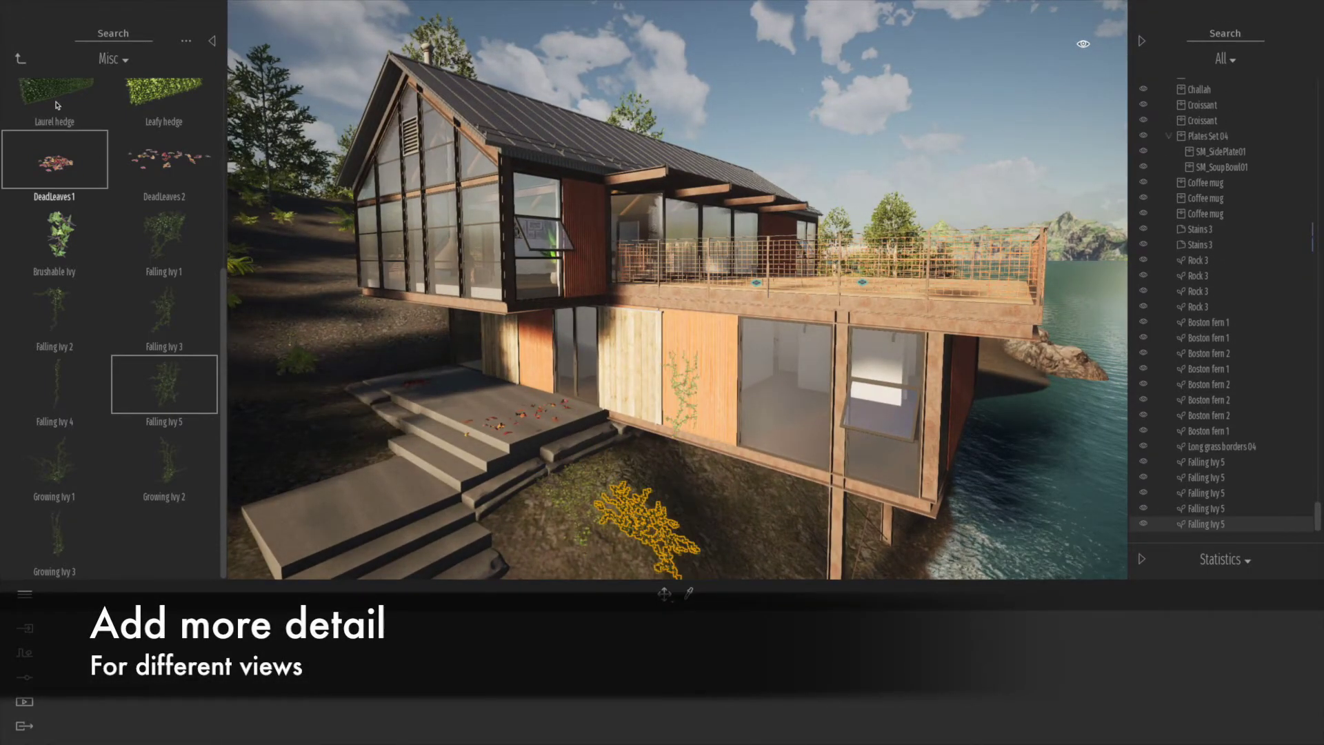
pyautogui.click(676, 517)
pyautogui.click(589, 534)
pyautogui.click(572, 537)
pyautogui.click(558, 538)
pyautogui.click(163, 160)
pyautogui.click(20, 56)
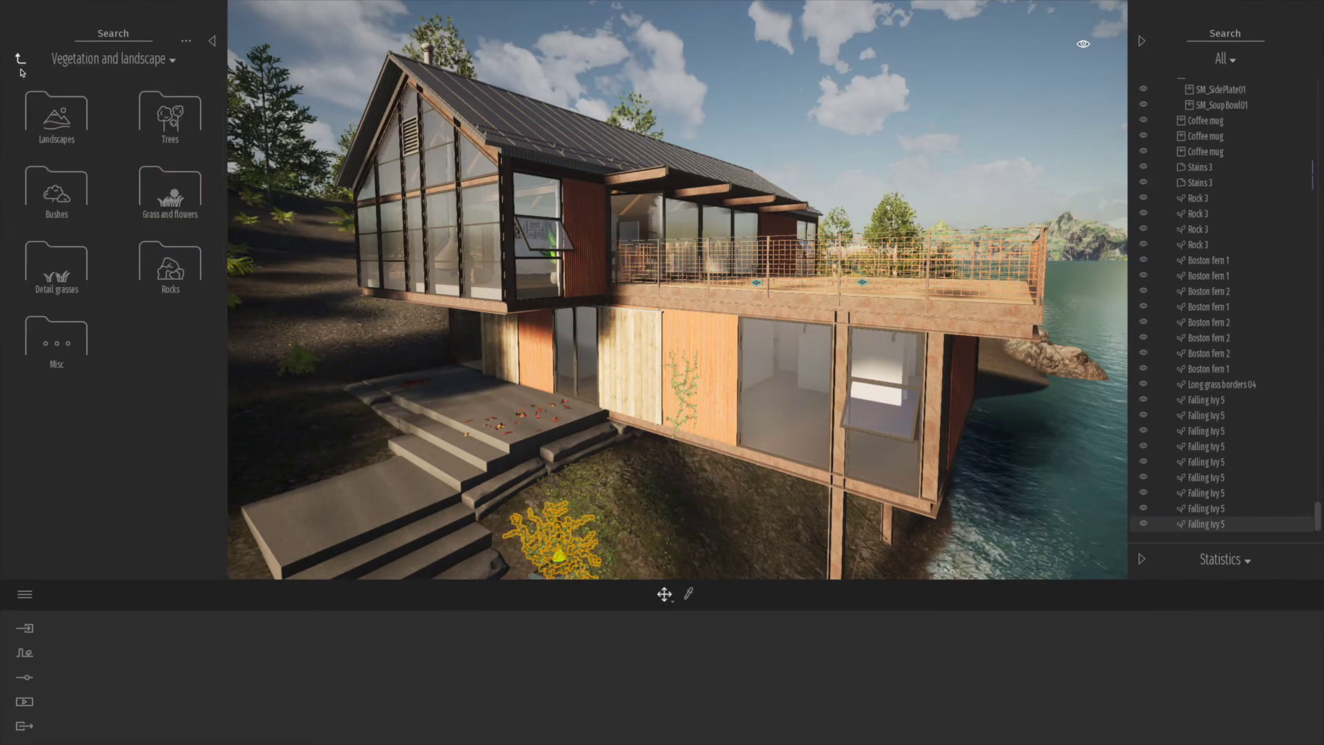
pyautogui.click(171, 197)
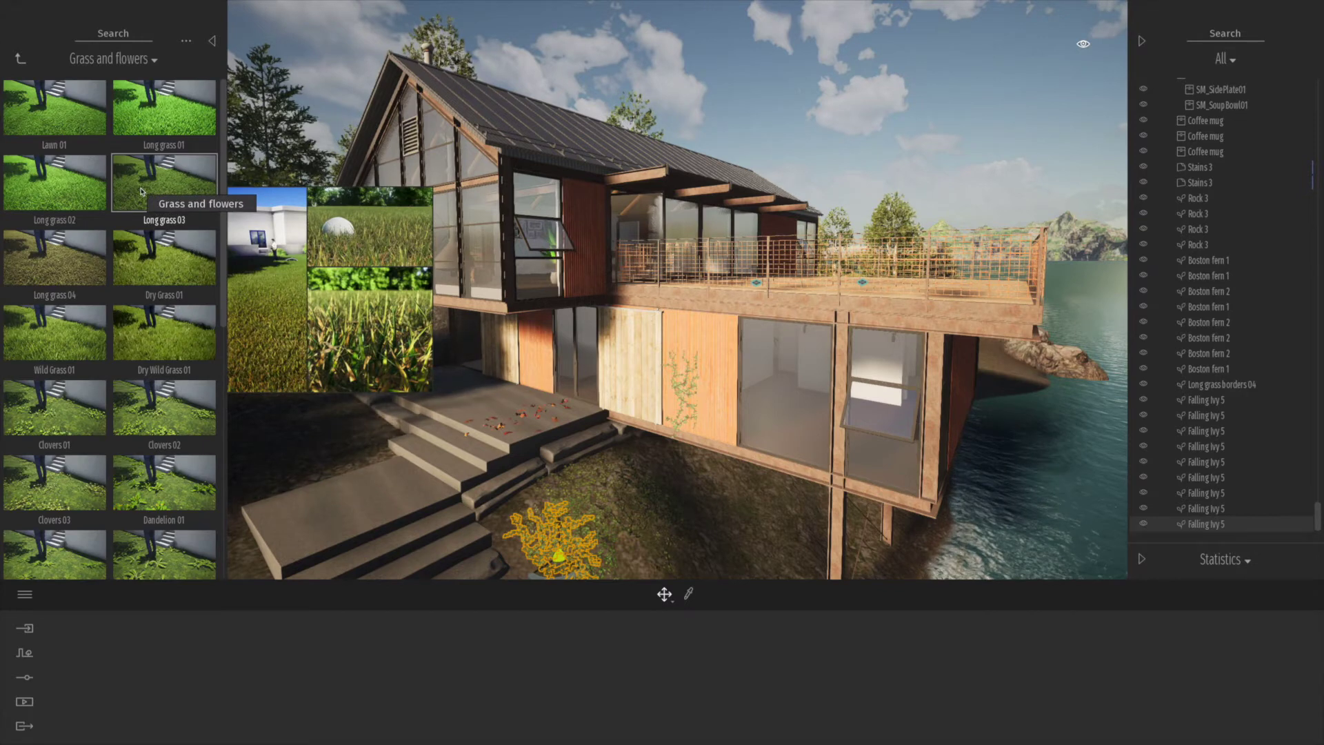
pyautogui.click(163, 332)
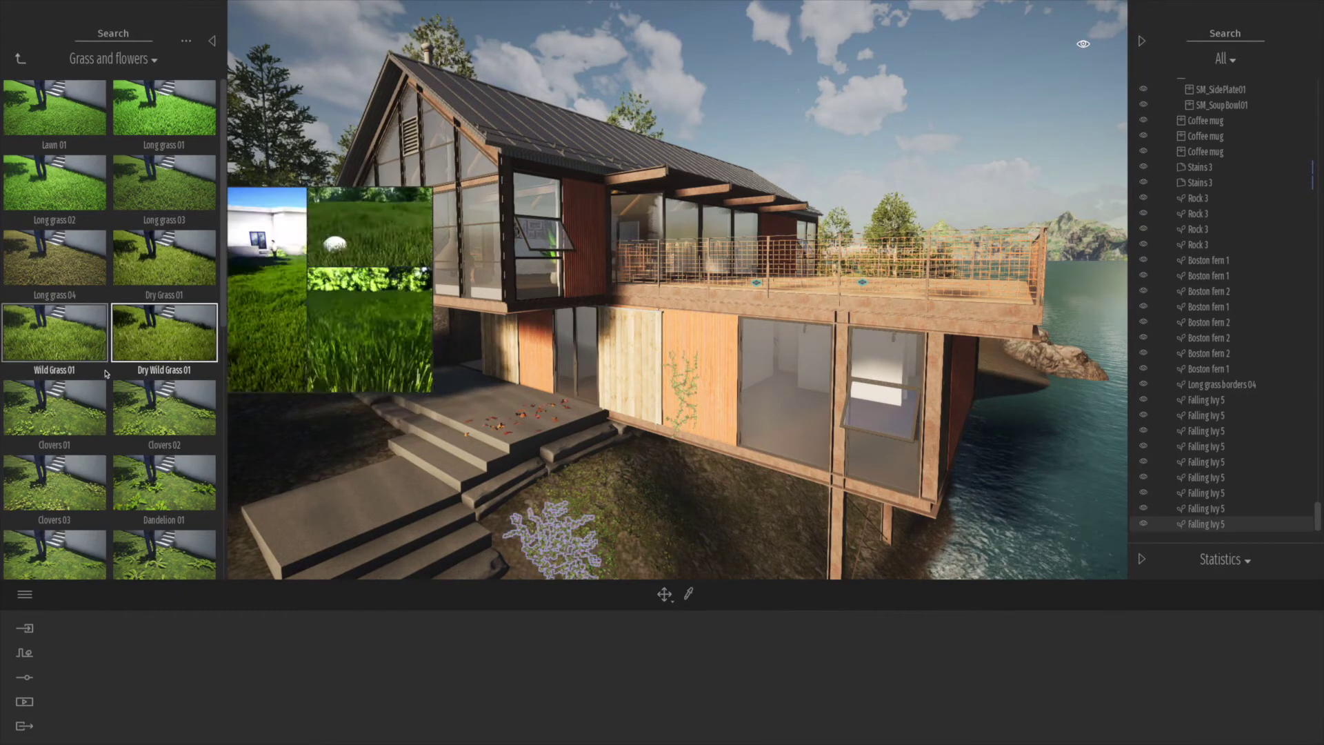
pyautogui.click(20, 57)
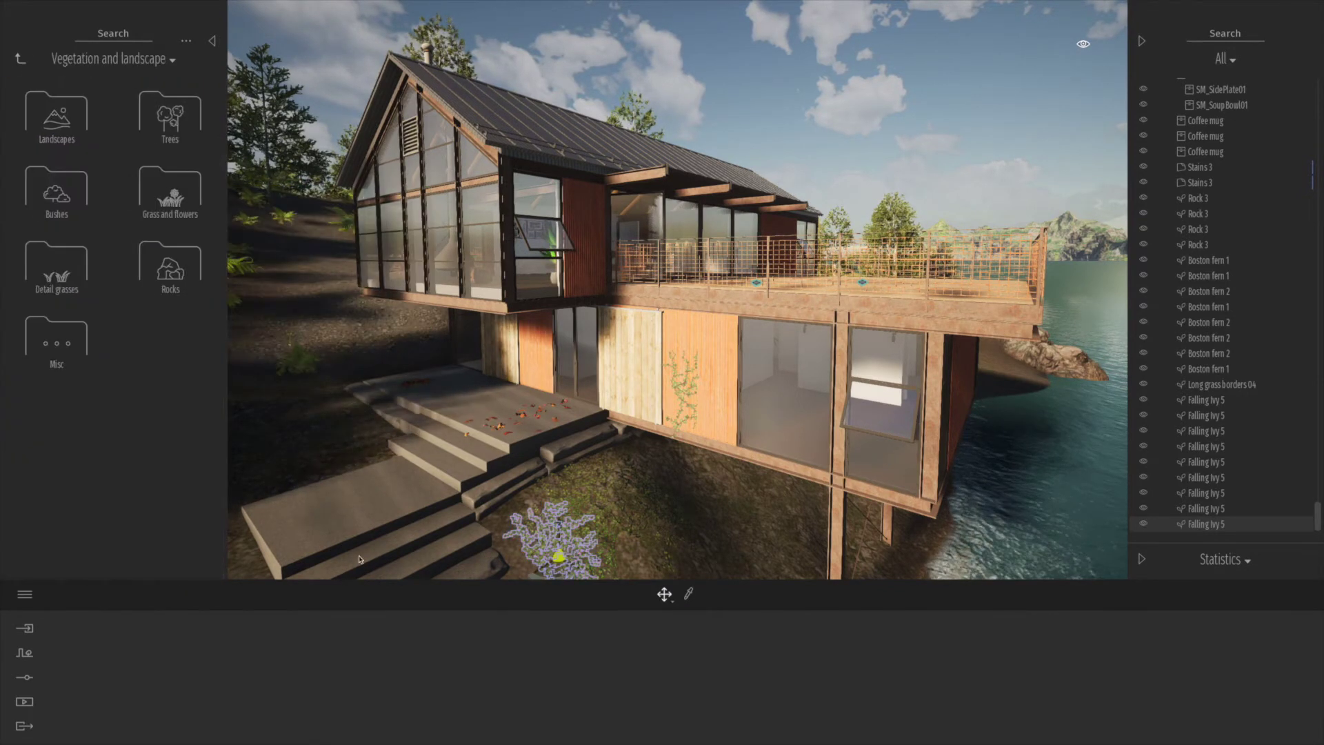
# Start the Vegetation Paint tool with its painting brush active
pyautogui.click(25, 655)
pyautogui.click(621, 673)
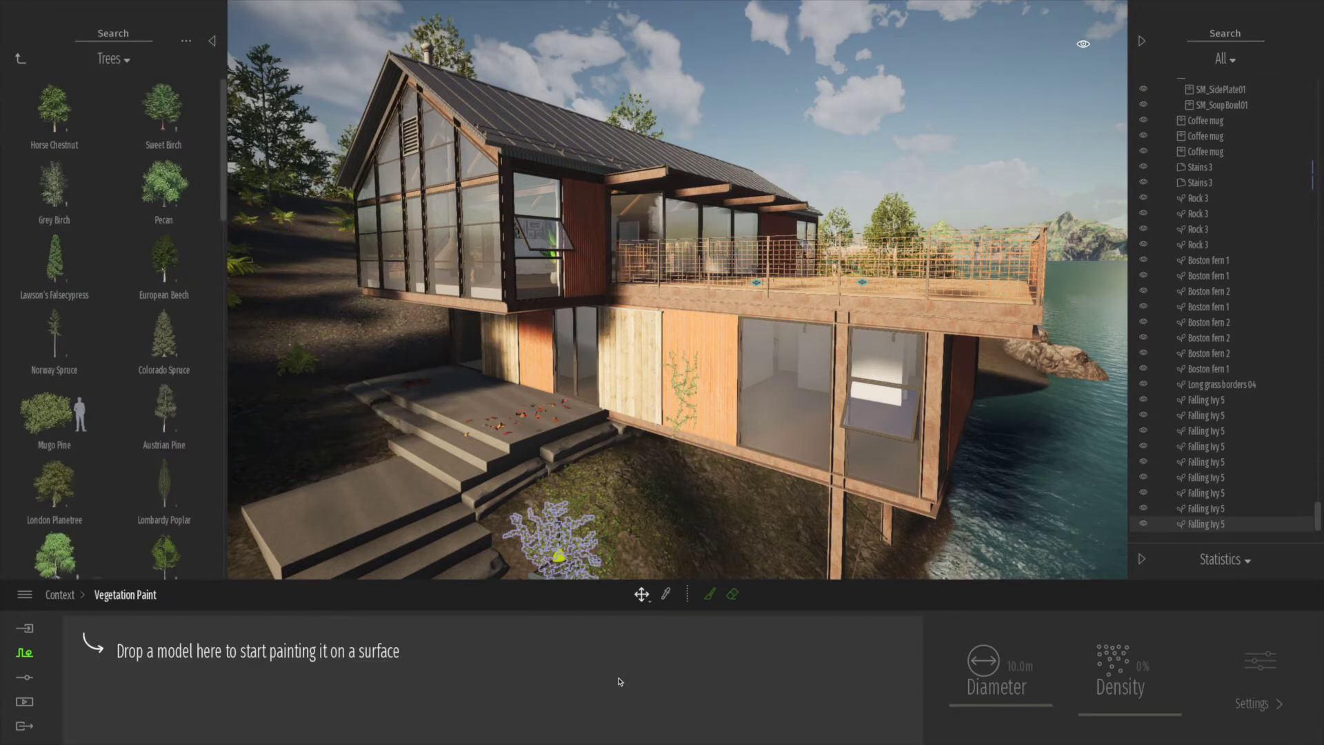
pyautogui.click(706, 594)
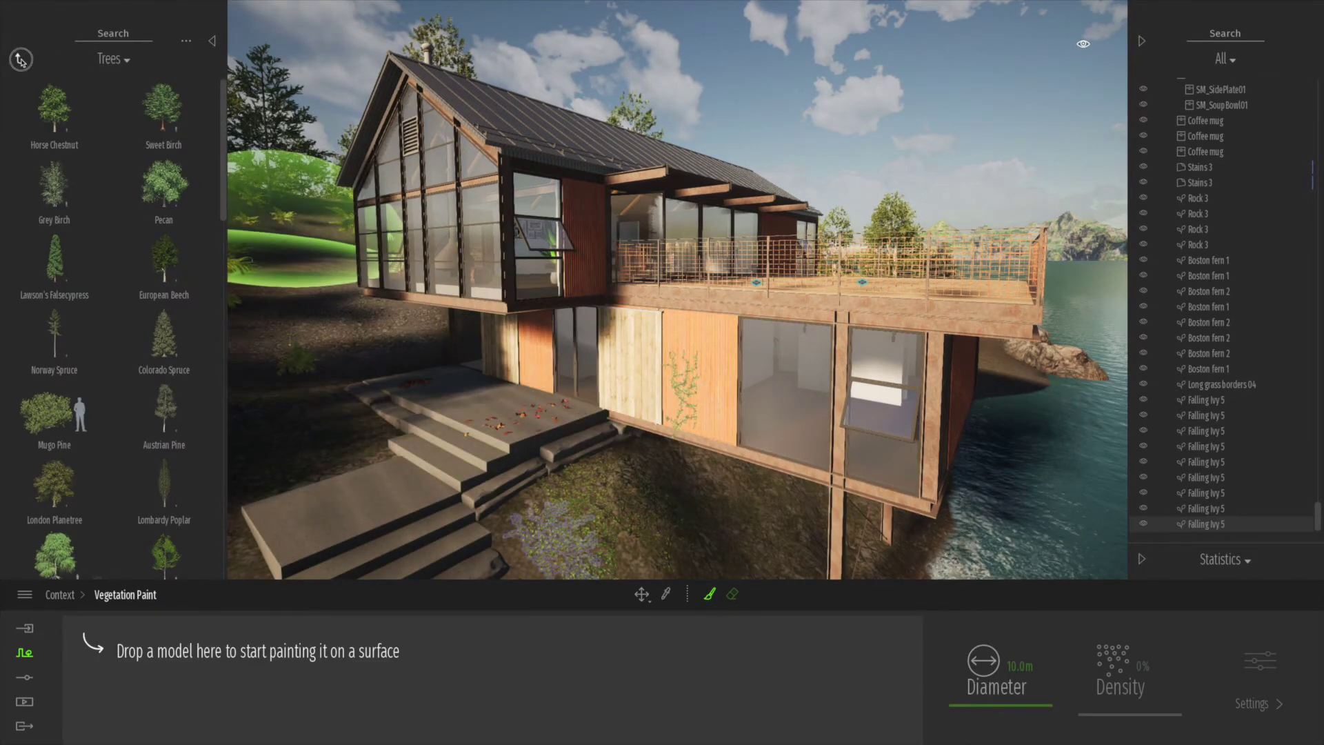
# Try to load Long grass borders 04 from the detail grasses as the model for Vegetation Paint
pyautogui.click(20, 59)
pyautogui.click(170, 261)
pyautogui.moveTo(69, 262)
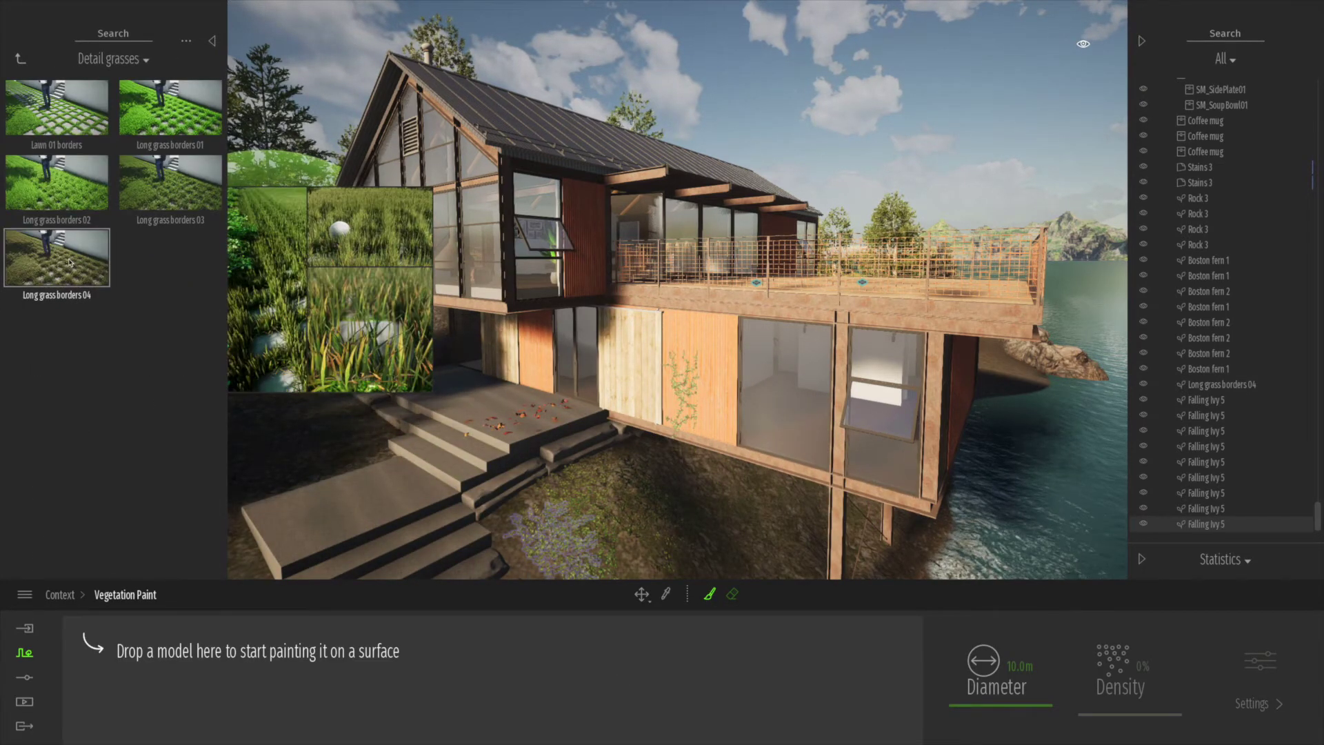
pyautogui.moveTo(62, 291); pyautogui.dragTo(194, 686)
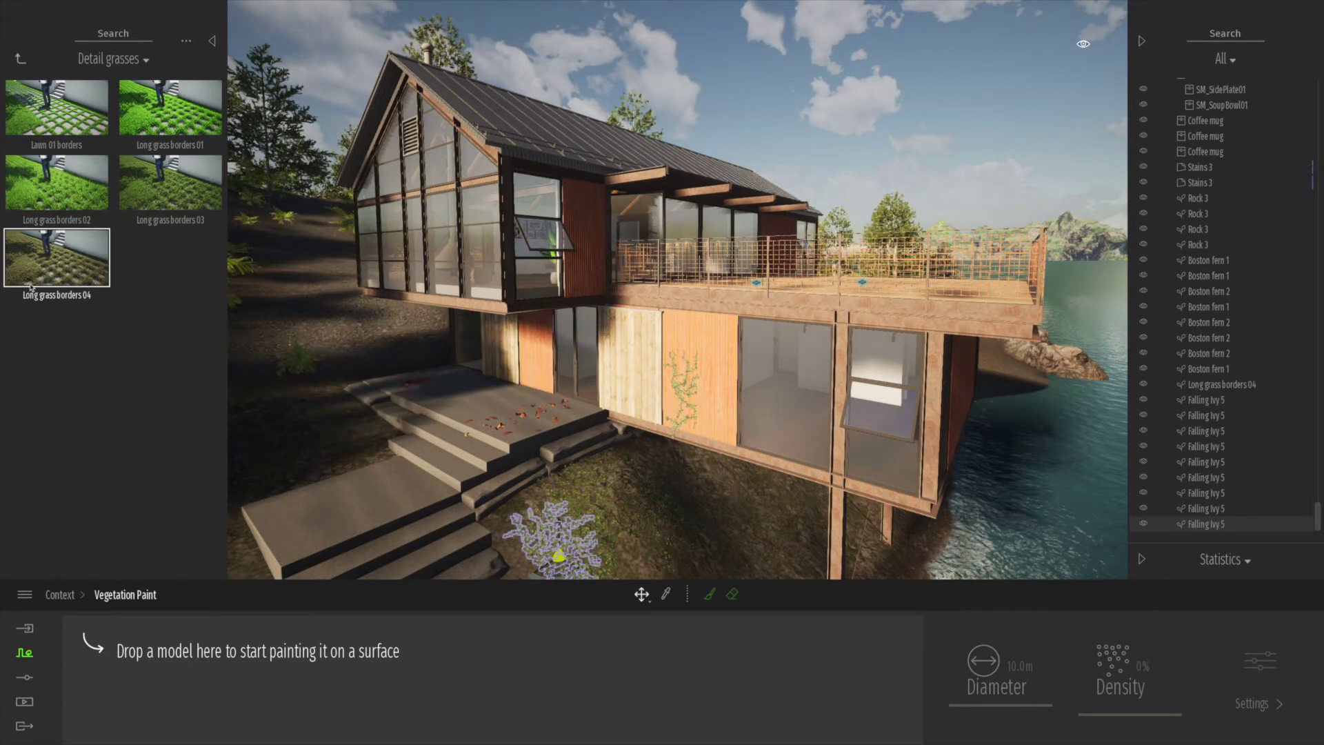
pyautogui.moveTo(31, 286); pyautogui.dragTo(185, 643)
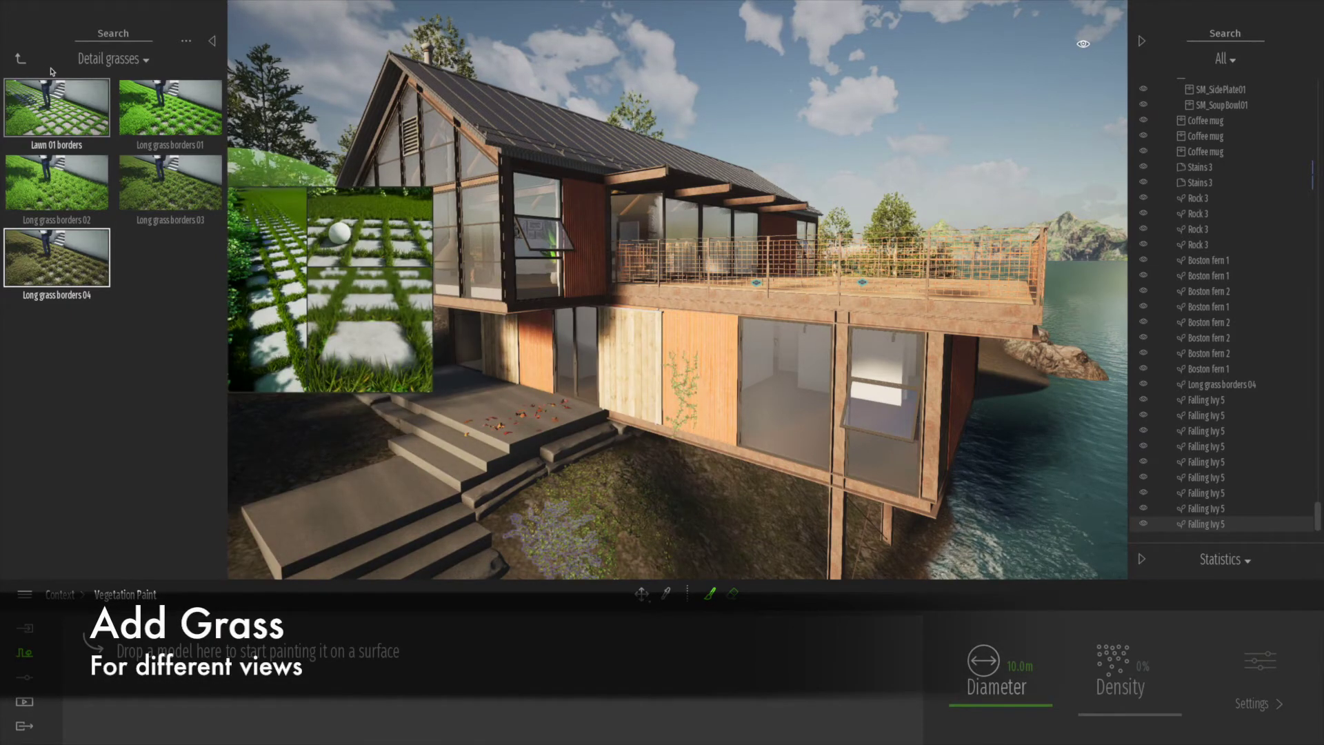
pyautogui.click(22, 62)
pyautogui.click(69, 265)
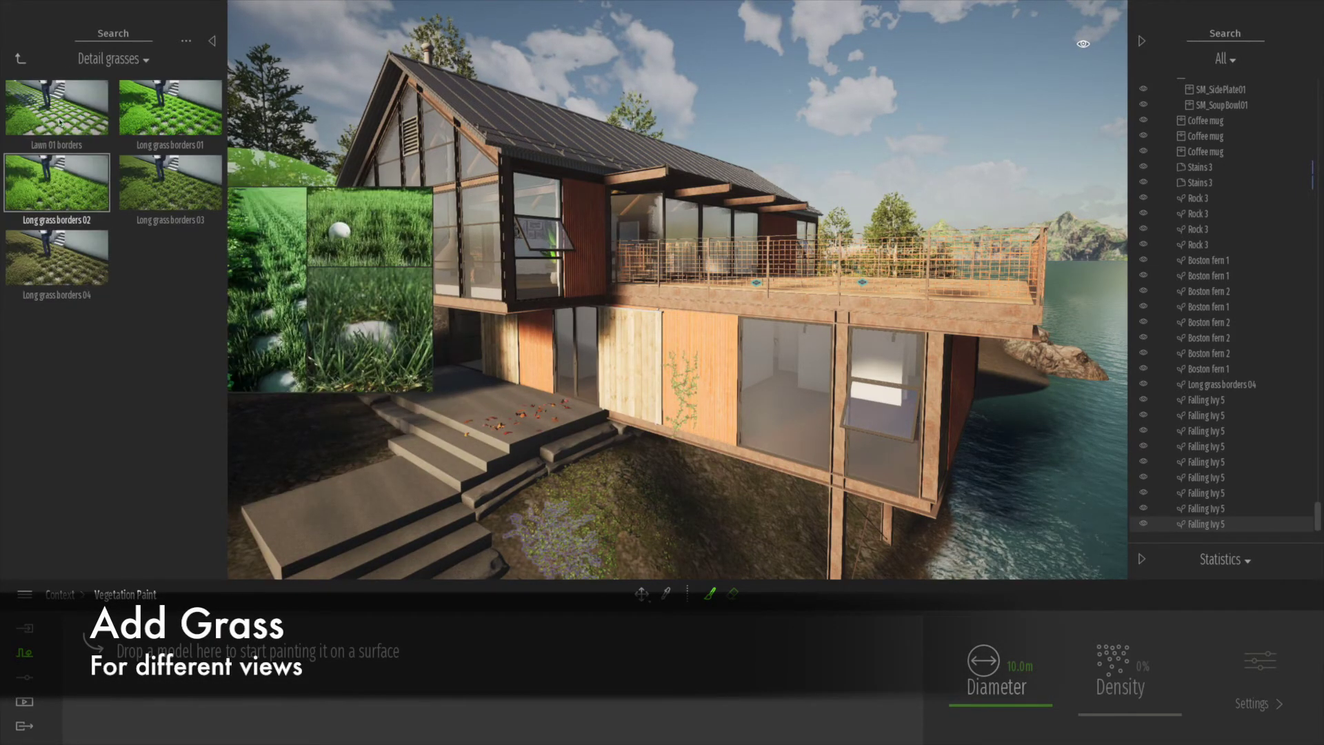
# Load Long grass 04 from the grass and flowers library into Vegetation Paint and select it
pyautogui.click(21, 61)
pyautogui.click(166, 196)
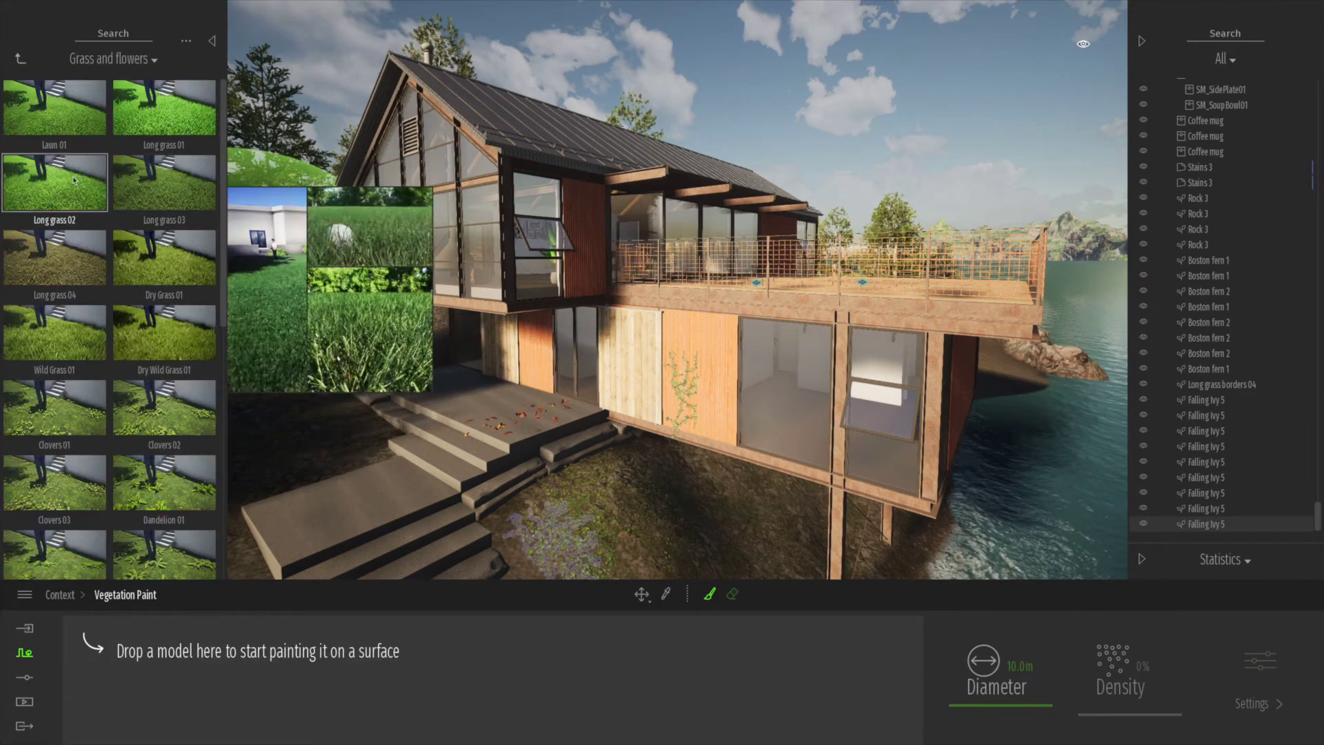
pyautogui.moveTo(54, 238); pyautogui.dragTo(133, 680)
pyautogui.click(137, 674)
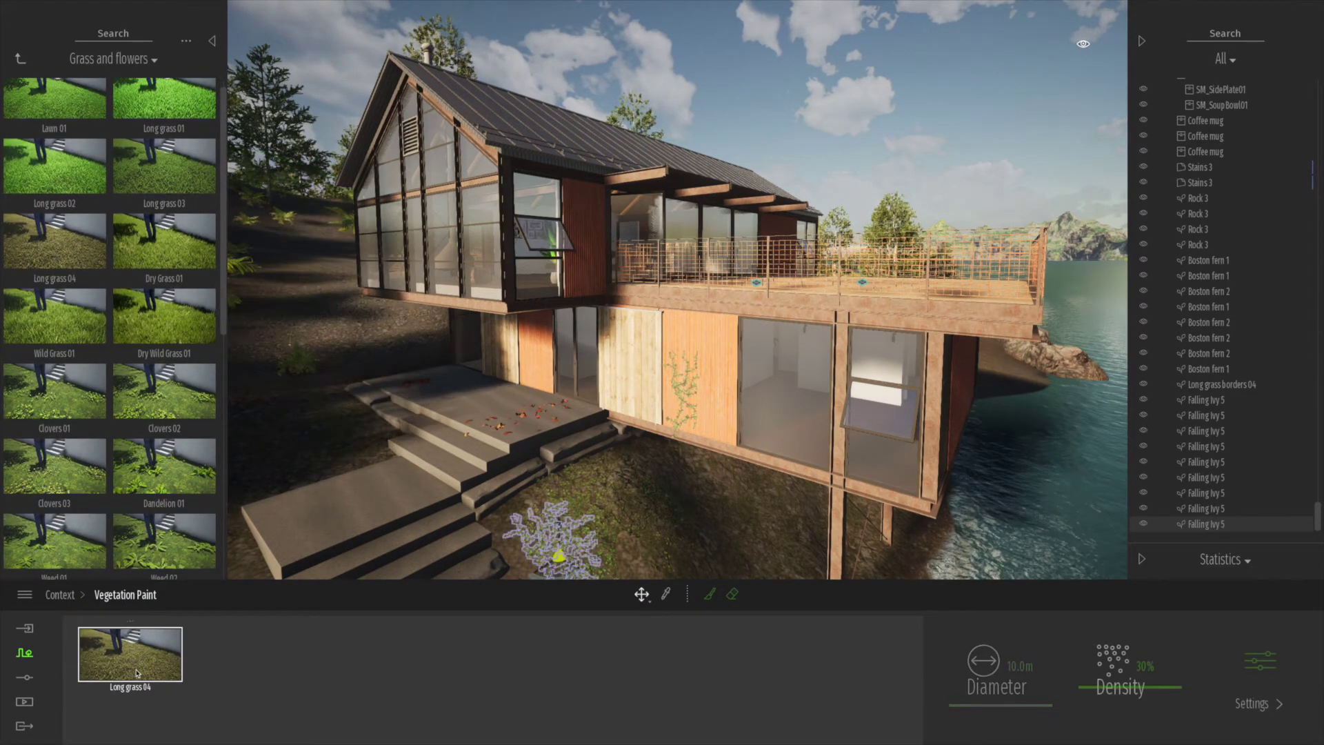
# Paint Long grass 04 over the hillside beside the house with a 10.0 m brush at 30% density
pyautogui.click(702, 593)
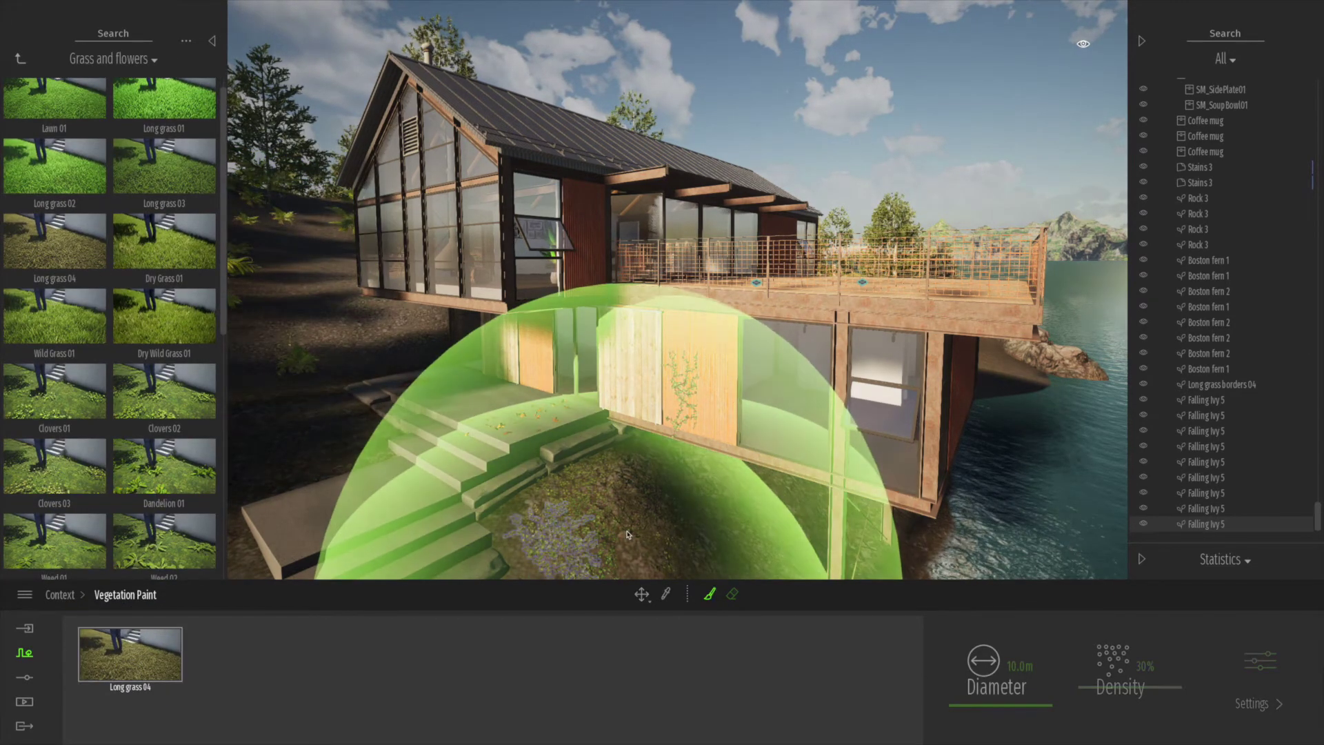
pyautogui.press('s')
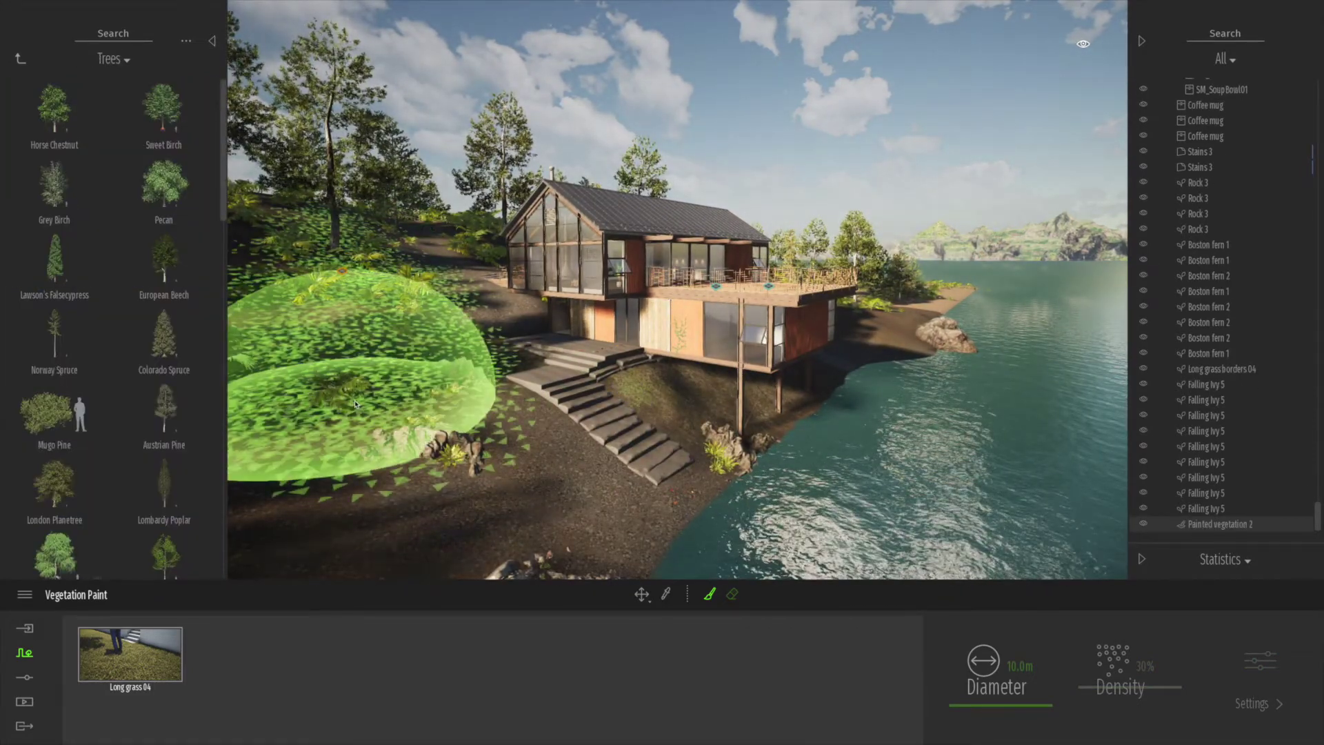
pyautogui.scroll(-2, 355, 404)
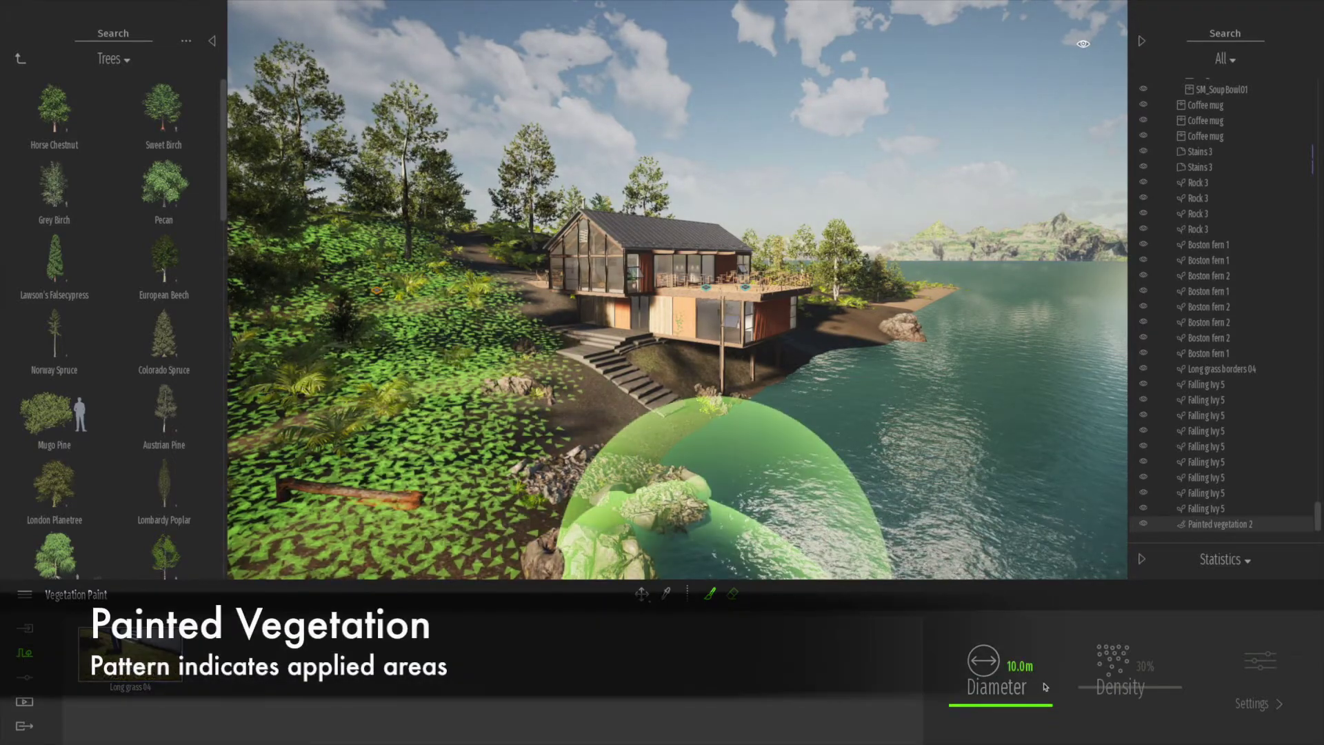
# Set the density of Long grass 04 in Painted vegetation 2 to 90% and deselect the grass model
pyautogui.click(1210, 510)
pyautogui.click(1211, 524)
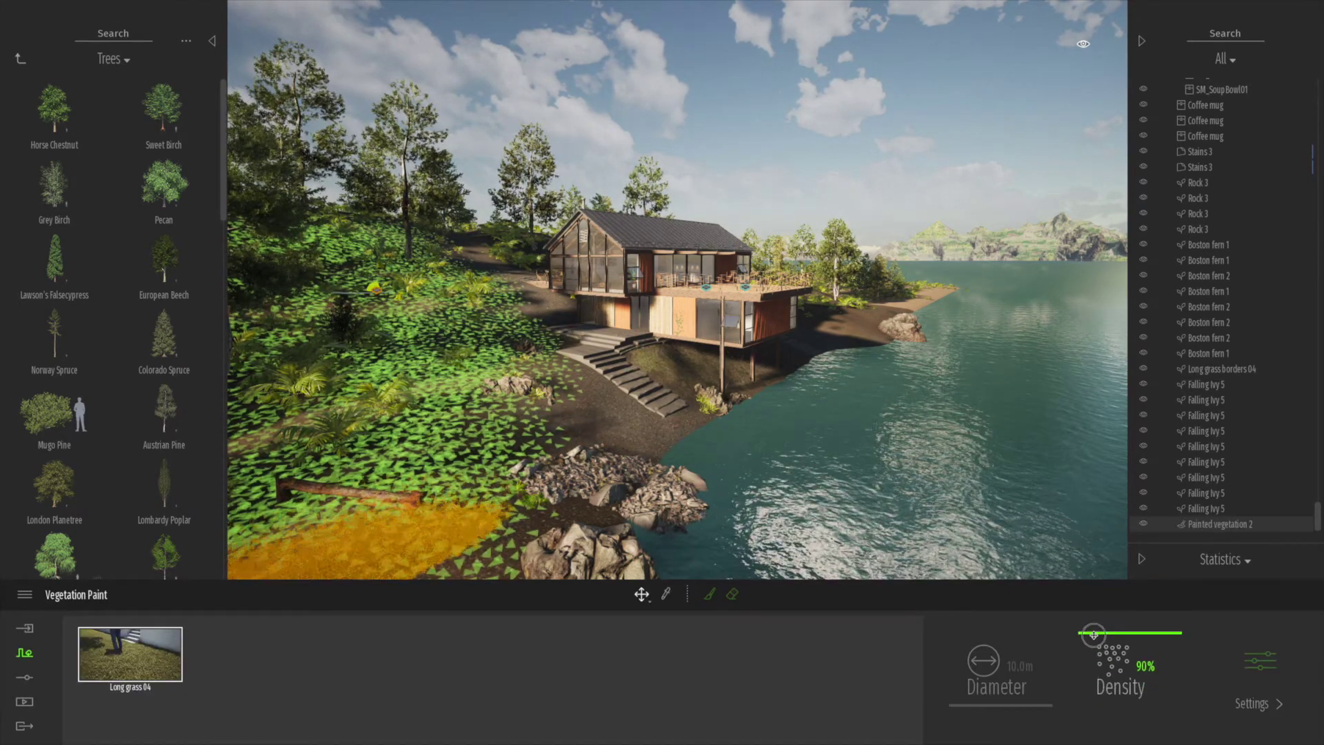
pyautogui.press('w')
pyautogui.click(553, 689)
pyautogui.press('w')
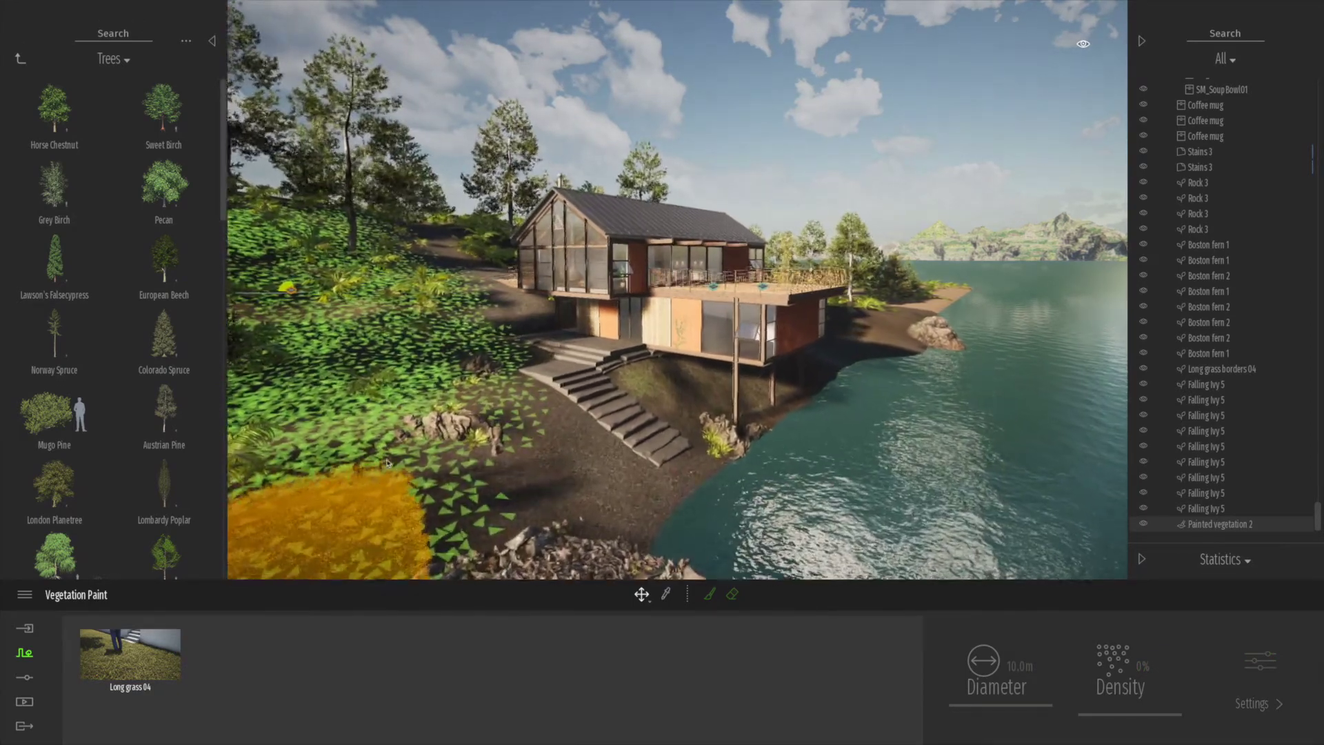
# Examine the Fading of grass options in the preferences and close the dialog without making changes
pyautogui.click(25, 596)
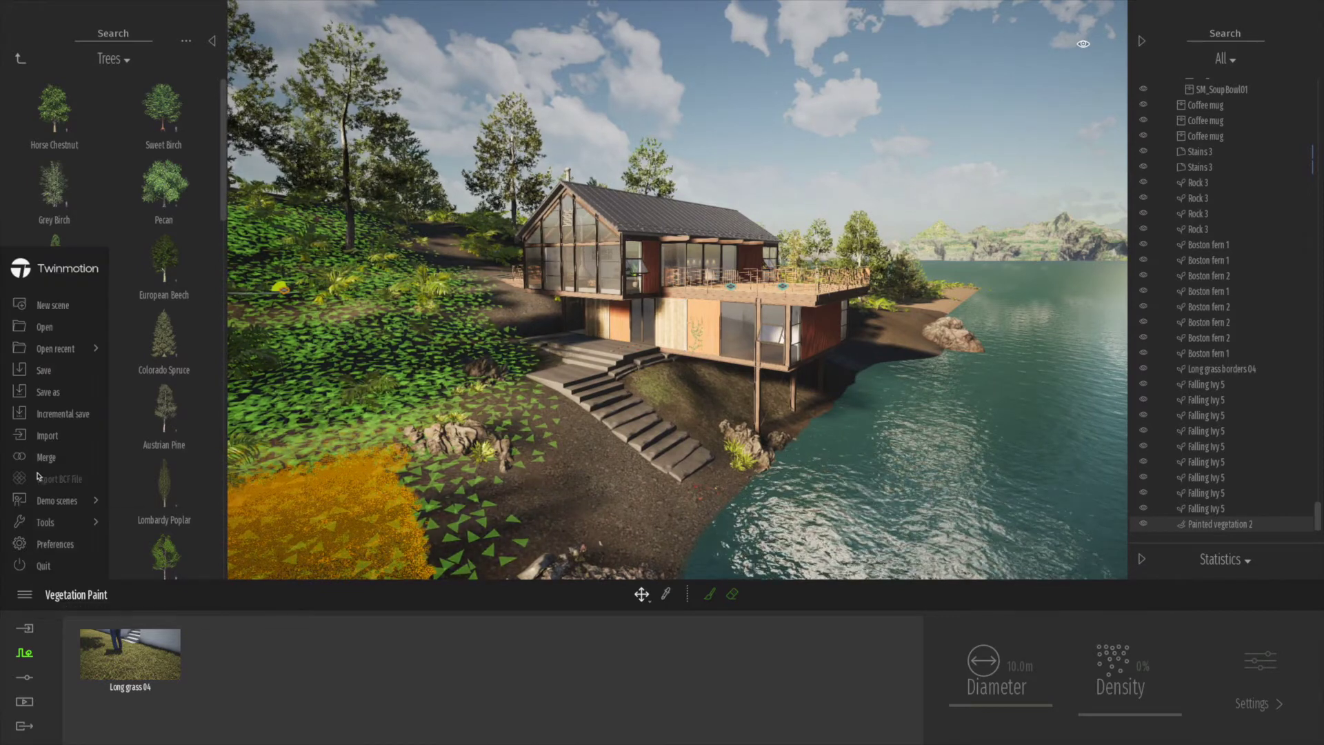
pyautogui.click(50, 545)
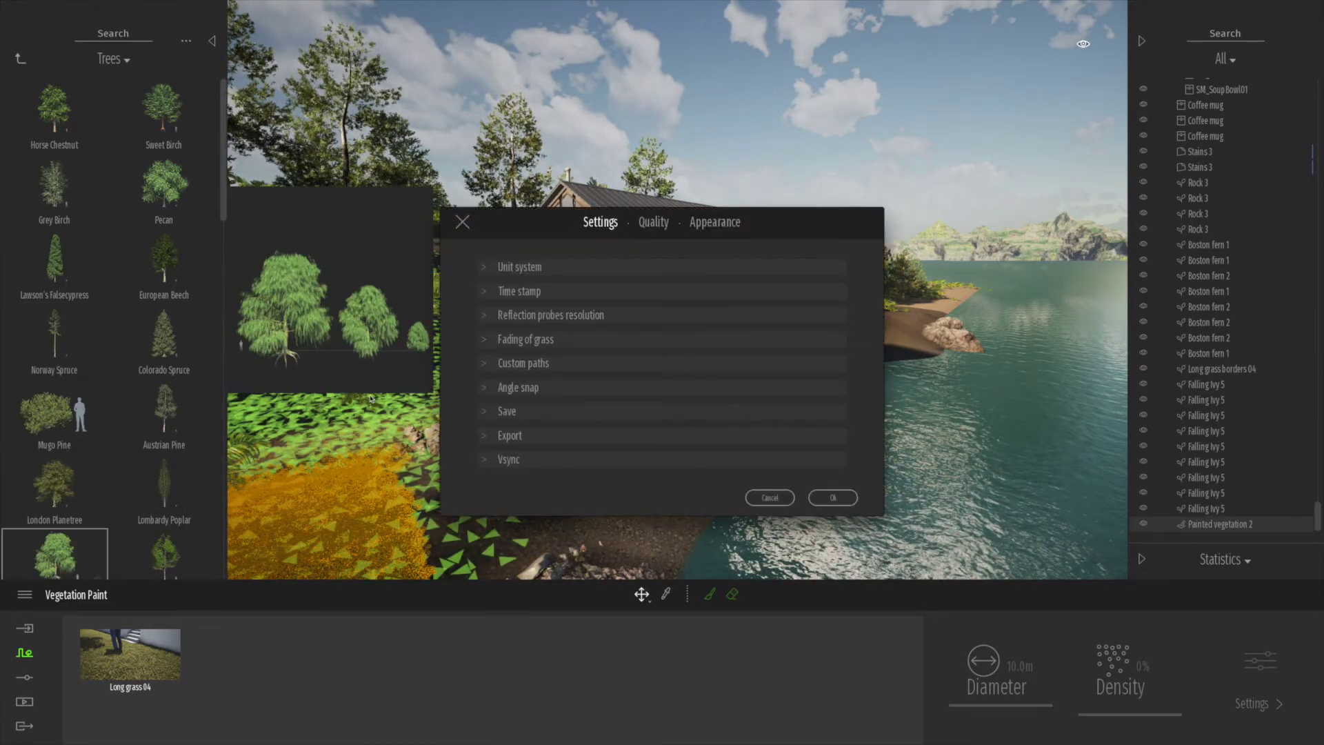
pyautogui.click(488, 341)
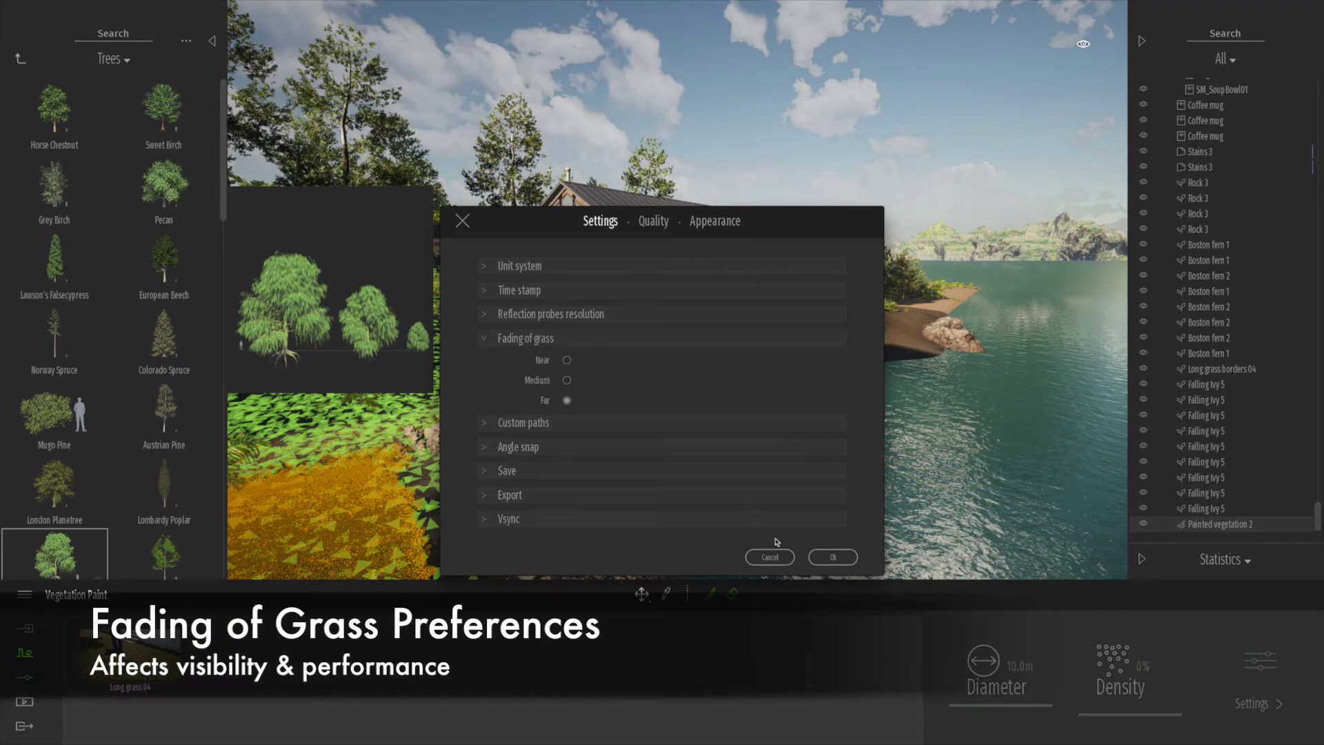
pyautogui.click(769, 557)
# Save the project with the newly painted grass on the hillside
pyautogui.moveTo(558, 474); pyautogui.dragTo(522, 458, button='right')
pyautogui.press('w')
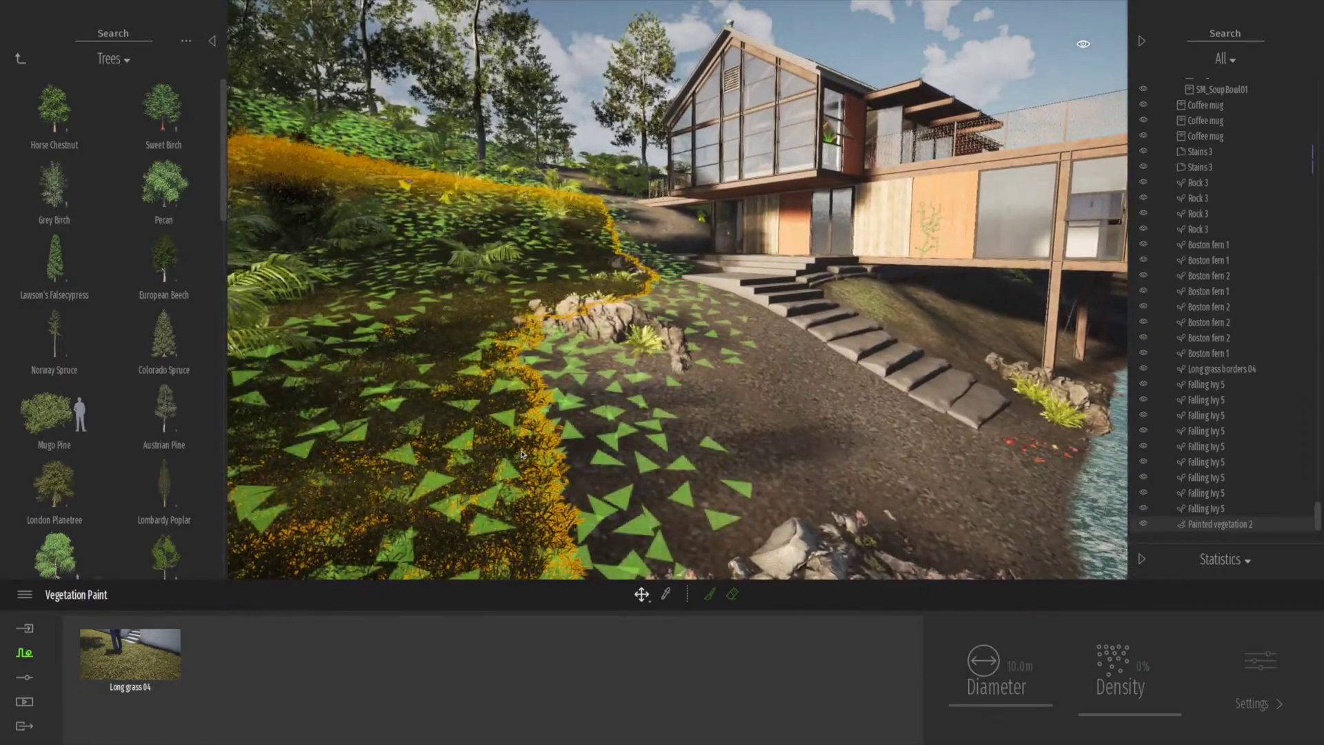
pyautogui.press('s')
pyautogui.press('d')
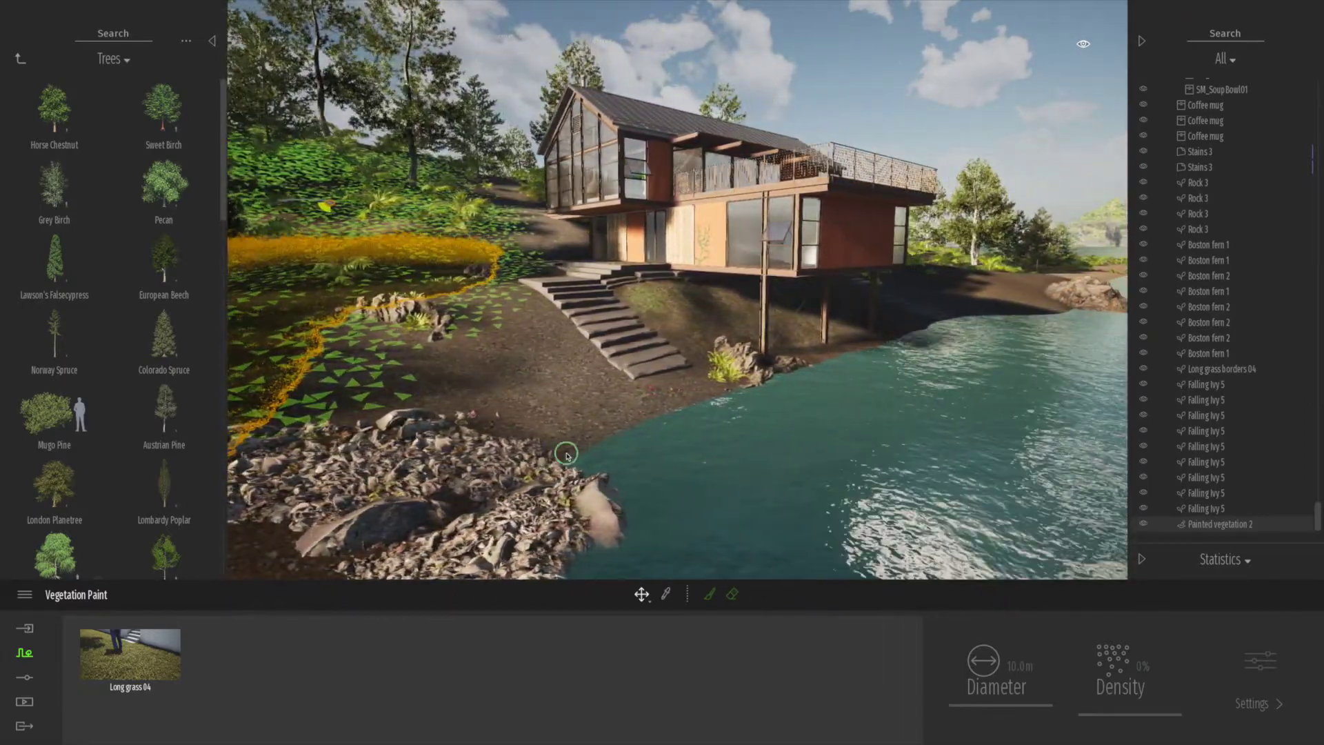
pyautogui.moveTo(566, 456); pyautogui.dragTo(601, 409, button='right')
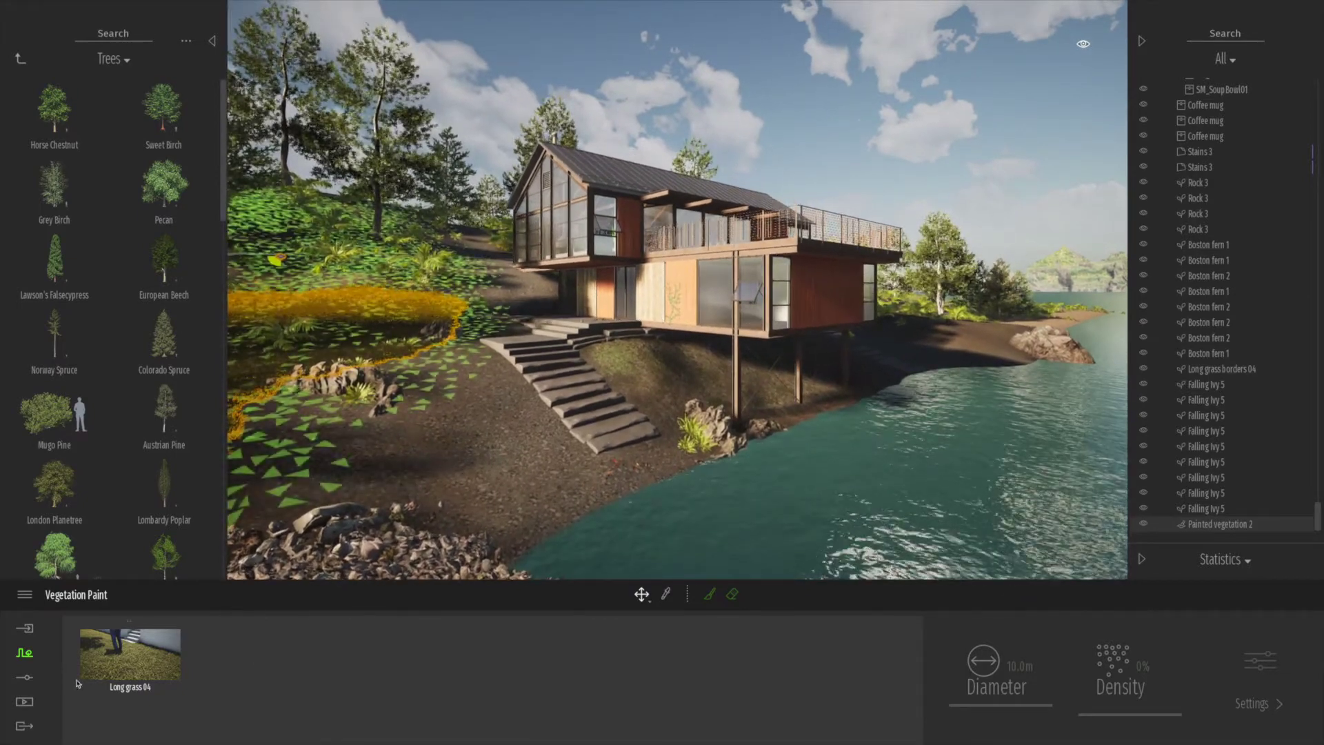
pyautogui.hotkey('ctrl', 's')
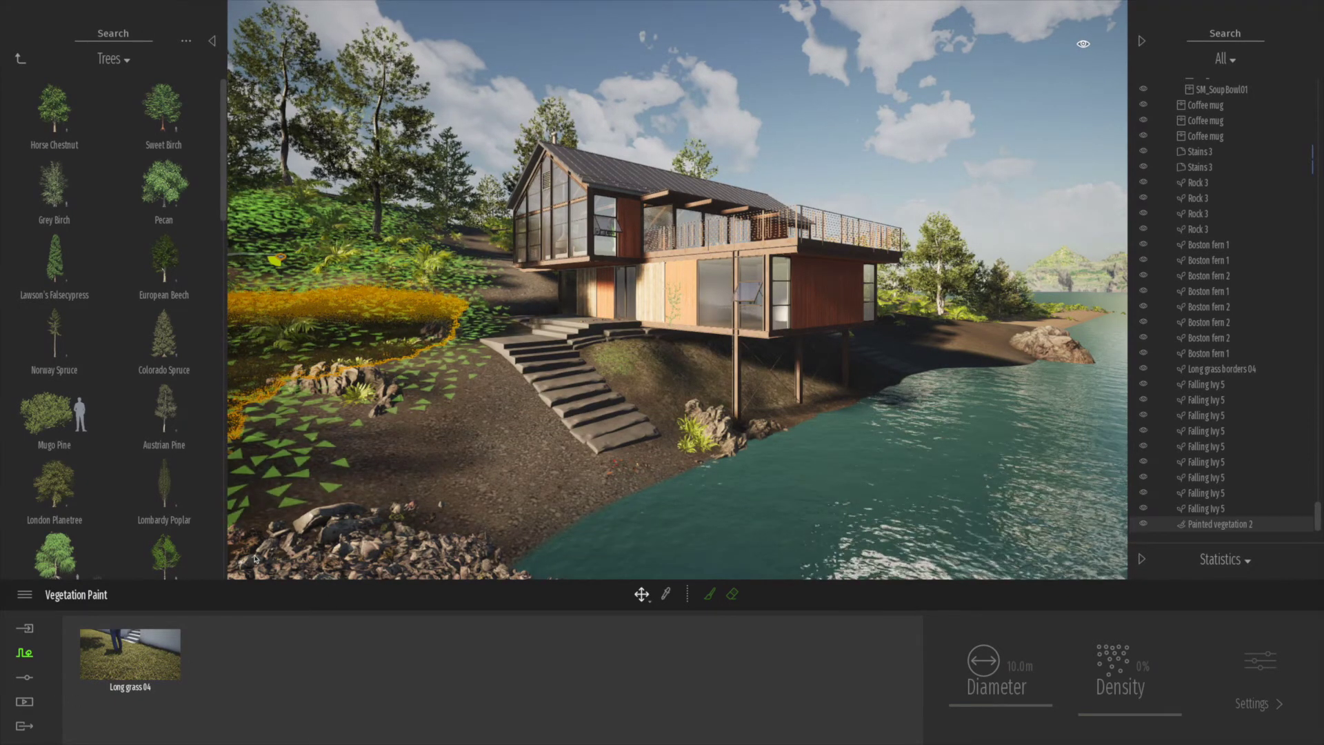
# Set the scene's season to full winter in the Weather settings
pyautogui.click(26, 678)
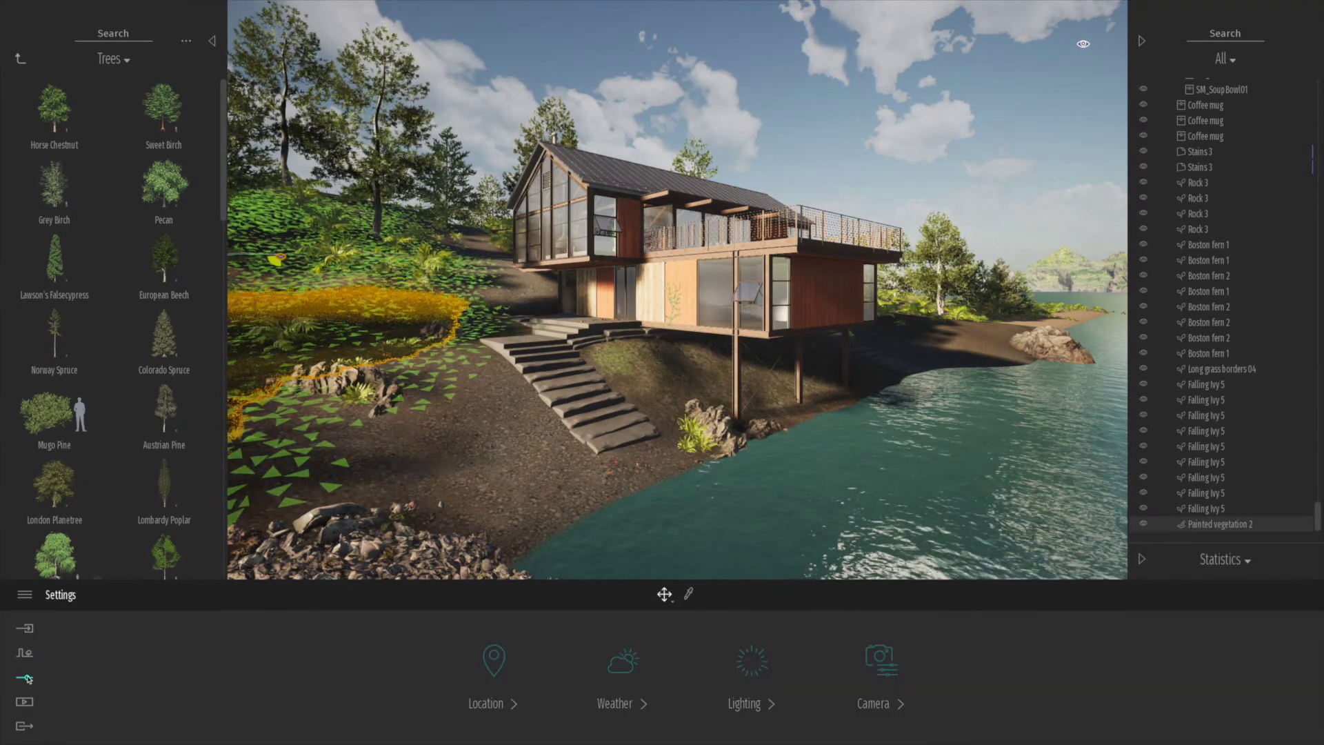
pyautogui.click(624, 663)
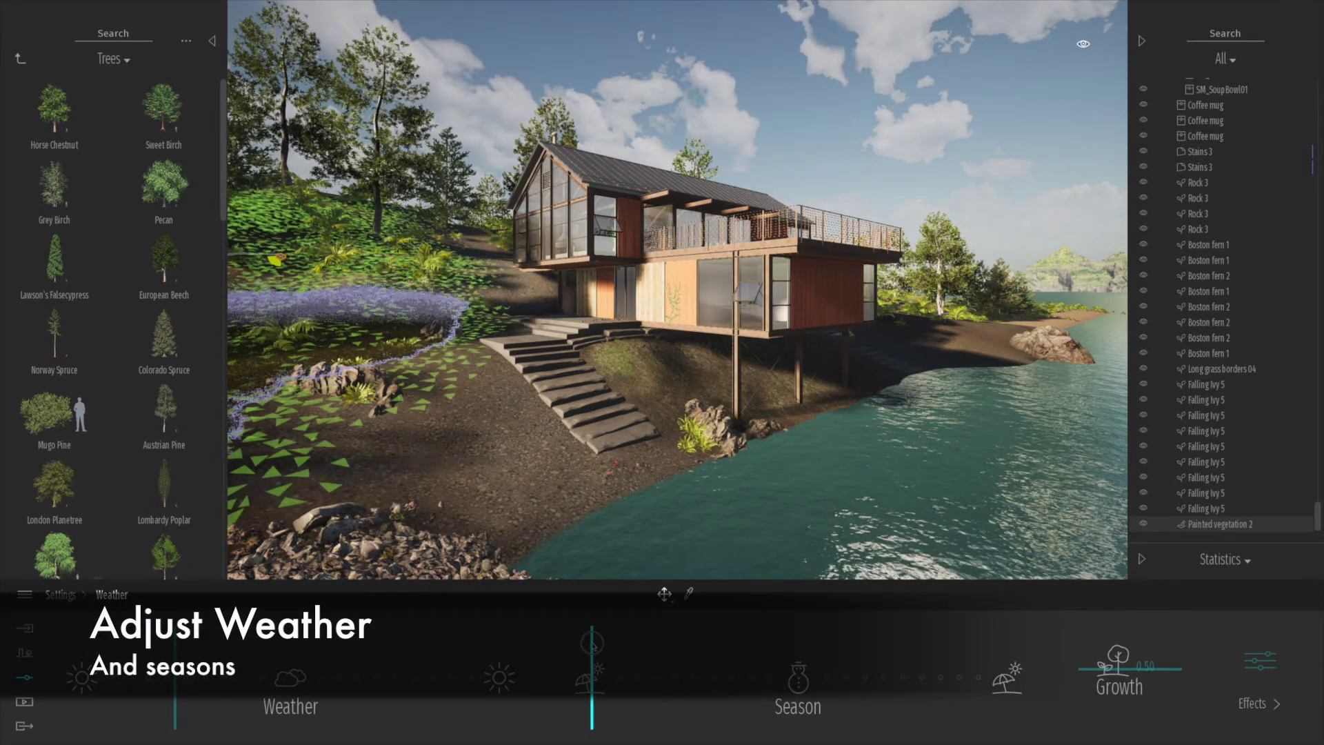
pyautogui.moveTo(673, 651); pyautogui.dragTo(769, 666)
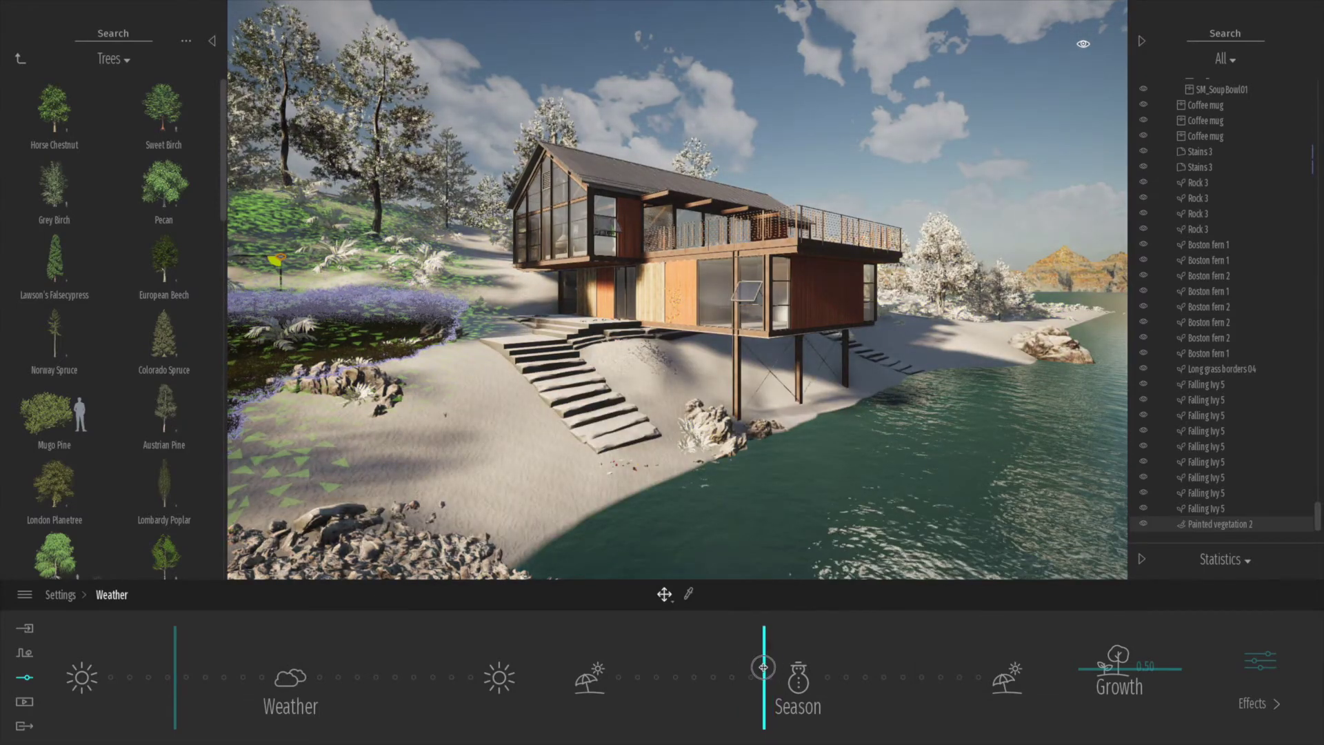
pyautogui.moveTo(796, 676); pyautogui.dragTo(798, 676)
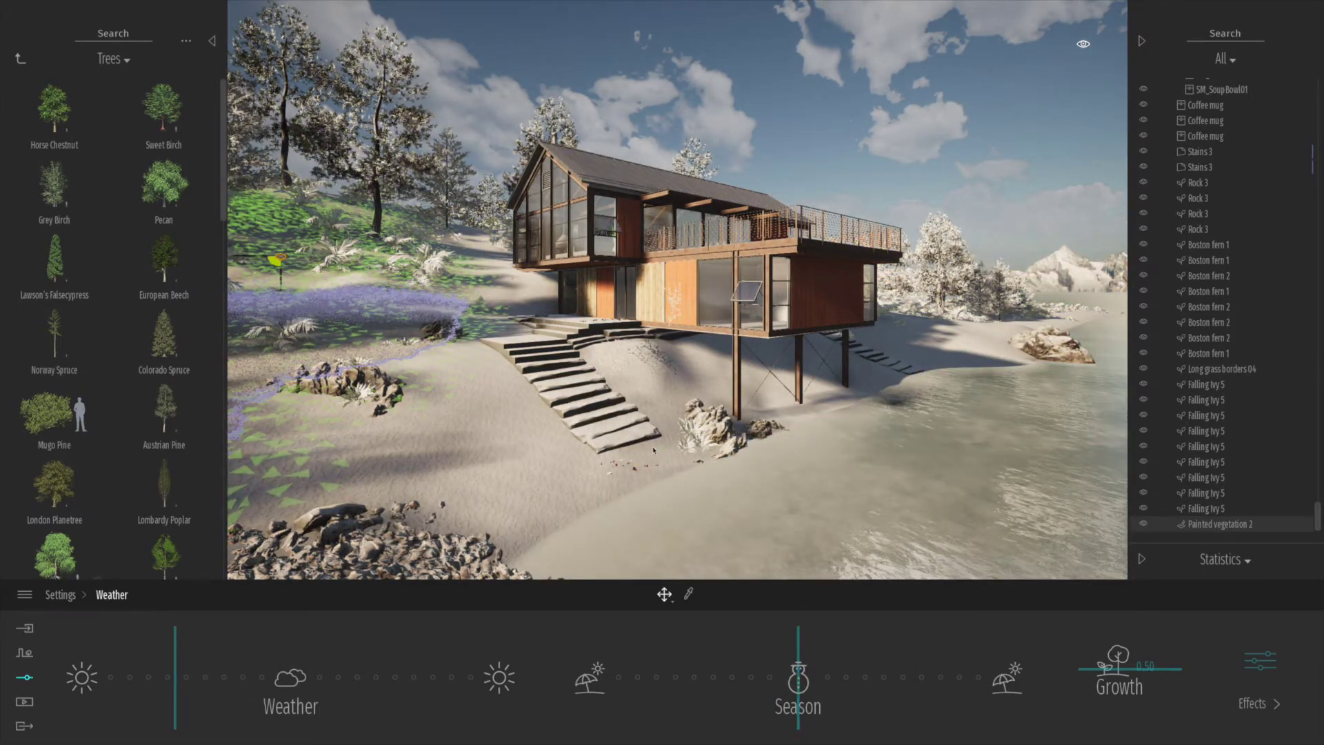
# Shift the scene's weather just past the cloudy mark for snowfall and deselect the painted vegetation
pyautogui.press('d')
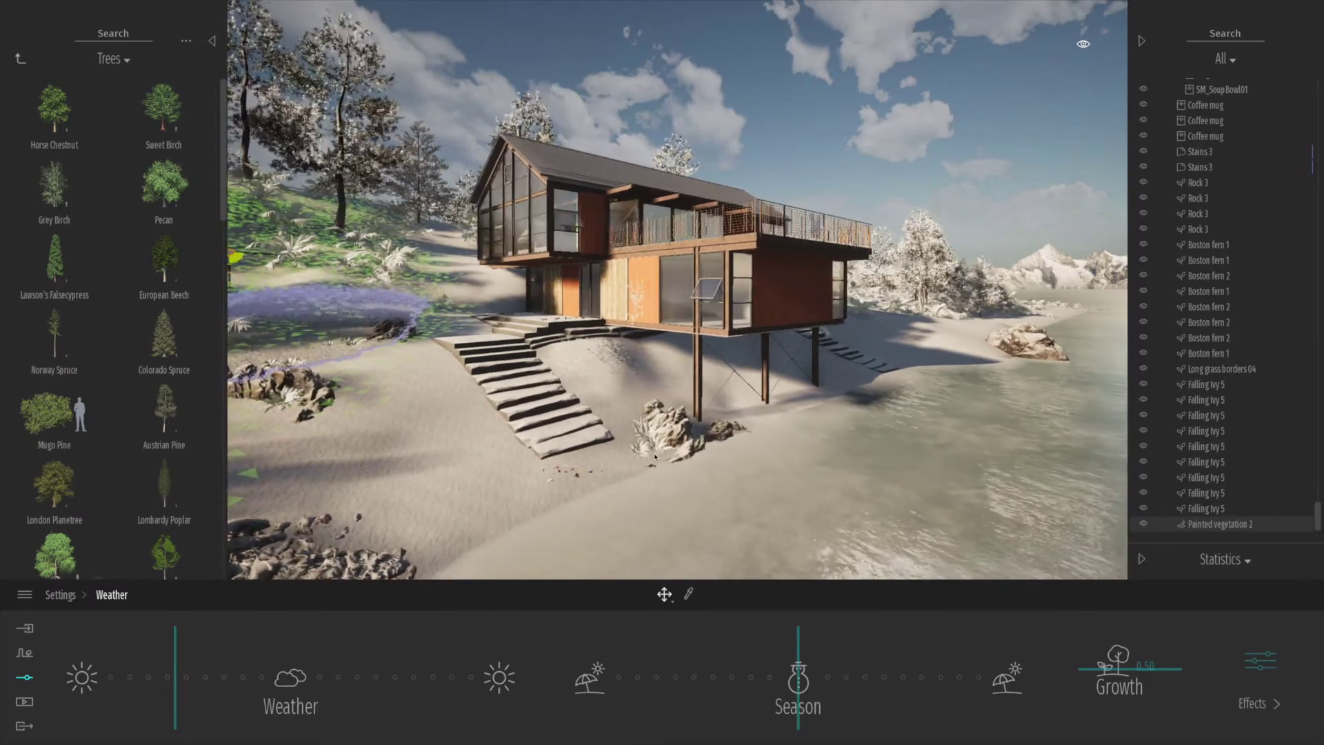
pyautogui.press('e')
pyautogui.moveTo(654, 457); pyautogui.dragTo(1131, 524, button='right')
pyautogui.moveTo(983, 573); pyautogui.dragTo(633, 476, button='right')
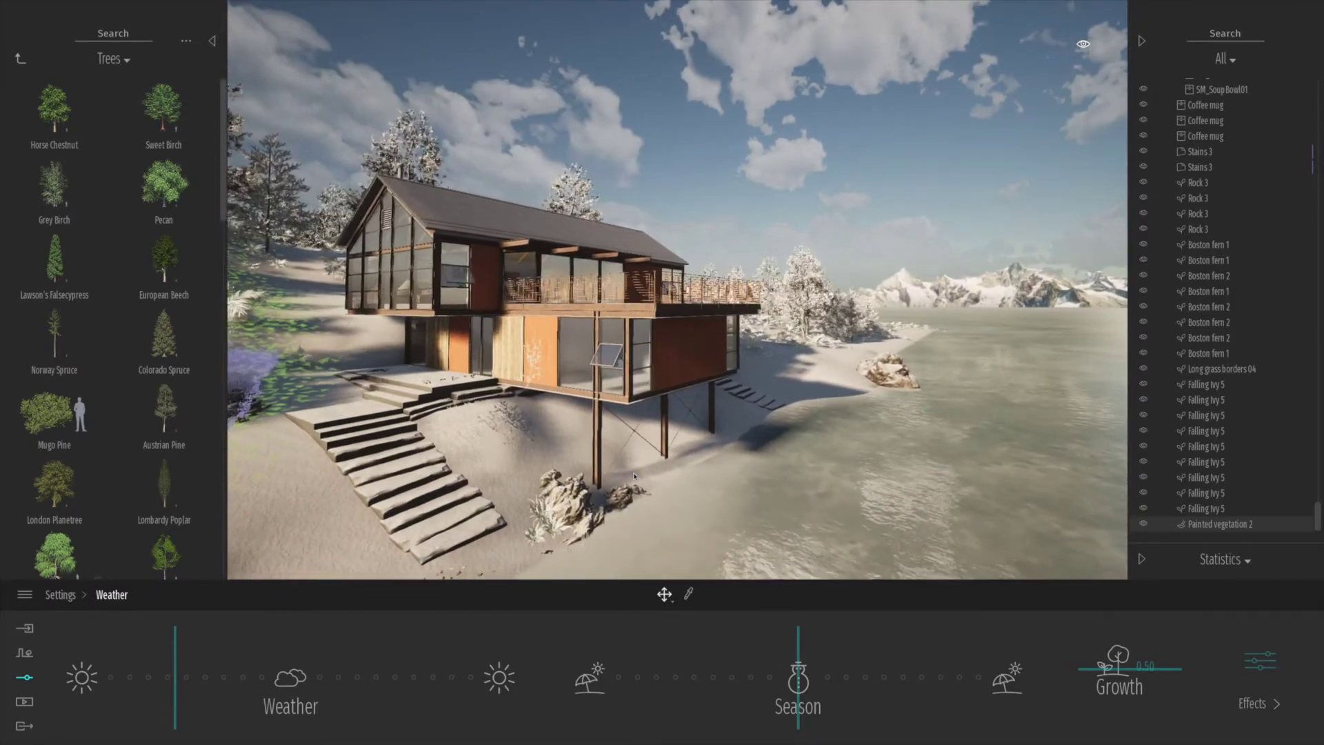
pyautogui.press('a')
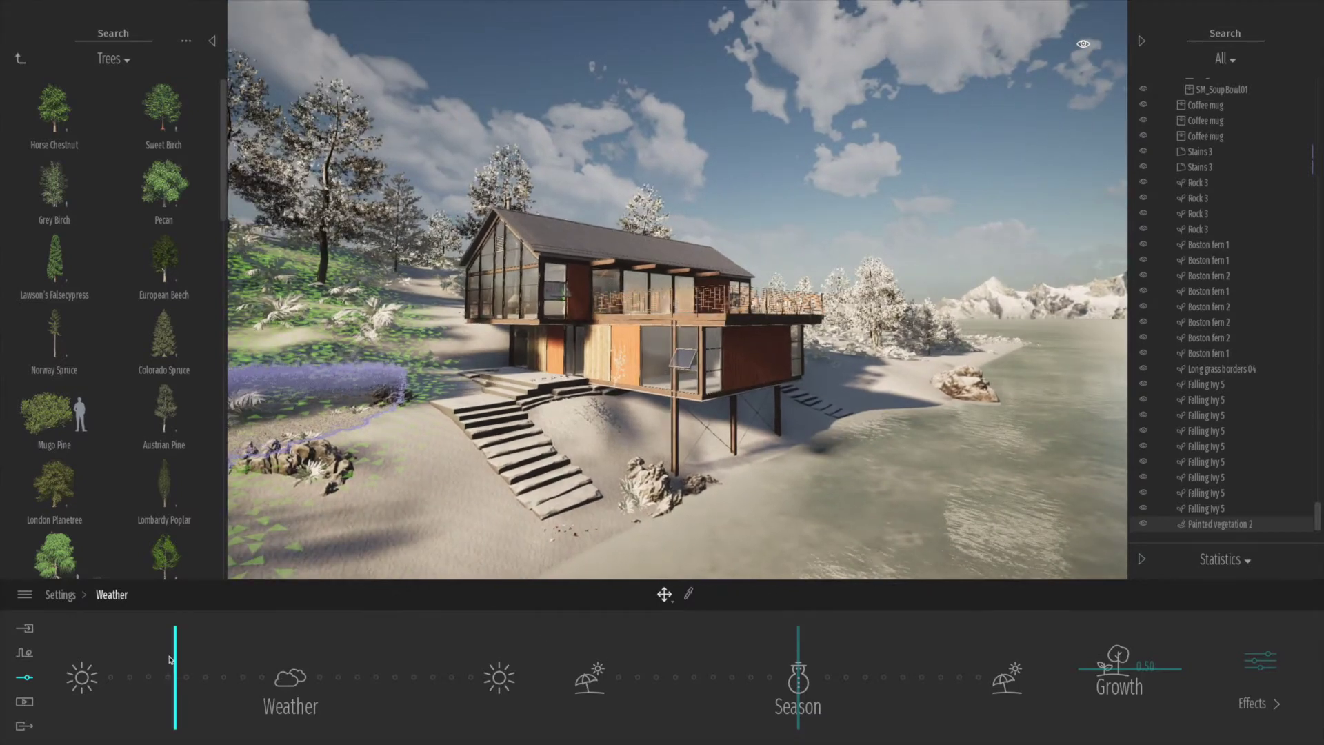
pyautogui.moveTo(175, 657); pyautogui.dragTo(289, 663)
pyautogui.moveTo(299, 666); pyautogui.dragTo(328, 669)
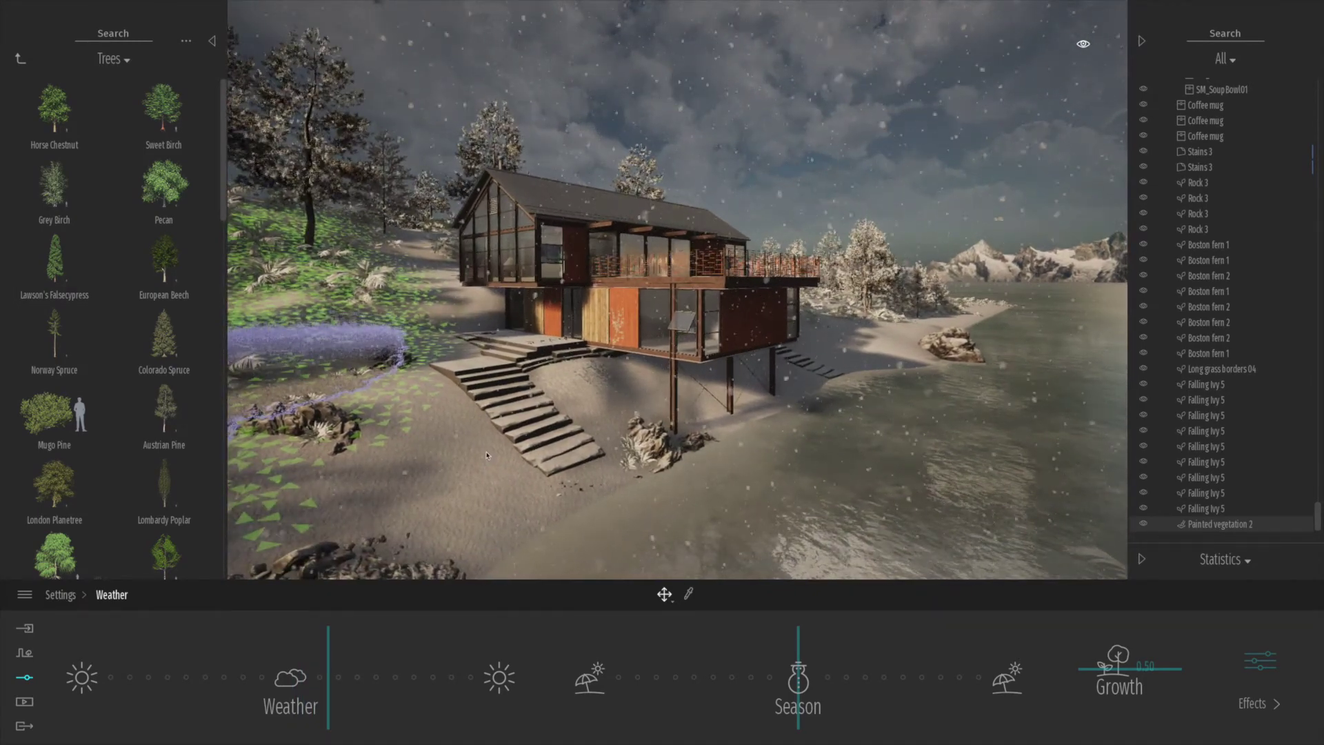
pyautogui.click(486, 455)
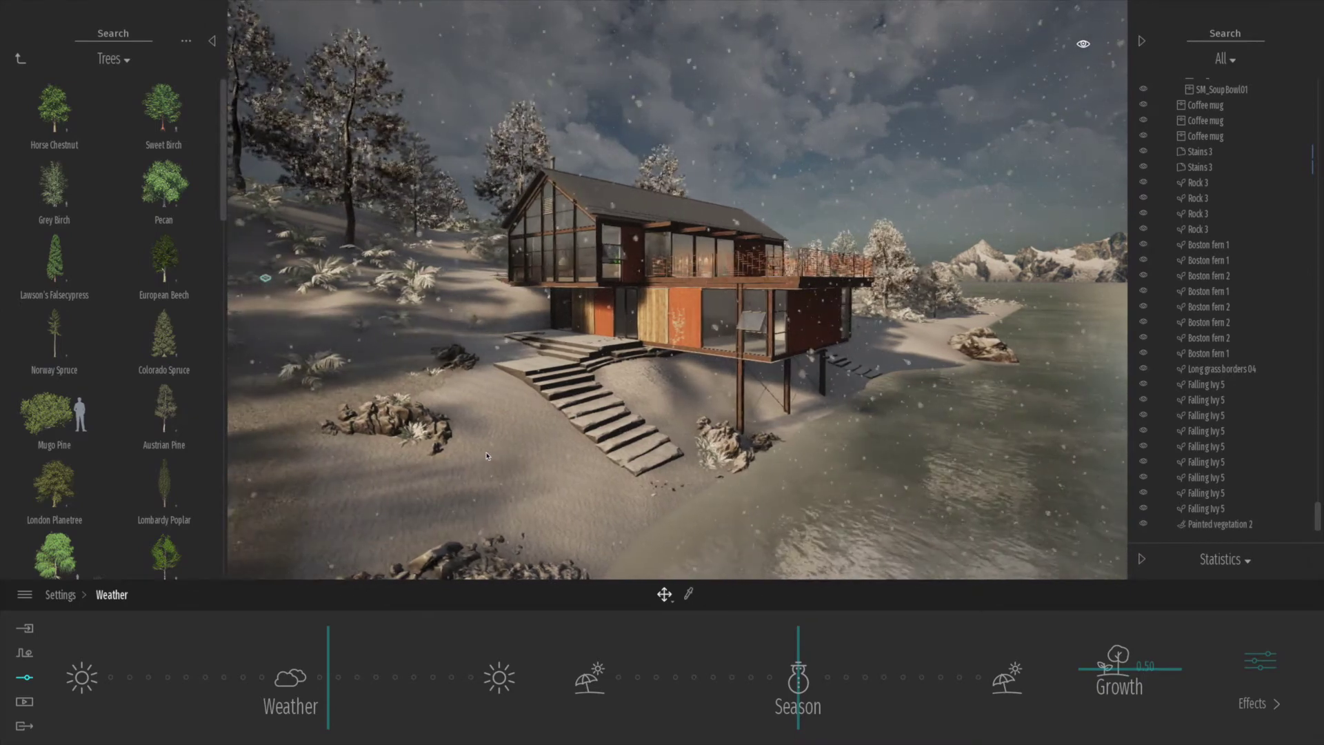
# Create two still images of the snowy house, the second from a viewpoint facing its glazed gable and front steps
pyautogui.click(24, 702)
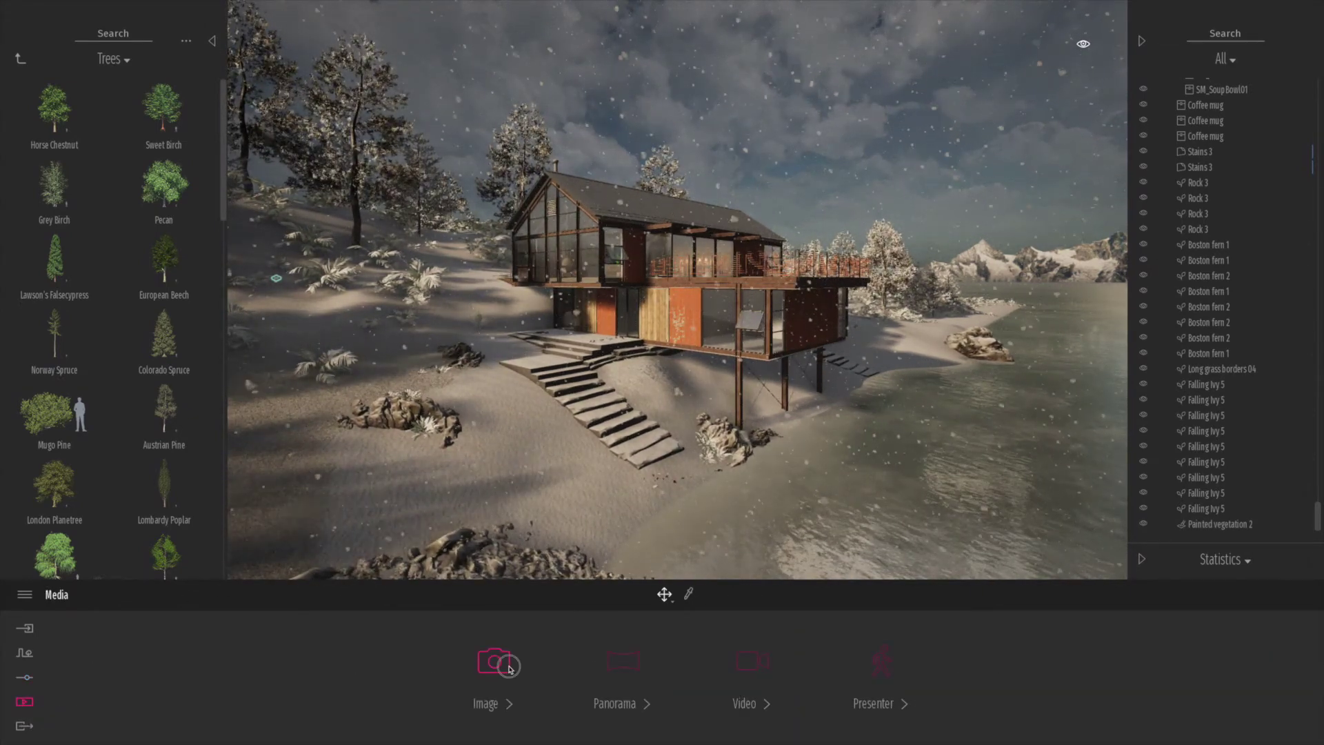
pyautogui.click(494, 662)
pyautogui.click(115, 661)
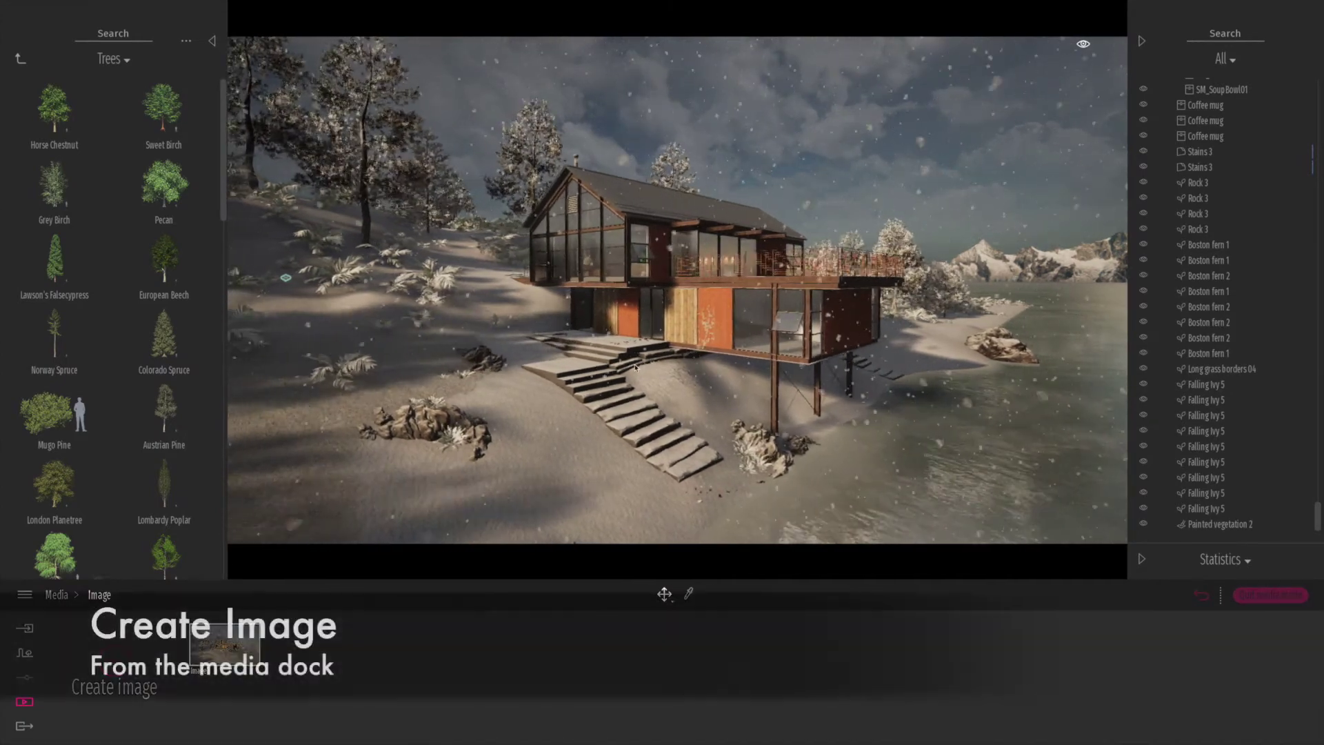
pyautogui.press('a')
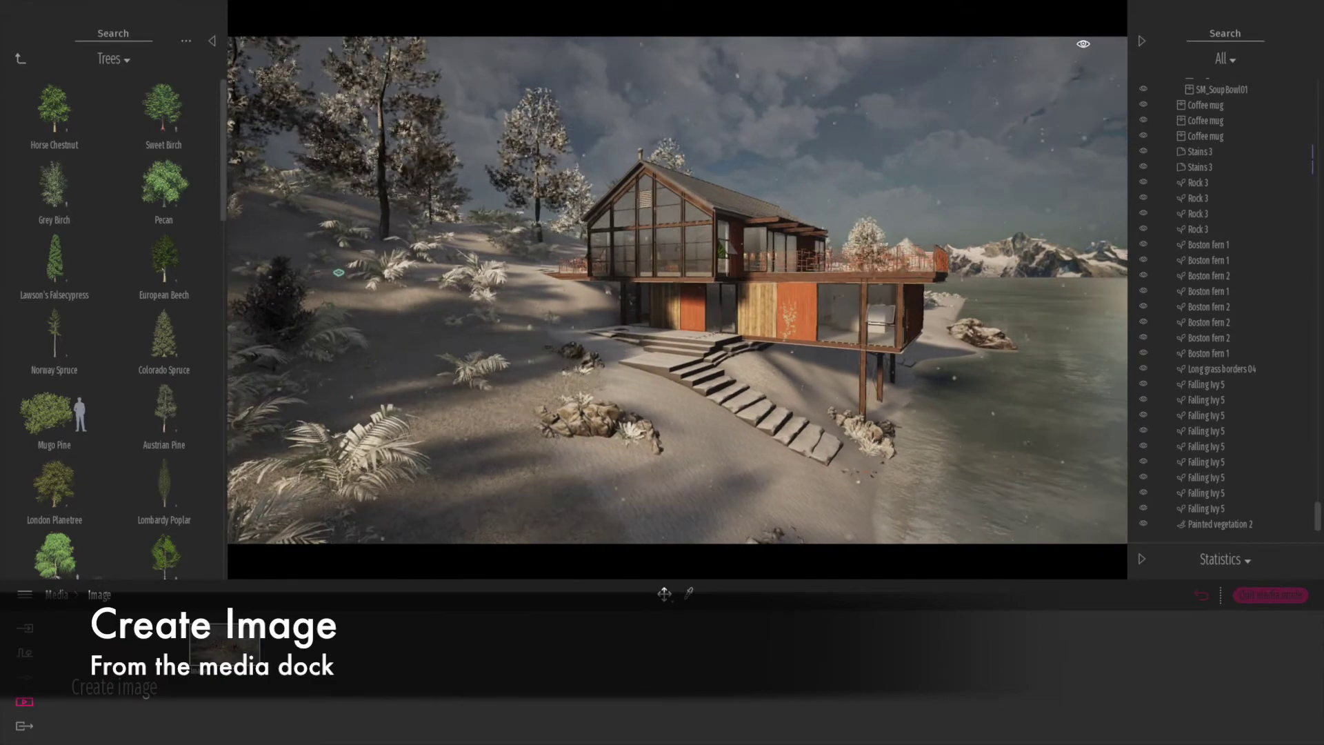
pyautogui.moveTo(679, 354); pyautogui.dragTo(665, 392, button='middle')
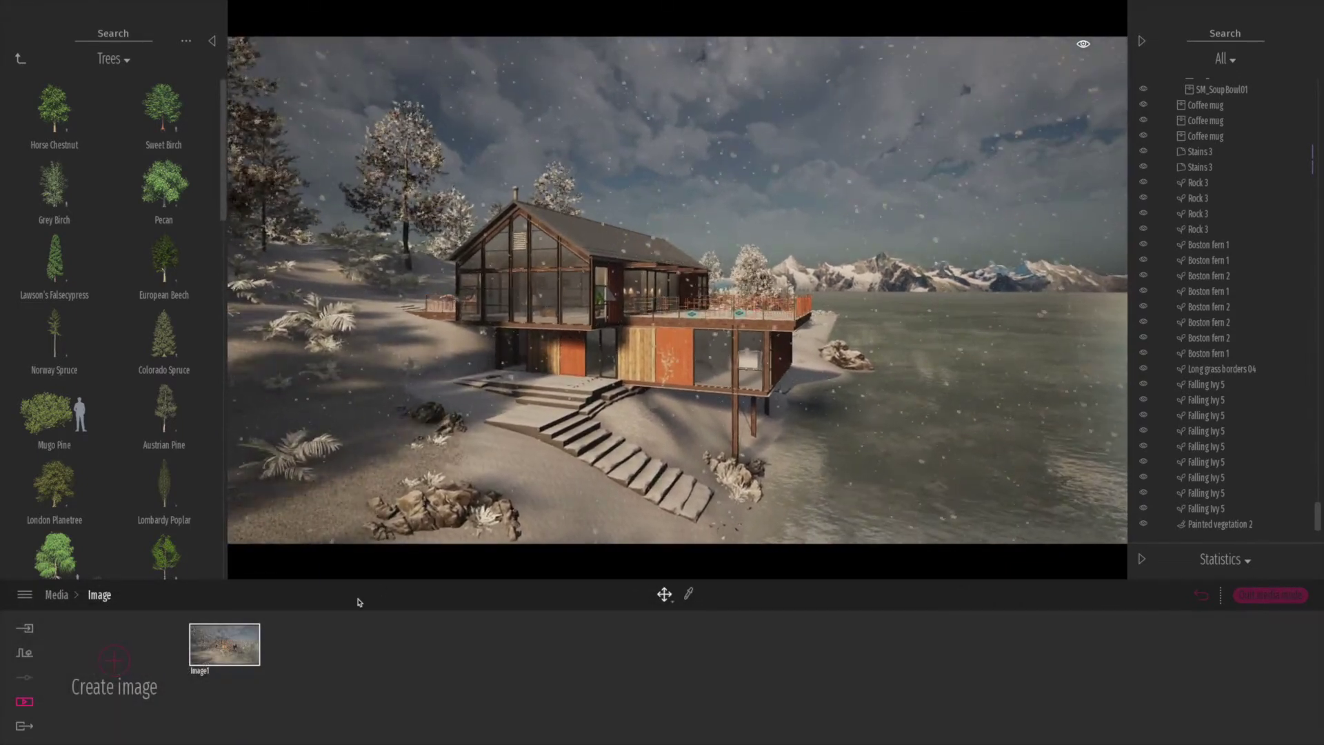
pyautogui.click(110, 661)
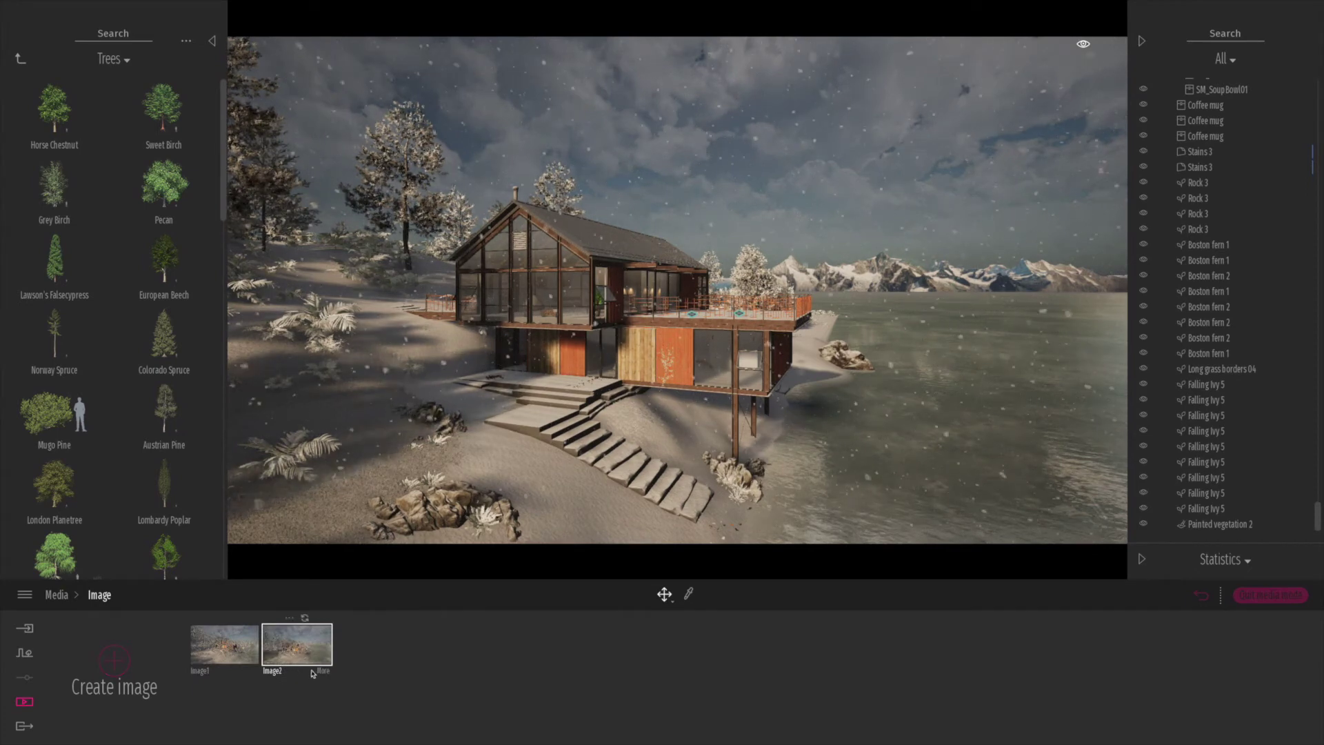
# Set Image2's season to between summer and winter and its weather just short of the cloudy mark
pyautogui.click(322, 671)
pyautogui.click(558, 663)
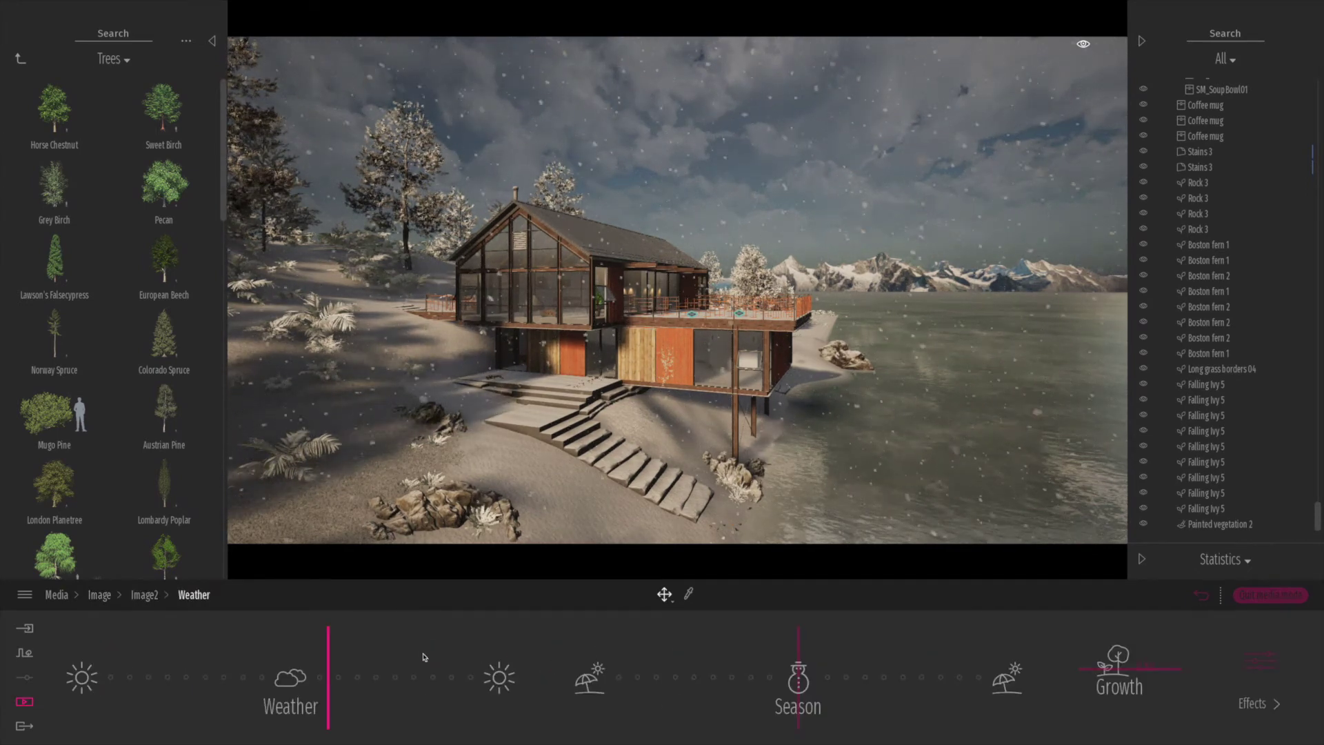
pyautogui.moveTo(328, 661); pyautogui.dragTo(458, 659)
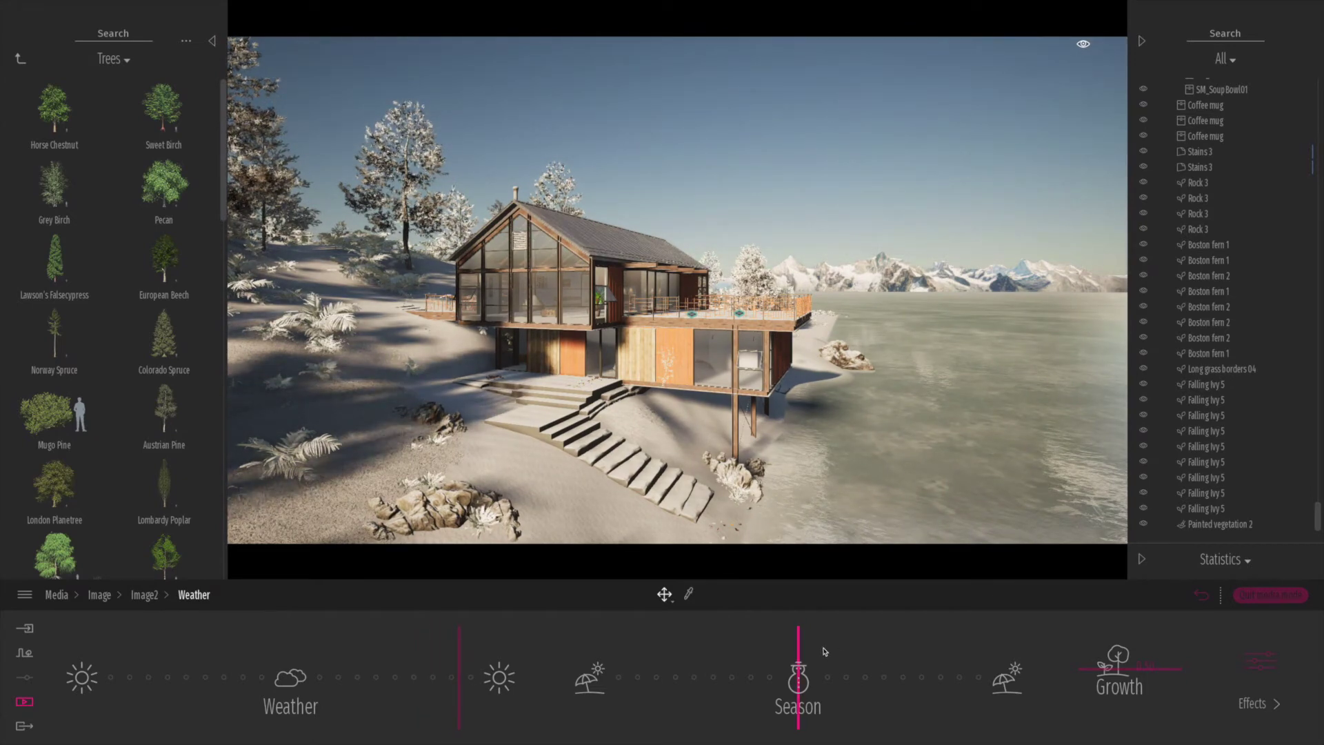
pyautogui.moveTo(800, 652)
pyautogui.mouseDown()
pyautogui.moveTo(887, 645)
pyautogui.moveTo(656, 660)
pyautogui.moveTo(707, 658)
pyautogui.mouseUp()
pyautogui.moveTo(952, 657); pyautogui.dragTo(673, 667)
pyautogui.moveTo(458, 664); pyautogui.dragTo(267, 671)
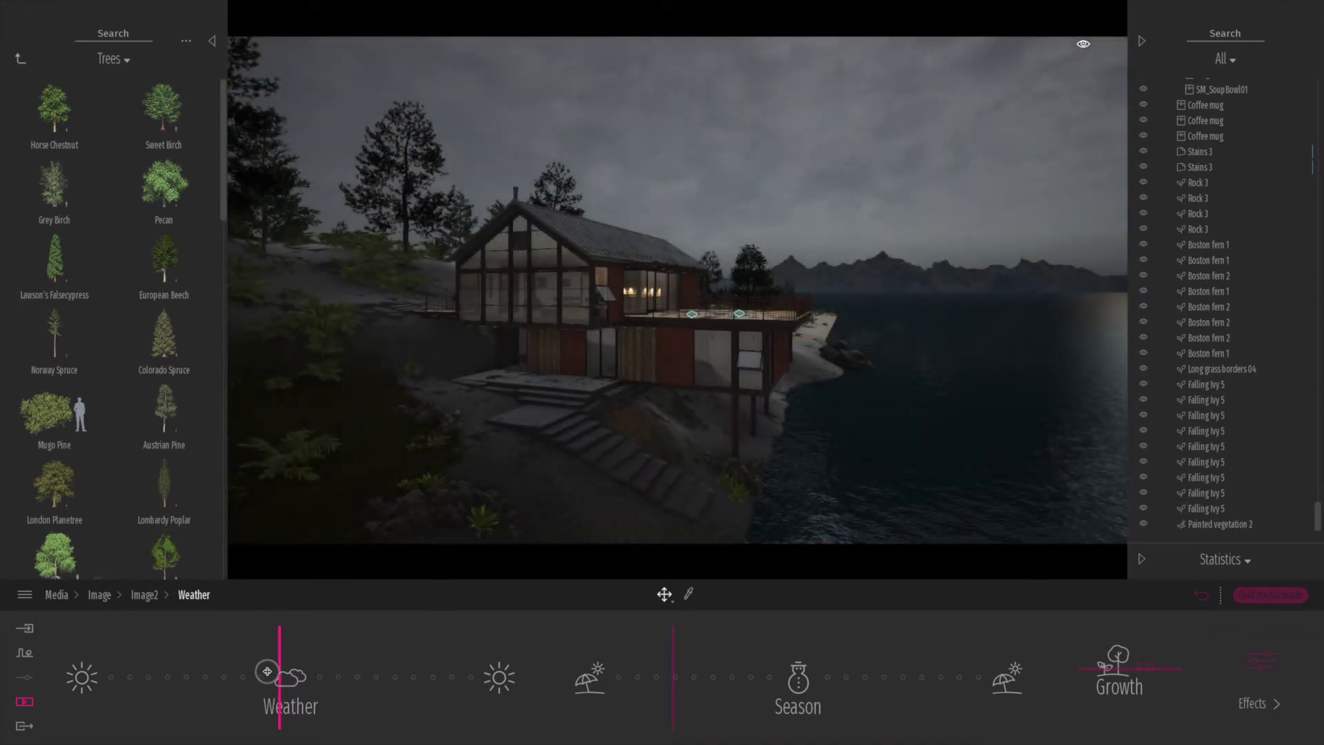
# Return to the image list and switch between Image1 and Image2 to compare their individual settings
pyautogui.press('a')
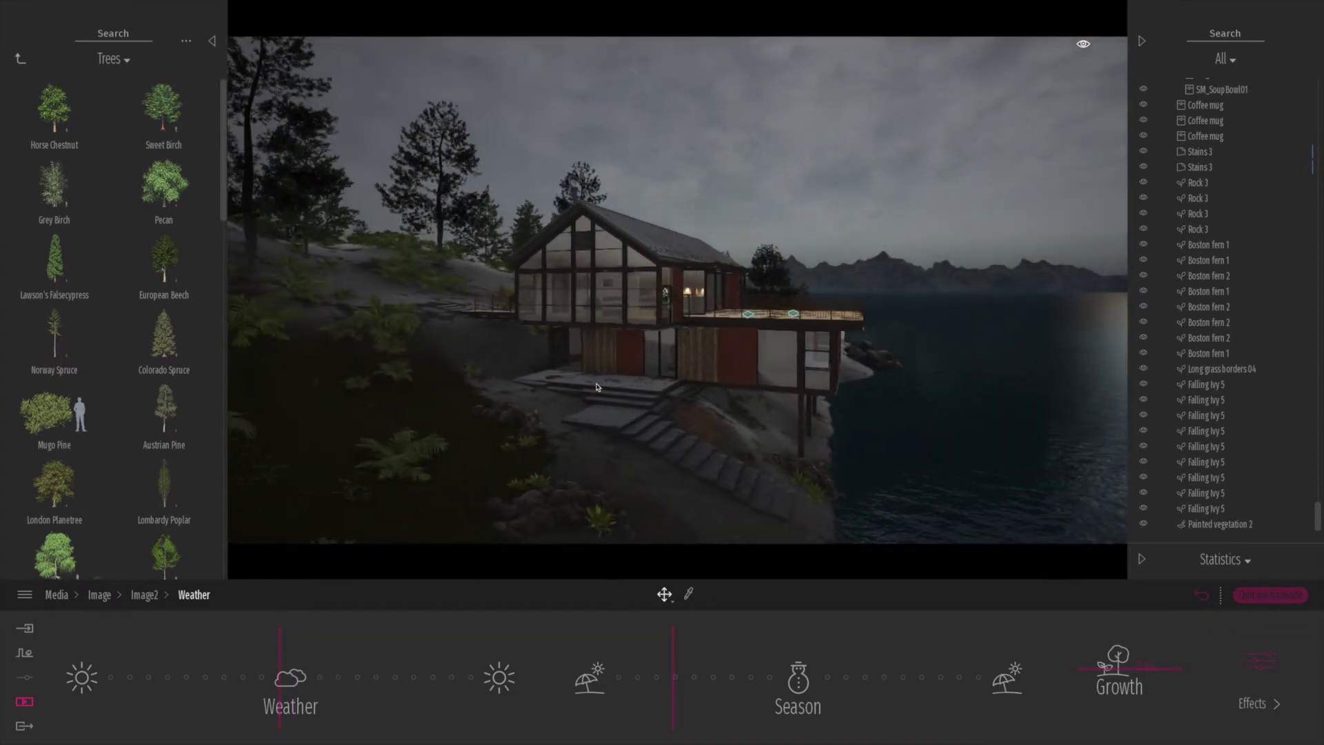
pyautogui.moveTo(615, 384); pyautogui.dragTo(645, 382, button='right')
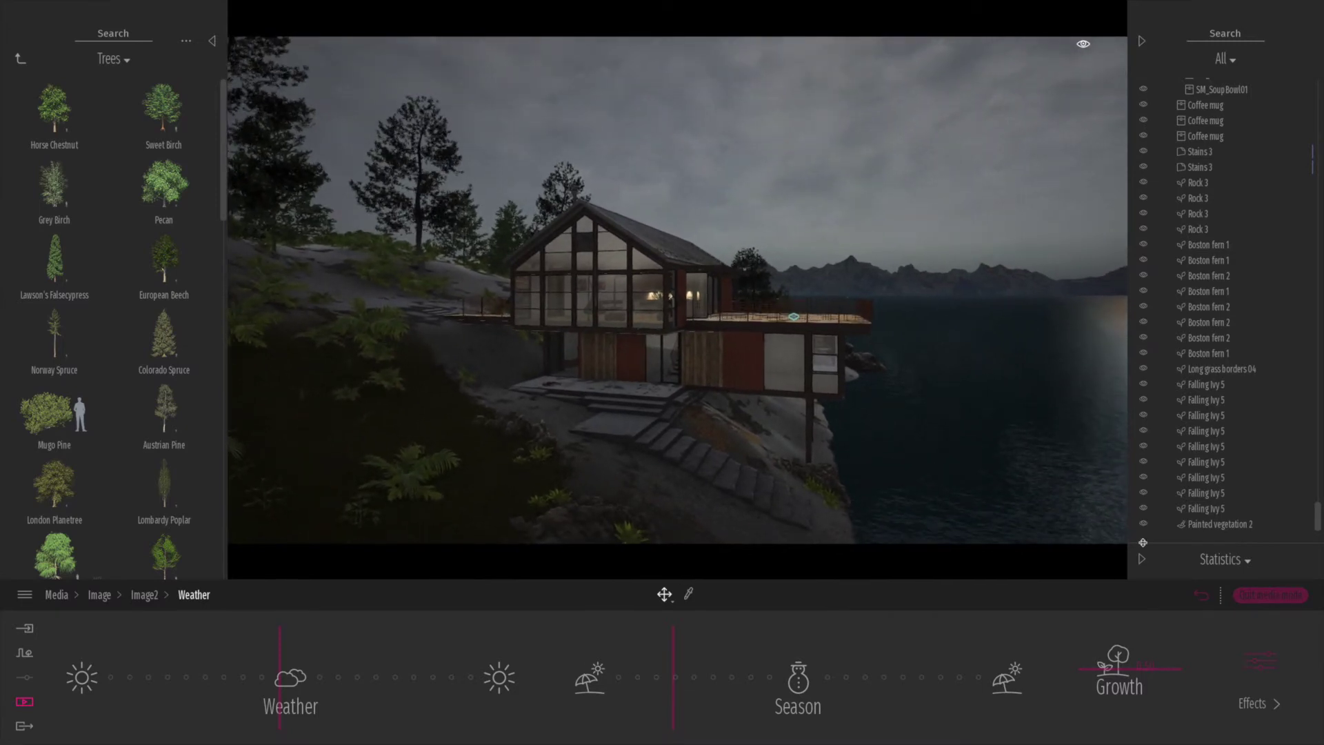
pyautogui.click(1201, 598)
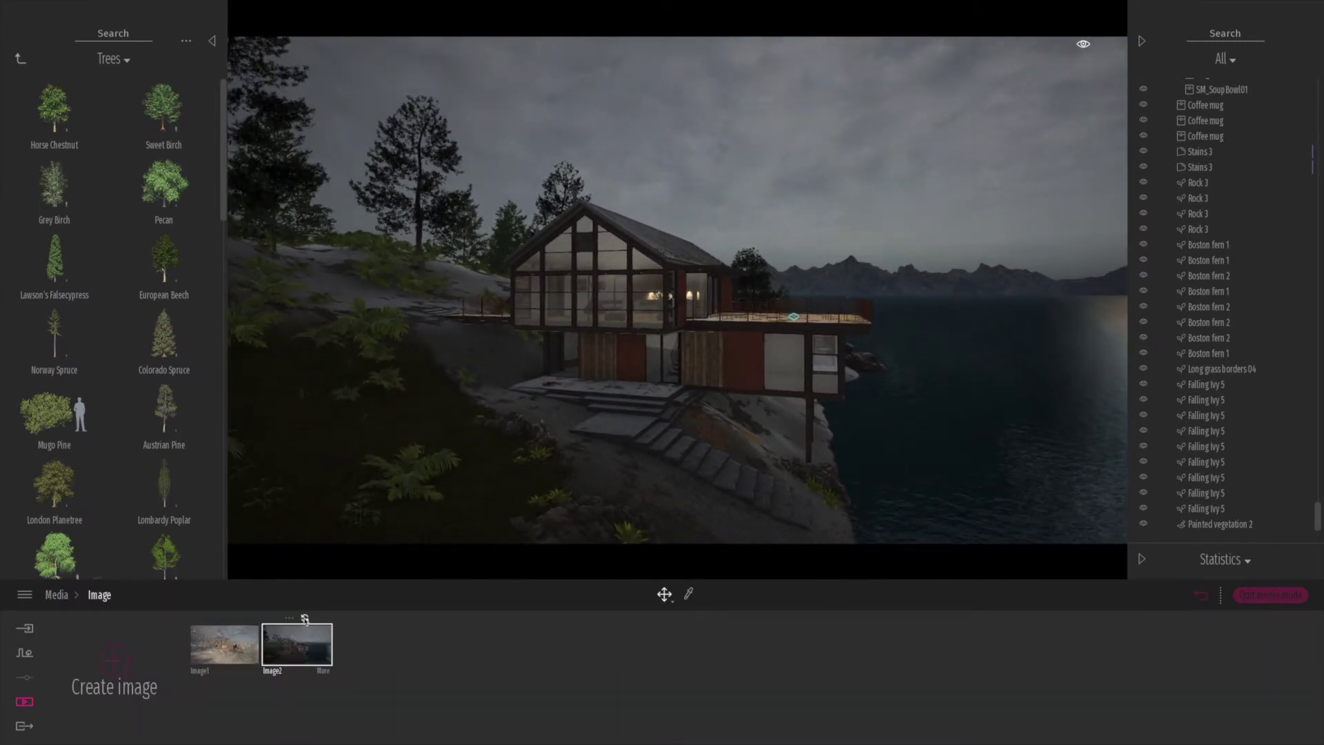
pyautogui.click(233, 643)
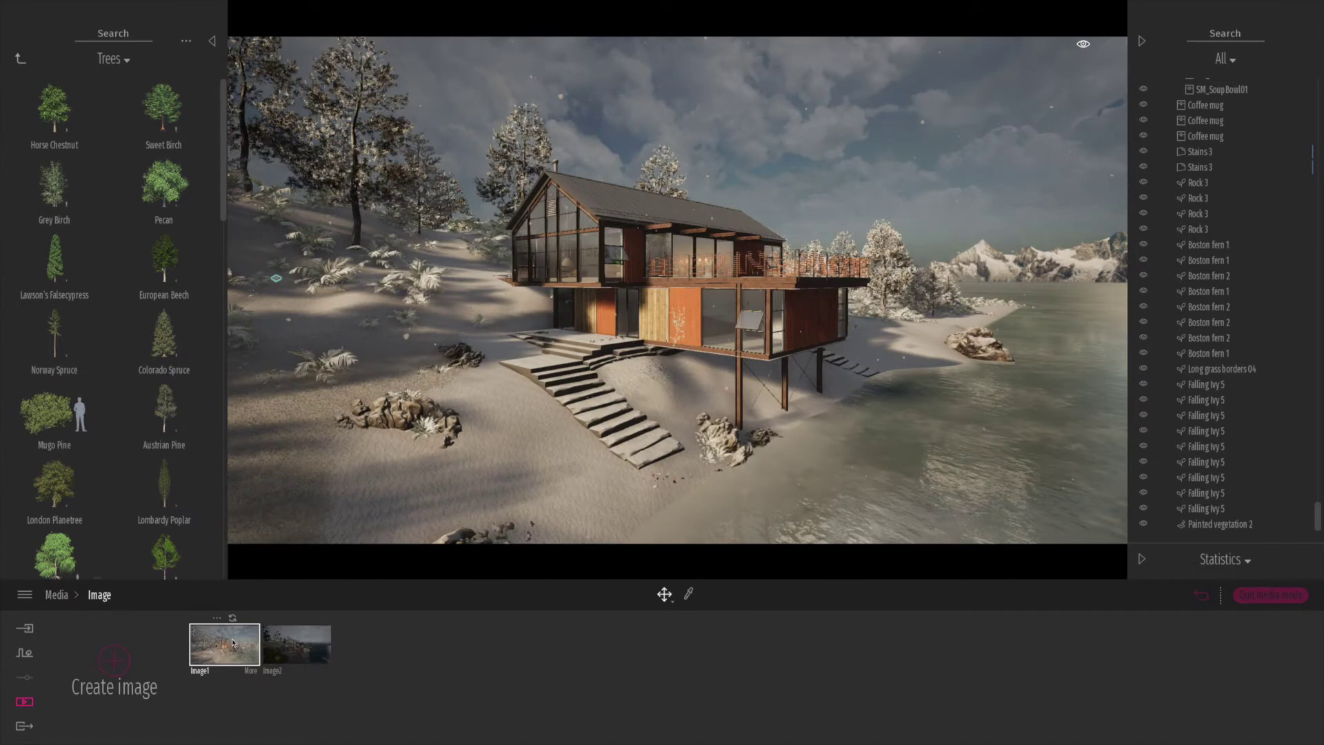
pyautogui.click(298, 639)
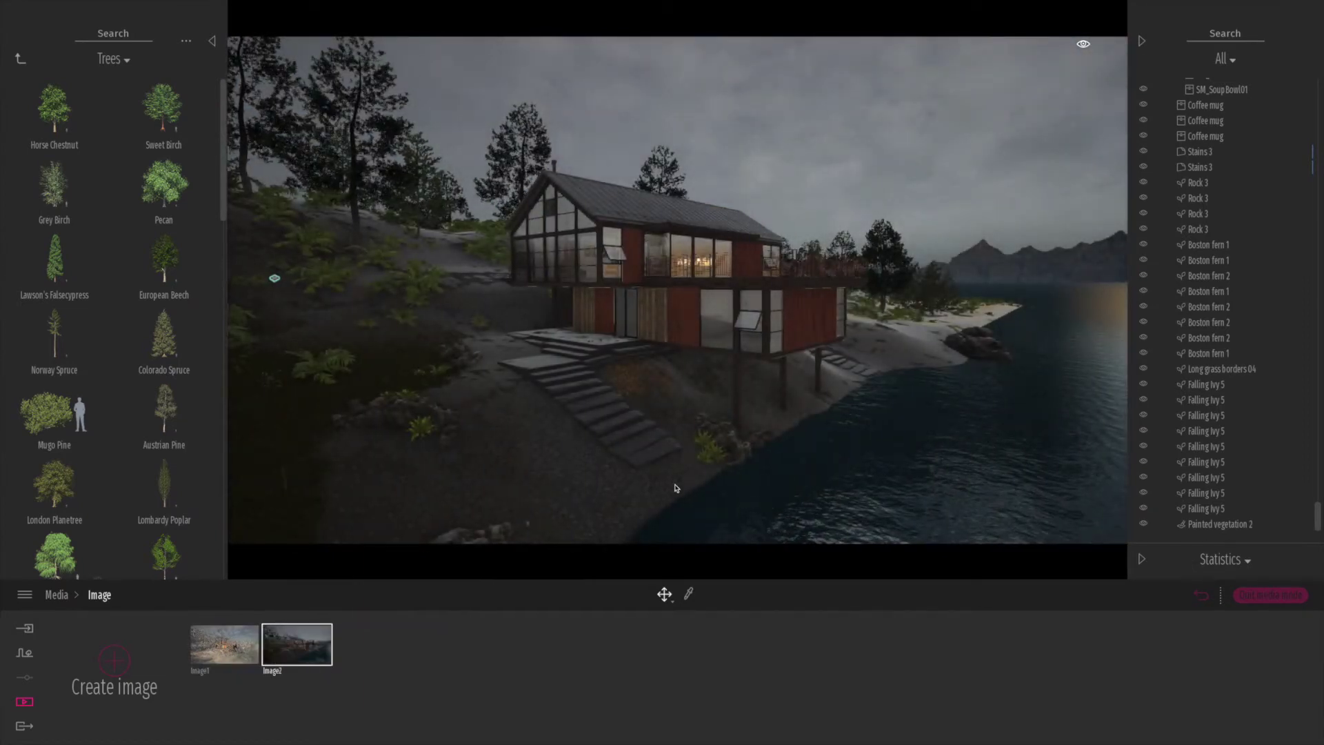
# Create a third image showing the house straight on from across the lake
pyautogui.press('d')
pyautogui.moveTo(783, 473); pyautogui.dragTo(698, 471, button='right')
pyautogui.press('d')
pyautogui.press('s')
pyautogui.click(115, 662)
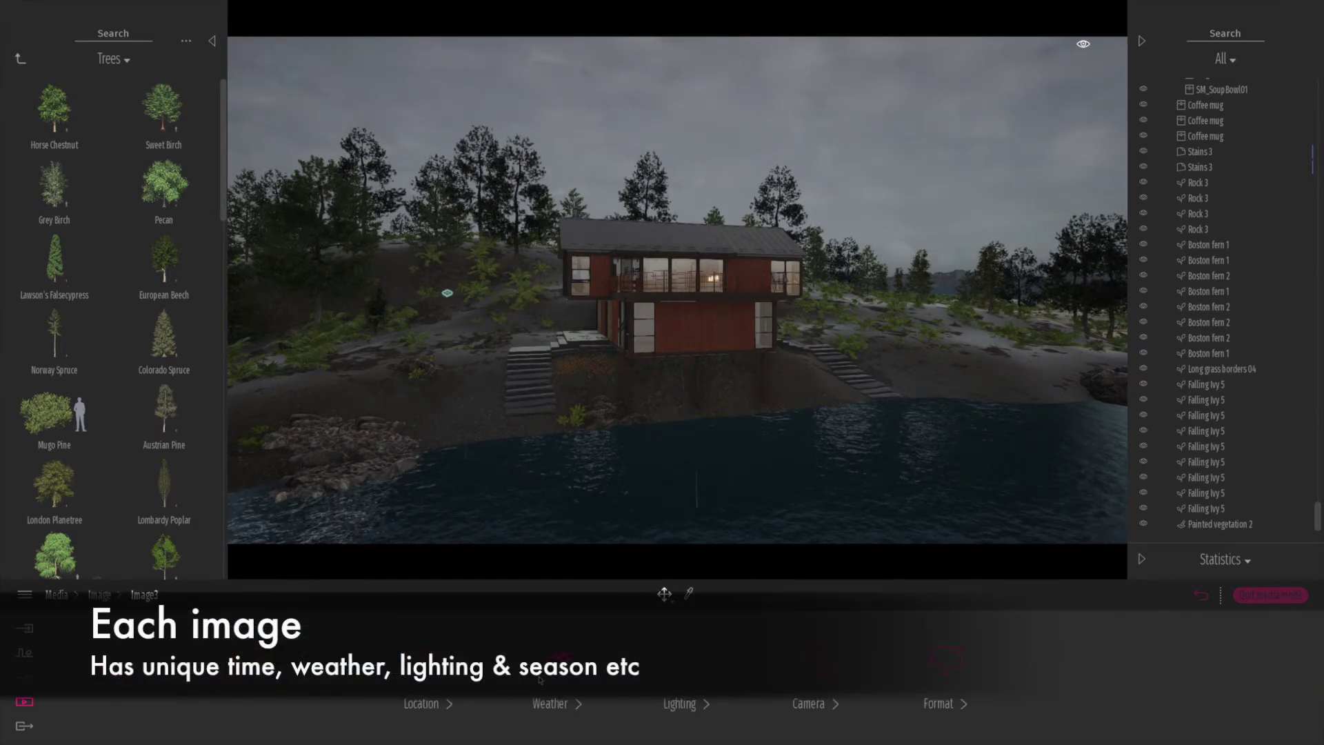
# Set Image3's weather to mostly sunny and its season to summer, and return to the image list
pyautogui.click(549, 702)
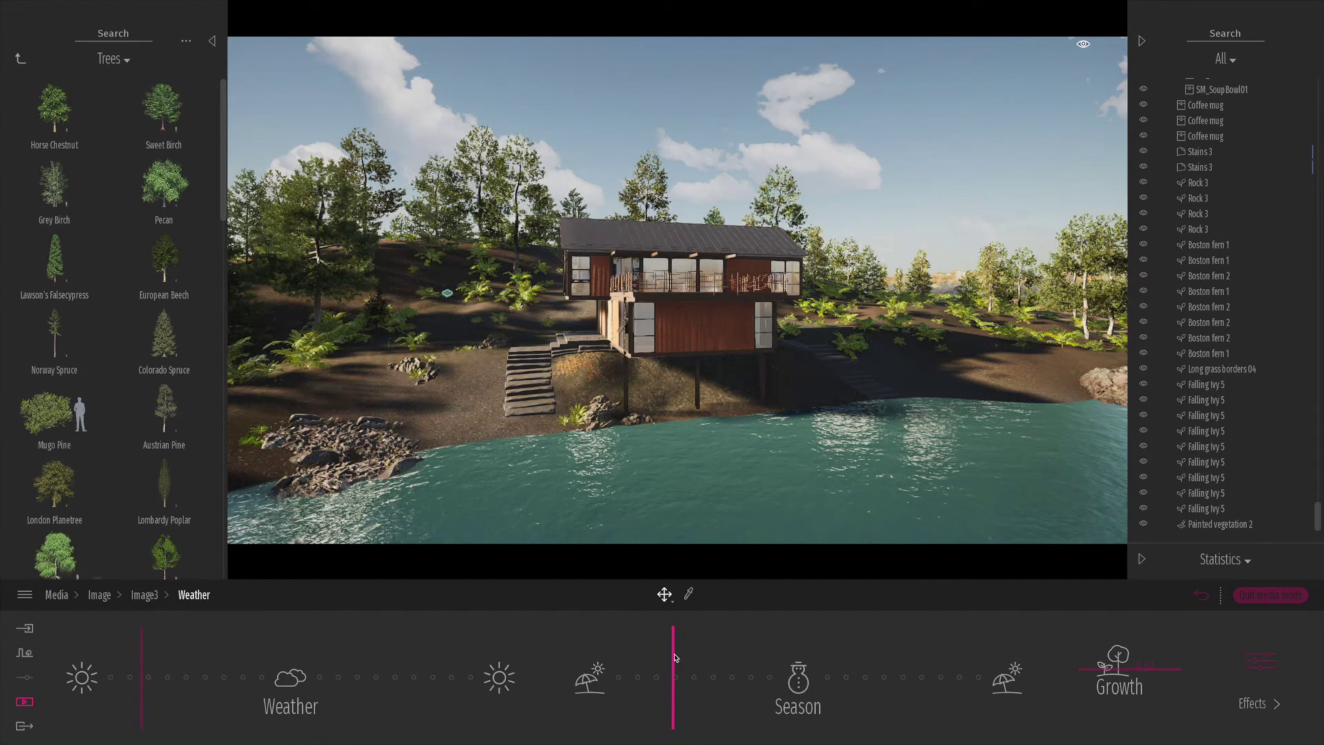
pyautogui.click(590, 657)
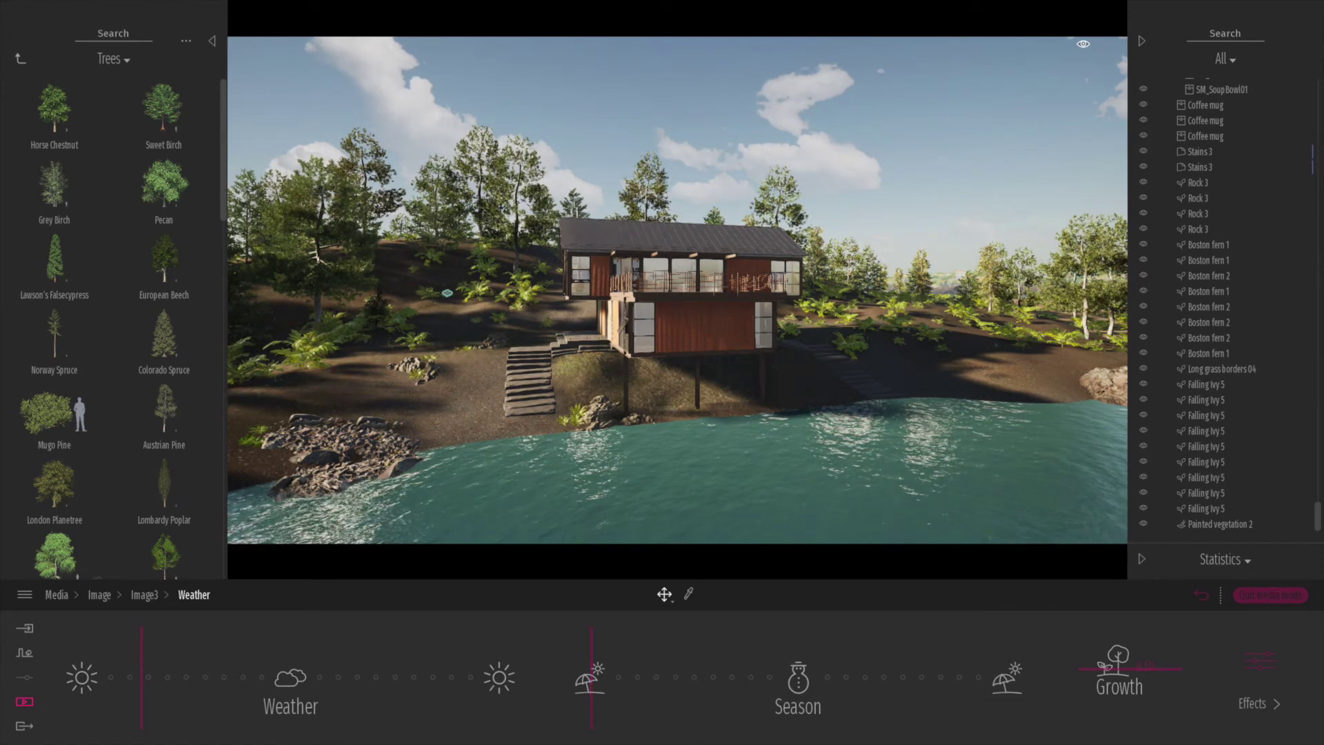
pyautogui.click(149, 596)
pyautogui.click(1203, 594)
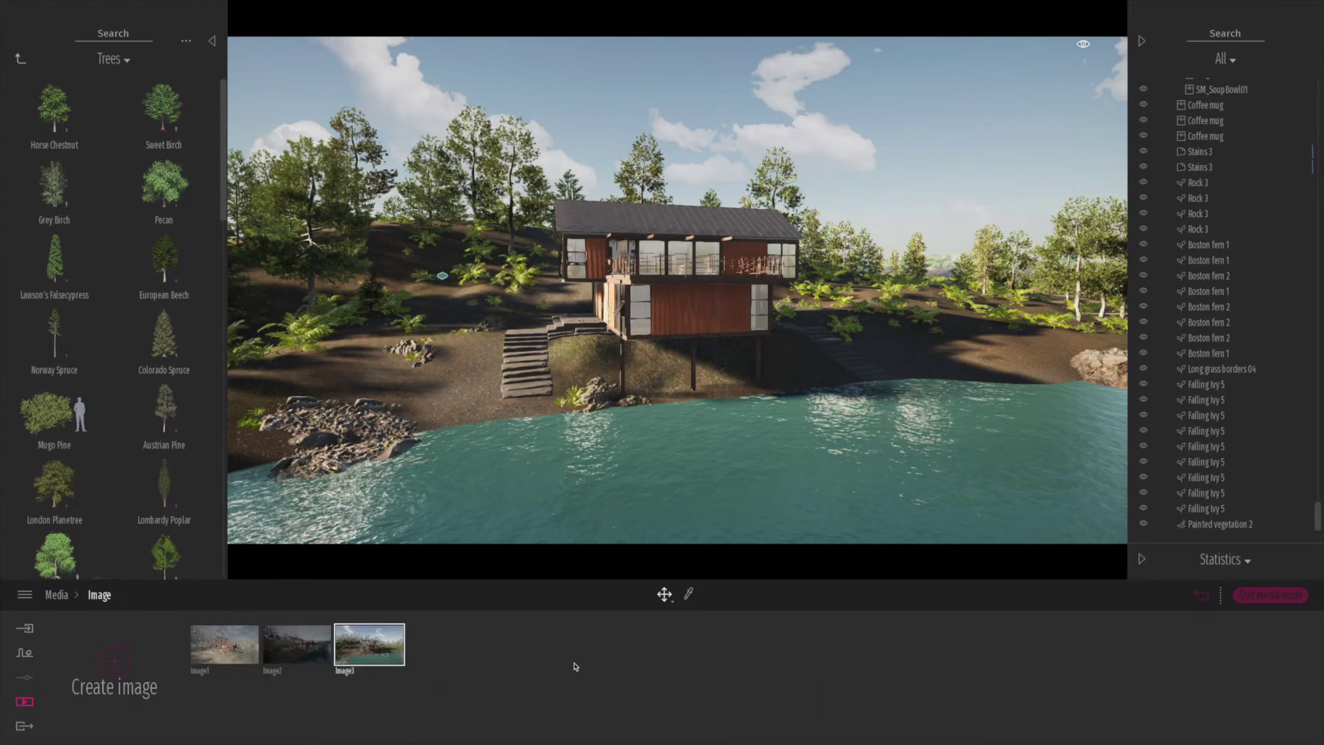
# Toggle depth of field on and off in Image3's camera settings and turn on Parallelism
pyautogui.click(378, 620)
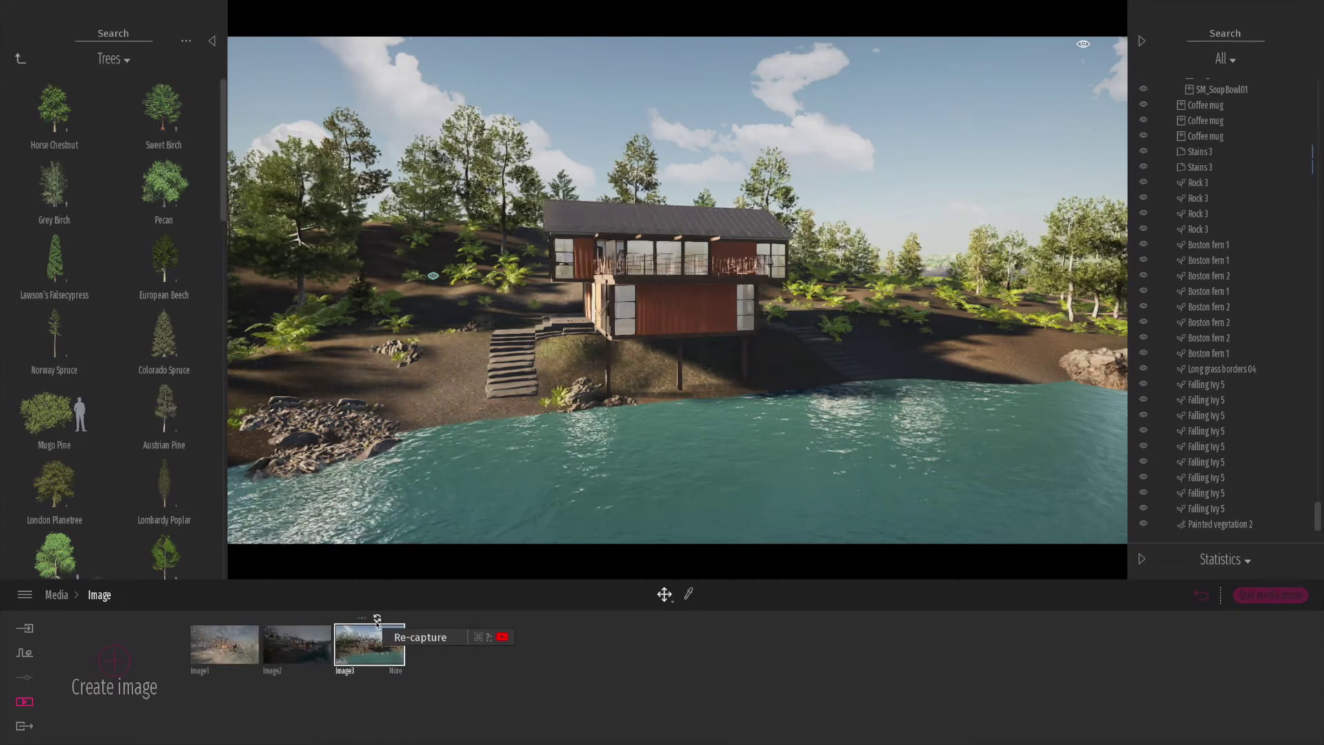
pyautogui.click(397, 672)
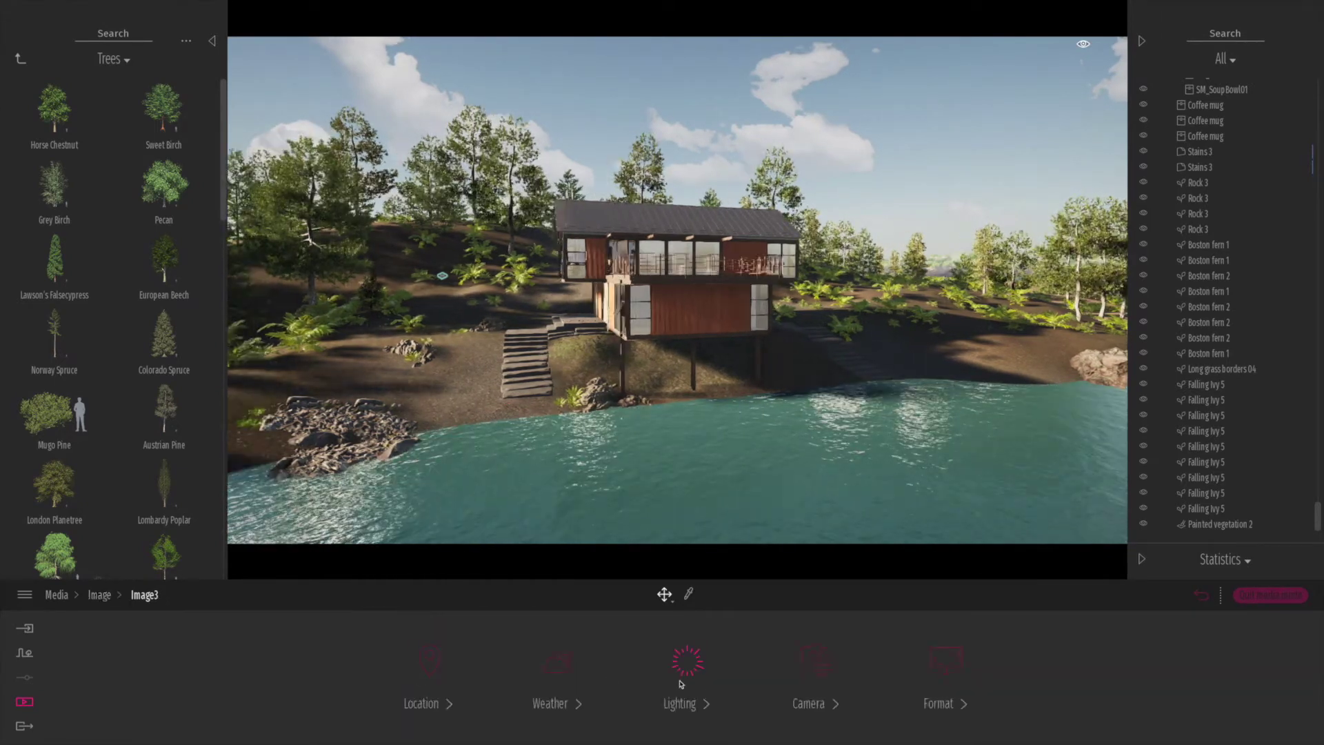
pyautogui.click(815, 663)
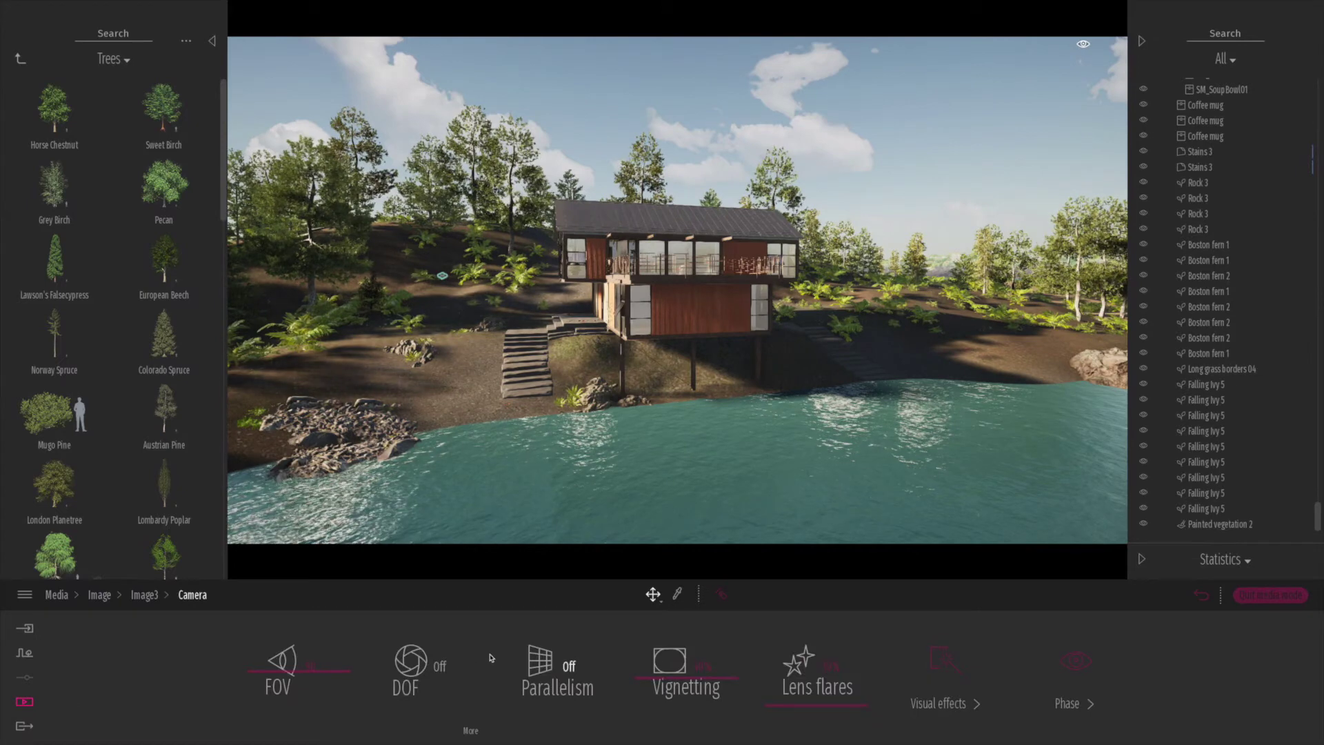
pyautogui.click(439, 666)
pyautogui.click(439, 666)
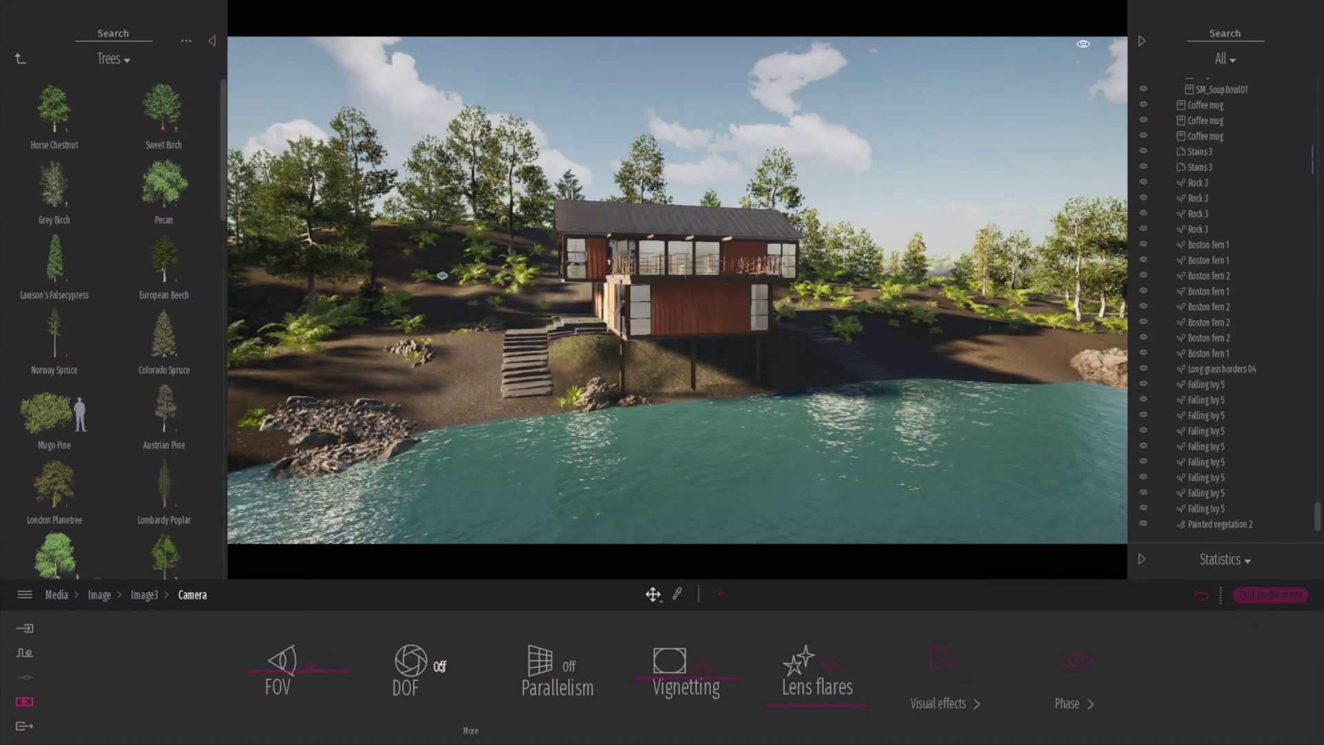
pyautogui.click(570, 667)
pyautogui.moveTo(666, 398); pyautogui.dragTo(742, 422, button='middle')
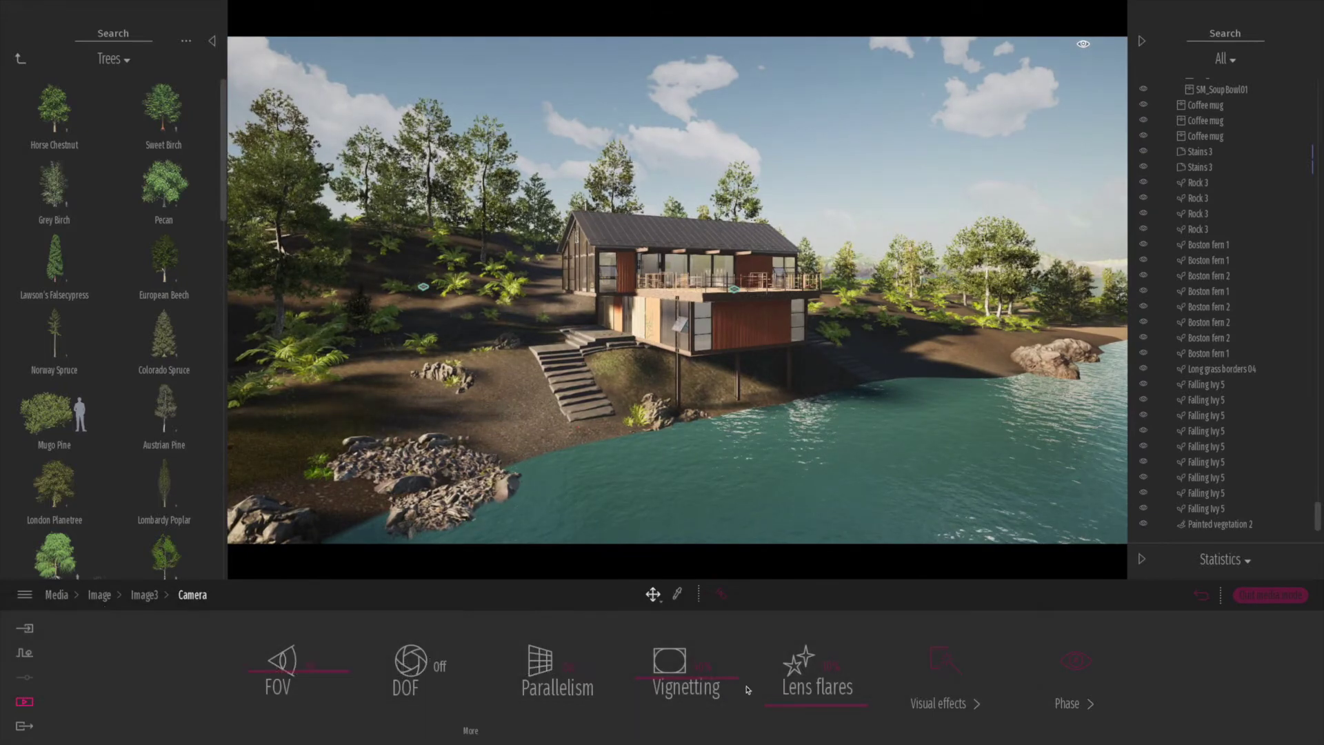
# Adjust Image3's vignetting and raise the strength of its lens flares
pyautogui.moveTo(638, 681)
pyautogui.mouseDown()
pyautogui.moveTo(648, 600)
pyautogui.moveTo(650, 680)
pyautogui.mouseUp()
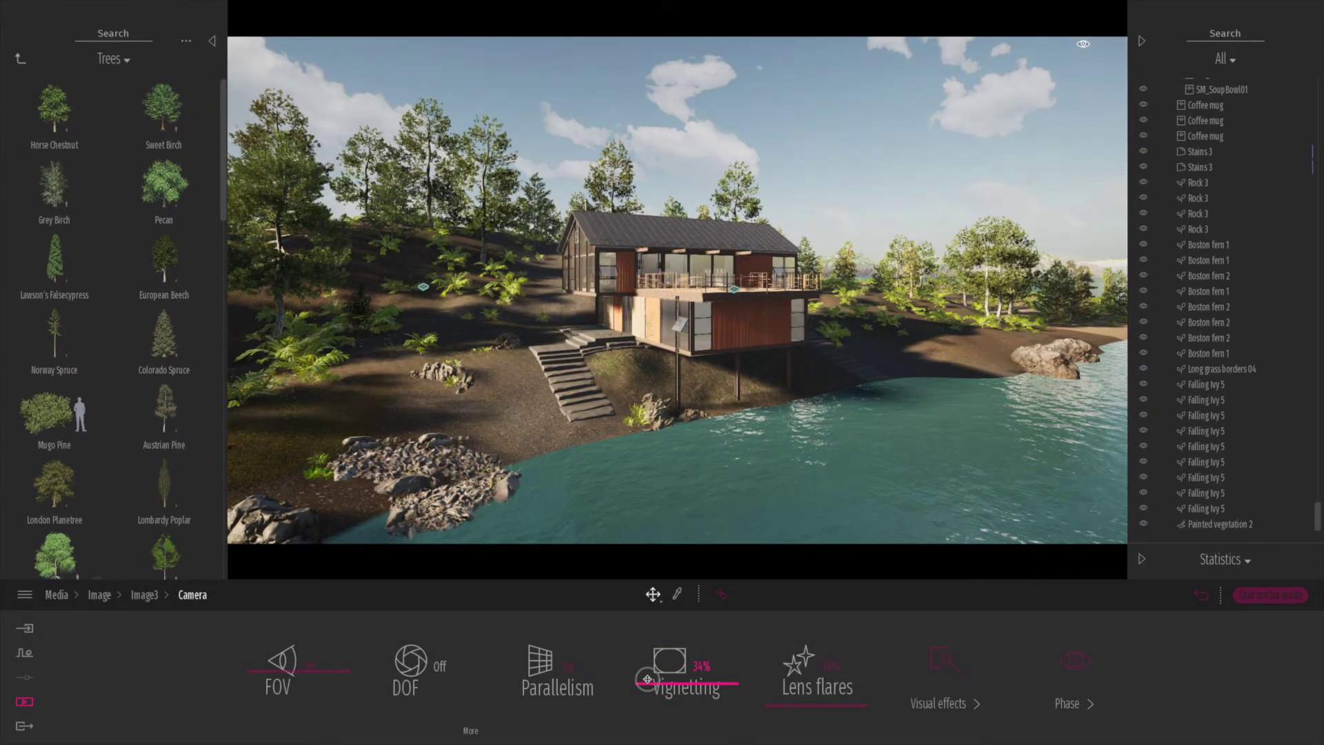
pyautogui.moveTo(774, 706)
pyautogui.mouseDown()
pyautogui.moveTo(775, 624)
pyautogui.moveTo(786, 710)
pyautogui.moveTo(789, 691)
pyautogui.mouseUp()
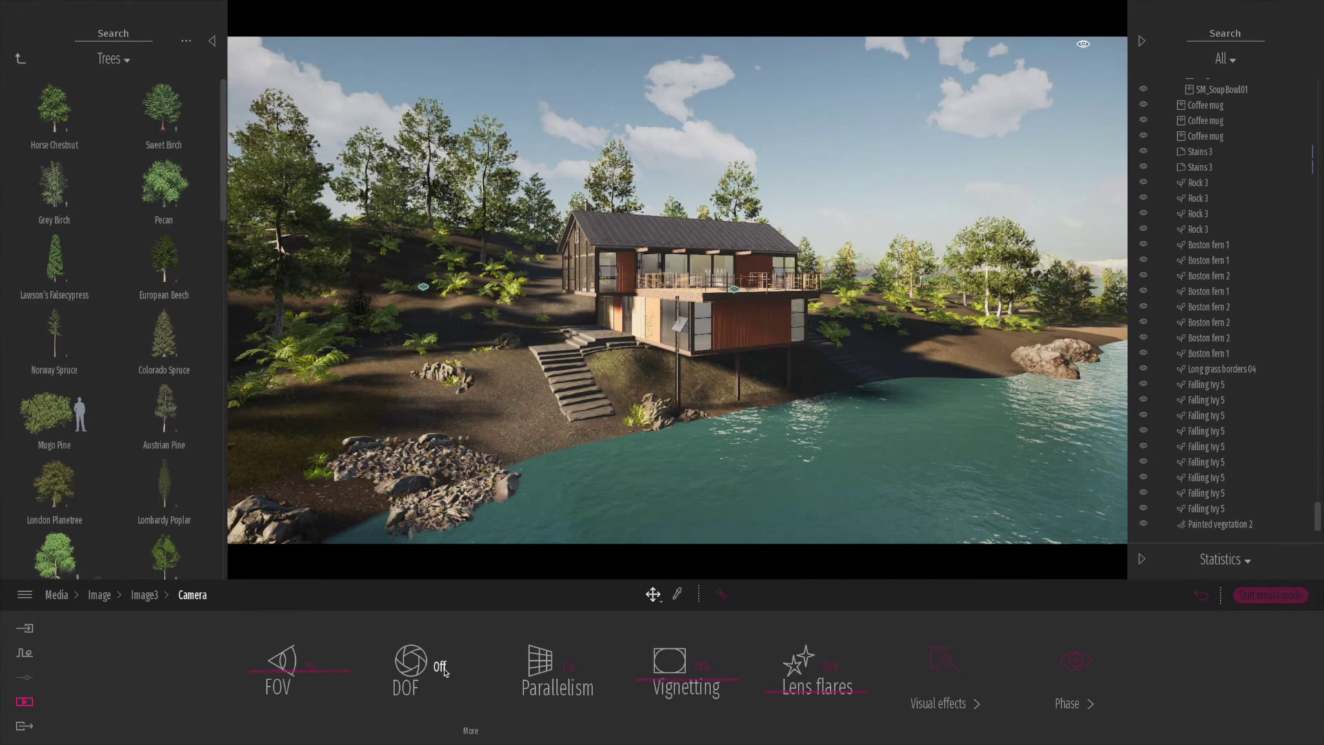
# Open Image3's depth-of-field settings, focus on the house, and try focus distances of 10 m and 5 m
pyautogui.click(469, 731)
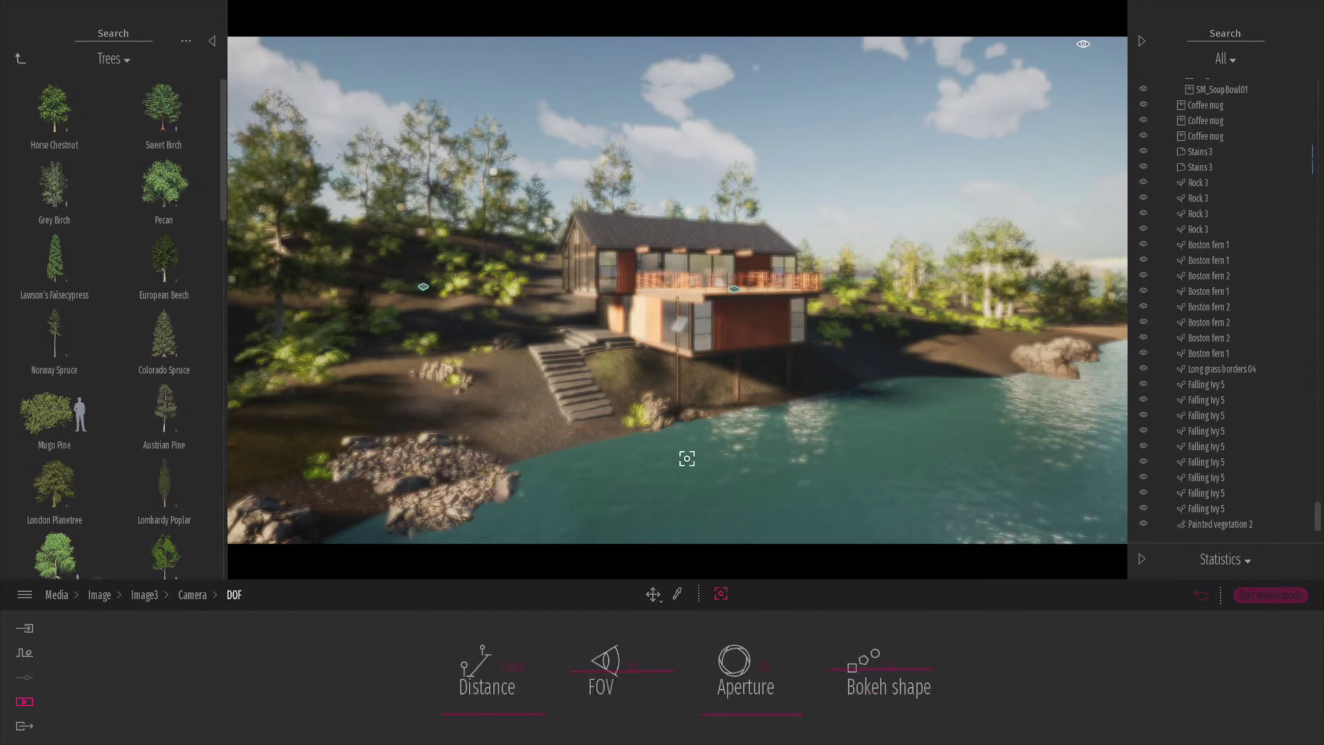
pyautogui.click(563, 279)
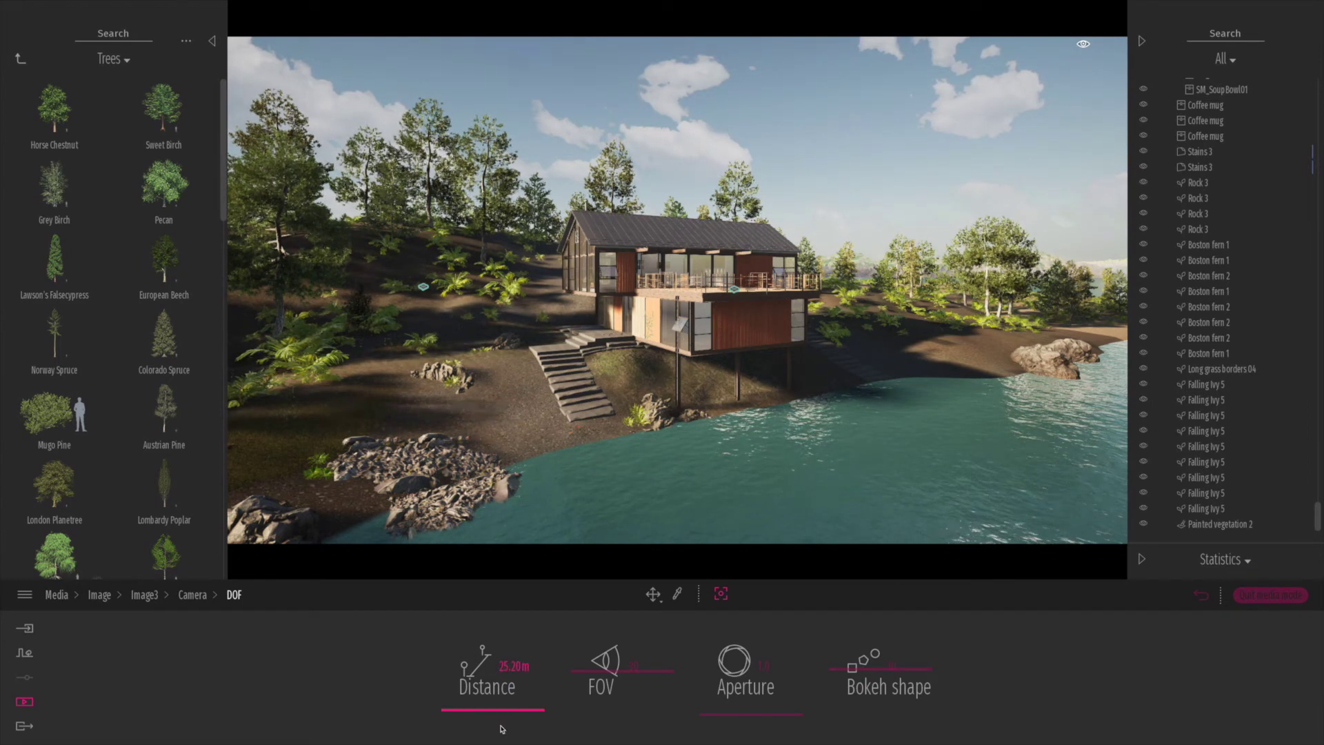
pyautogui.click(518, 665)
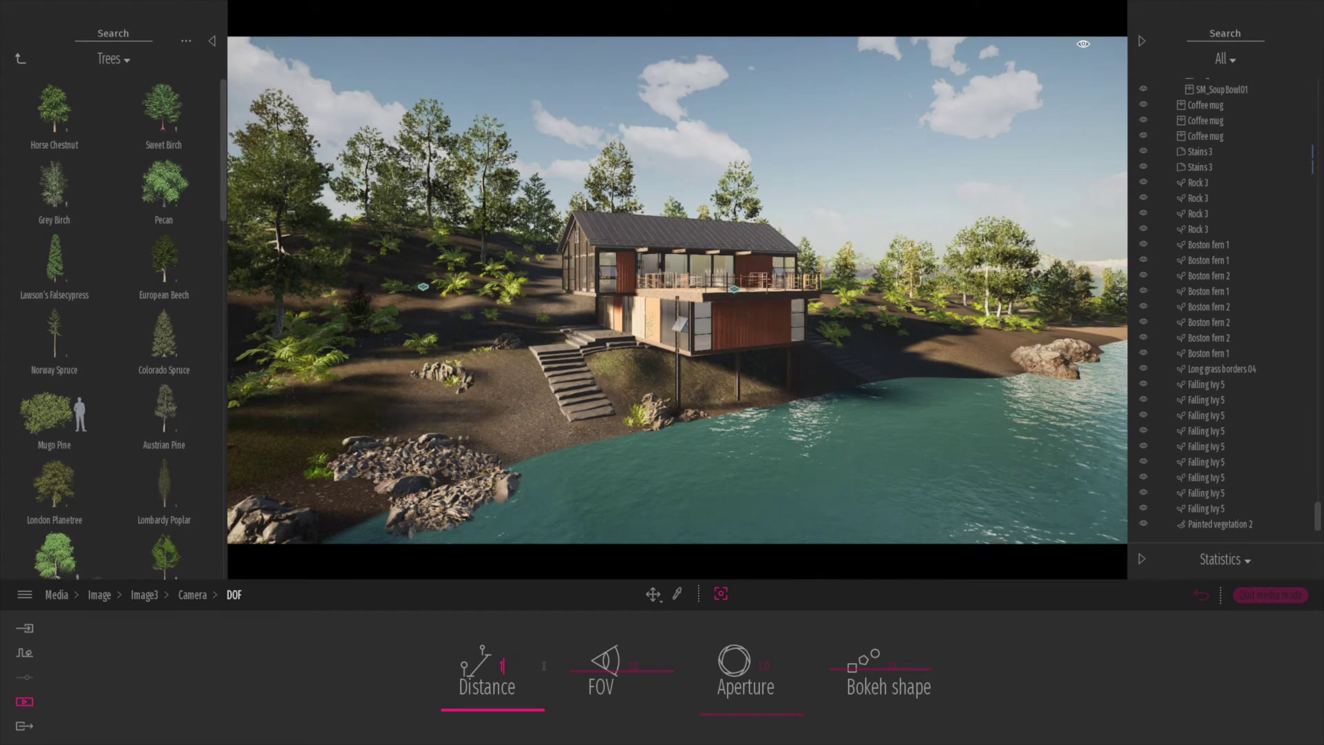
pyautogui.write('10')
pyautogui.press('Return')
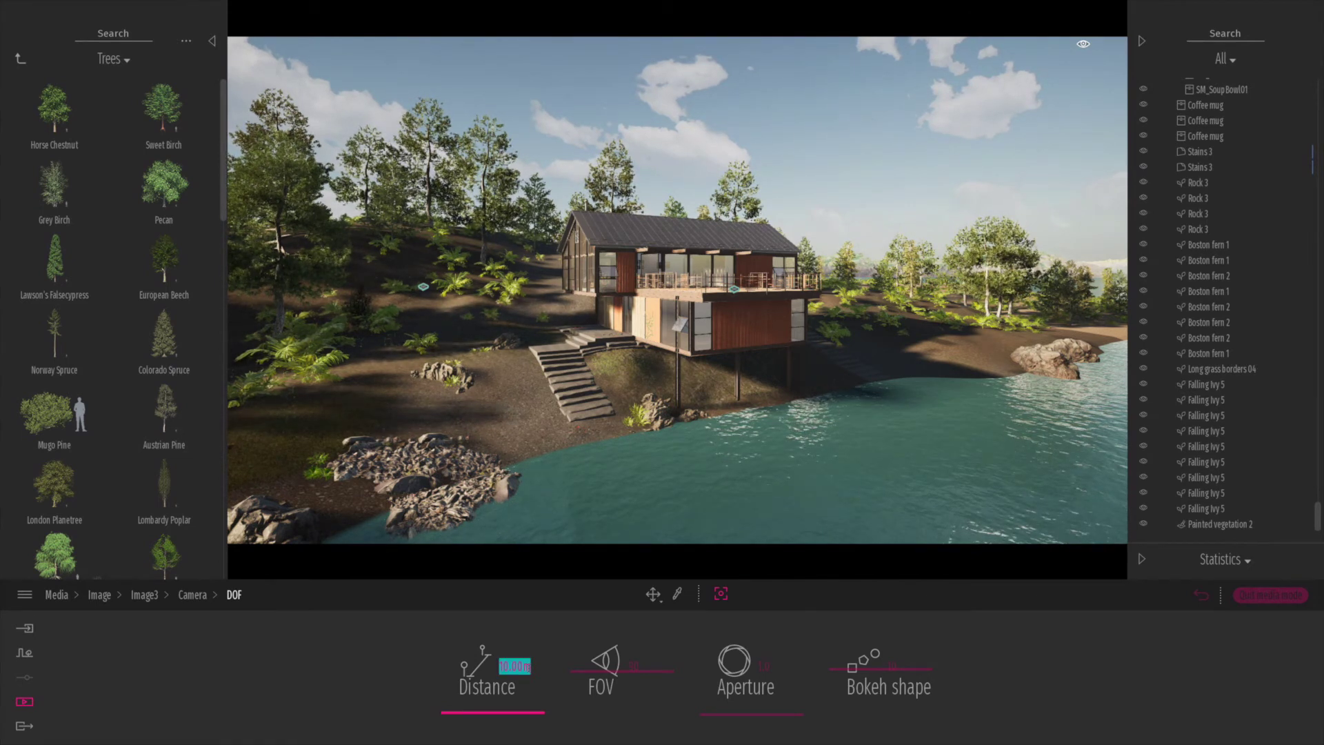
pyautogui.write('5')
pyautogui.press('Return')
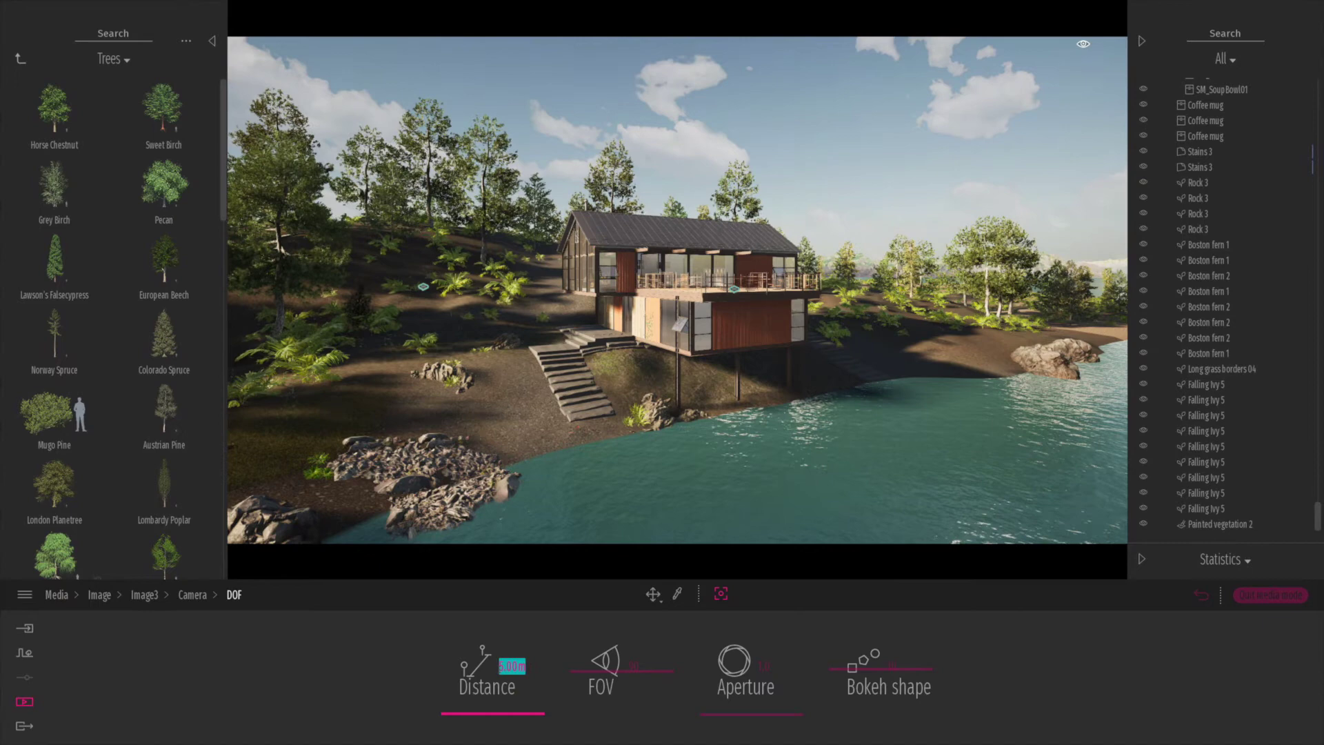
# Fine-tune the depth-of-field distance and aperture, and return to the image list
pyautogui.moveTo(507, 717)
pyautogui.mouseDown()
pyautogui.moveTo(503, 665)
pyautogui.moveTo(505, 732)
pyautogui.moveTo(499, 714)
pyautogui.mouseUp()
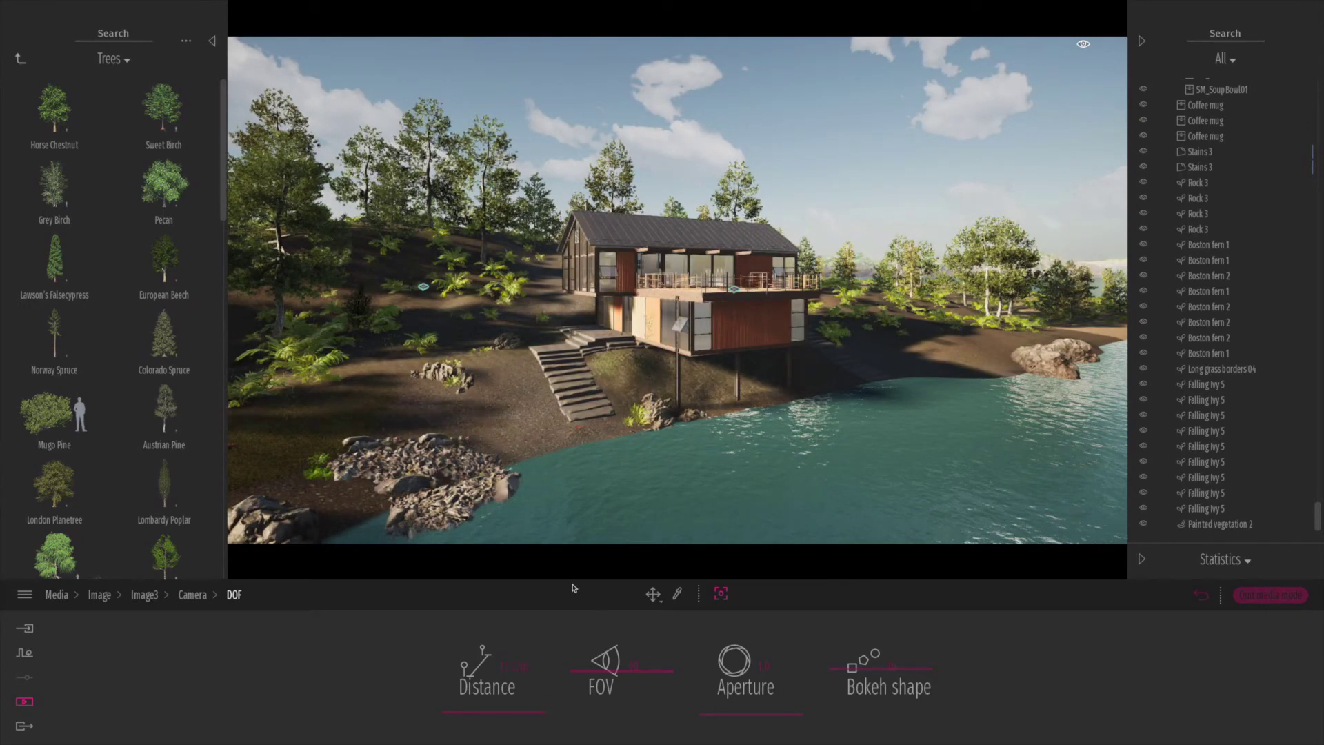
pyautogui.moveTo(746, 703); pyautogui.dragTo(750, 695)
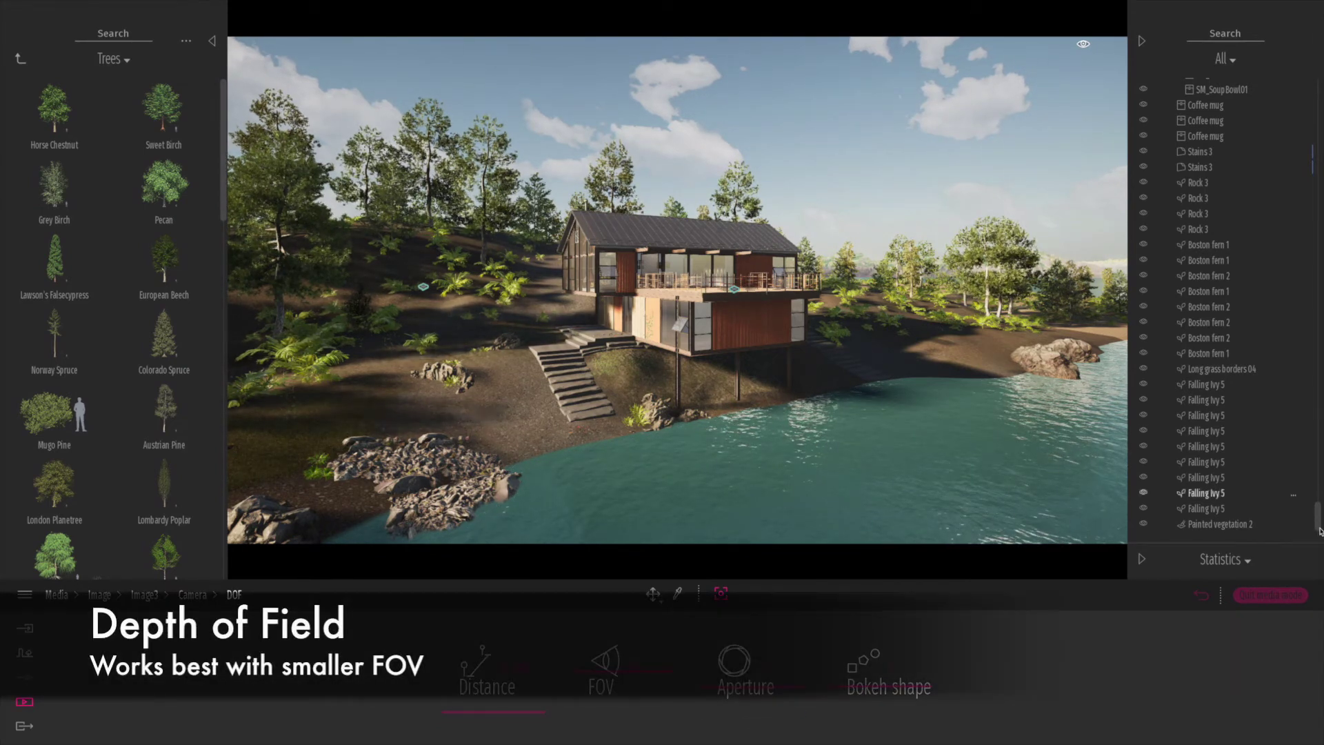
pyautogui.click(1200, 596)
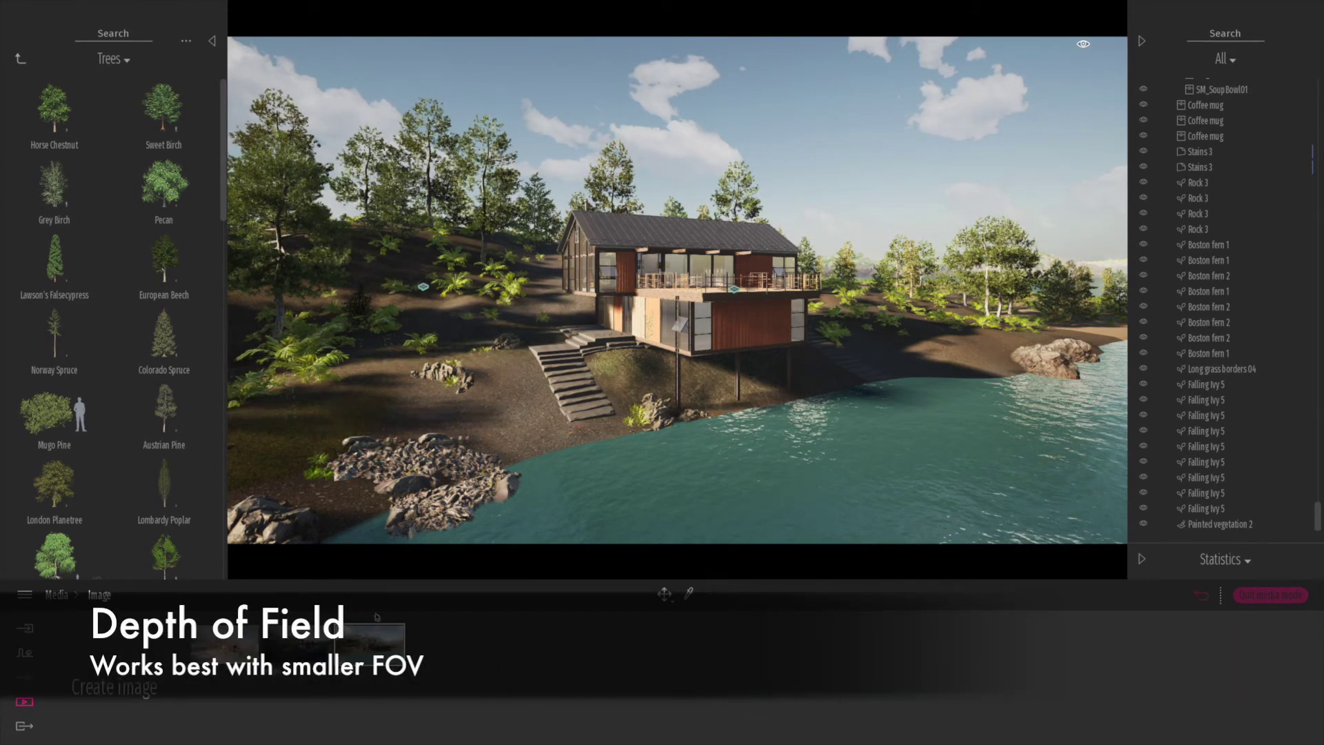
# Switch through Image1, Image2 and Image3 to compare their looks
pyautogui.click(218, 652)
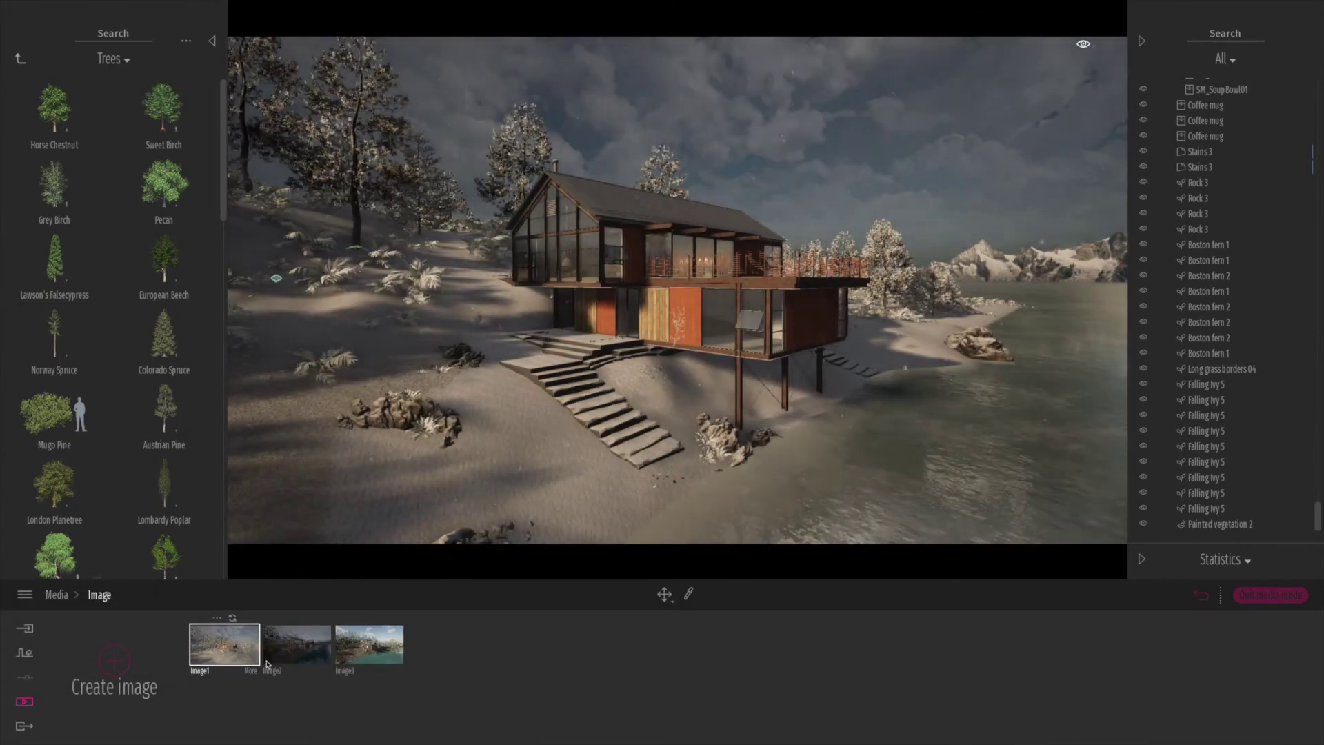
pyautogui.click(293, 648)
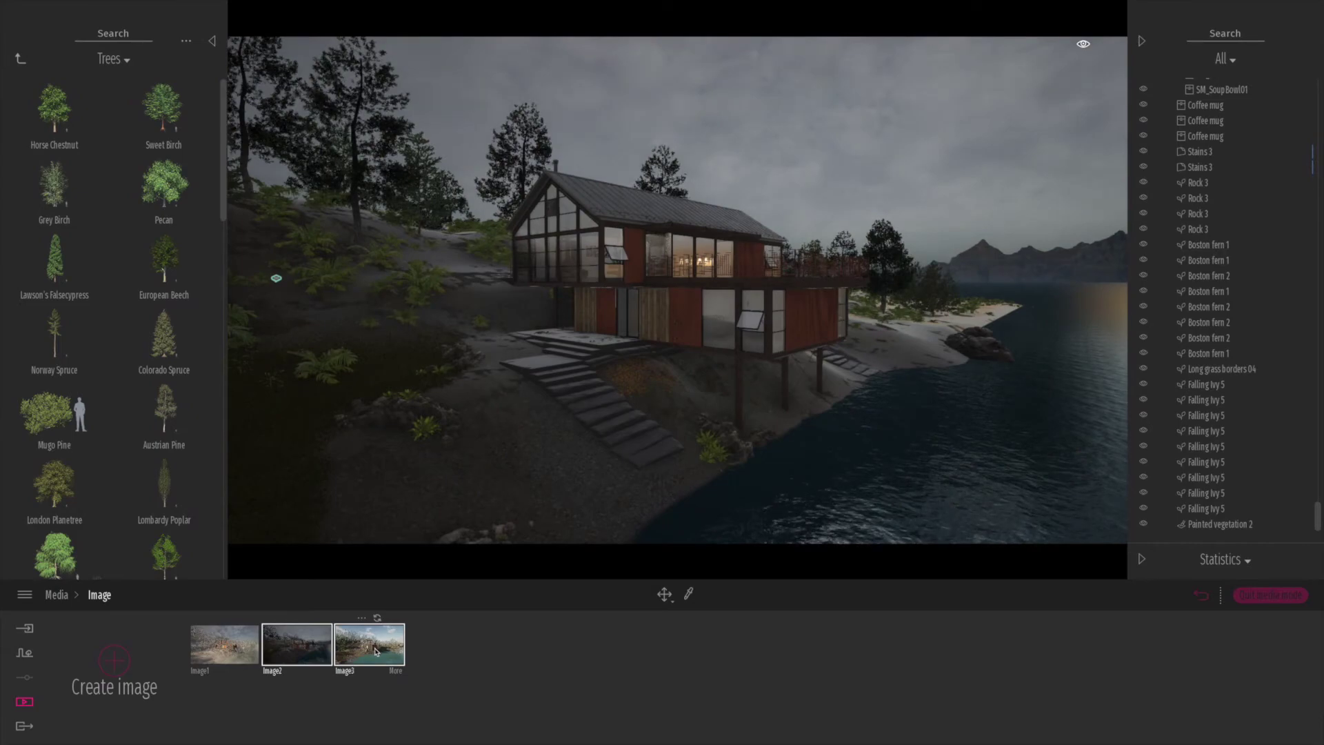
pyautogui.click(377, 651)
# Place InflatableBoat 1 on the lake close to the shore beside the house's support posts
pyautogui.press('w')
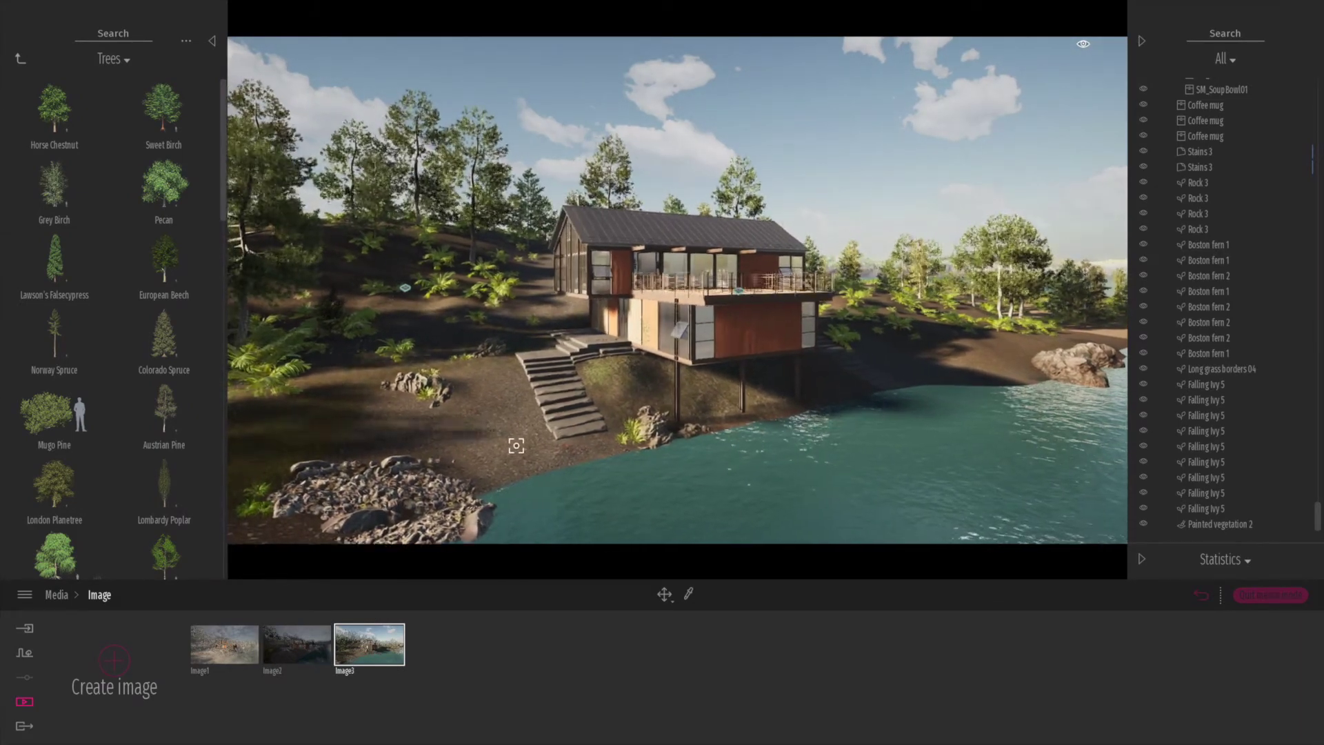
pyautogui.press('e')
pyautogui.press('e')
pyautogui.keyDown('shift'); pyautogui.moveTo(514, 446); pyautogui.dragTo(498, 469, button='middle'); pyautogui.keyUp('shift')
pyautogui.moveTo(498, 469); pyautogui.dragTo(549, 409)
pyautogui.moveTo(551, 408); pyautogui.dragTo(546, 403, button='right')
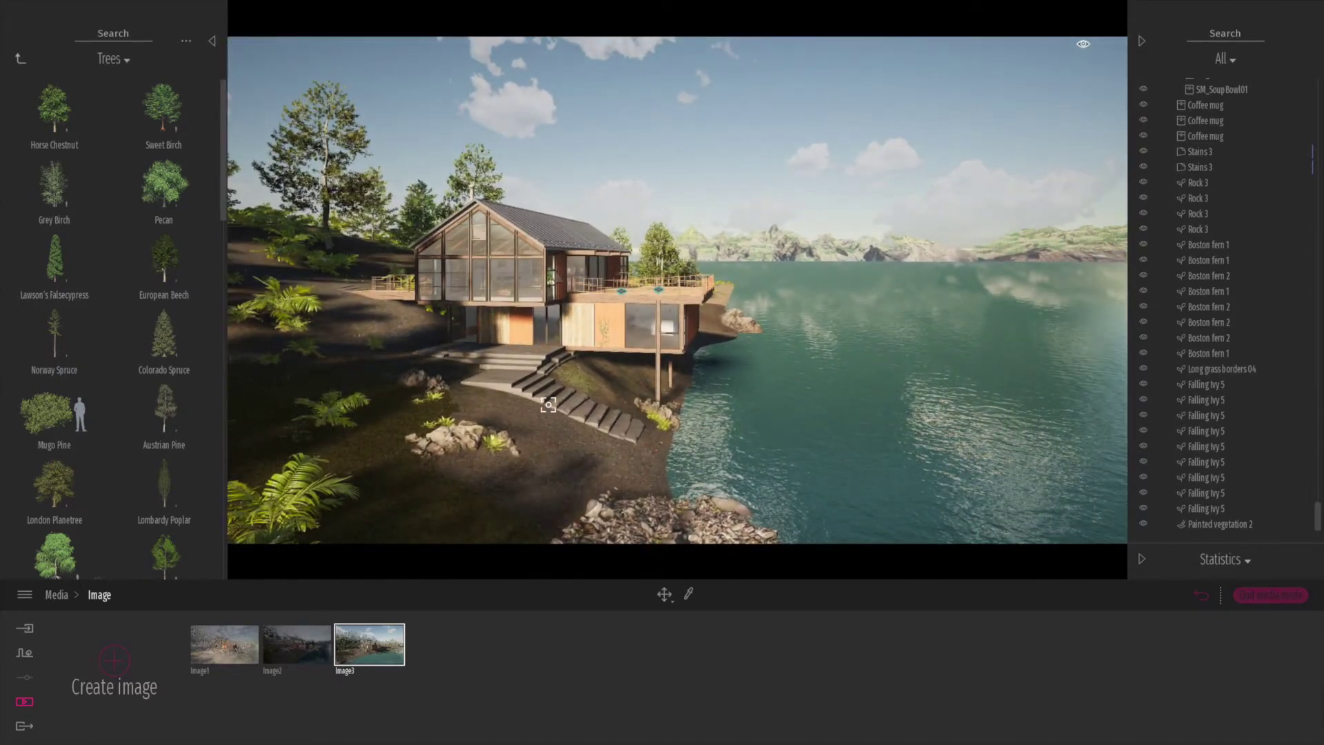
pyautogui.click(19, 61)
pyautogui.click(19, 62)
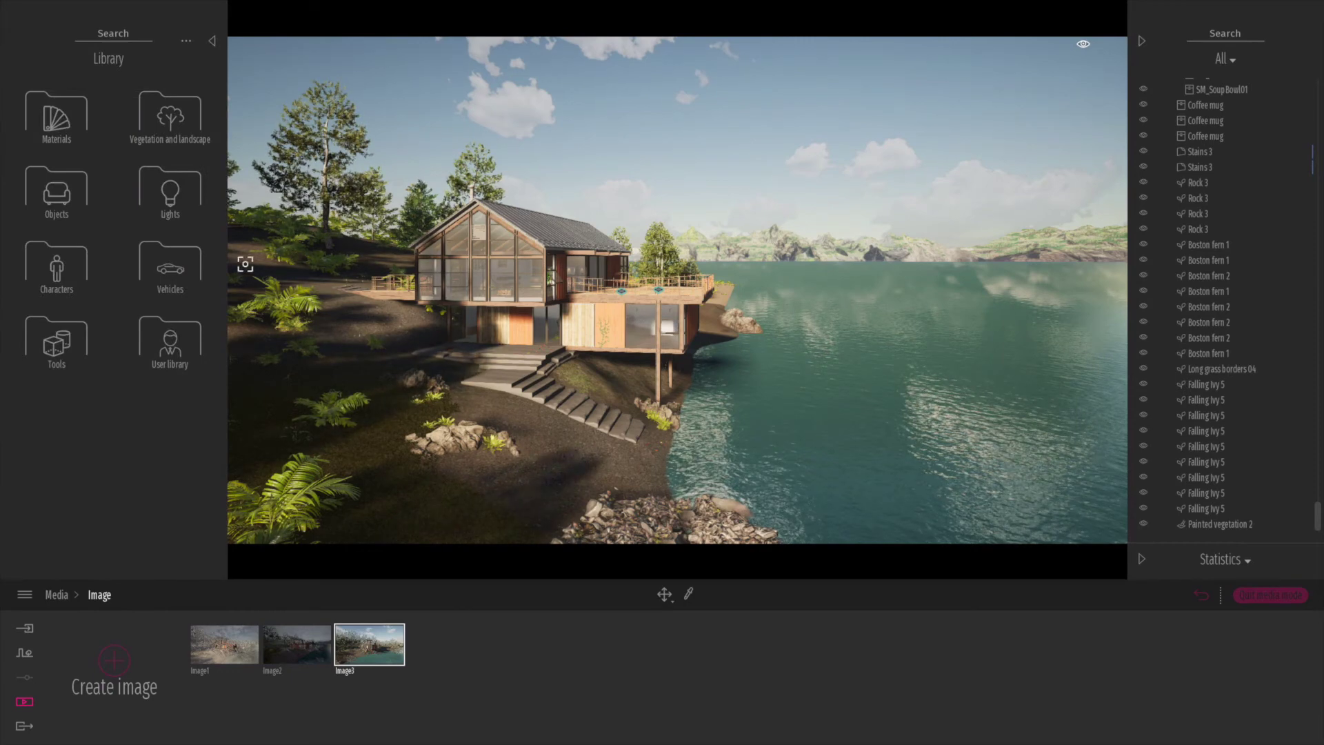
pyautogui.click(167, 279)
pyautogui.click(166, 277)
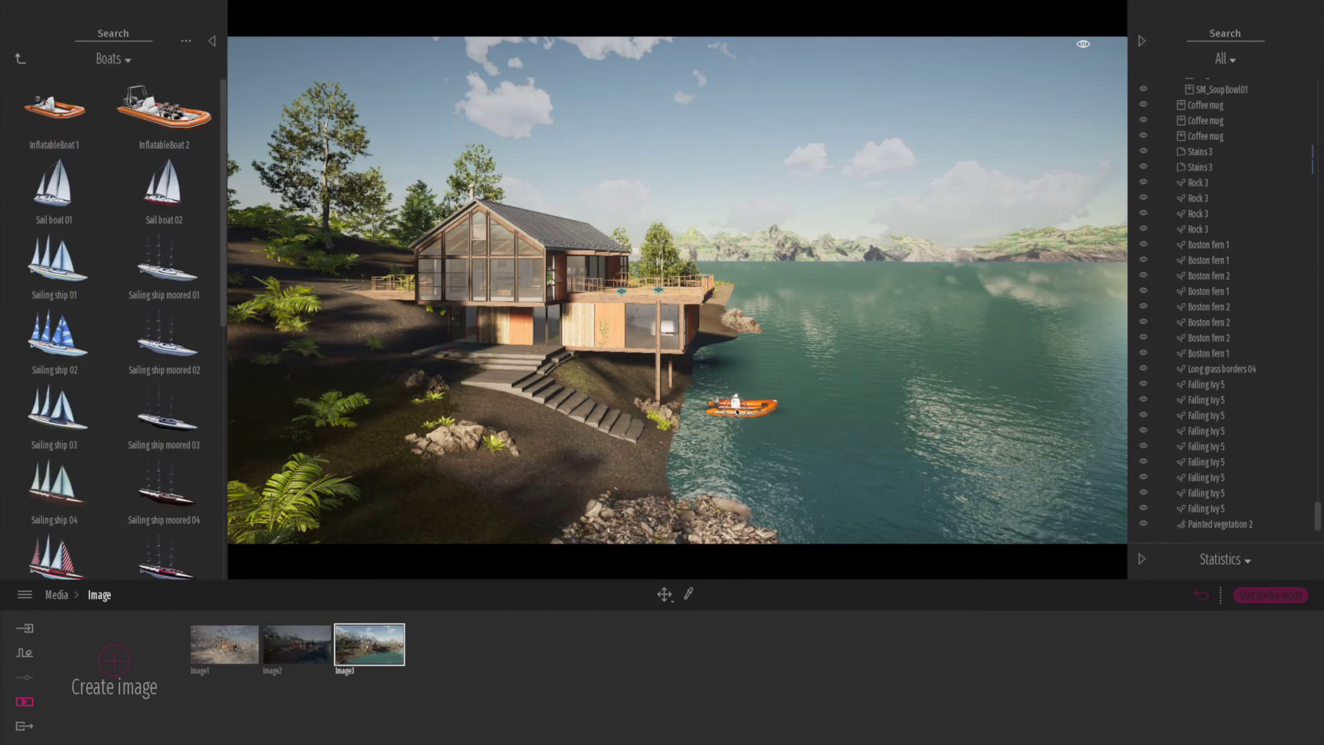
pyautogui.moveTo(723, 407); pyautogui.dragTo(724, 407)
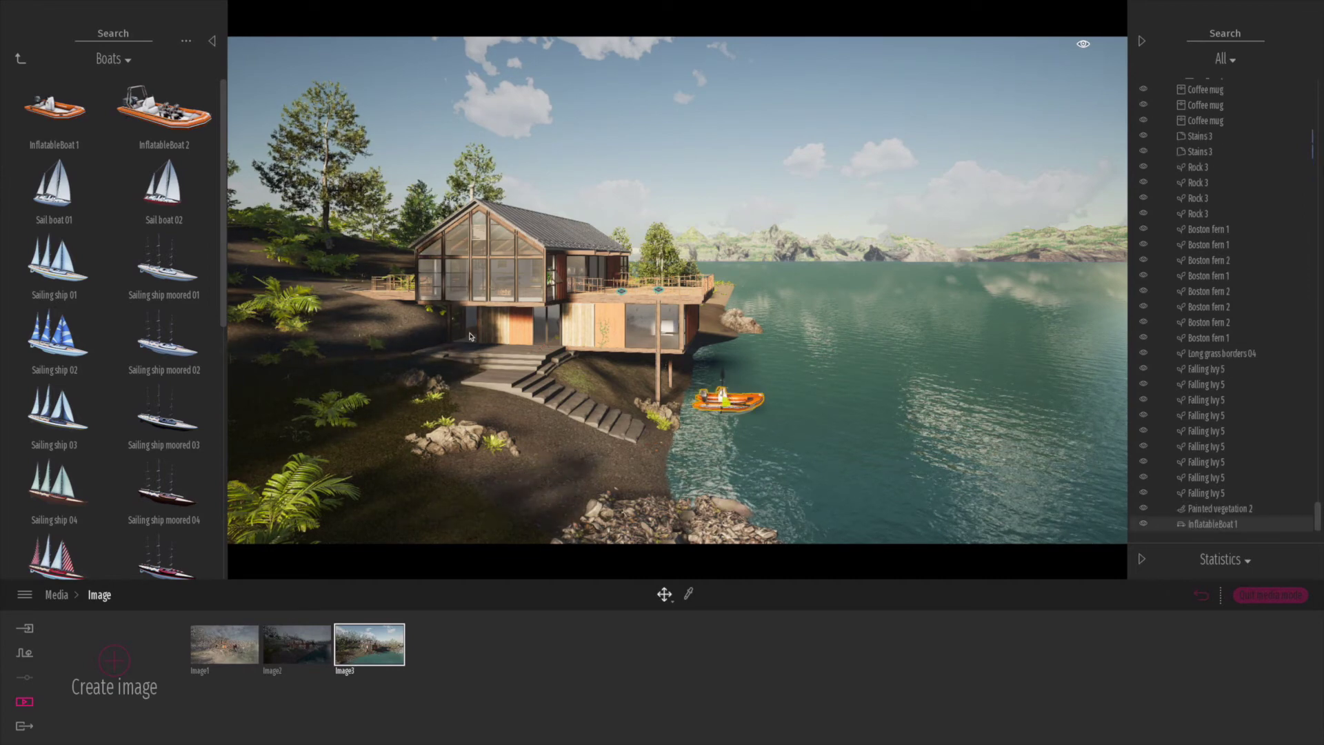
# Plant several Grey Birch trees from the tree library on the slope beside the house and its stone steps
pyautogui.click(19, 61)
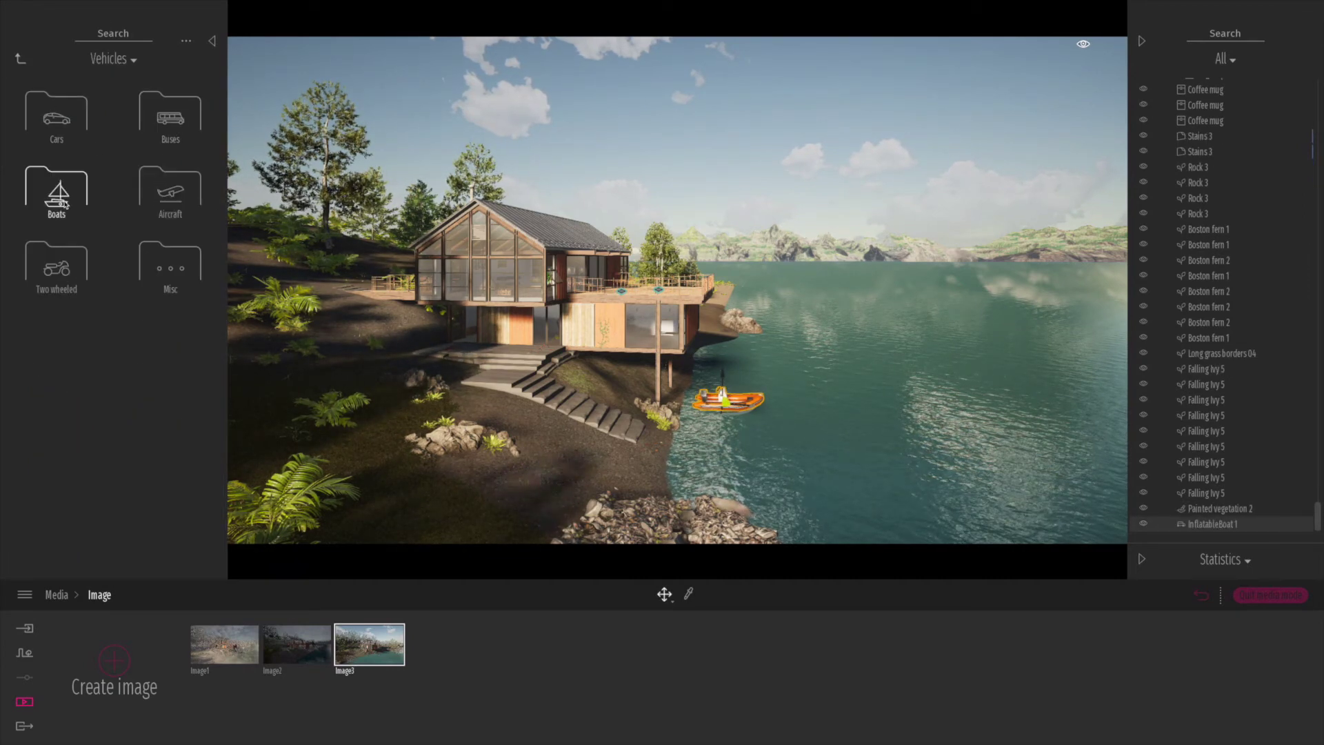
pyautogui.click(21, 63)
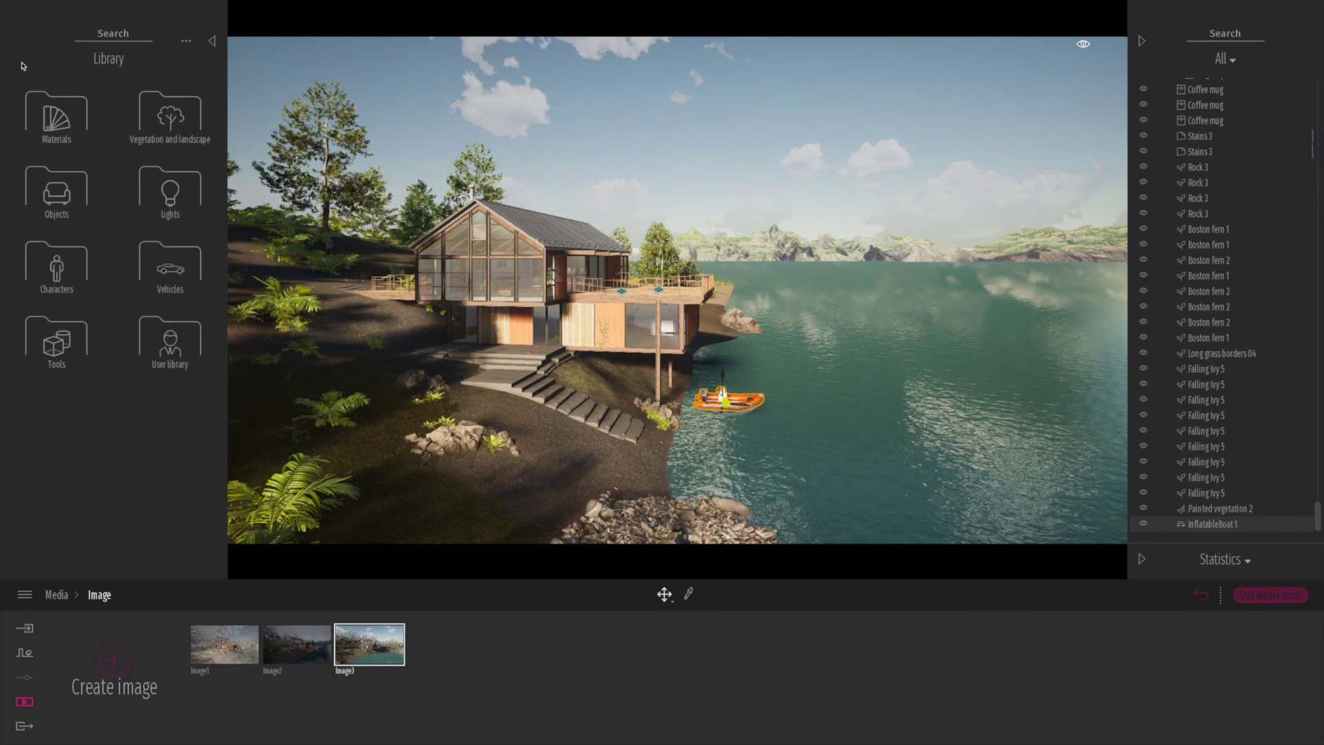
pyautogui.click(174, 131)
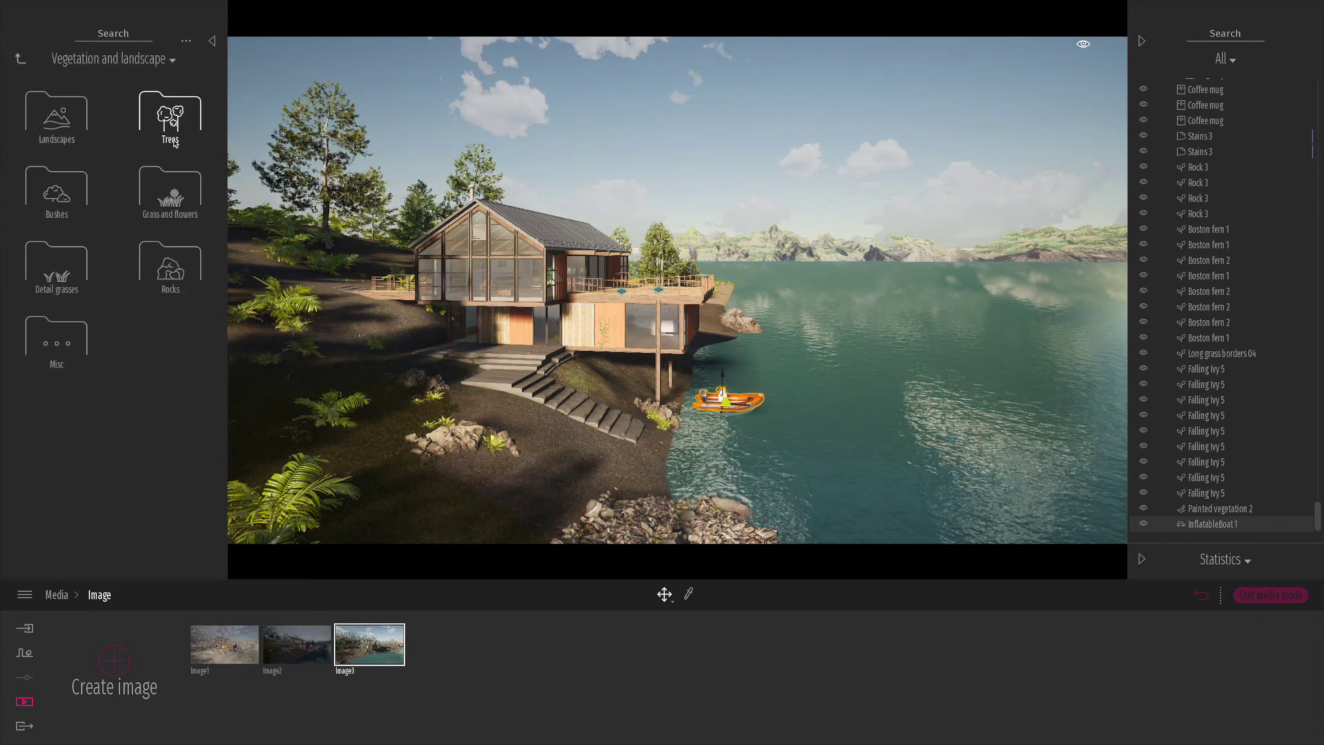
pyautogui.click(168, 116)
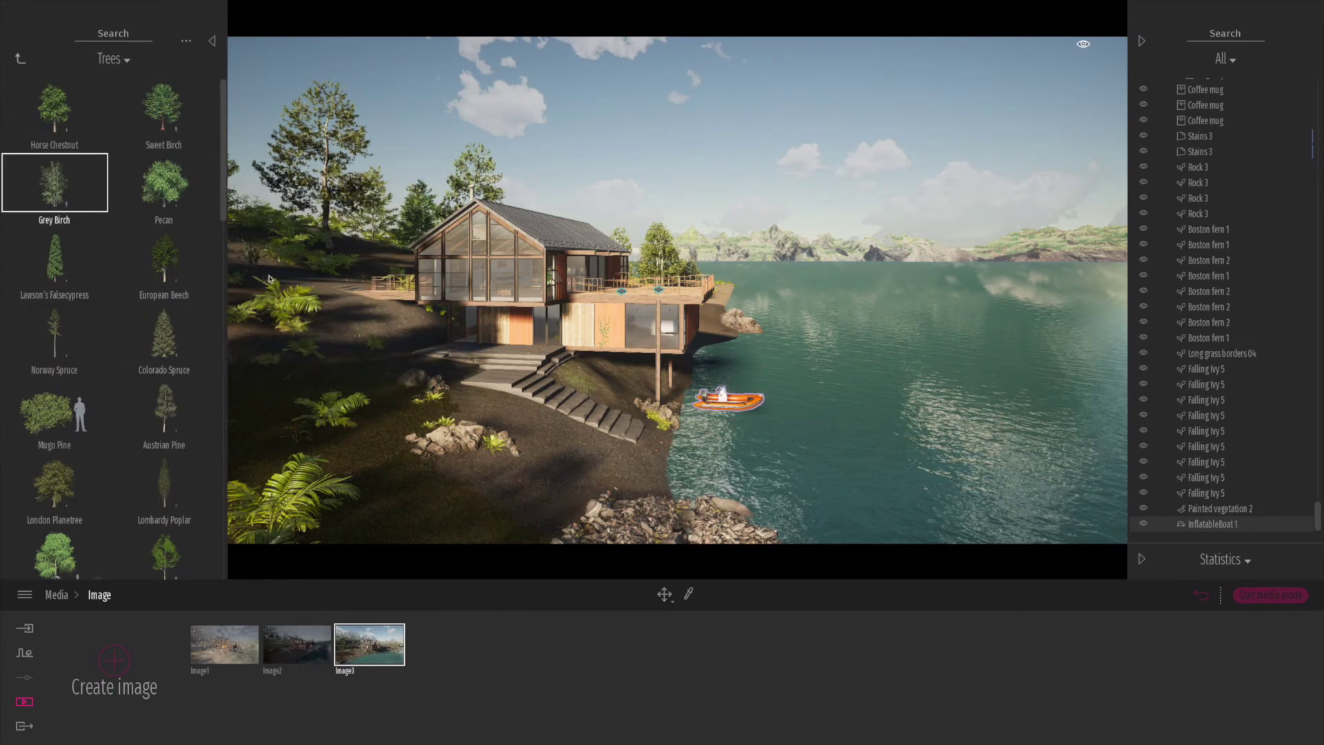
pyautogui.click(243, 345)
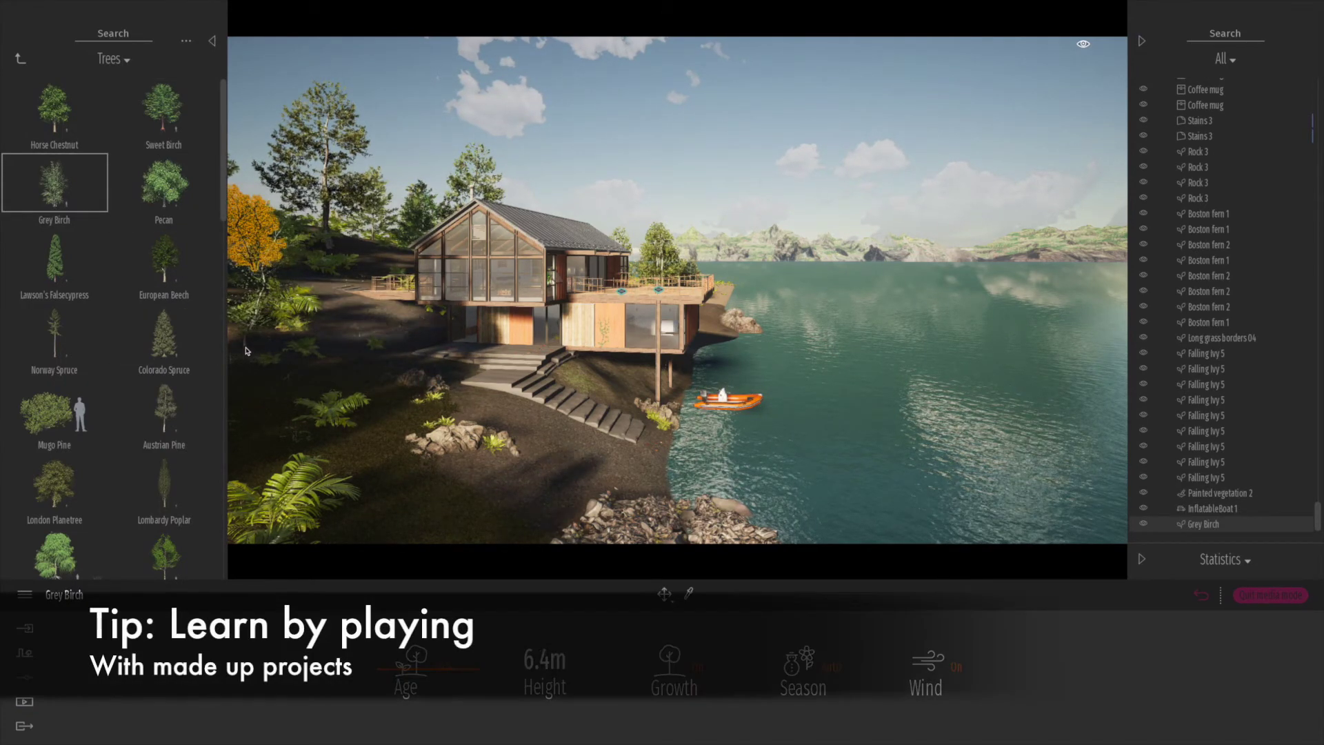
pyautogui.click(407, 412)
pyautogui.click(355, 474)
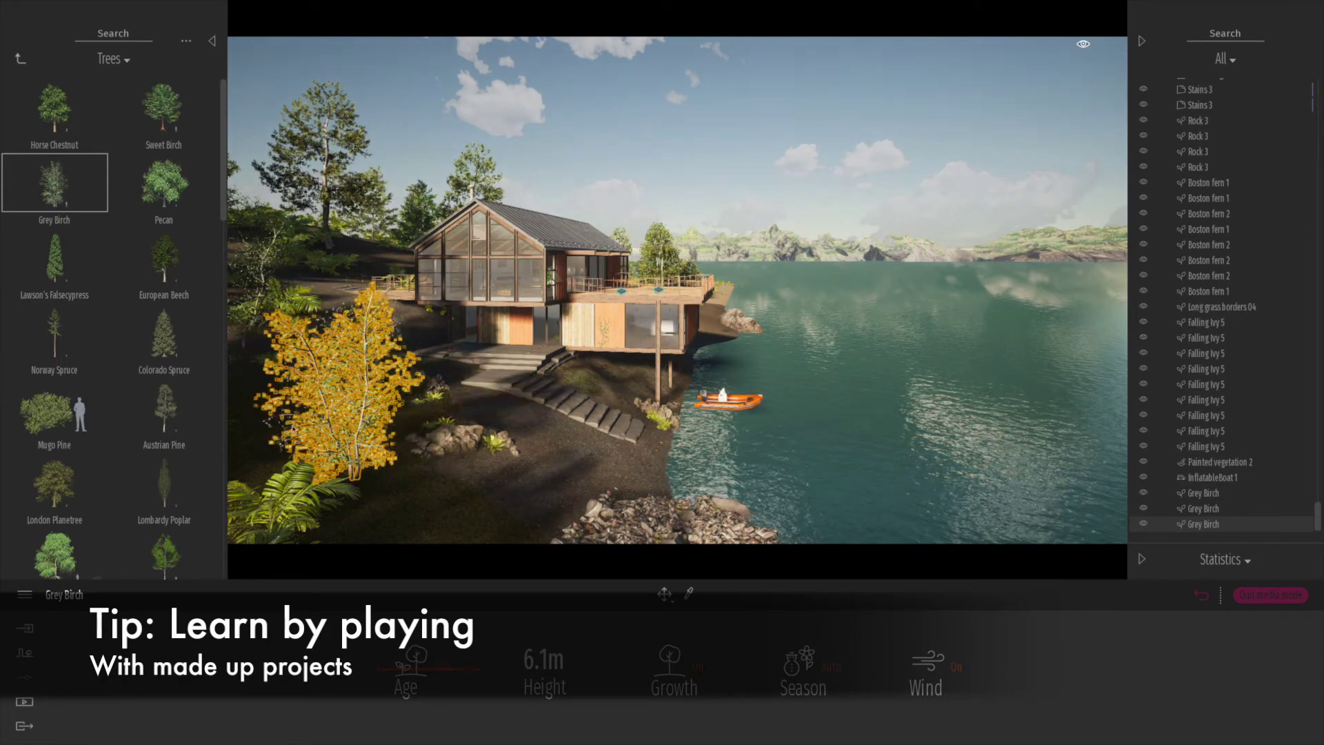
pyautogui.click(258, 401)
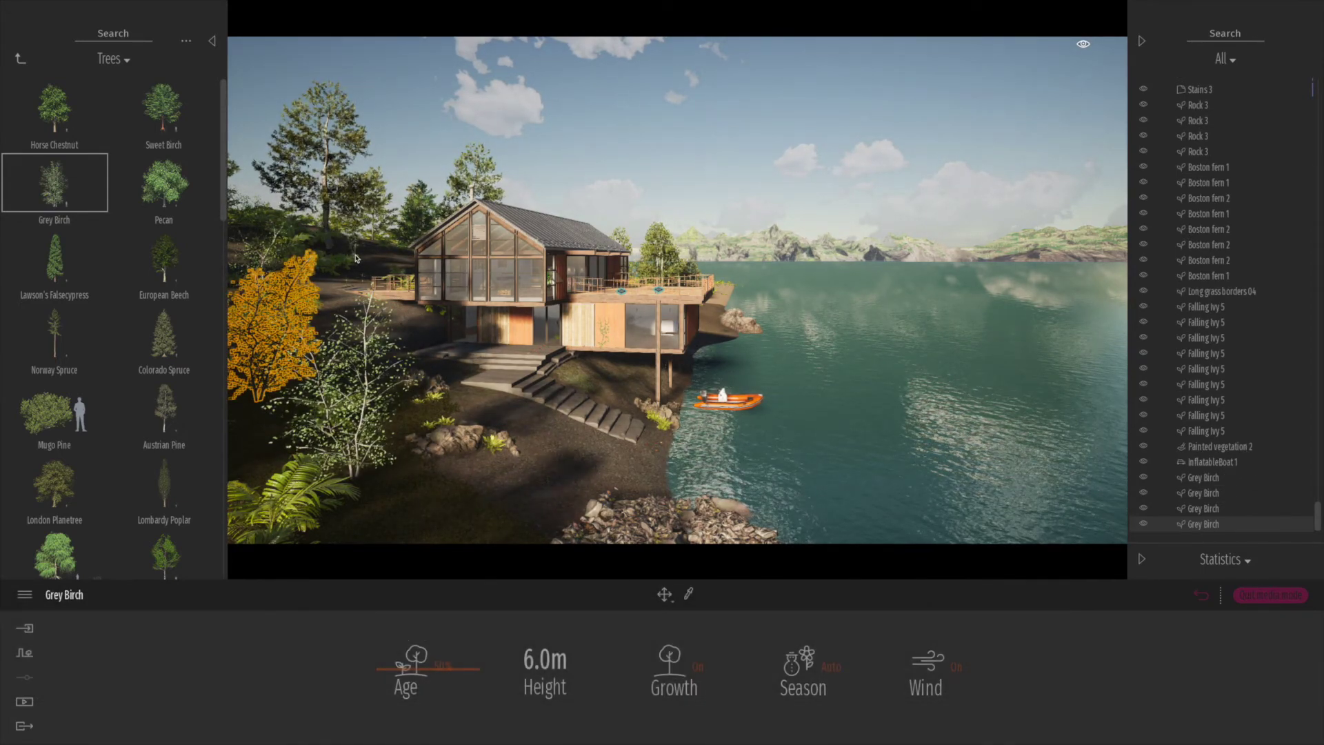
pyautogui.click(352, 252)
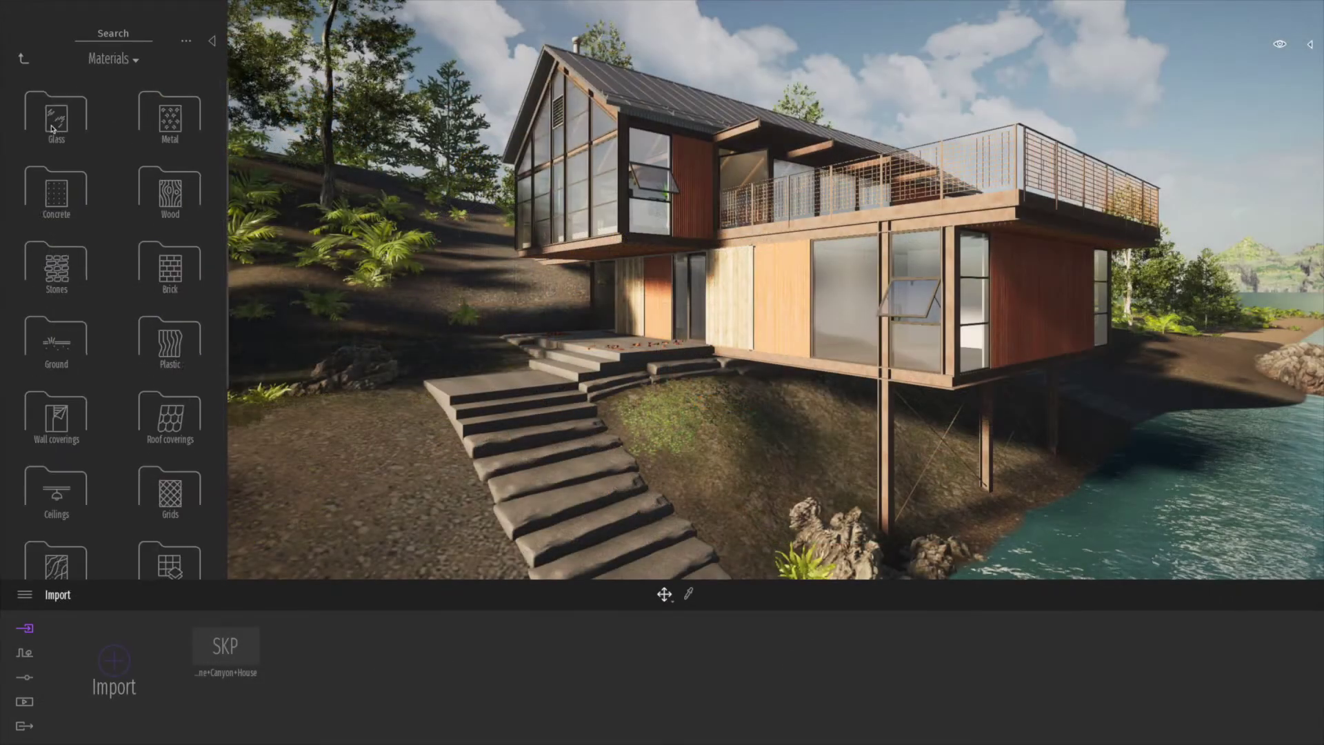
# Try the Graffiti 5 decal on the light wooden panel of the house's lower floor
pyautogui.click(21, 60)
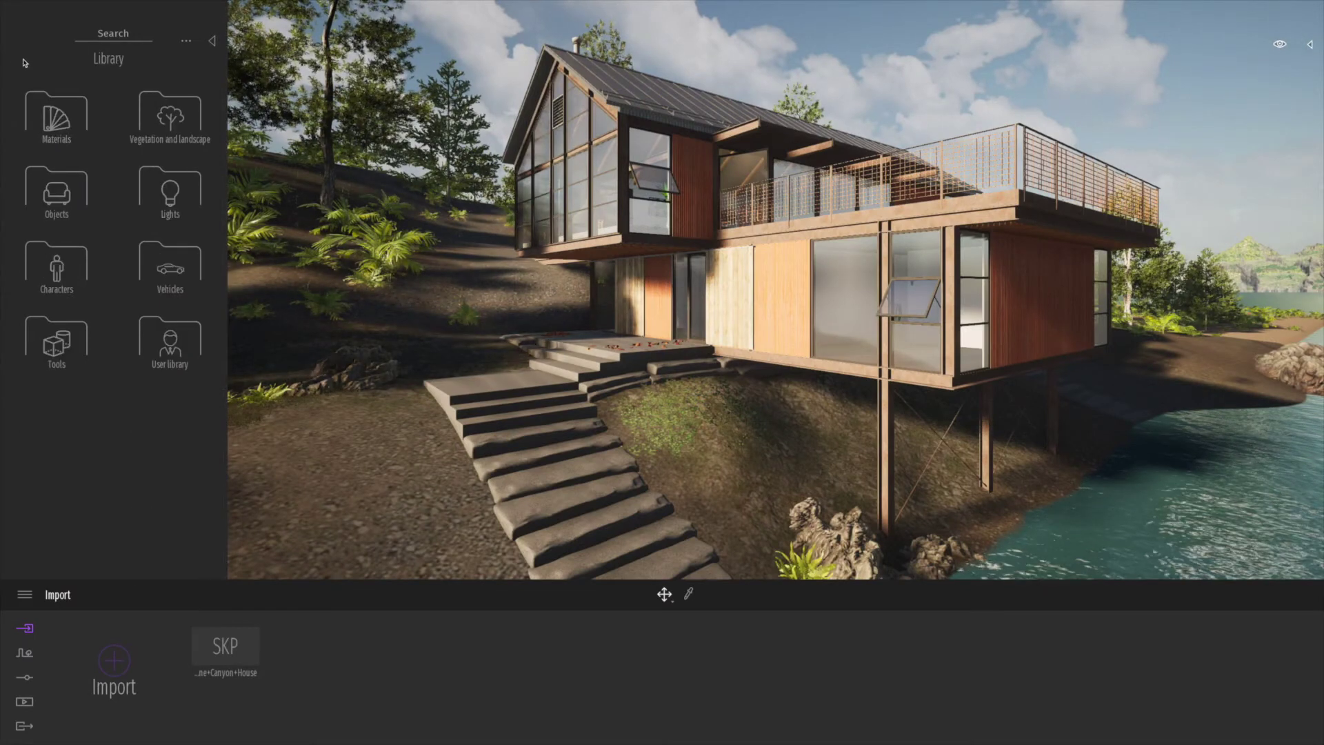
pyautogui.click(65, 204)
pyautogui.click(135, 205)
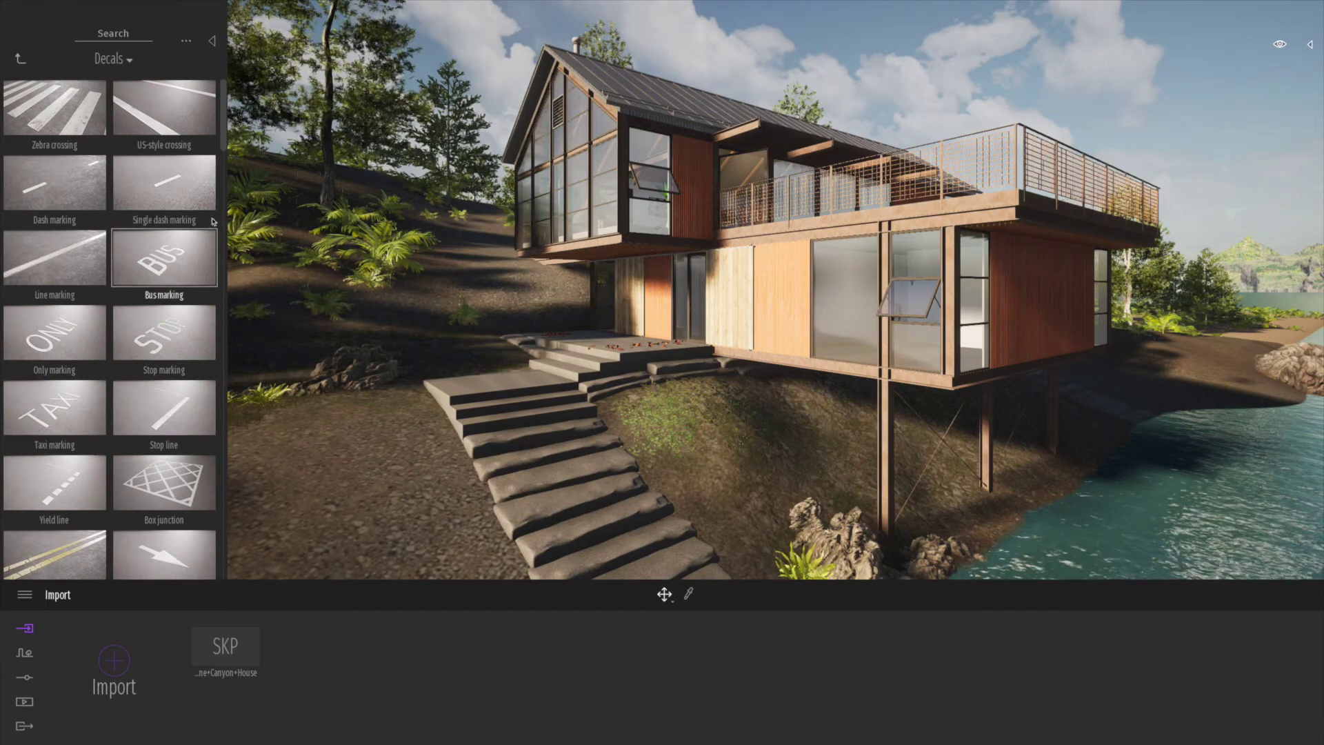
pyautogui.scroll(-2, 224, 150)
pyautogui.moveTo(224, 150); pyautogui.dragTo(225, 326)
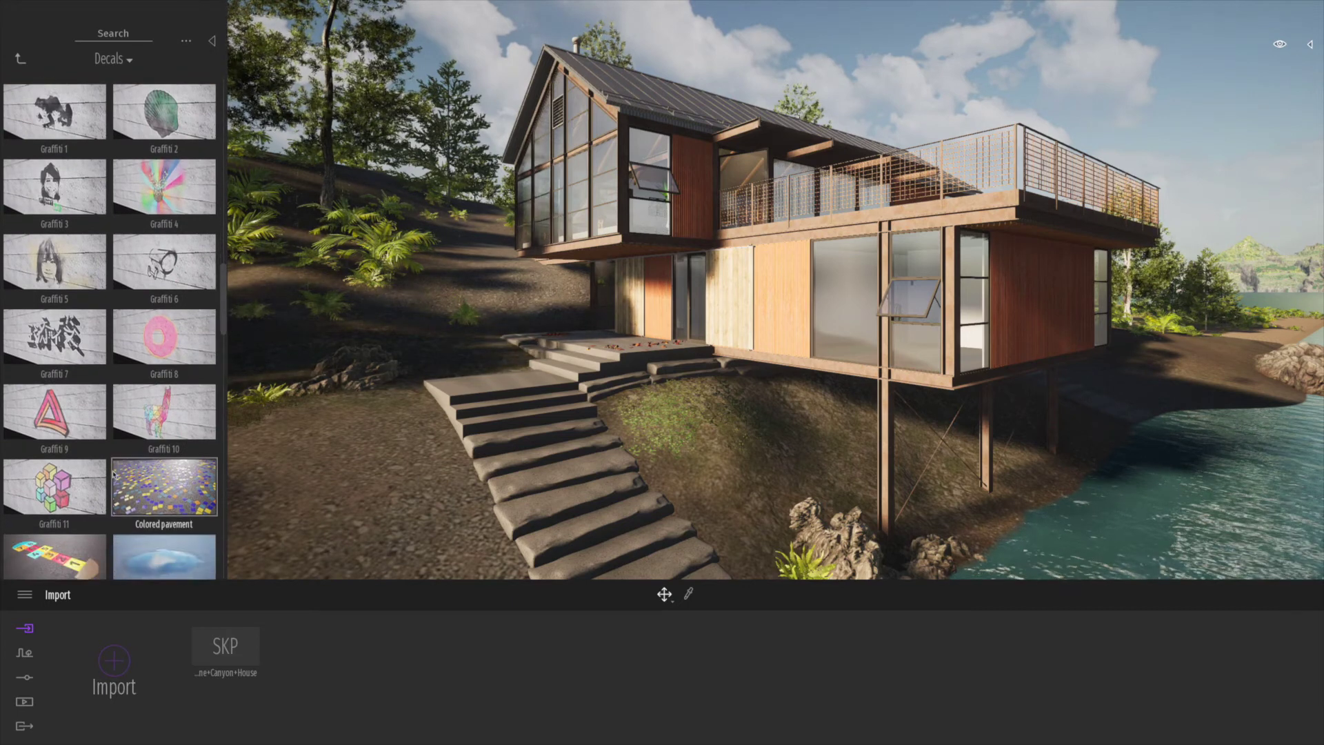
pyautogui.moveTo(54, 266); pyautogui.dragTo(781, 302)
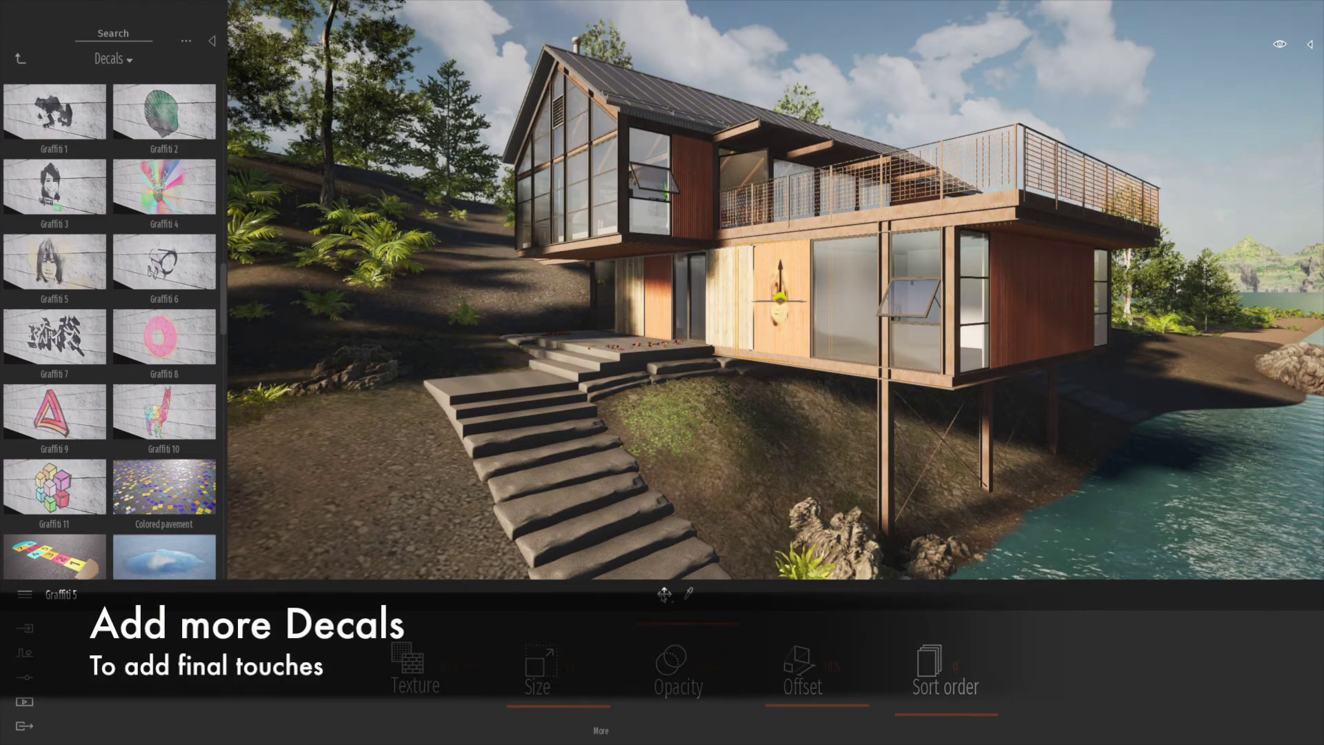
pyautogui.click(599, 526)
# Place a Stains 5 decal on the lower landing of the stone steps, with size 0.6 and opacity 50%
pyautogui.scroll(-5, 120, 445)
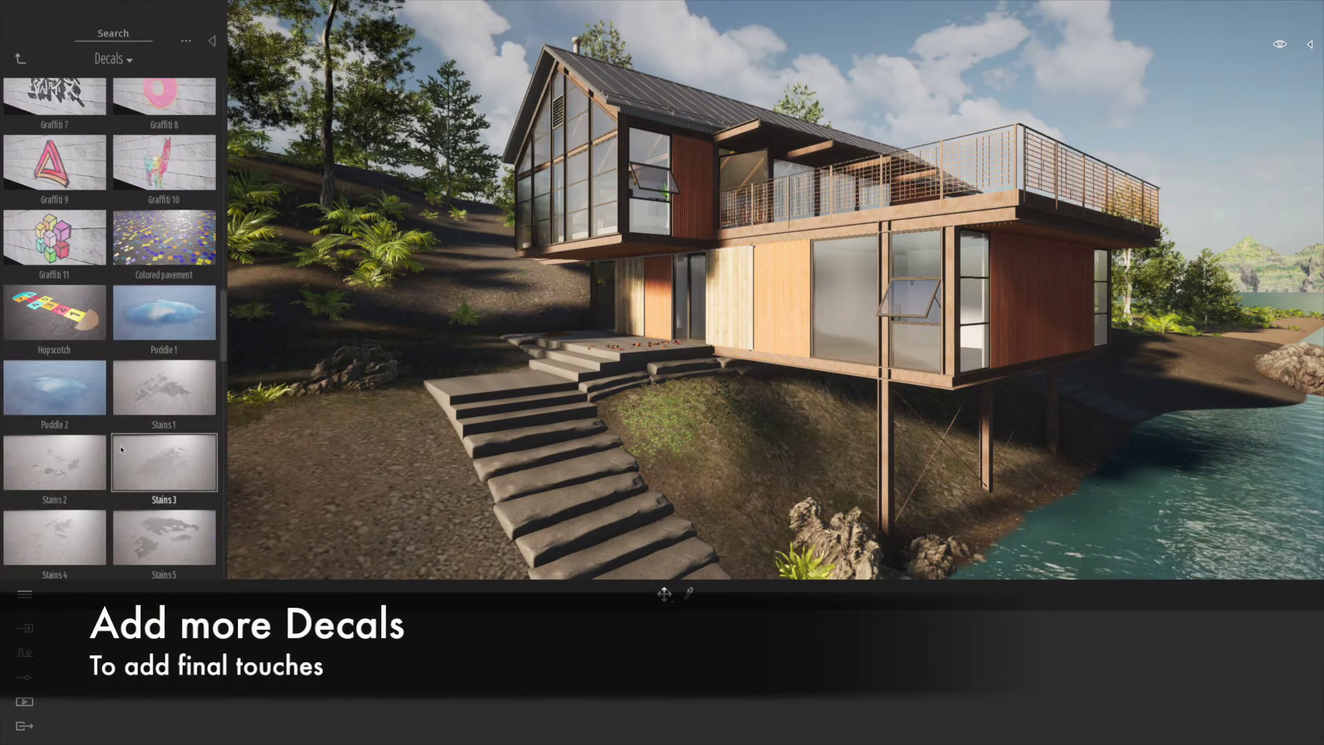
pyautogui.moveTo(124, 447); pyautogui.dragTo(502, 391)
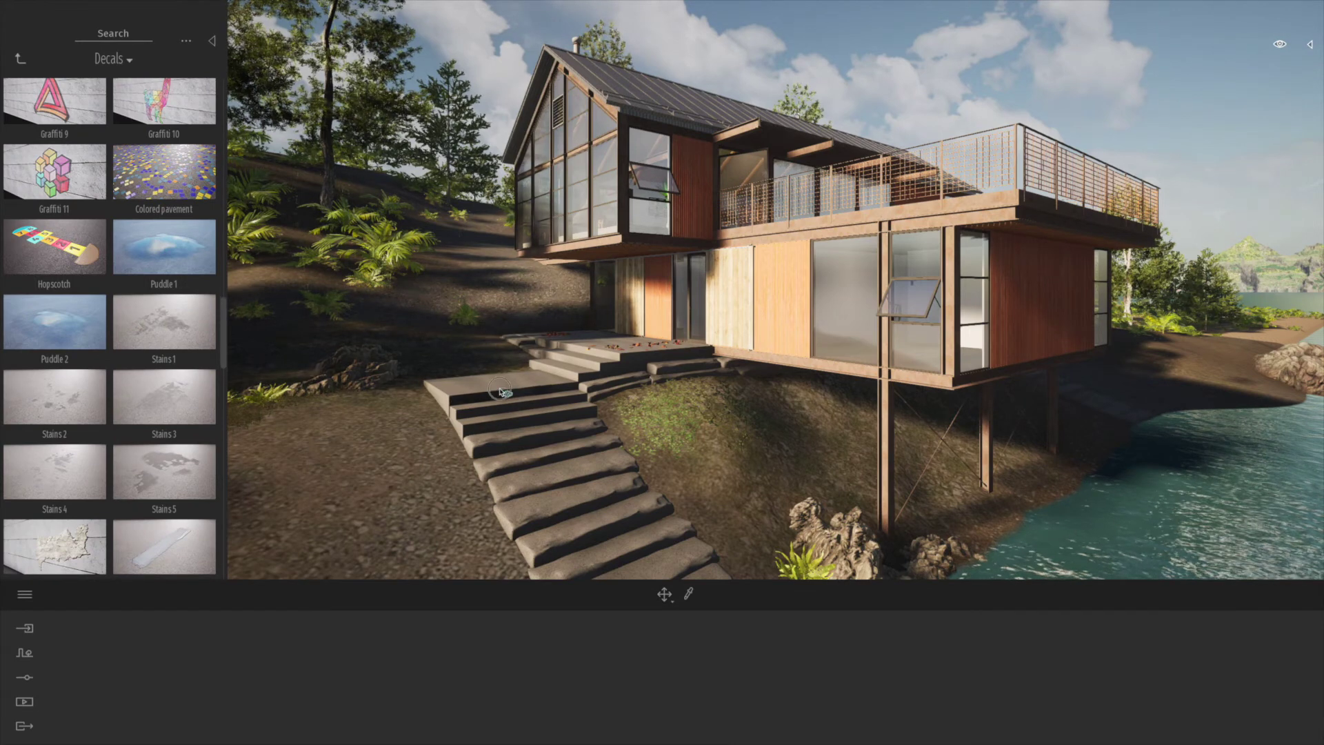
pyautogui.click(498, 384)
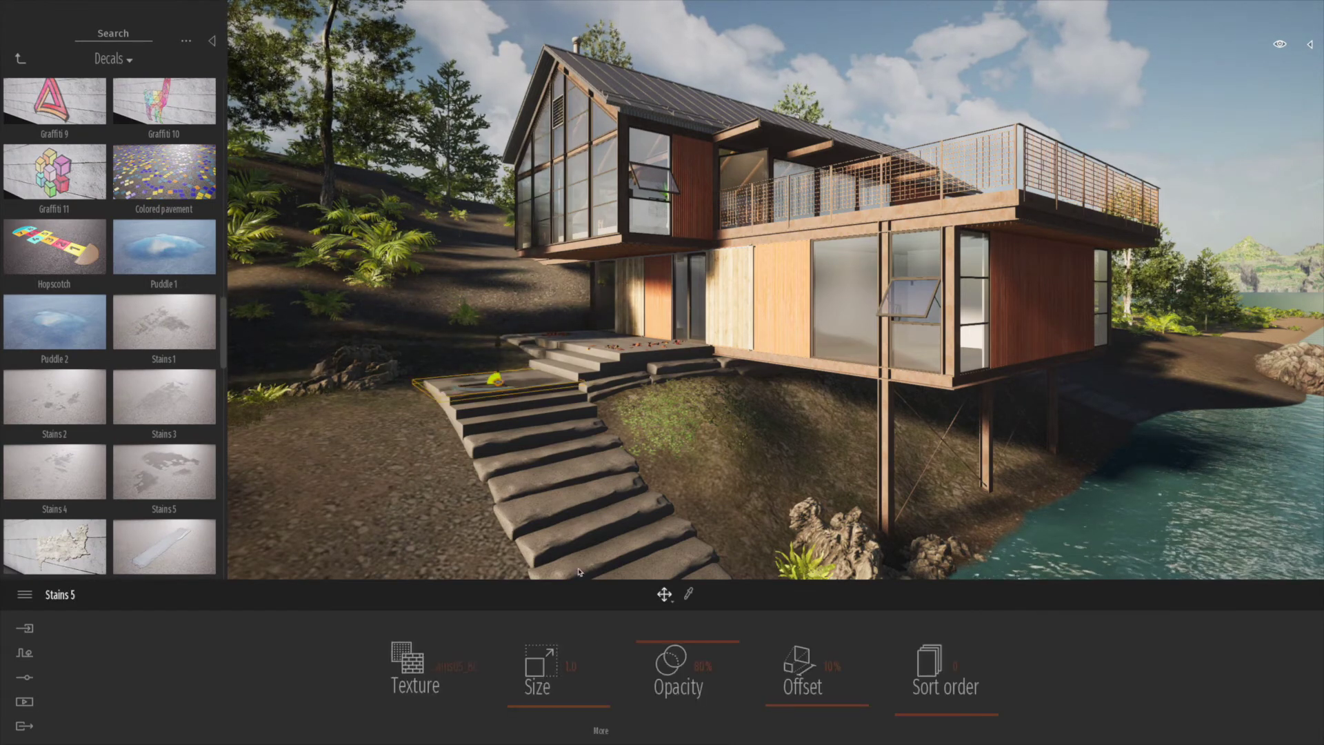
pyautogui.moveTo(575, 708); pyautogui.dragTo(572, 698)
pyautogui.press('e')
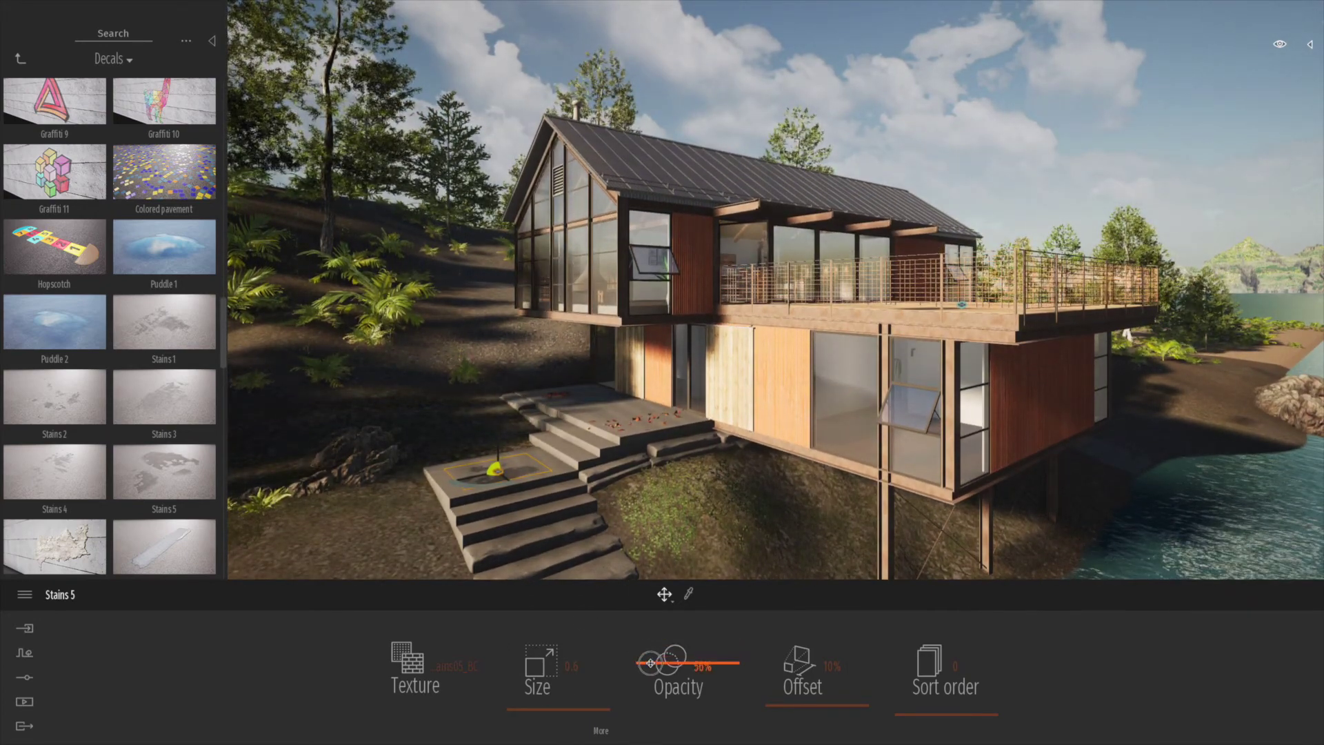
# Place a Stains 4 decal on the upper stone landing and a Road damage 02 decal with 66% opacity on the lower landing
pyautogui.moveTo(139, 492); pyautogui.dragTo(600, 412)
pyautogui.scroll(-3, 117, 514)
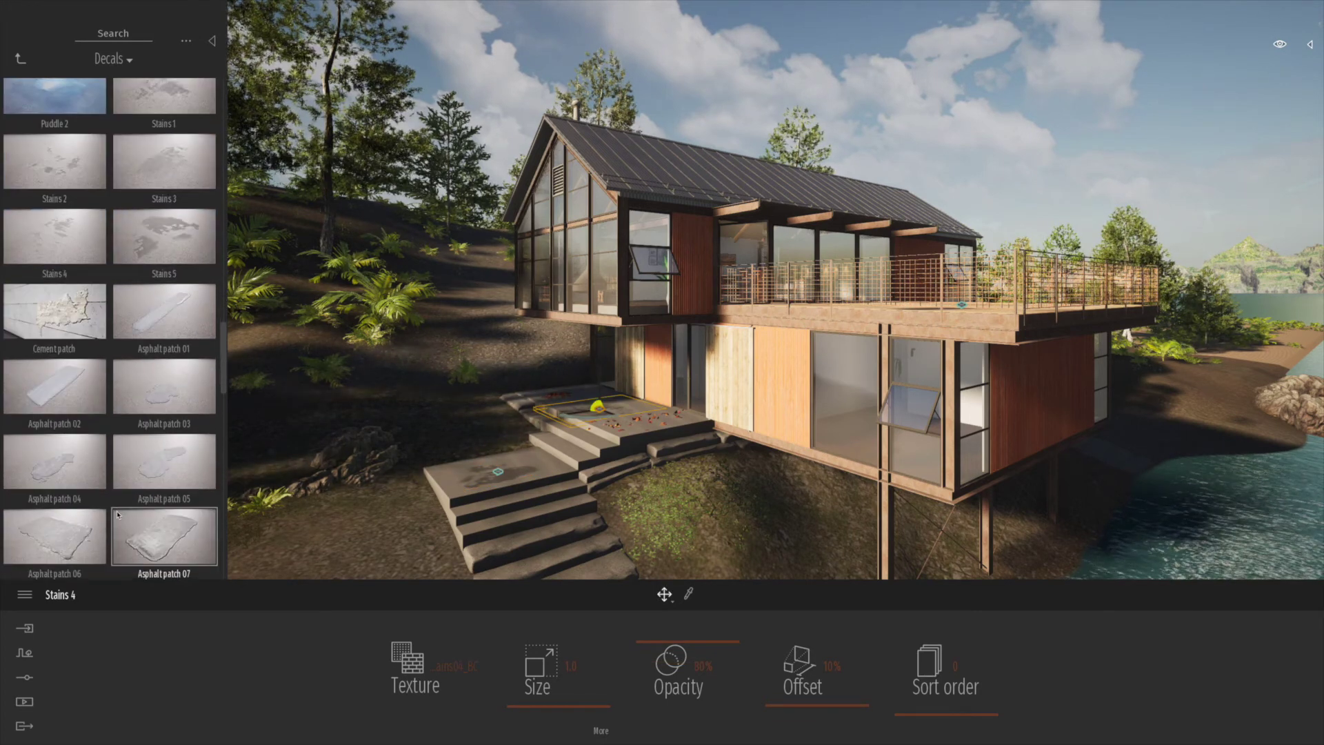
pyautogui.scroll(-5, 117, 514)
pyautogui.moveTo(79, 350); pyautogui.dragTo(503, 494)
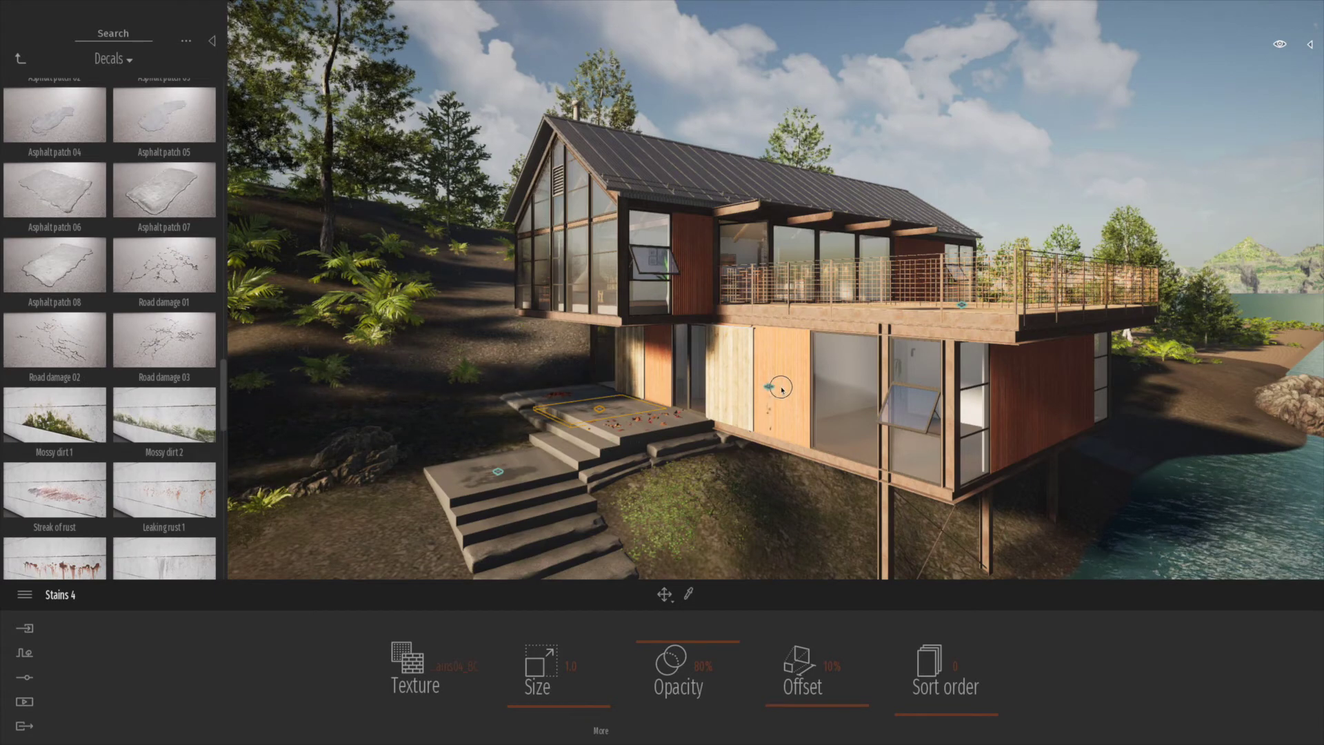
pyautogui.moveTo(783, 386); pyautogui.dragTo(744, 387)
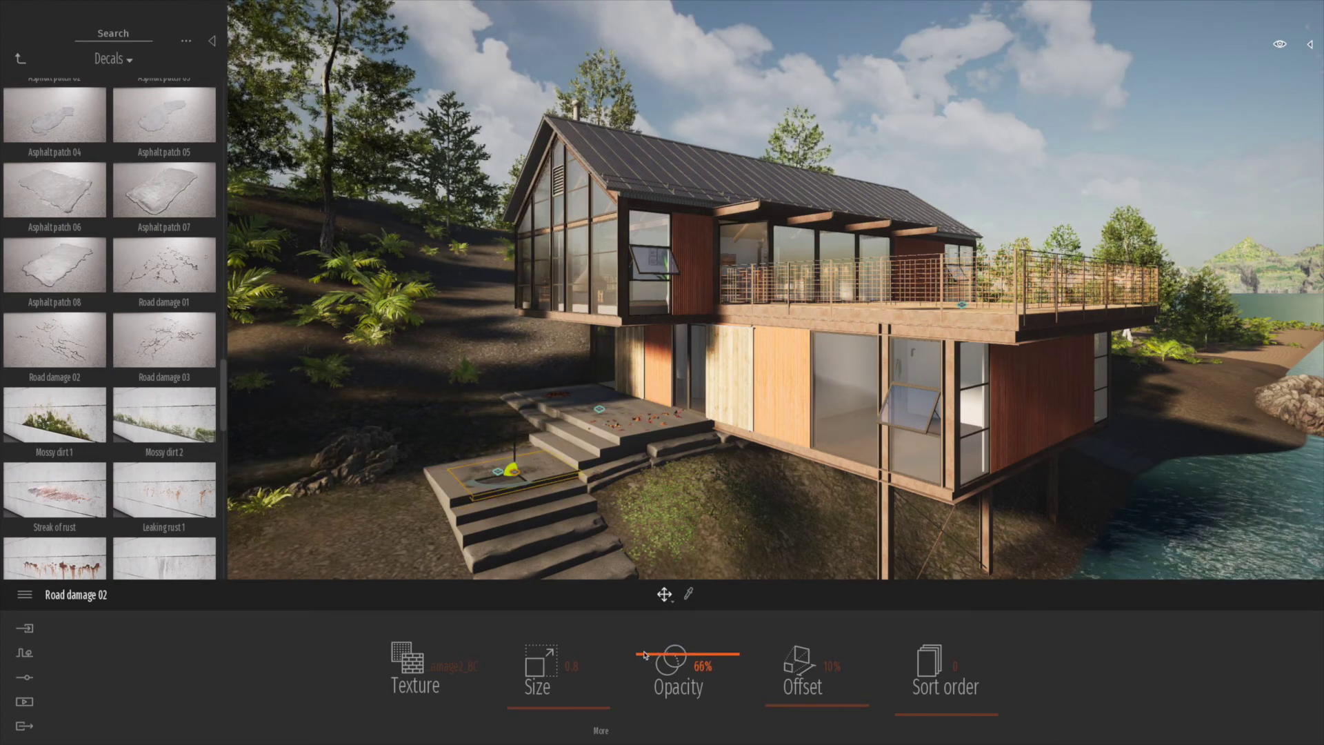
# Try the Mossy dirt 1 decal on the orange panel of the house's lower floor
pyautogui.scroll(-1, 77, 417)
pyautogui.moveTo(64, 420); pyautogui.dragTo(707, 373)
pyautogui.moveTo(784, 354); pyautogui.dragTo(784, 370)
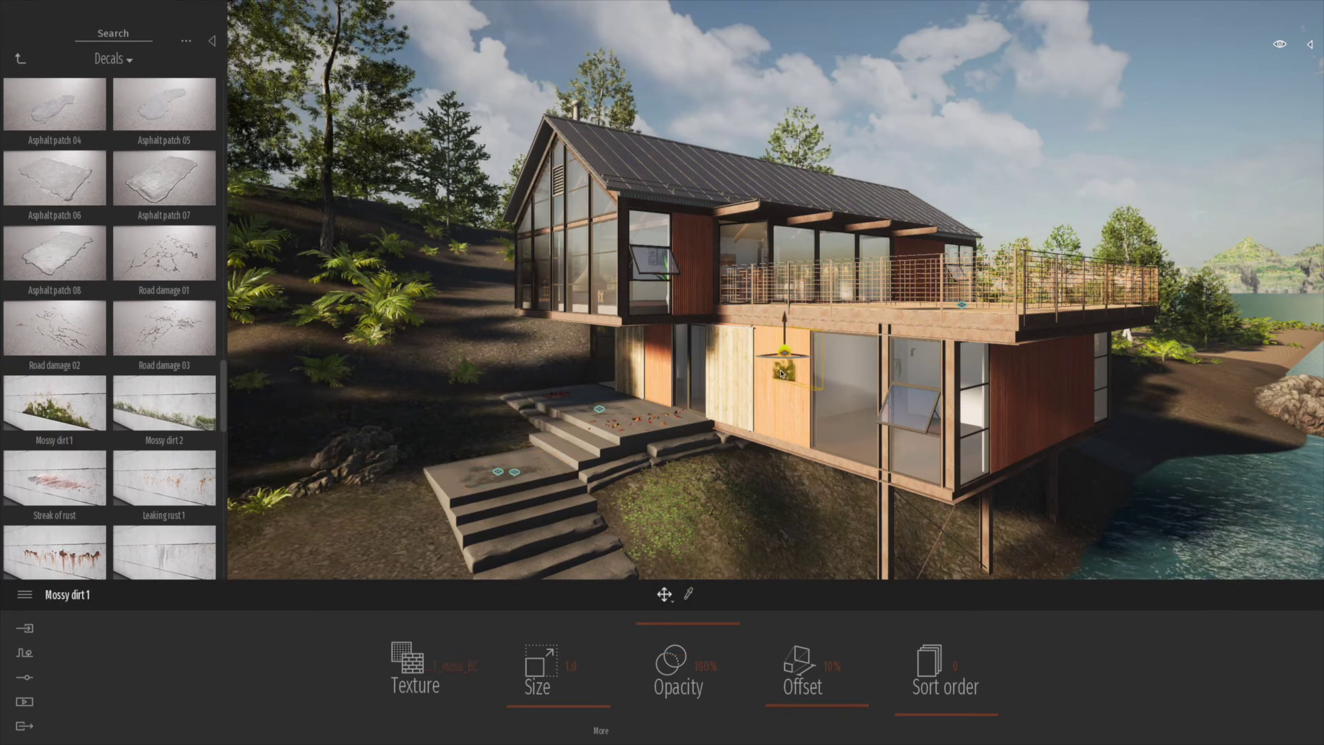
pyautogui.hotkey('ctrl', 'z')
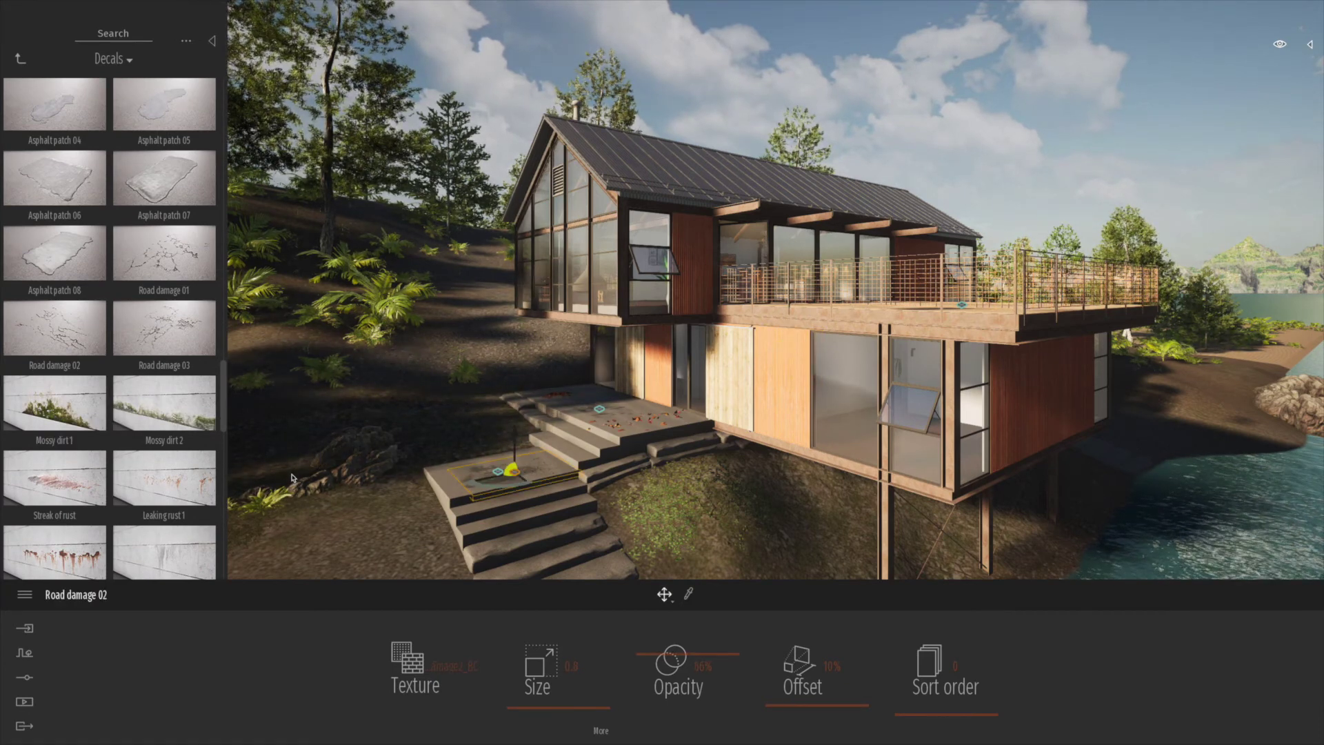
# Place a Mossy dirt 2 decal along the terrace edge above the orange panel and set its opacity to 76%
pyautogui.moveTo(165, 328); pyautogui.dragTo(772, 345)
pyautogui.moveTo(164, 403)
pyautogui.mouseDown()
pyautogui.moveTo(996, 383)
pyautogui.moveTo(794, 389)
pyautogui.moveTo(775, 372)
pyautogui.mouseUp()
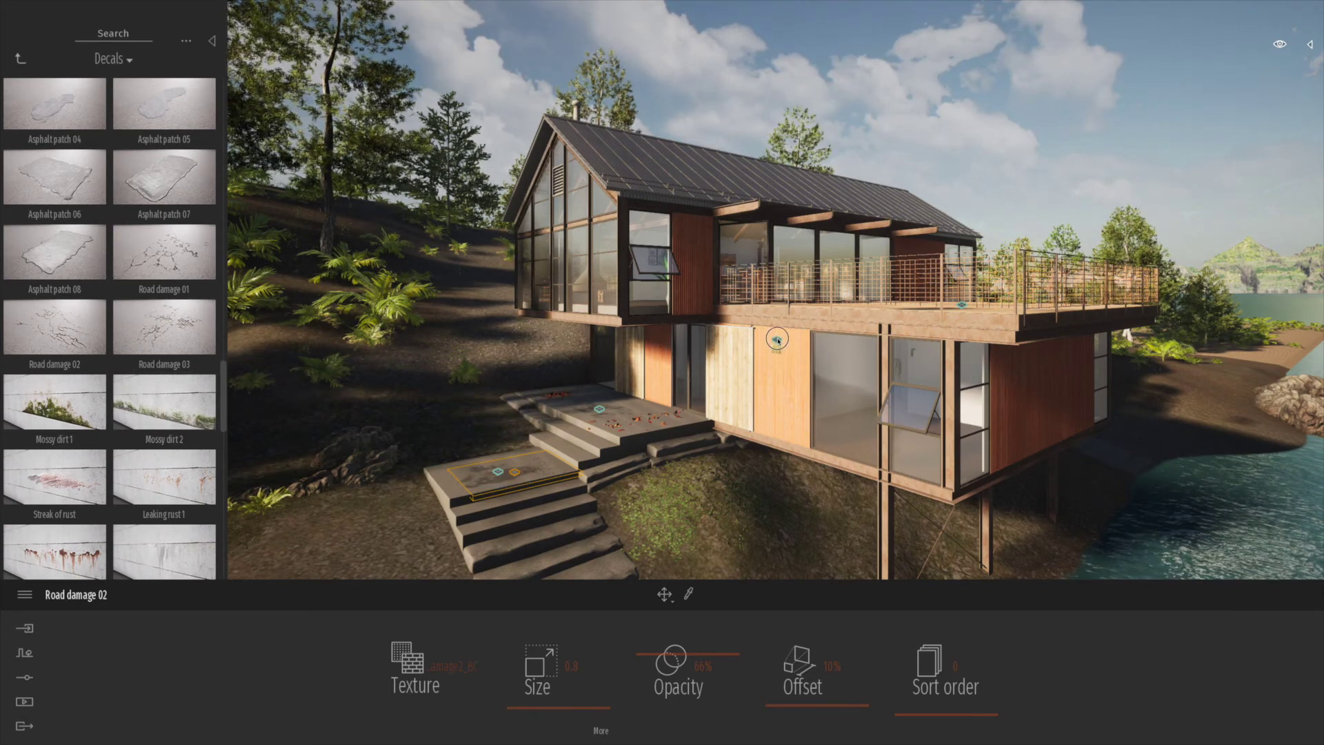
pyautogui.moveTo(788, 313); pyautogui.dragTo(791, 311)
pyautogui.moveTo(668, 628)
pyautogui.mouseDown()
pyautogui.moveTo(659, 684)
pyautogui.moveTo(666, 645)
pyautogui.mouseUp()
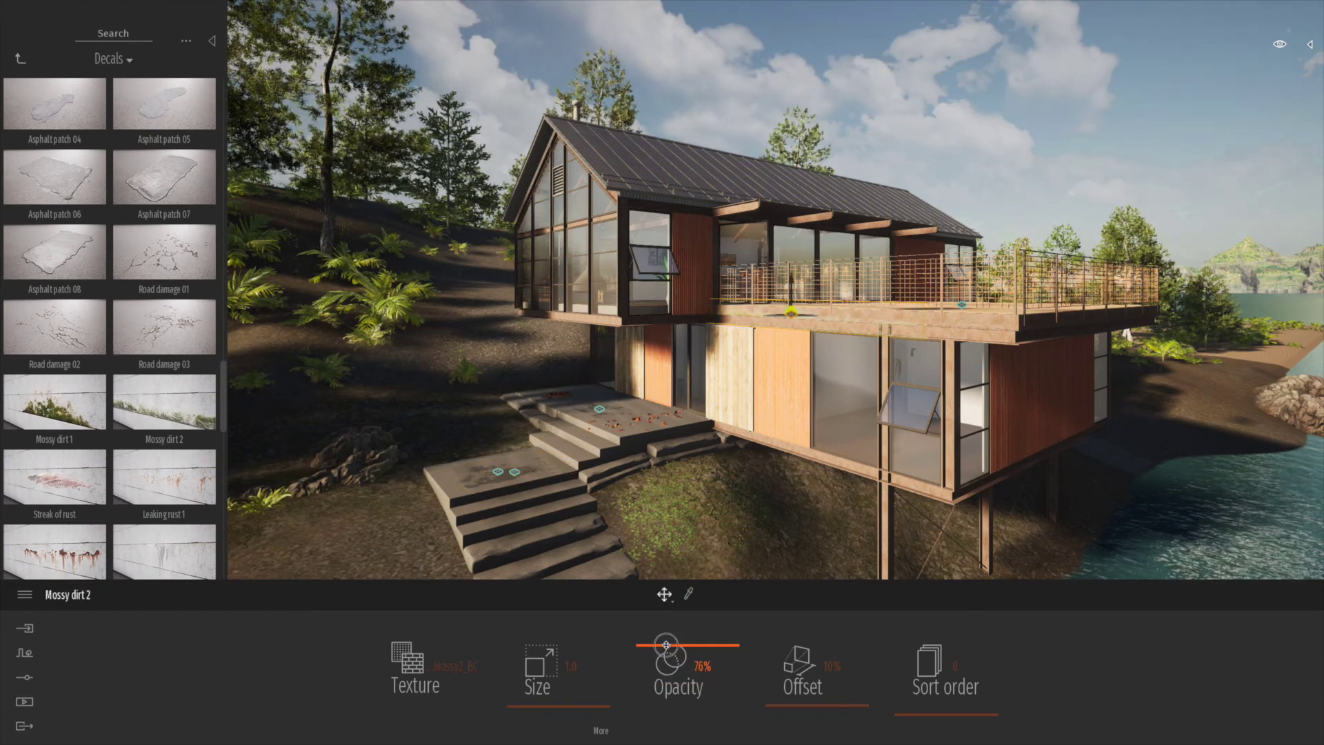
# Place a Box Reflection Probe at the house's gable front and raise it to the glazed upper floor
pyautogui.press('a')
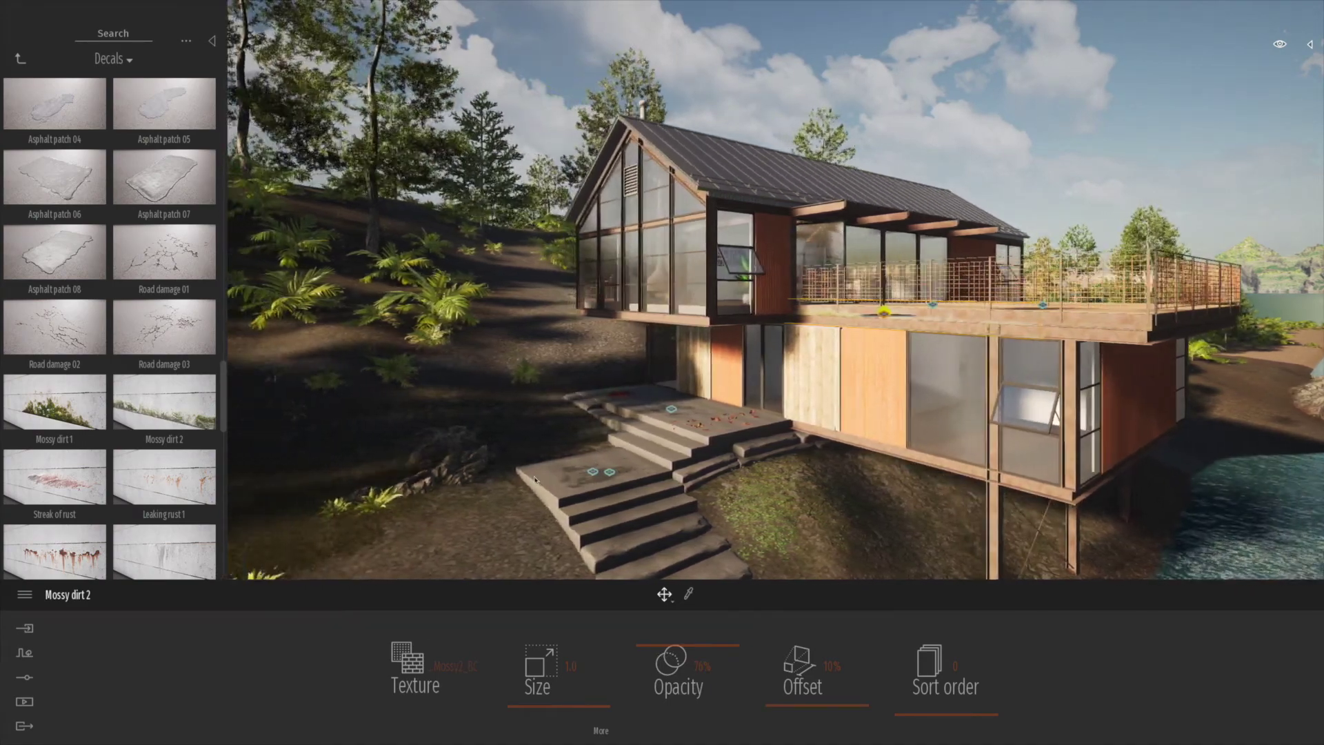
pyautogui.moveTo(535, 479); pyautogui.dragTo(562, 464, button='right')
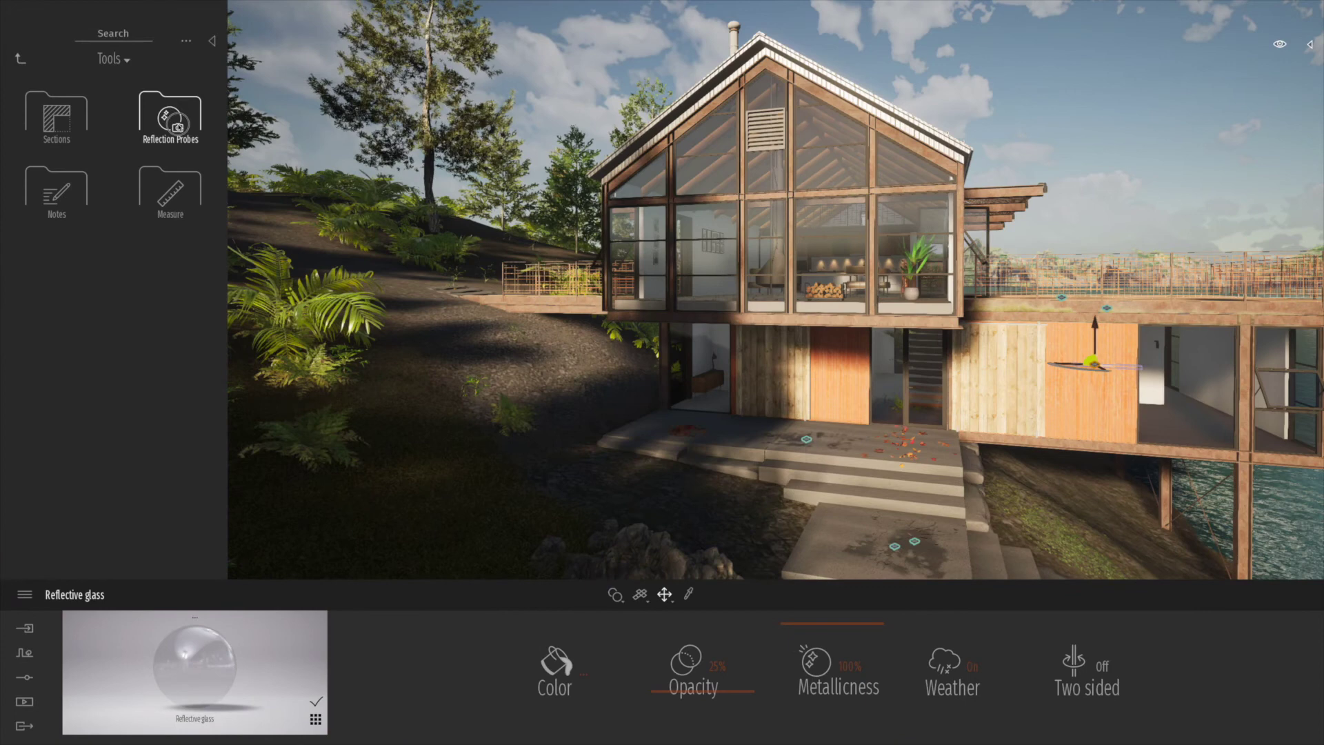
pyautogui.click(178, 126)
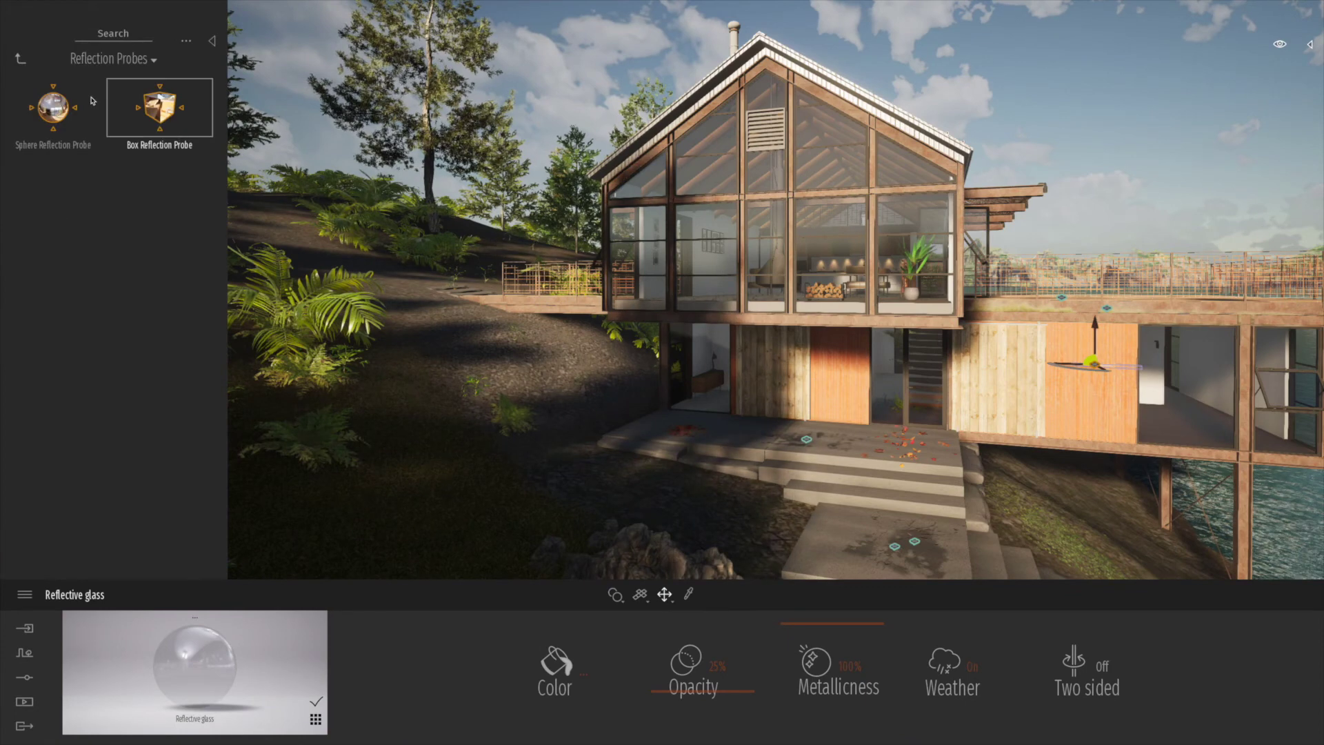
pyautogui.moveTo(205, 129); pyautogui.dragTo(768, 442)
pyautogui.moveTo(769, 369); pyautogui.dragTo(766, 294)
pyautogui.click(767, 293)
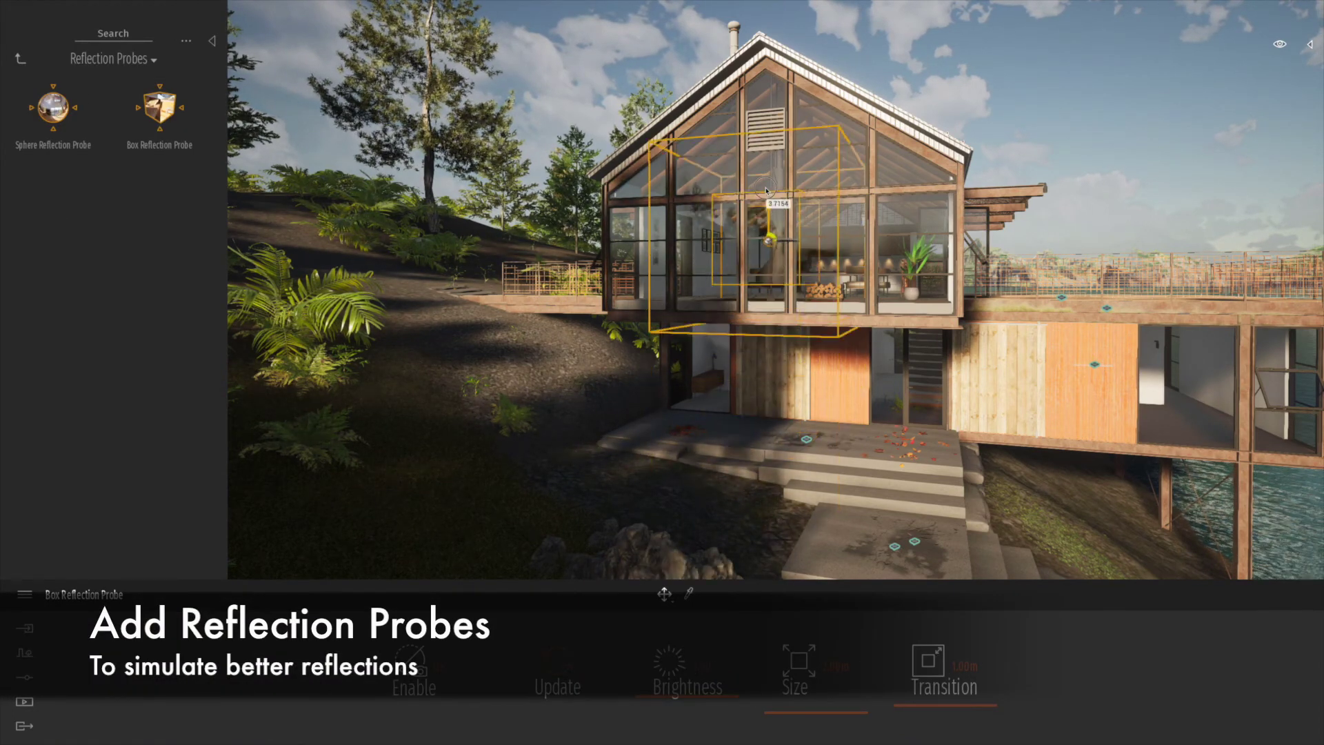
# Adjust the probe's size to 3.93 m around the glazed gable room, and toggle it off and on to compare the reflections
pyautogui.moveTo(788, 706); pyautogui.dragTo(776, 708)
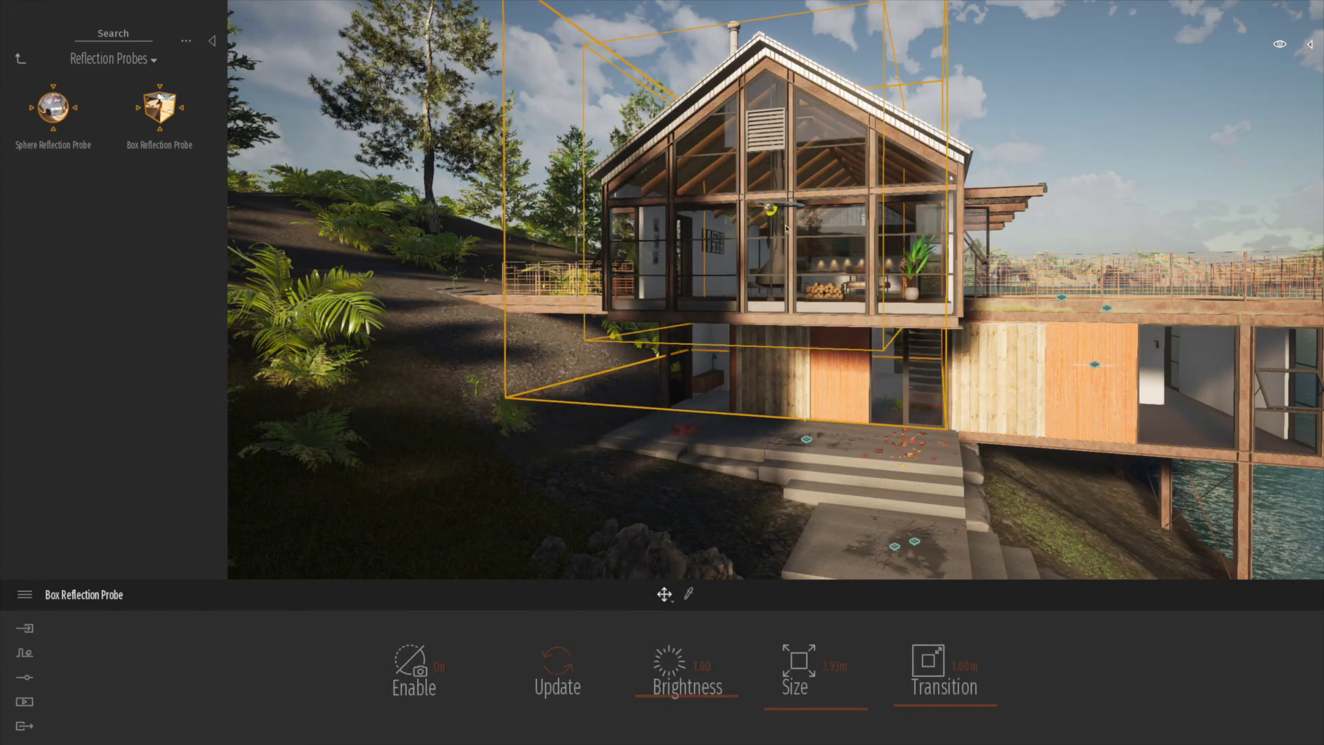
pyautogui.moveTo(778, 208); pyautogui.dragTo(773, 209)
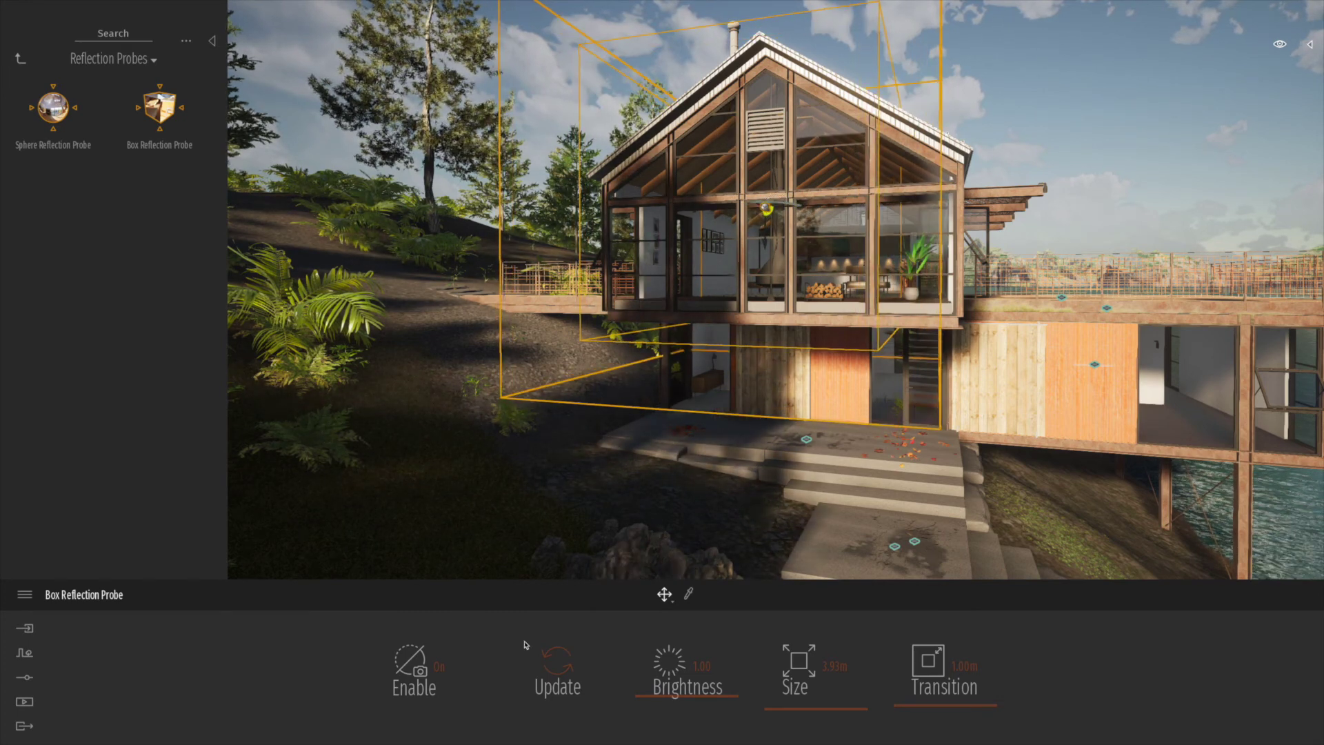
pyautogui.click(438, 667)
pyautogui.click(435, 670)
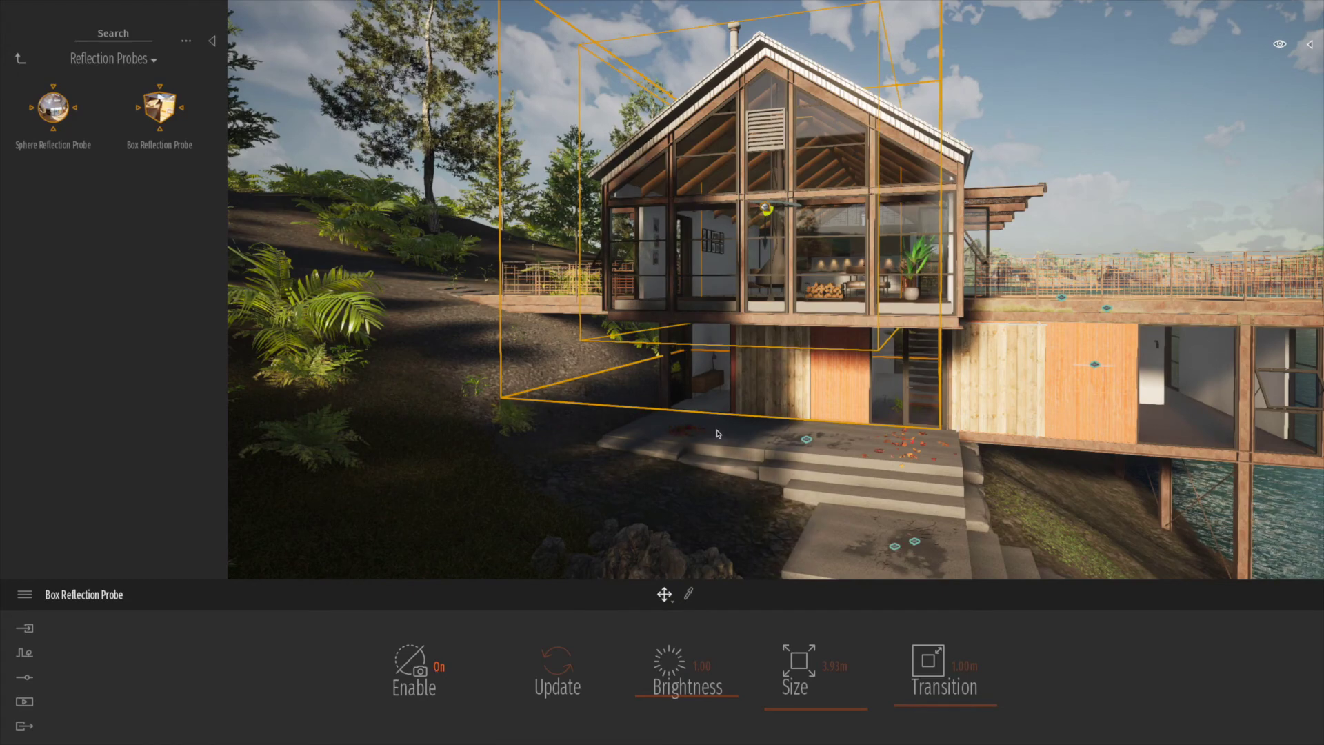
# Copy the box probe once as an instance and position it around the side wing with the terrace
pyautogui.scroll(-3, 878, 479)
pyautogui.moveTo(857, 473); pyautogui.dragTo(854, 572, button='middle')
pyautogui.moveTo(854, 572); pyautogui.dragTo(759, 393, button='right')
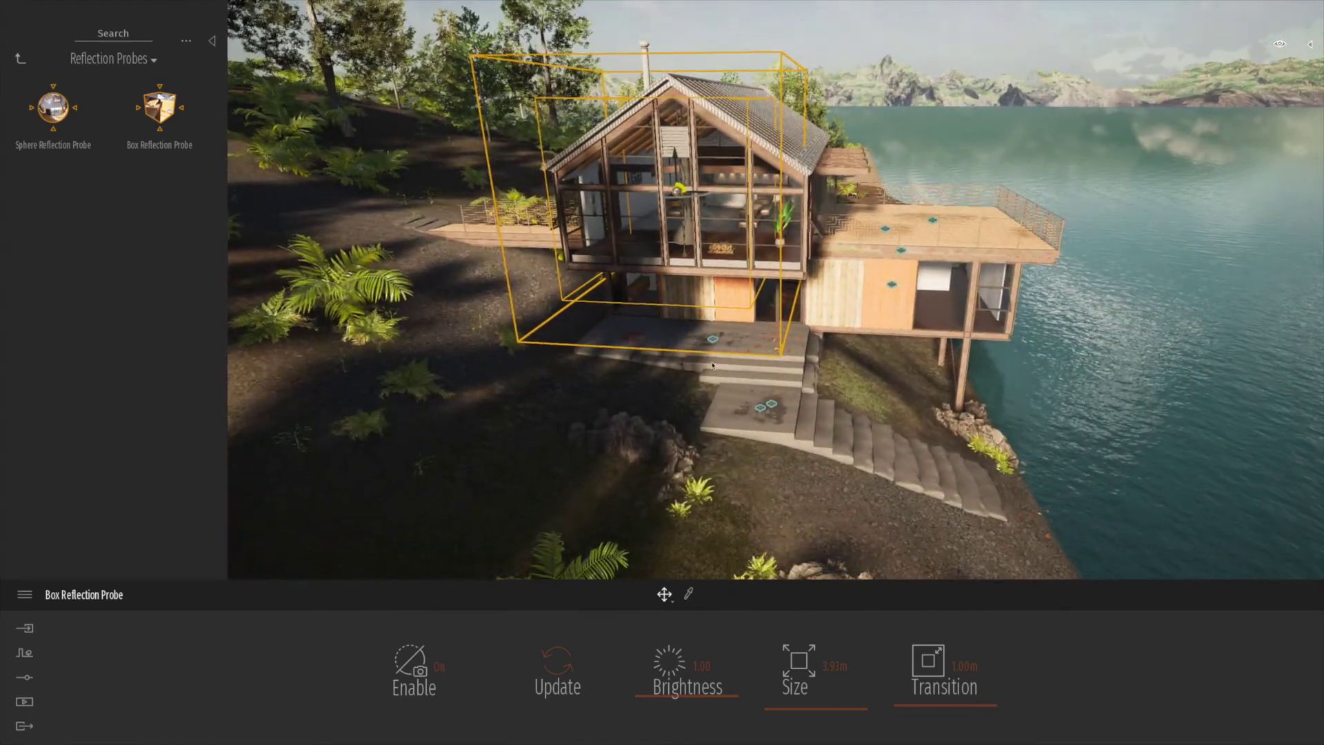
pyautogui.click(686, 198)
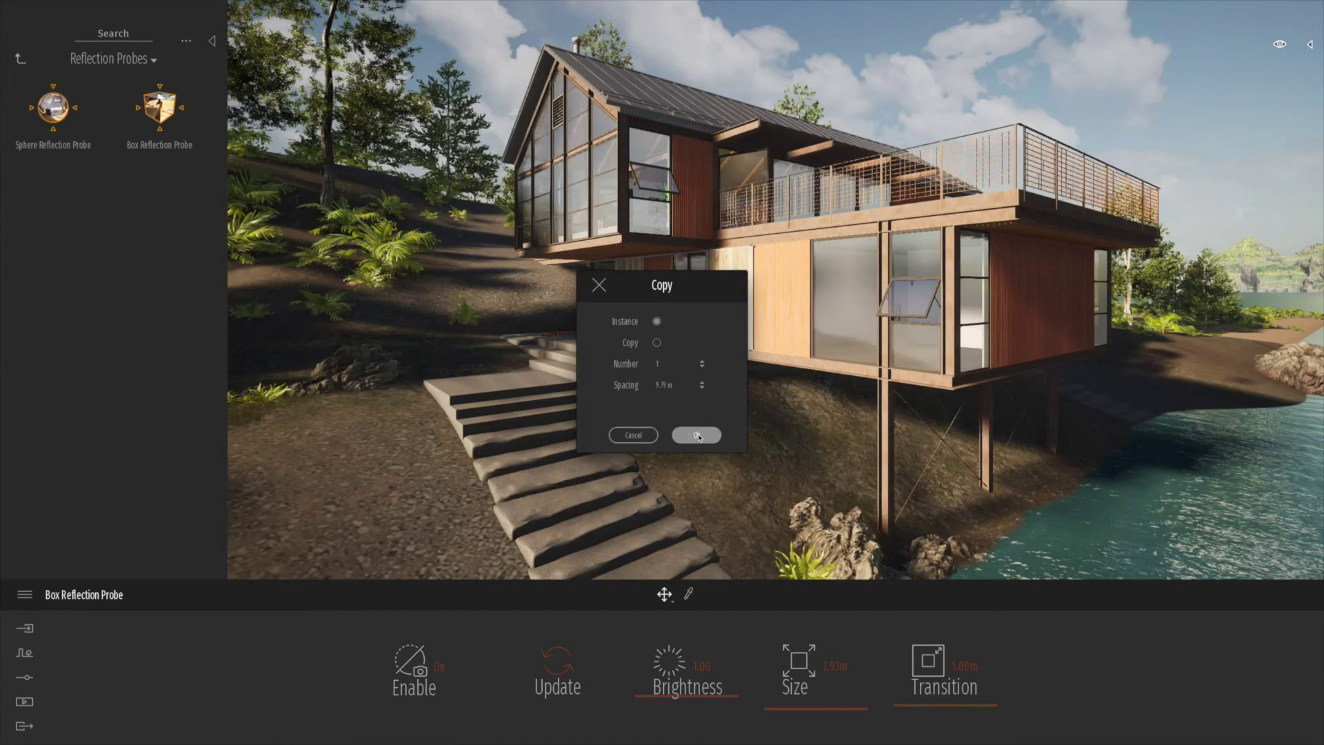
pyautogui.click(697, 436)
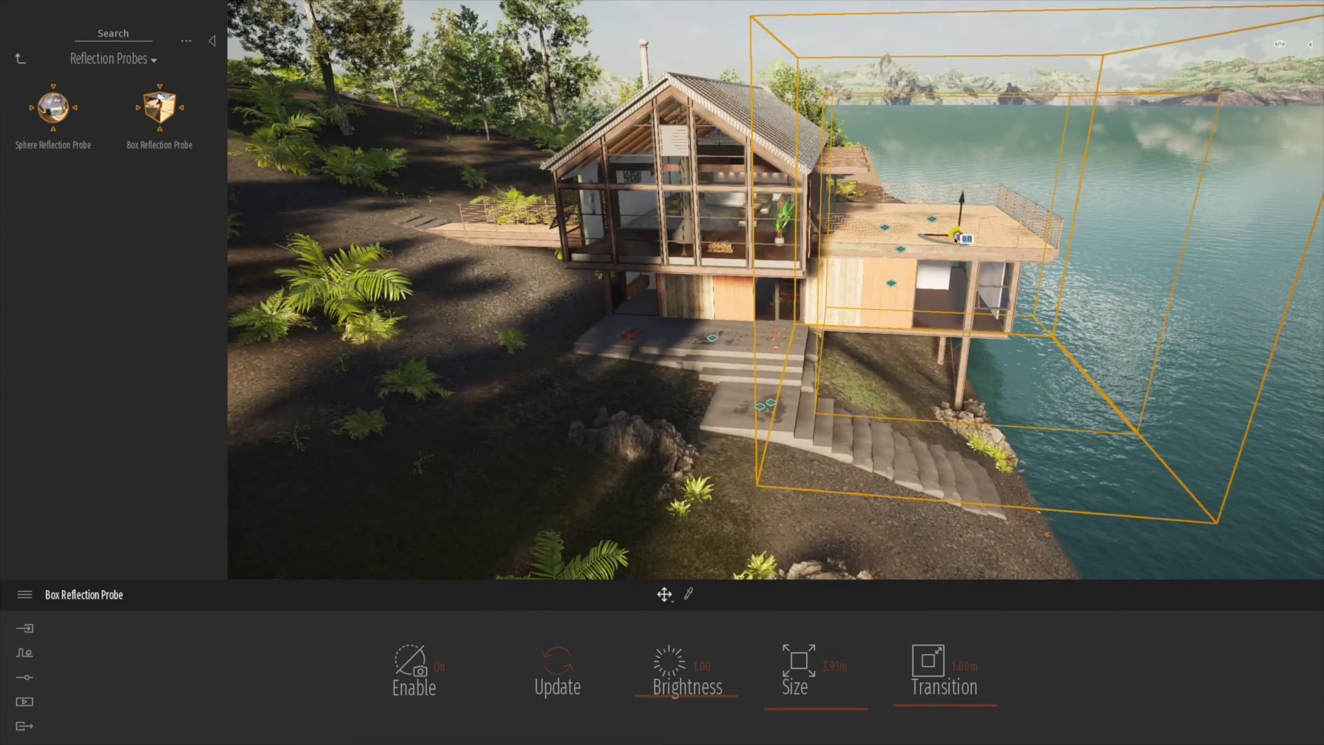
pyautogui.moveTo(956, 236)
pyautogui.mouseDown()
pyautogui.moveTo(944, 303)
pyautogui.moveTo(933, 247)
pyautogui.mouseUp()
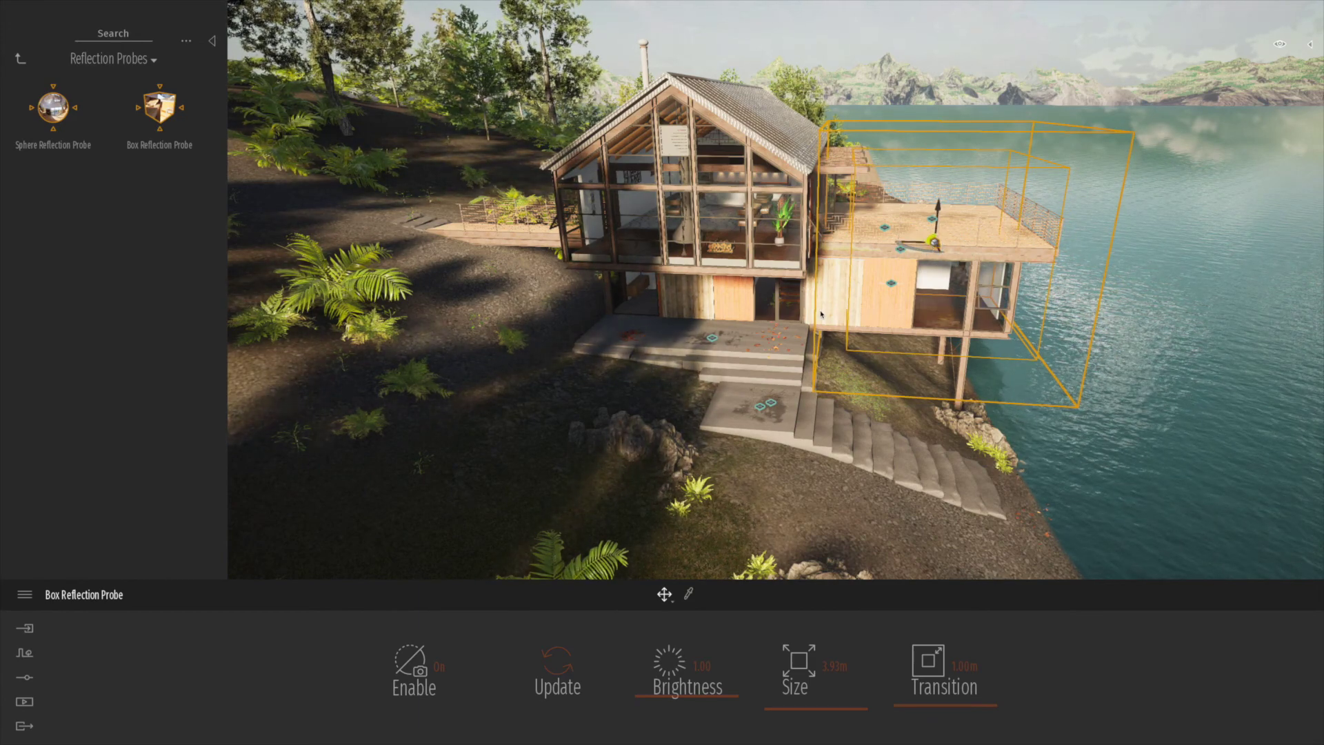
# Show the list of scene objects and save the project
pyautogui.click(1313, 46)
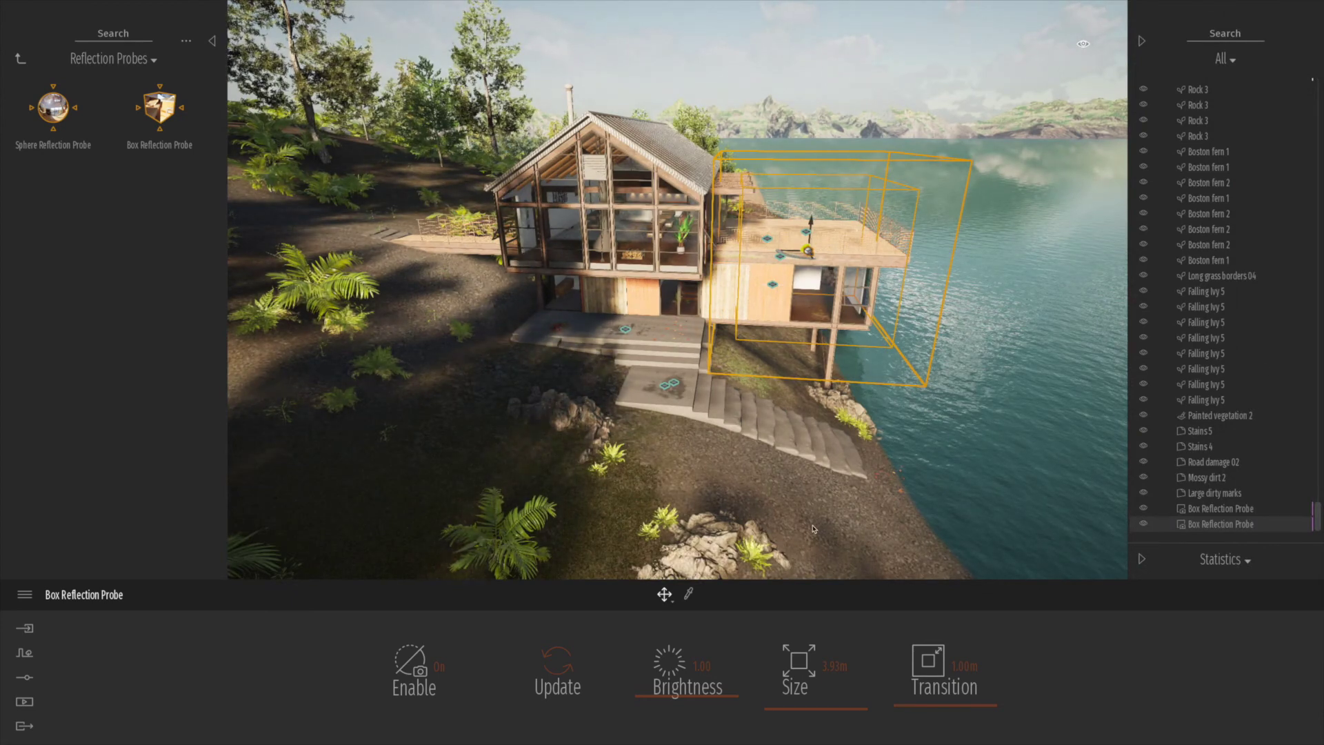
pyautogui.hotkey('ctrl', 's')
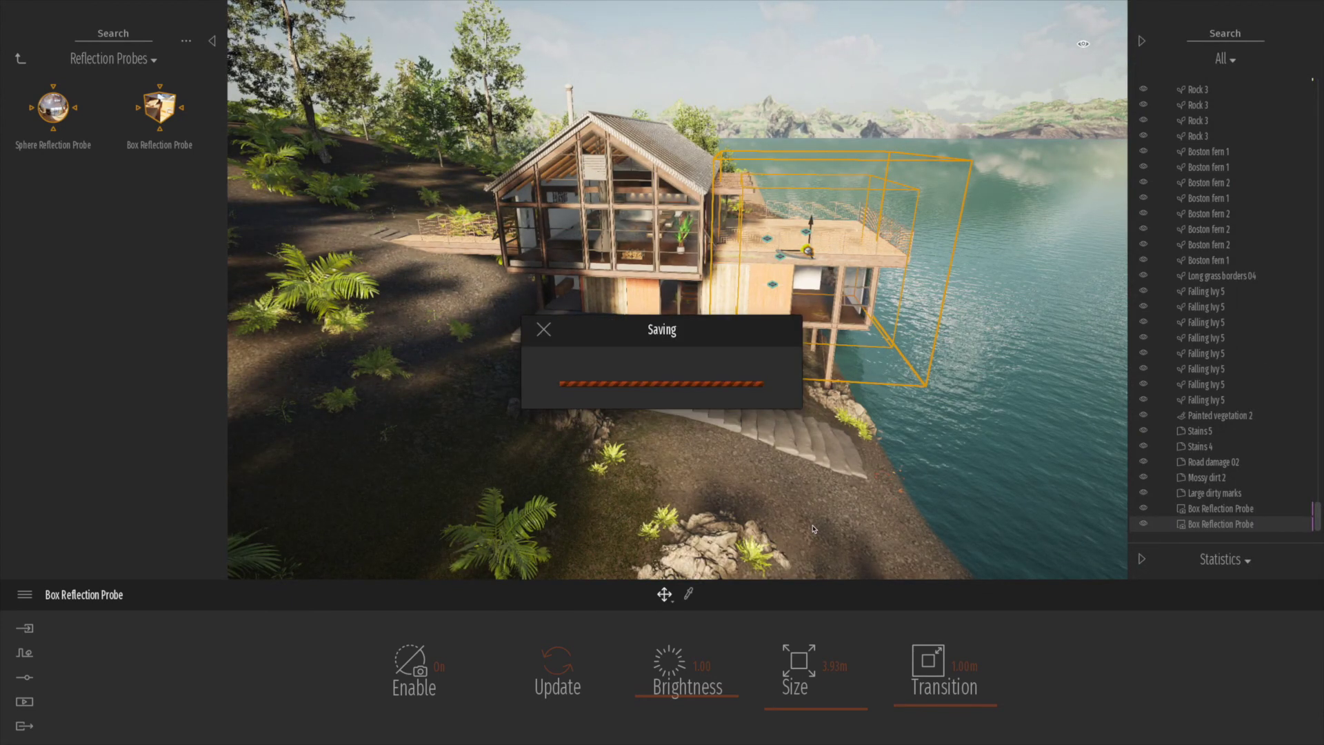